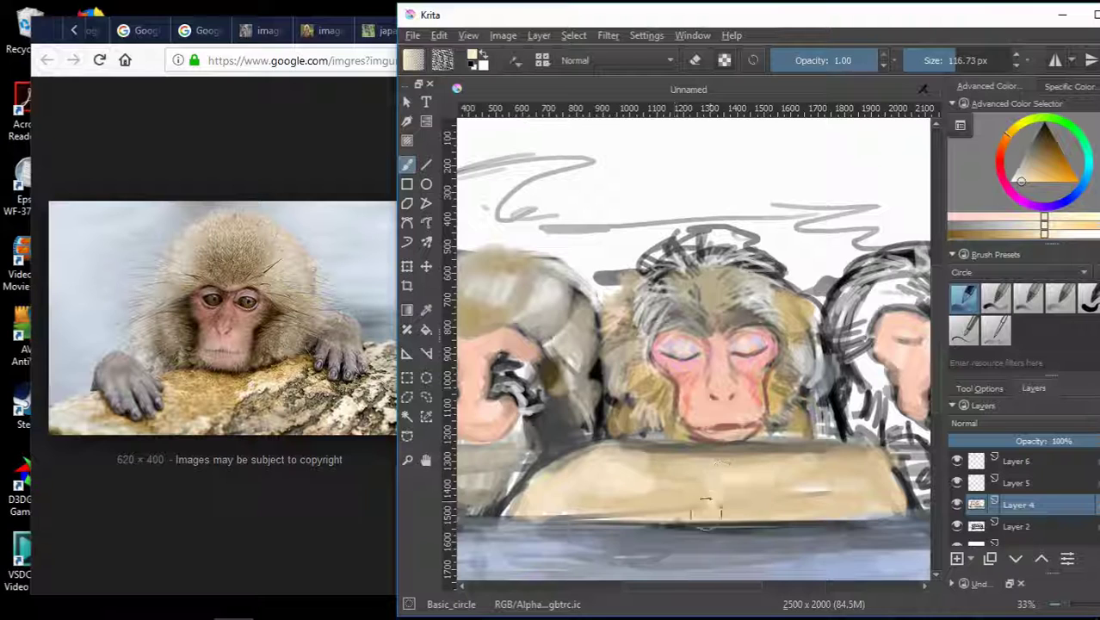
Lighten the rock's top edge, then pick near-white and light tan colours.
{"action": "left_click_drag", "start_coordinate": [860, 474], "coordinate": [872, 459]}
{"action": "left_click", "coordinate": [914, 172], "text": "ctrl"}
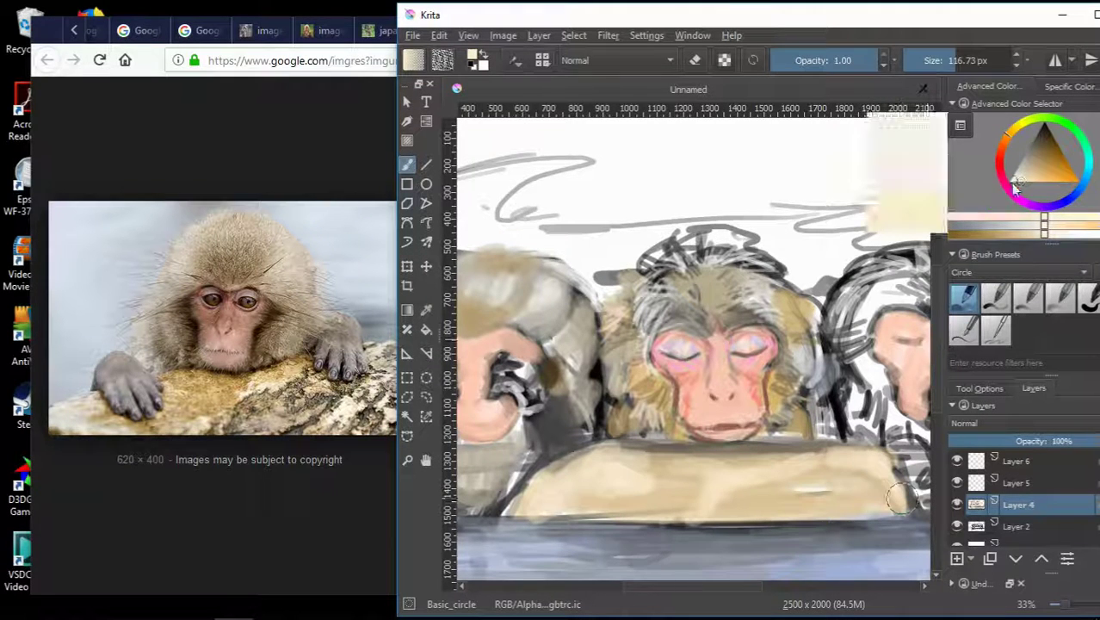
{"action": "left_click", "coordinate": [603, 446], "text": "ctrl"}
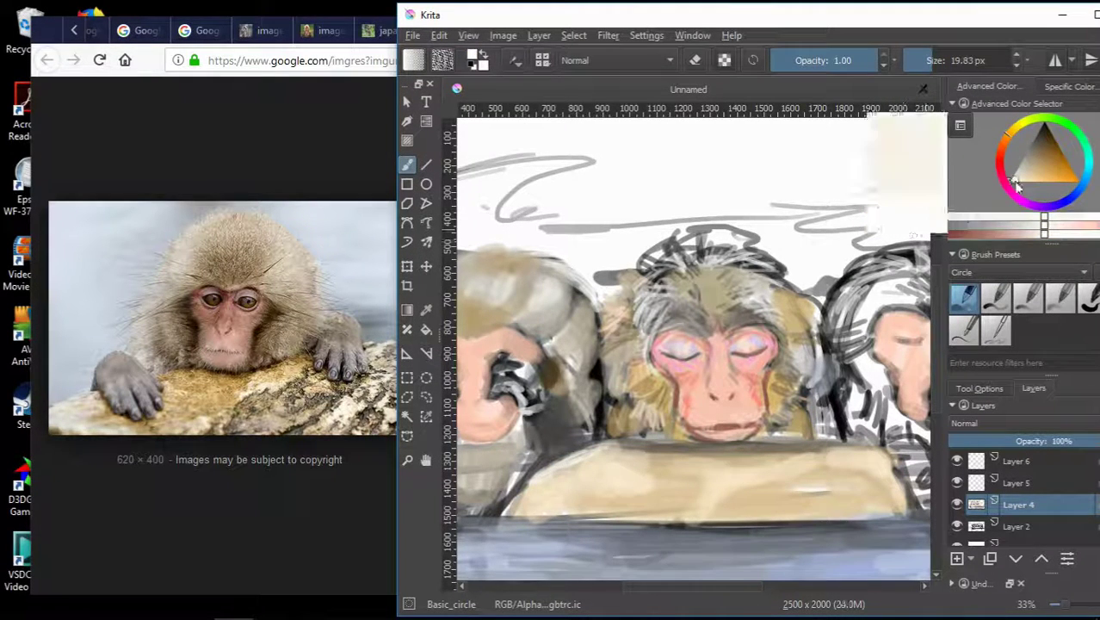
Paint light grey over the left macaque's brow.
{"action": "scroll", "coordinate": [596, 465], "scroll_direction": "down", "scroll_amount": 2}
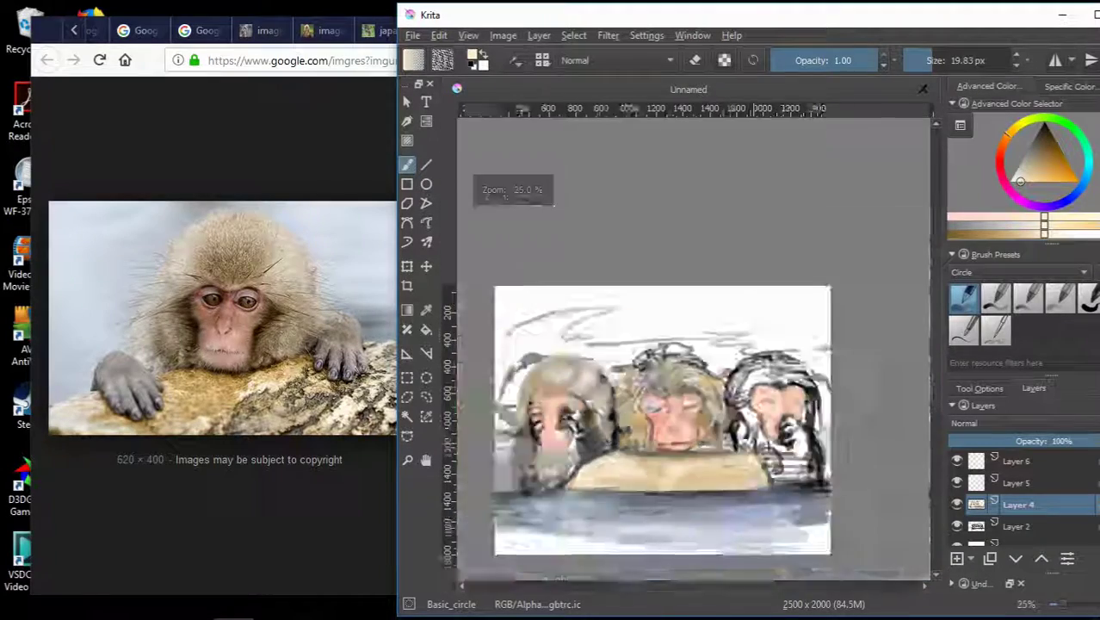
{"action": "scroll", "coordinate": [596, 465], "scroll_direction": "up", "scroll_amount": 2}
{"action": "scroll", "coordinate": [597, 456], "scroll_direction": "down", "scroll_amount": 4}
{"action": "scroll", "coordinate": [600, 449], "scroll_direction": "up", "scroll_amount": 1}
{"action": "scroll", "coordinate": [600, 448], "scroll_direction": "up", "scroll_amount": 2}
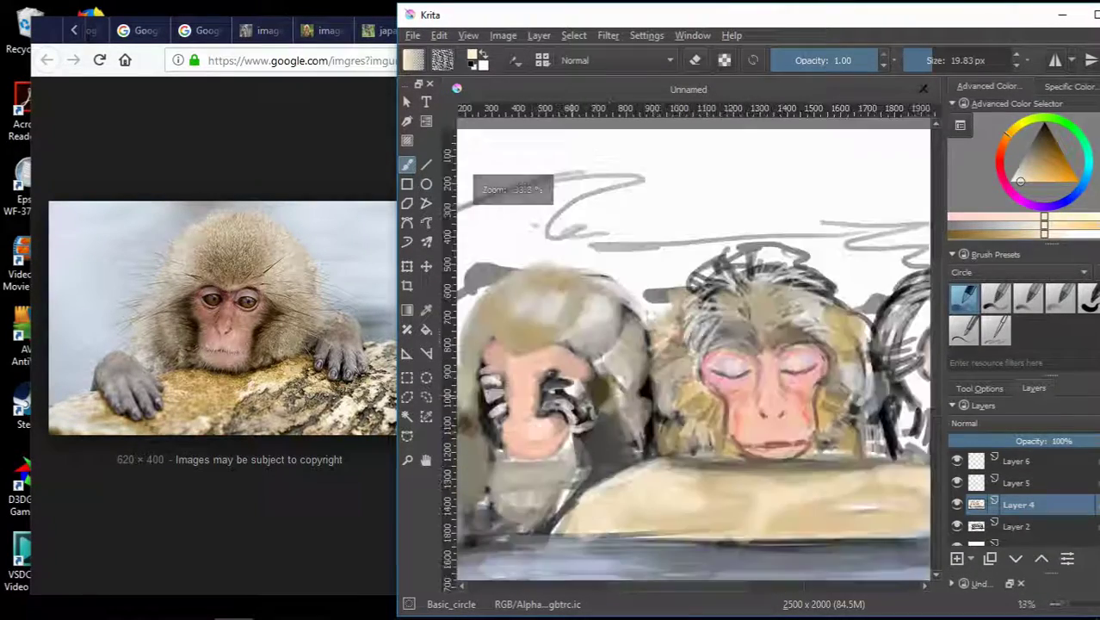
{"action": "scroll", "coordinate": [601, 379], "scroll_direction": "up", "scroll_amount": 3}
{"action": "scroll", "coordinate": [602, 370], "scroll_direction": "down", "scroll_amount": 2}
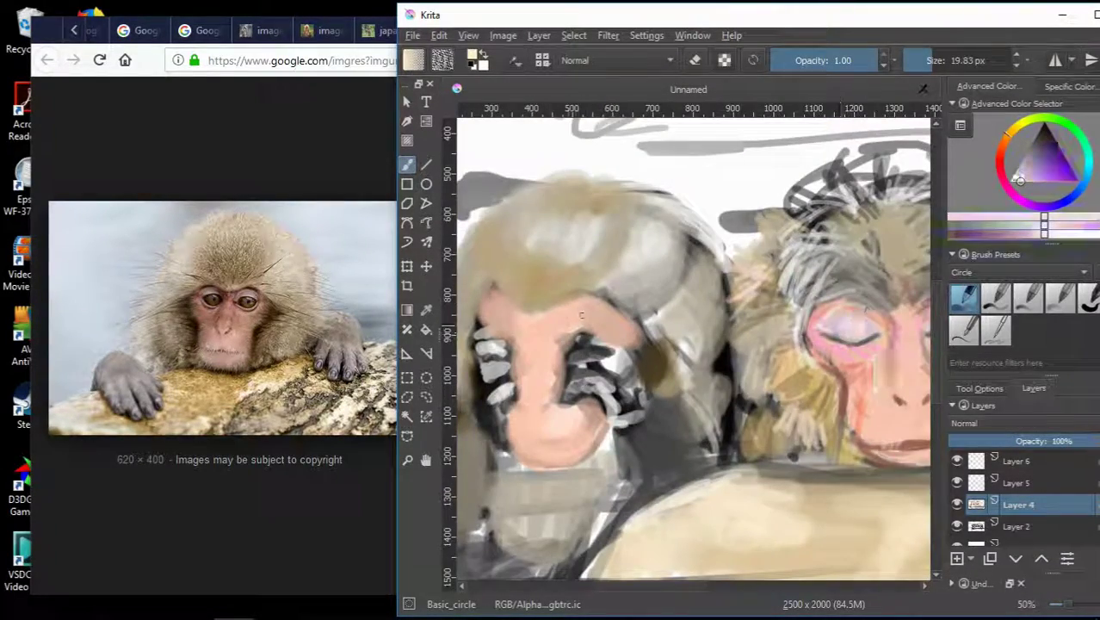
{"action": "left_click", "coordinate": [621, 277], "text": "ctrl"}
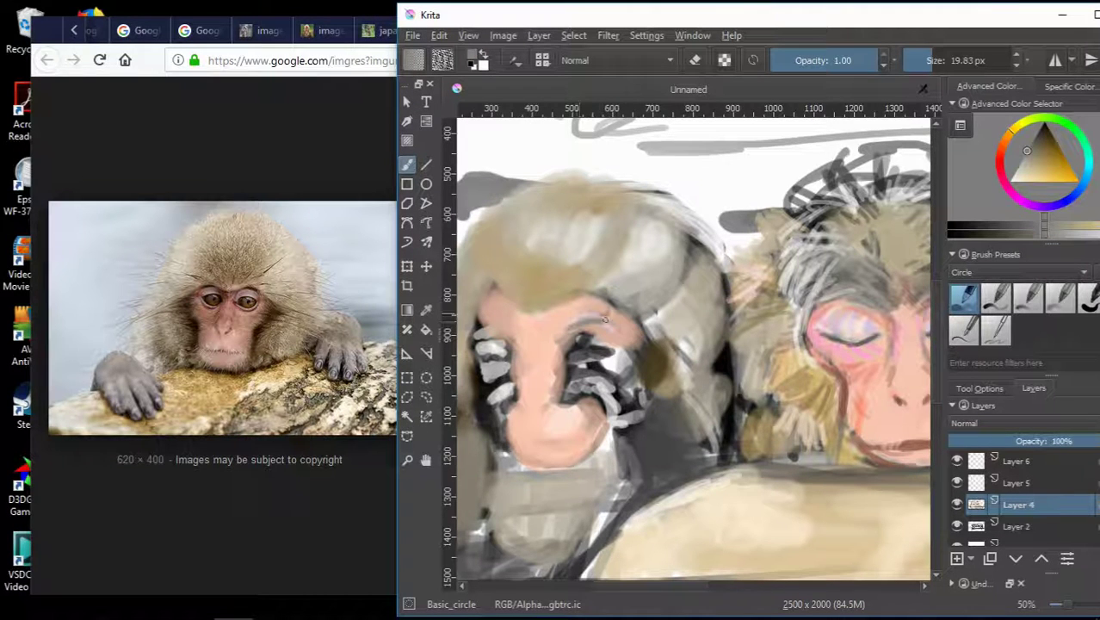
{"action": "left_click_drag", "start_coordinate": [590, 308], "coordinate": [544, 318]}
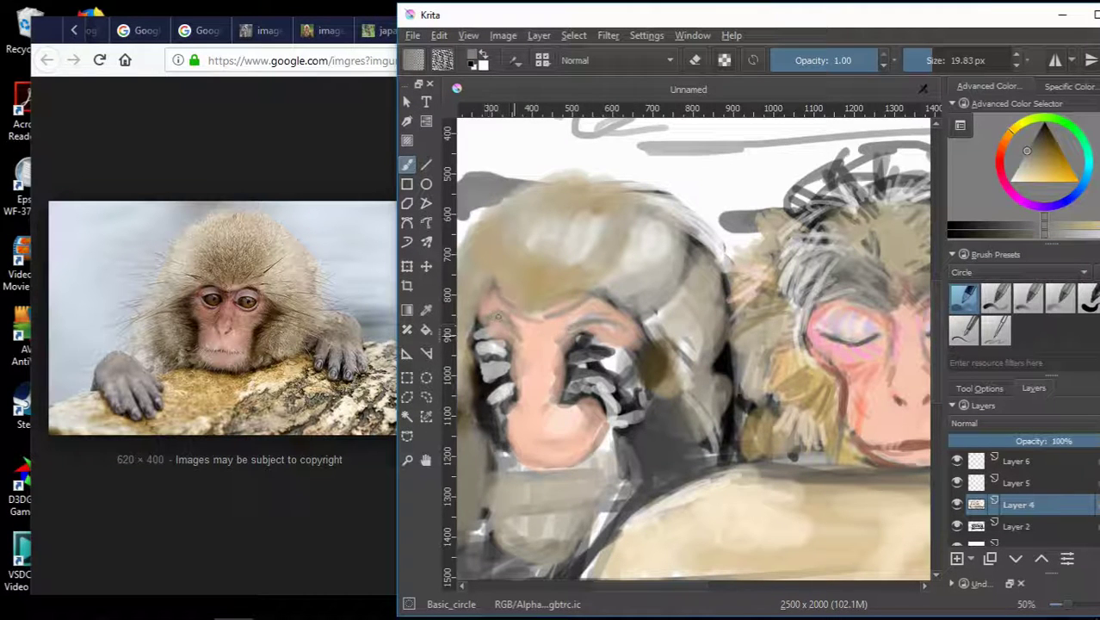
Sample the peach face colour and paint an arc along the brow.
{"action": "scroll", "coordinate": [523, 401], "scroll_direction": "up", "scroll_amount": 2}
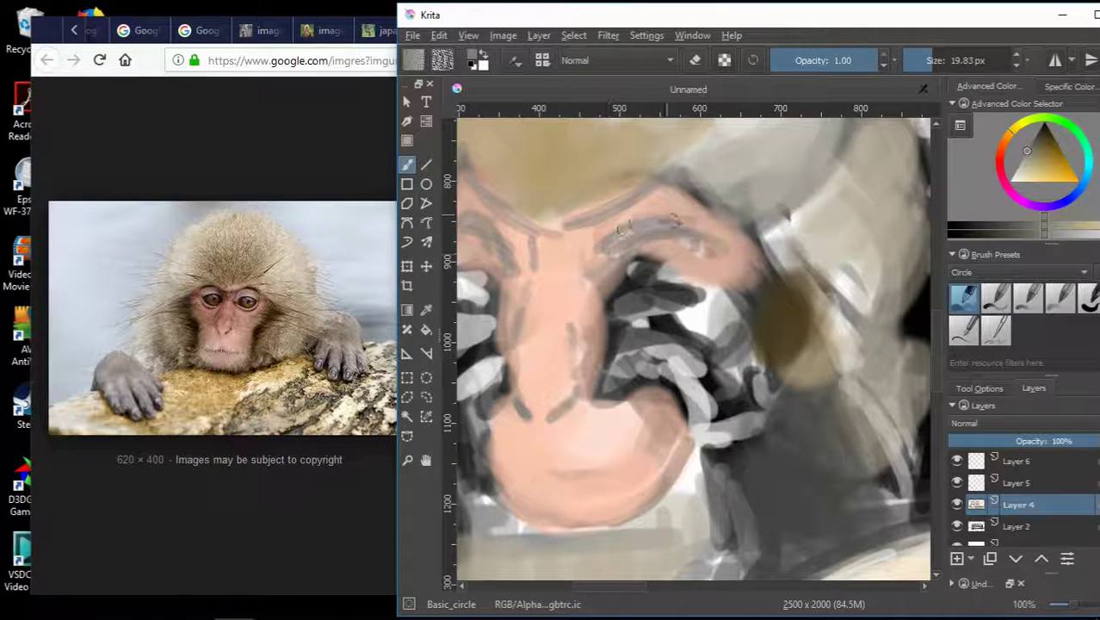
{"action": "scroll", "coordinate": [798, 227], "scroll_direction": "down", "scroll_amount": 1}
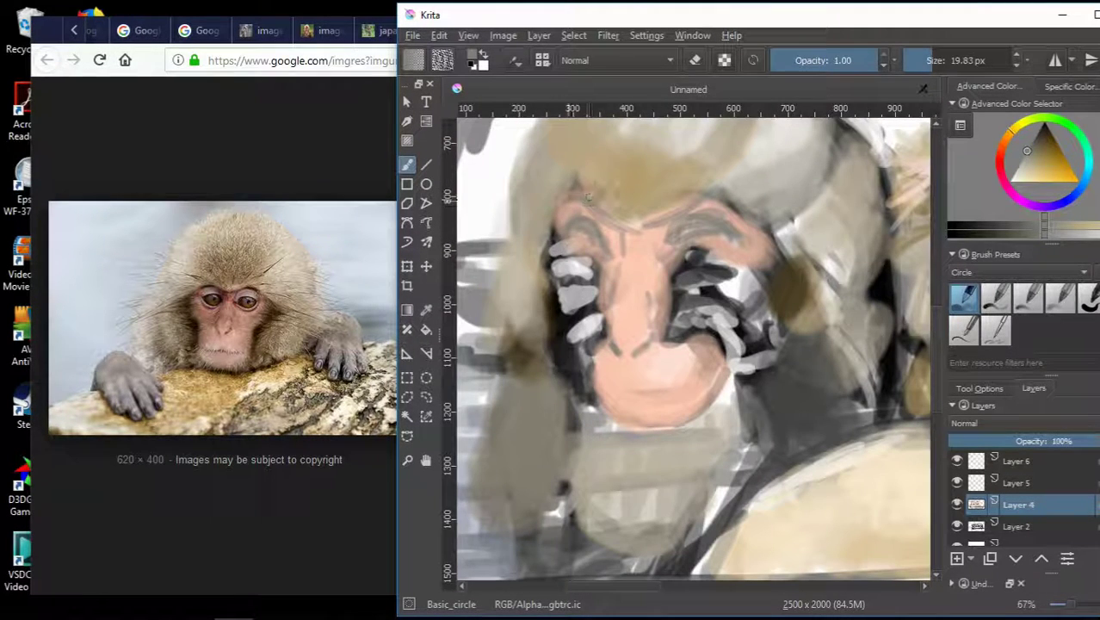
{"action": "left_click", "coordinate": [567, 224], "text": "ctrl"}
{"action": "left_click_drag", "start_coordinate": [559, 219], "coordinate": [593, 204]}
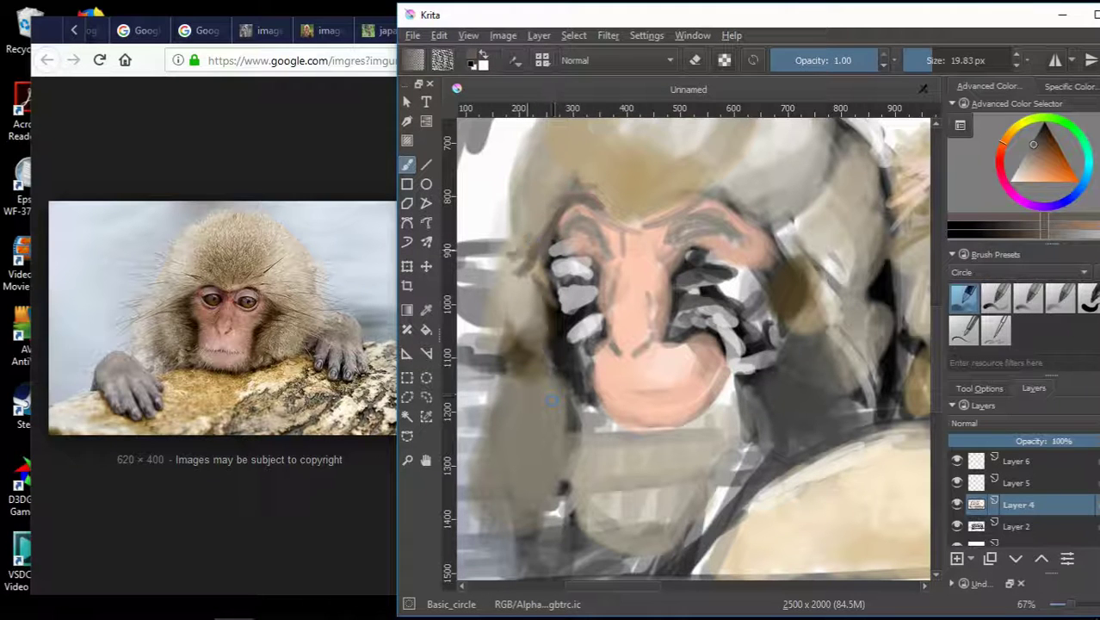
Paint light grey over the monkey's cheek, covering the brownish patch.
{"action": "left_click", "coordinate": [711, 211], "text": "ctrl"}
{"action": "left_click_drag", "start_coordinate": [754, 228], "coordinate": [800, 277]}
{"action": "left_click_drag", "start_coordinate": [740, 211], "coordinate": [813, 280]}
{"action": "left_click_drag", "start_coordinate": [770, 250], "coordinate": [861, 318]}
{"action": "left_click_drag", "start_coordinate": [826, 280], "coordinate": [796, 318]}
{"action": "left_click", "coordinate": [761, 269], "text": "ctrl"}
Soften the chin with a peach skin-tone stroke.
{"action": "left_click", "coordinate": [761, 273], "text": "ctrl"}
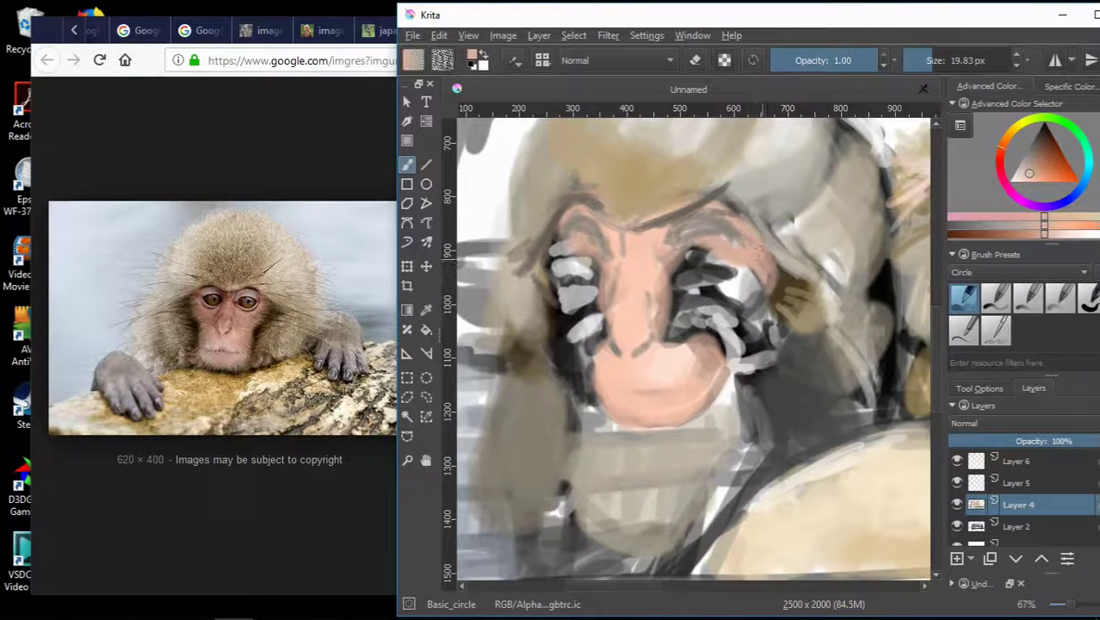
{"action": "scroll", "coordinate": [631, 335], "scroll_direction": "up", "scroll_amount": 4}
{"action": "scroll", "coordinate": [581, 294], "scroll_direction": "down", "scroll_amount": 3}
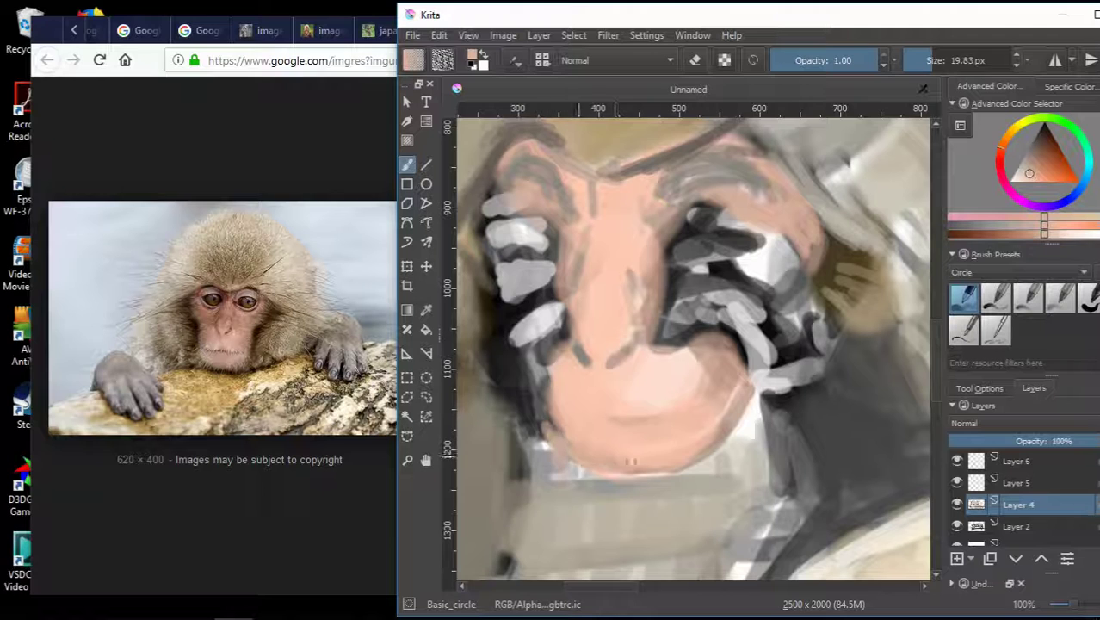
{"action": "left_click", "coordinate": [731, 422], "text": "ctrl"}
{"action": "left_click_drag", "start_coordinate": [572, 418], "coordinate": [639, 422]}
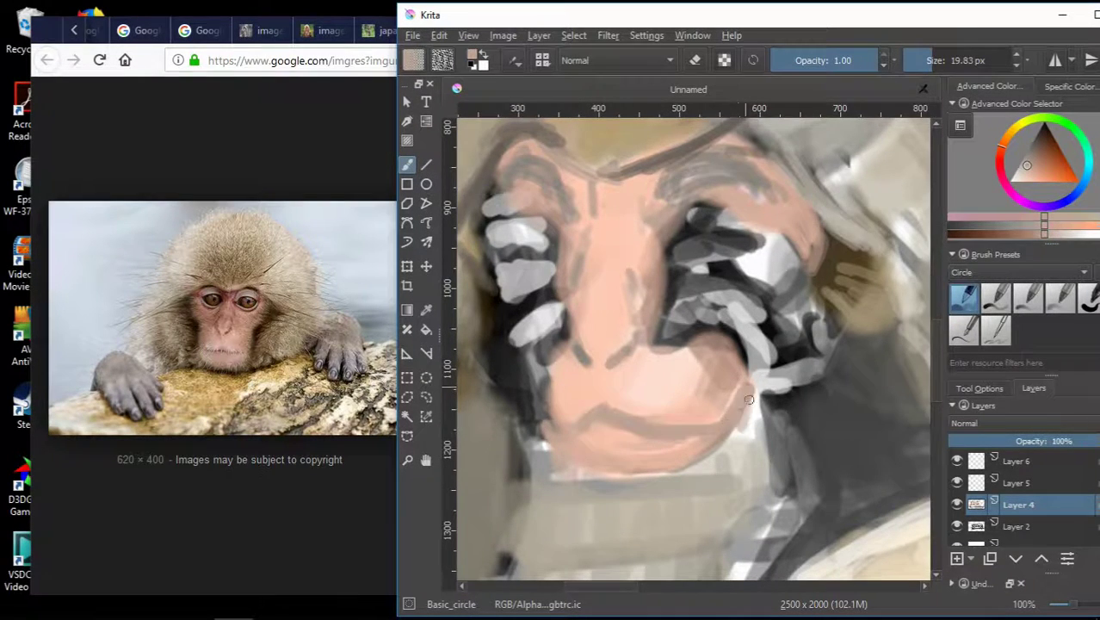
{"action": "scroll", "coordinate": [748, 399], "scroll_direction": "down", "scroll_amount": 3}
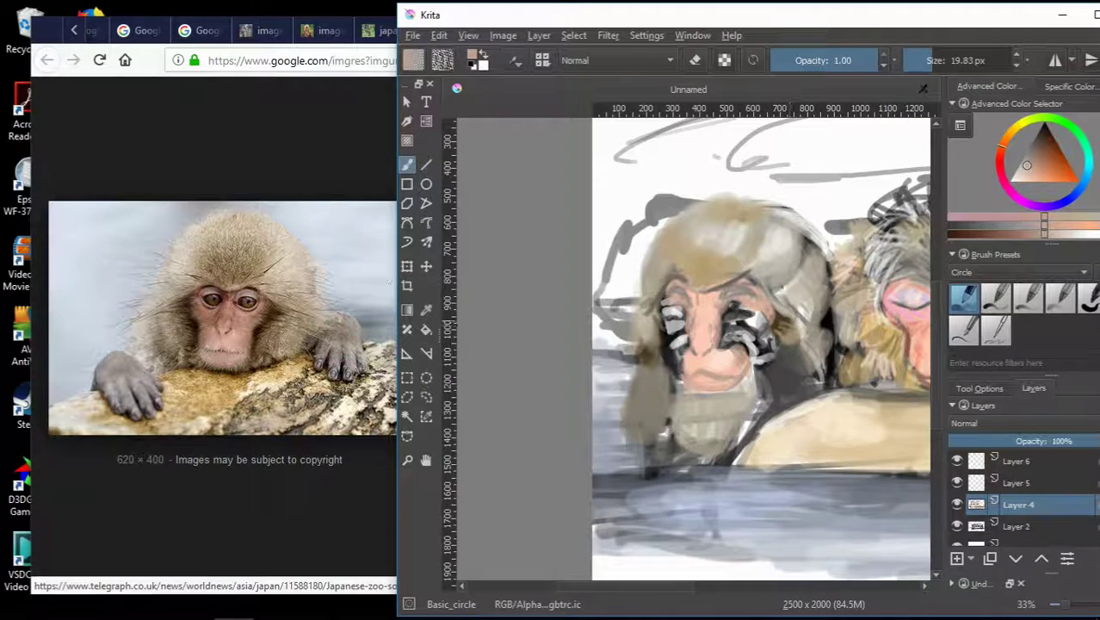
{"action": "left_click_drag", "start_coordinate": [625, 593], "coordinate": [654, 592]}
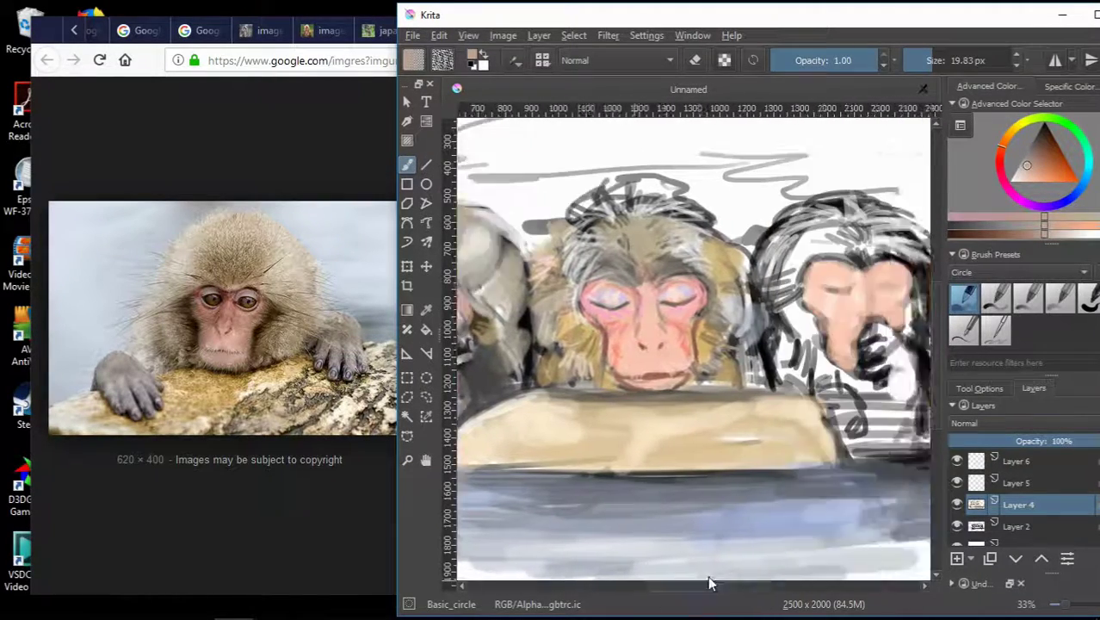
{"action": "scroll", "coordinate": [574, 415], "scroll_direction": "up", "scroll_amount": 2}
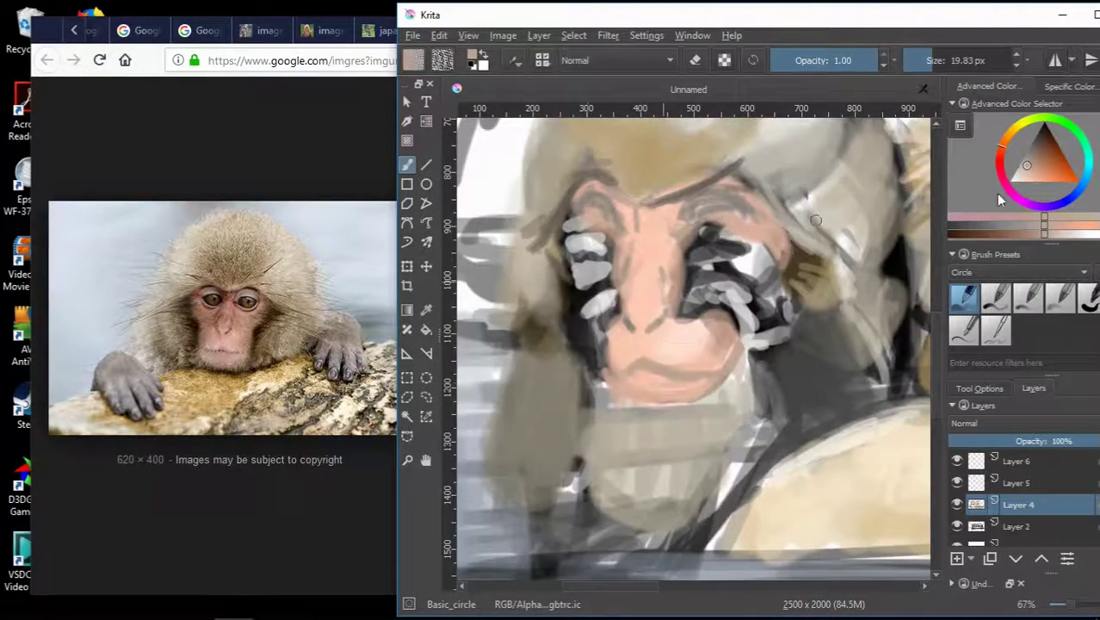
Search Google Images for 'japanese monkey hands', open the hands photo, and return to Krita.
{"action": "left_click", "coordinate": [162, 31]}
{"action": "left_click", "coordinate": [120, 31]}
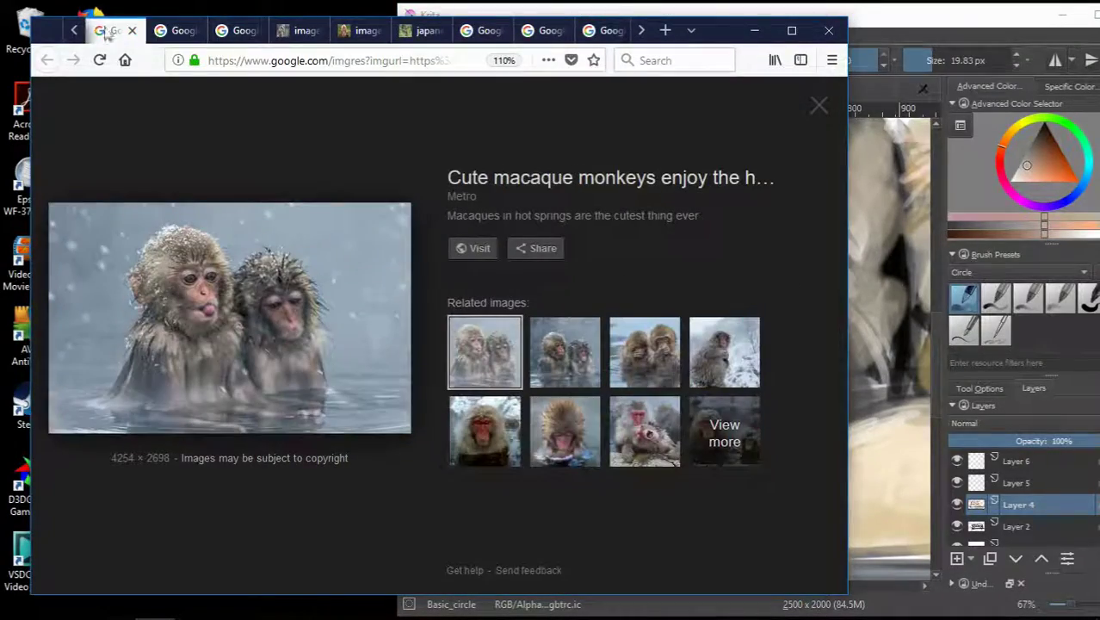
{"action": "left_click", "coordinate": [112, 31]}
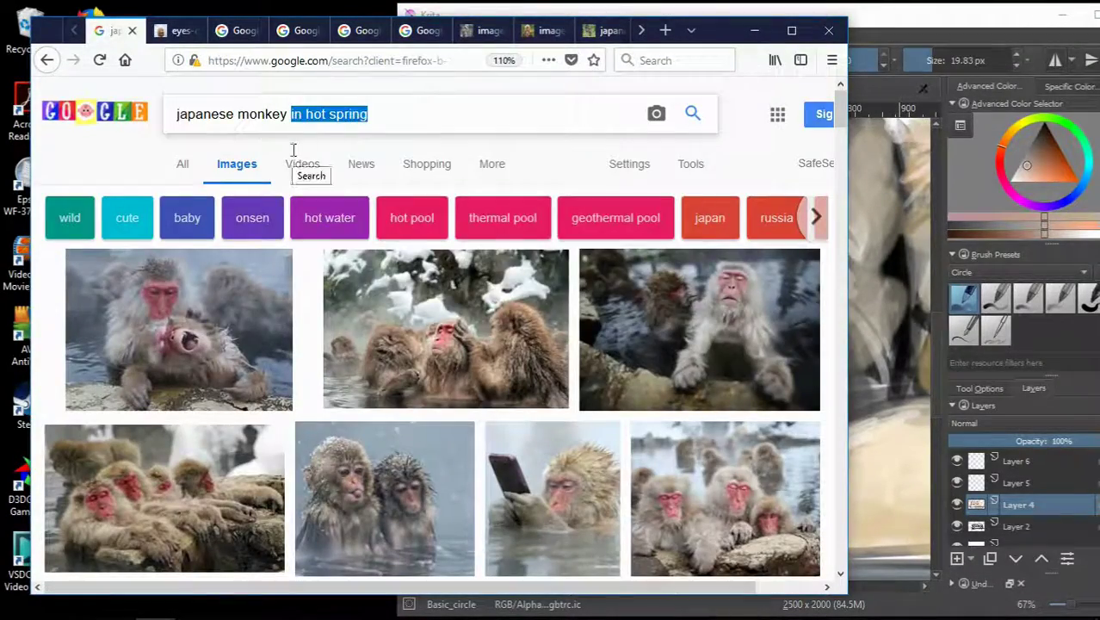
{"action": "type", "text": "hand"}
{"action": "type", "text": "s"}
{"action": "key", "text": "Return"}
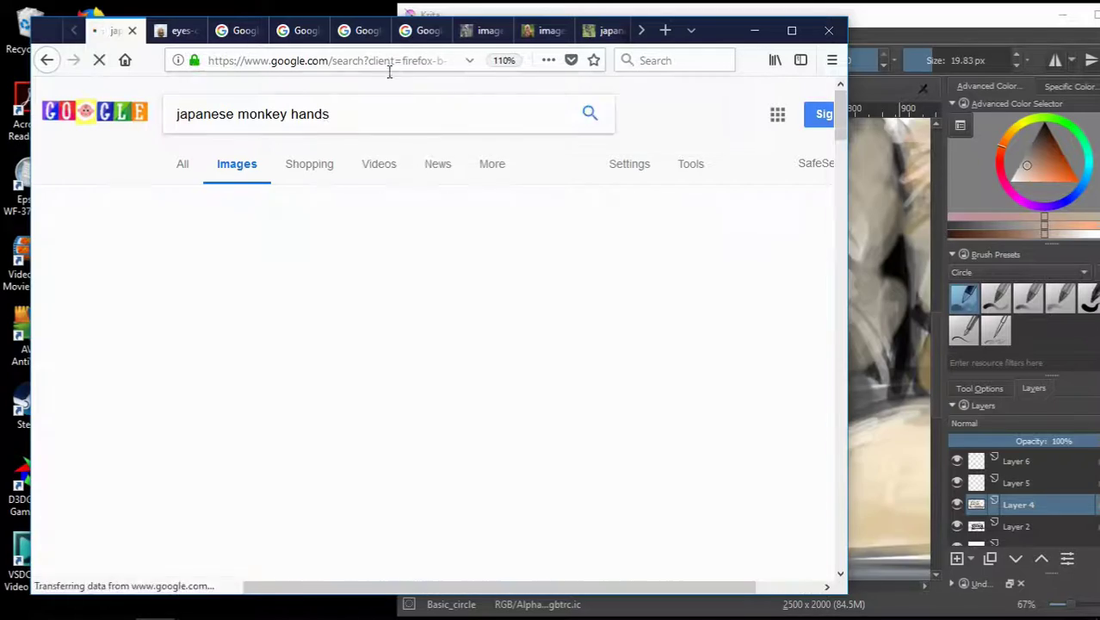
{"action": "left_click", "coordinate": [407, 296]}
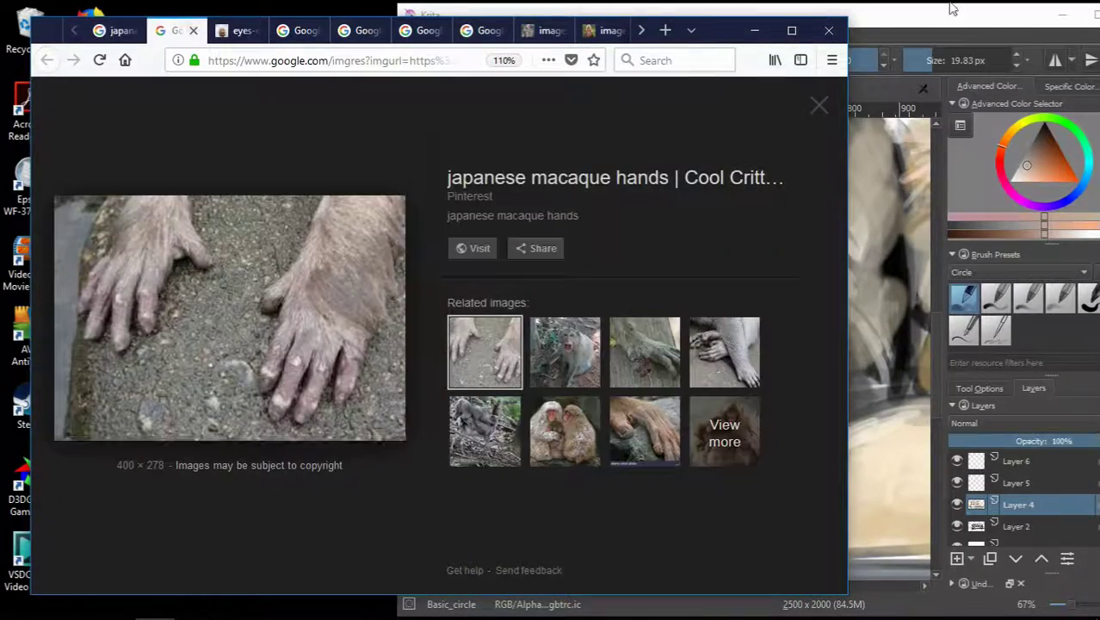
{"action": "left_click", "coordinate": [952, 9]}
{"action": "left_click_drag", "start_coordinate": [721, 17], "coordinate": [799, 21]}
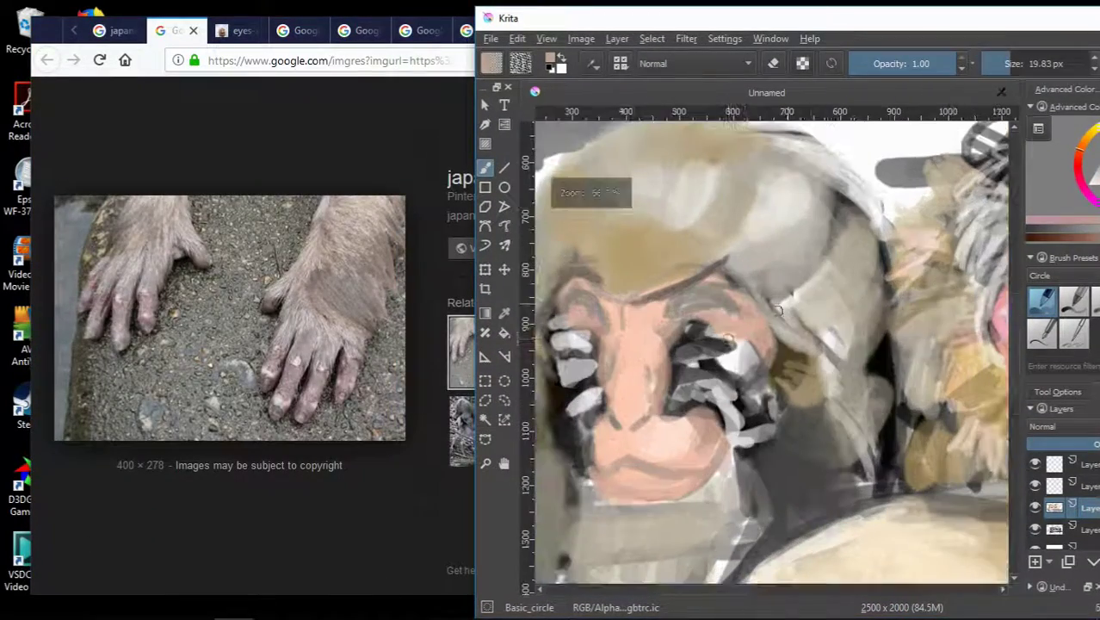
Paint dark strokes over the eye area and down the nose bridge.
{"action": "left_click", "coordinate": [713, 362], "text": "ctrl"}
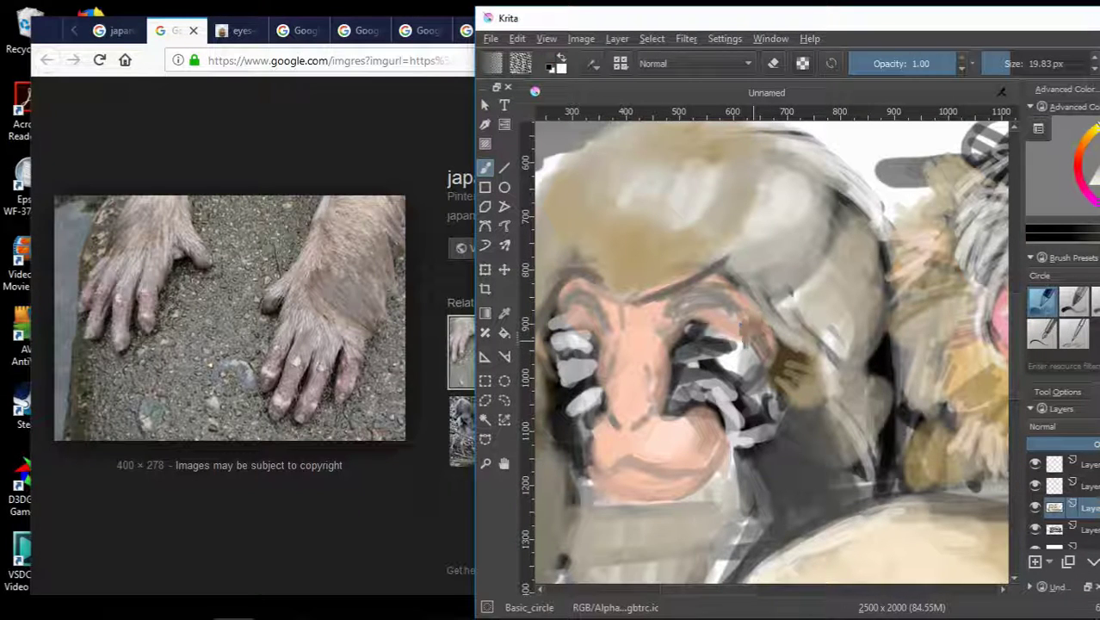
{"action": "left_click_drag", "start_coordinate": [748, 324], "coordinate": [761, 346]}
{"action": "scroll", "coordinate": [772, 370], "scroll_direction": "up", "scroll_amount": 2}
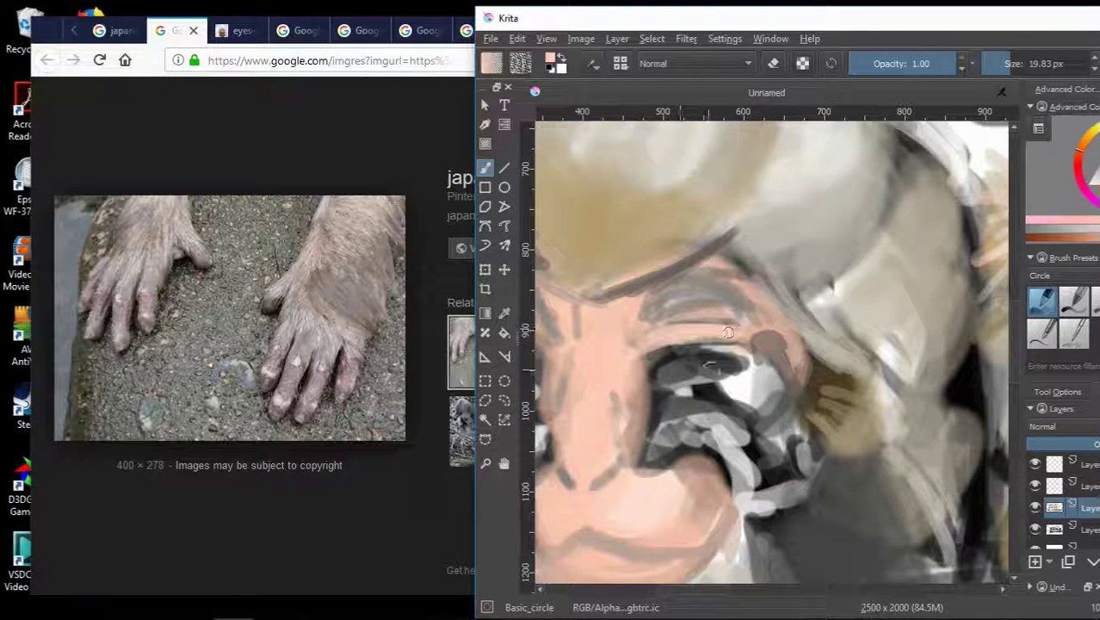
{"action": "left_click", "coordinate": [706, 358], "text": "ctrl"}
{"action": "mouse_move", "coordinate": [633, 400]}
{"action": "left_mouse_down"}
{"action": "mouse_move", "coordinate": [659, 460]}
{"action": "mouse_move", "coordinate": [701, 462]}
{"action": "left_mouse_up"}
Paint a light grey stroke across the upper eye area.
{"action": "left_click", "coordinate": [671, 478], "text": "ctrl"}
{"action": "left_click", "coordinate": [625, 457], "text": "ctrl"}
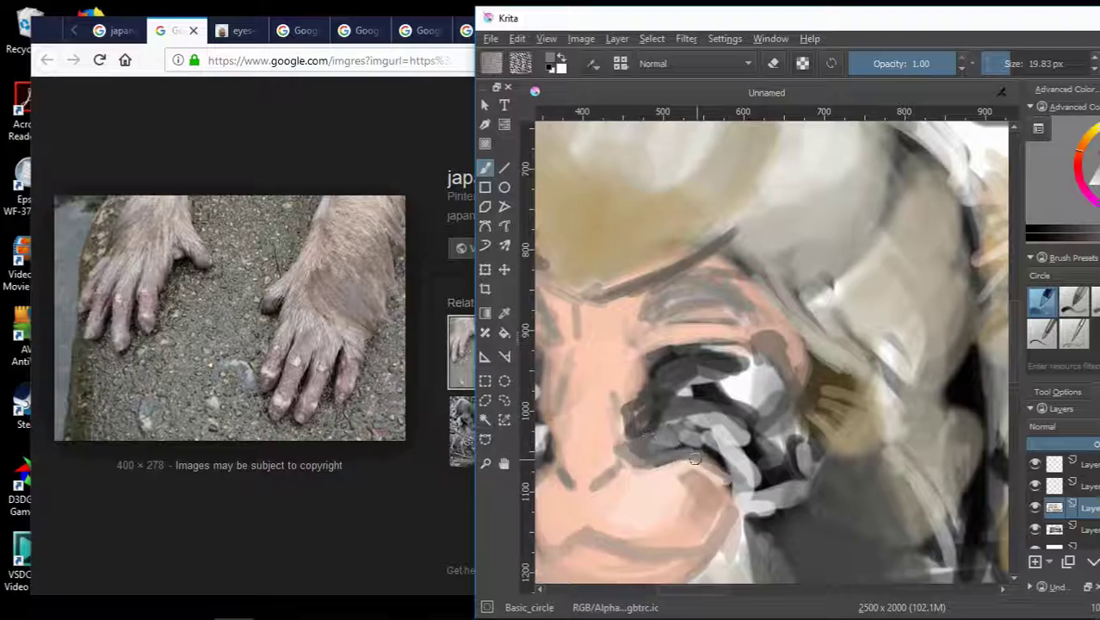
{"action": "scroll", "coordinate": [756, 428], "scroll_direction": "down", "scroll_amount": 2}
{"action": "scroll", "coordinate": [756, 428], "scroll_direction": "up", "scroll_amount": 3}
{"action": "scroll", "coordinate": [775, 387], "scroll_direction": "down", "scroll_amount": 2}
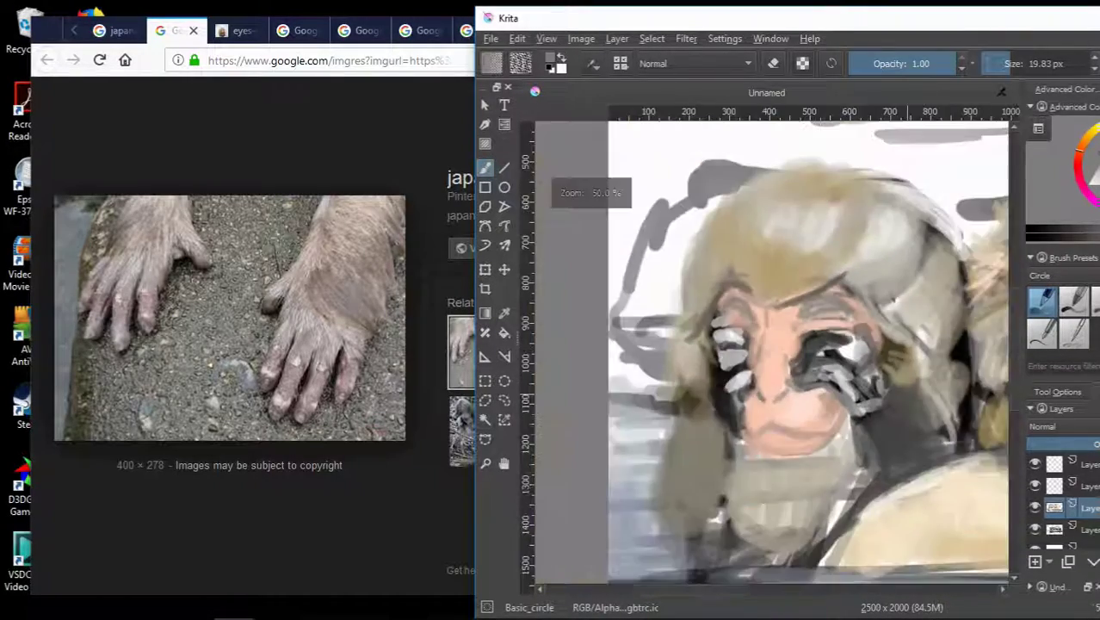
{"action": "scroll", "coordinate": [823, 345], "scroll_direction": "up", "scroll_amount": 2}
{"action": "scroll", "coordinate": [852, 340], "scroll_direction": "down", "scroll_amount": 1}
{"action": "scroll", "coordinate": [852, 340], "scroll_direction": "up", "scroll_amount": 1}
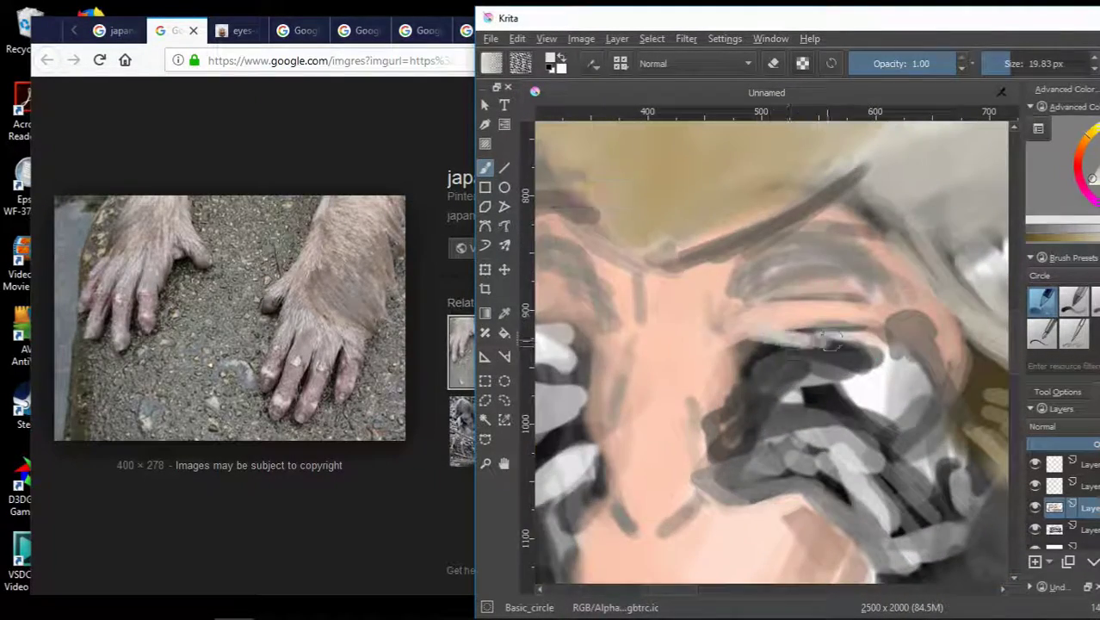
{"action": "left_click_drag", "start_coordinate": [745, 343], "coordinate": [852, 340]}
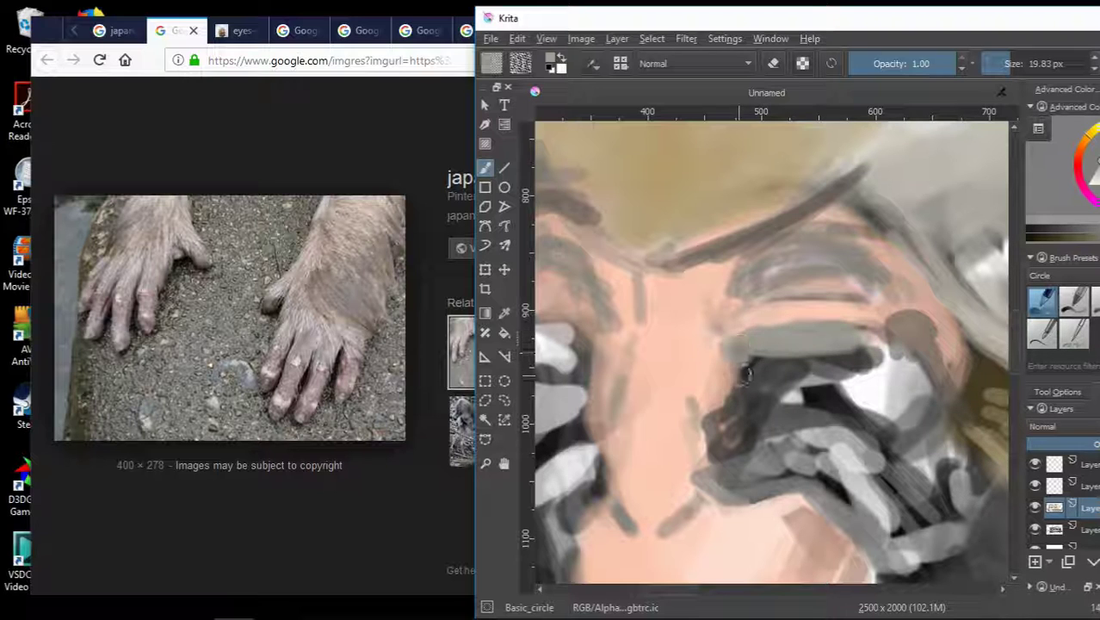
Add dark and light grey strokes across and below the eye and lower right face.
{"action": "mouse_move", "coordinate": [745, 372]}
{"action": "left_mouse_down"}
{"action": "mouse_move", "coordinate": [699, 383]}
{"action": "mouse_move", "coordinate": [843, 380]}
{"action": "left_mouse_up"}
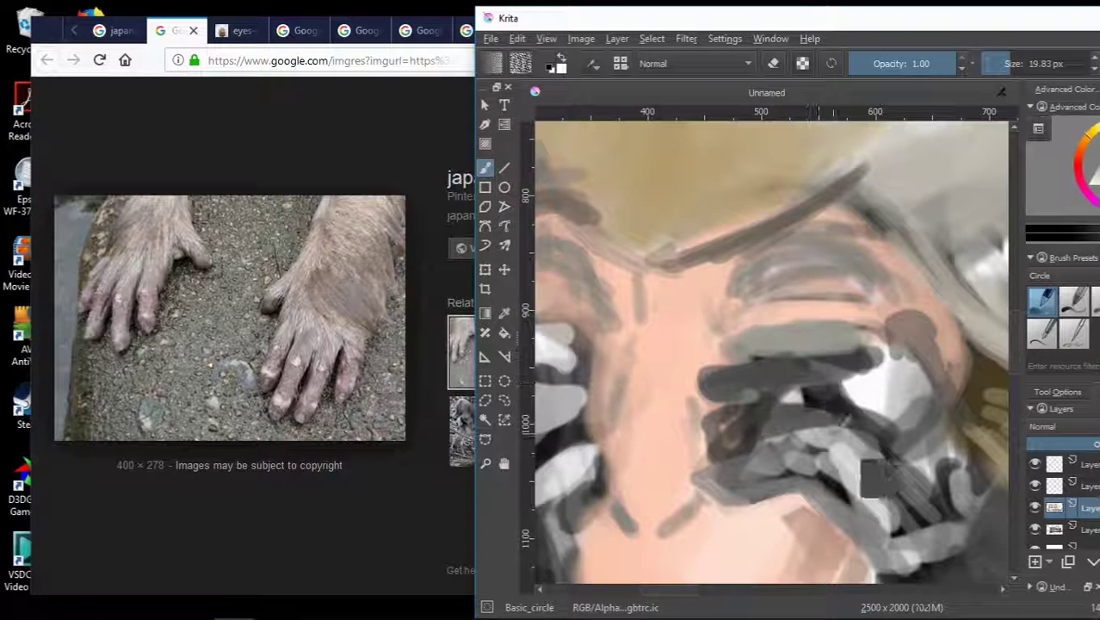
{"action": "mouse_move", "coordinate": [874, 478]}
{"action": "left_mouse_down"}
{"action": "mouse_move", "coordinate": [723, 426]}
{"action": "mouse_move", "coordinate": [813, 422]}
{"action": "left_mouse_up"}
{"action": "mouse_move", "coordinate": [705, 405]}
{"action": "left_mouse_down"}
{"action": "mouse_move", "coordinate": [822, 400]}
{"action": "mouse_move", "coordinate": [689, 495]}
{"action": "mouse_move", "coordinate": [852, 530]}
{"action": "mouse_move", "coordinate": [873, 551]}
{"action": "left_mouse_up"}
{"action": "scroll", "coordinate": [924, 521], "scroll_direction": "down", "scroll_amount": 1}
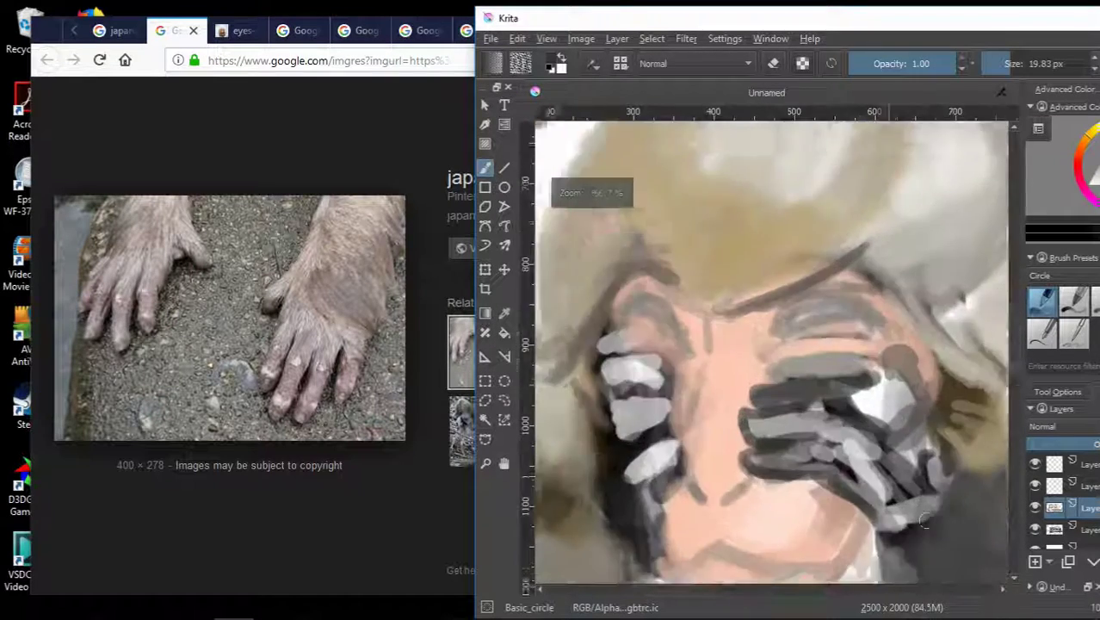
{"action": "scroll", "coordinate": [874, 525], "scroll_direction": "down", "scroll_amount": 1}
{"action": "scroll", "coordinate": [847, 486], "scroll_direction": "down", "scroll_amount": 1}
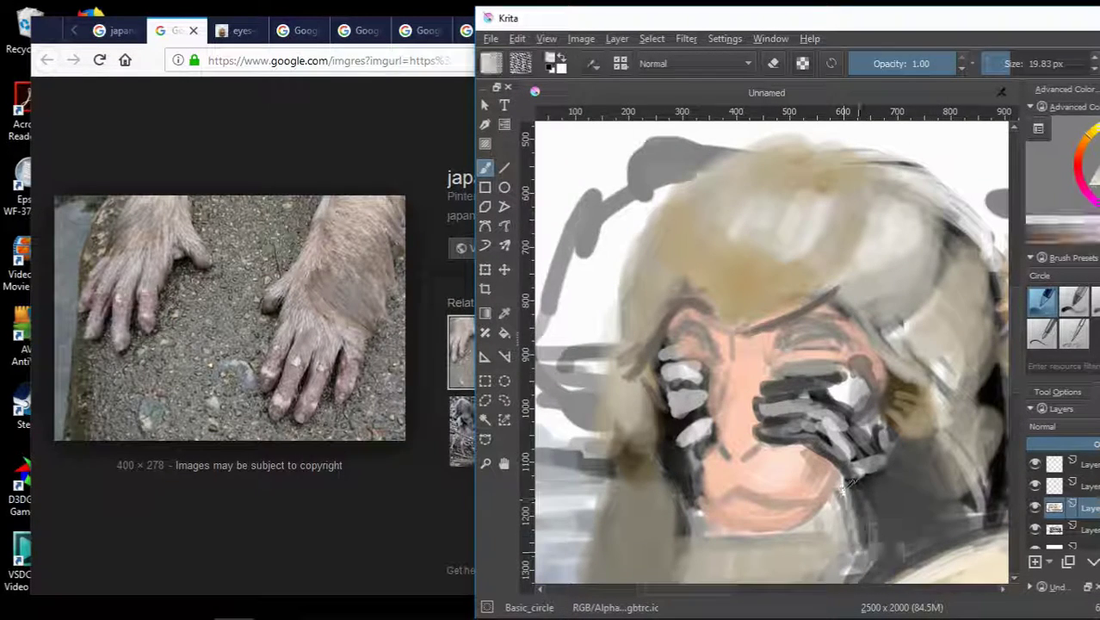
{"action": "left_click_drag", "start_coordinate": [850, 484], "coordinate": [856, 515]}
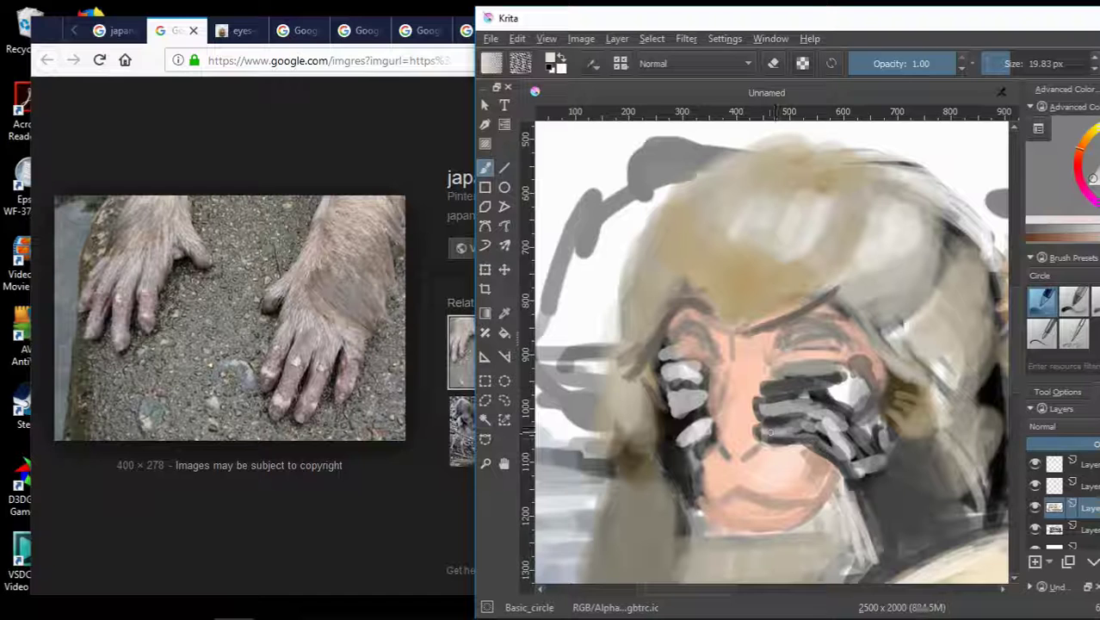
Darken the hand's lower edge and outline the fingers in dark strokes.
{"action": "scroll", "coordinate": [787, 427], "scroll_direction": "up", "scroll_amount": 3}
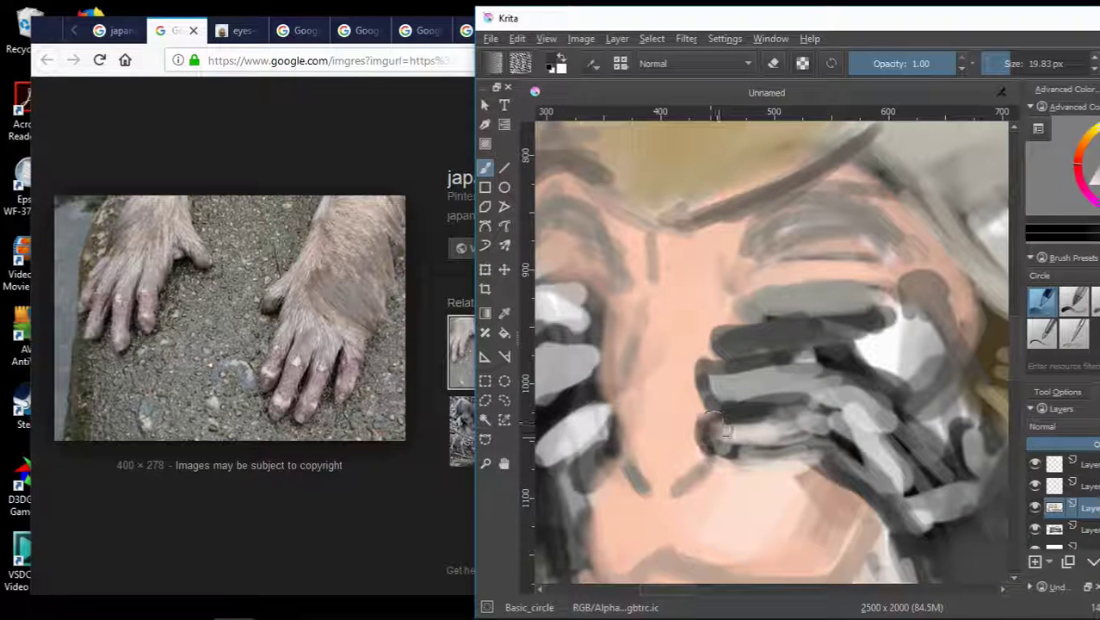
{"action": "left_click_drag", "start_coordinate": [714, 426], "coordinate": [895, 535]}
{"action": "left_click", "coordinate": [707, 443], "text": "ctrl"}
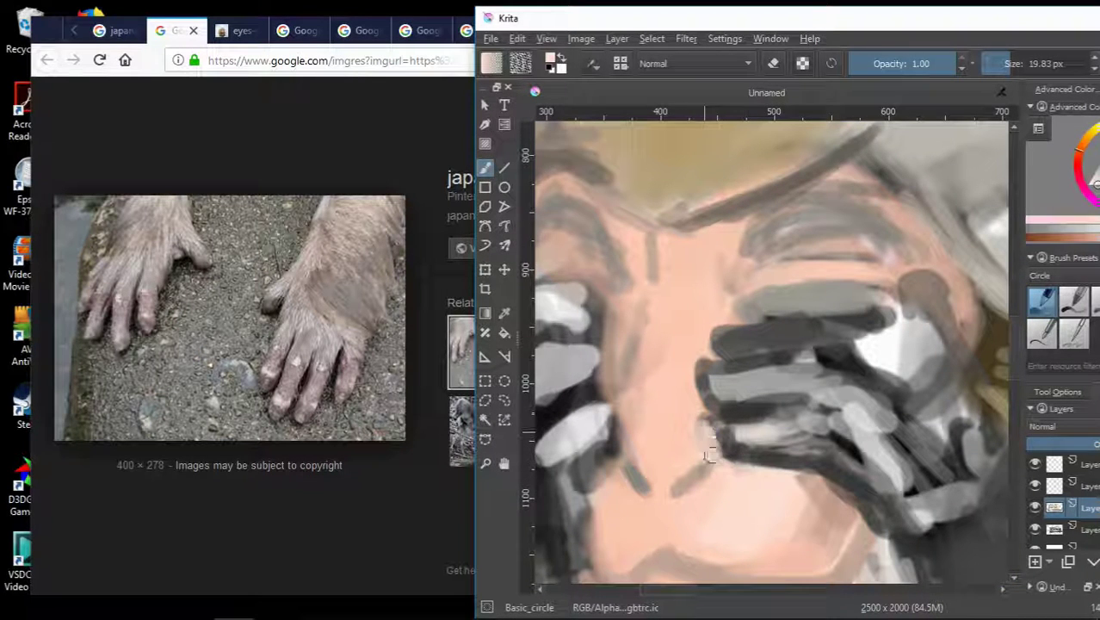
{"action": "left_click", "coordinate": [774, 413], "text": "ctrl"}
{"action": "left_click_drag", "start_coordinate": [736, 424], "coordinate": [773, 410]}
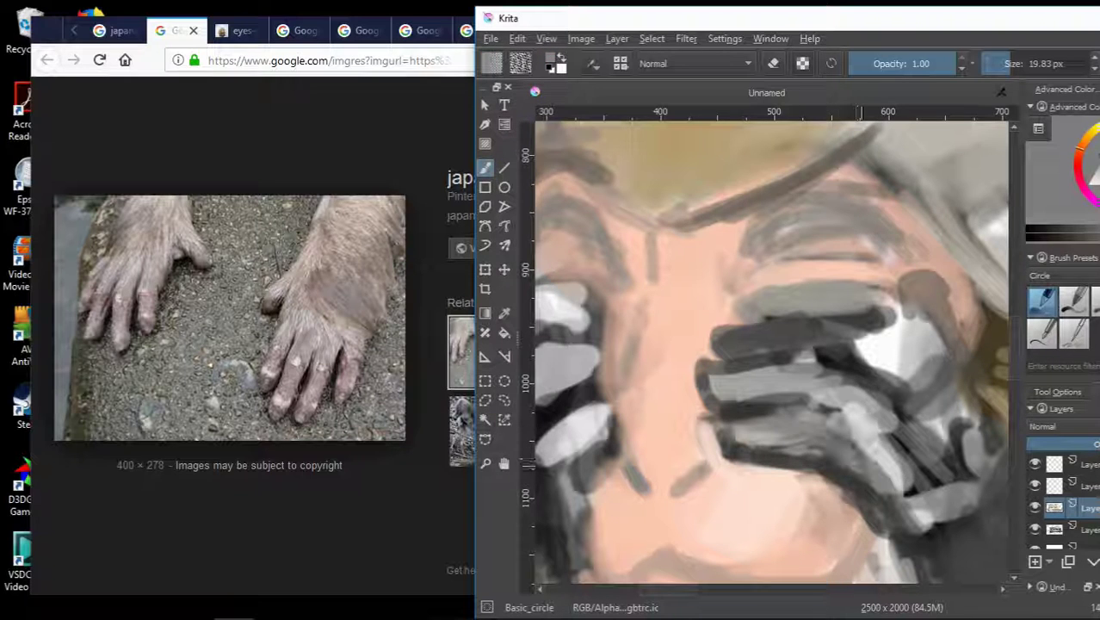
{"action": "mouse_move", "coordinate": [702, 383]}
{"action": "left_mouse_down"}
{"action": "mouse_move", "coordinate": [699, 349]}
{"action": "mouse_move", "coordinate": [772, 376]}
{"action": "left_mouse_up"}
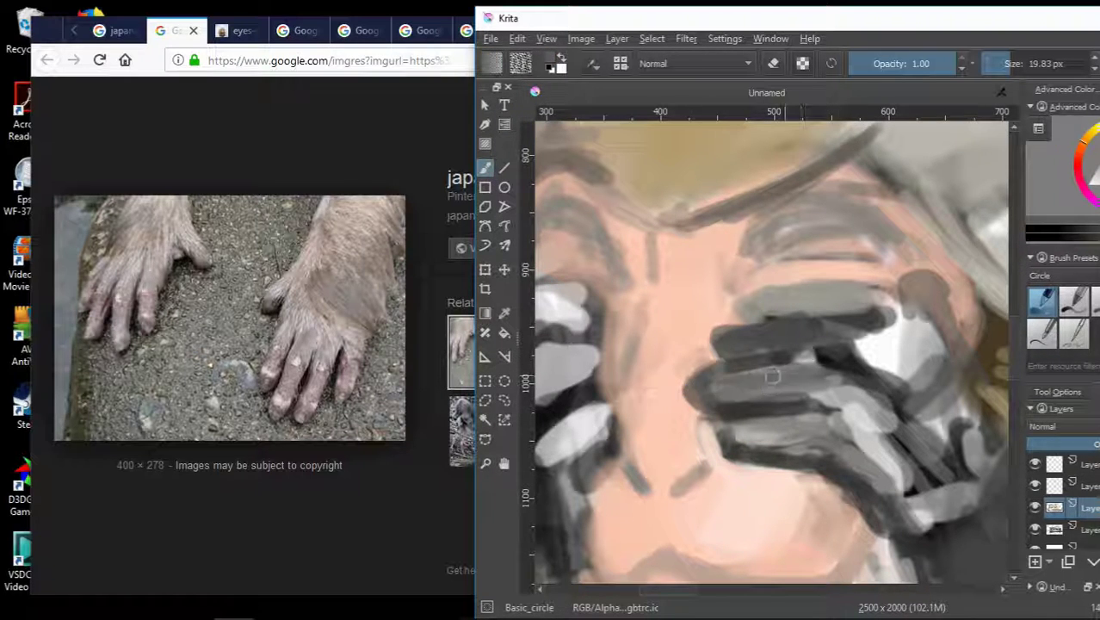
Shade the upper finger's top edge grey and add dark strokes near the right fingers.
{"action": "left_click_drag", "start_coordinate": [745, 306], "coordinate": [744, 298]}
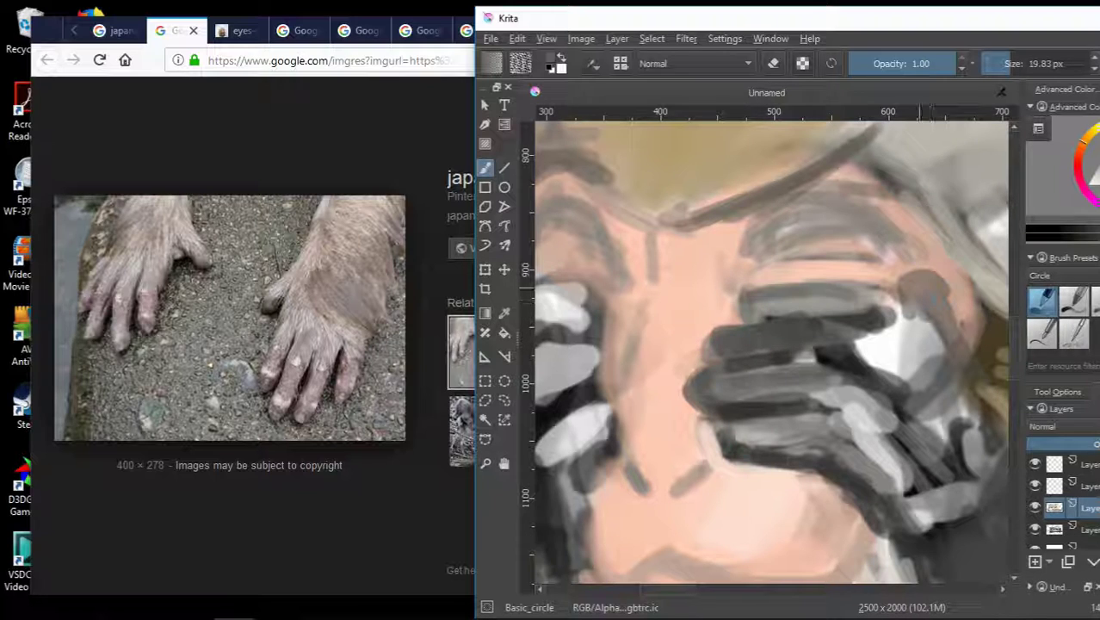
{"action": "mouse_move", "coordinate": [891, 262]}
{"action": "left_mouse_down"}
{"action": "mouse_move", "coordinate": [947, 306]}
{"action": "mouse_move", "coordinate": [968, 344]}
{"action": "left_mouse_up"}
{"action": "scroll", "coordinate": [860, 301], "scroll_direction": "down", "scroll_amount": 4}
{"action": "scroll", "coordinate": [850, 293], "scroll_direction": "up", "scroll_amount": 3}
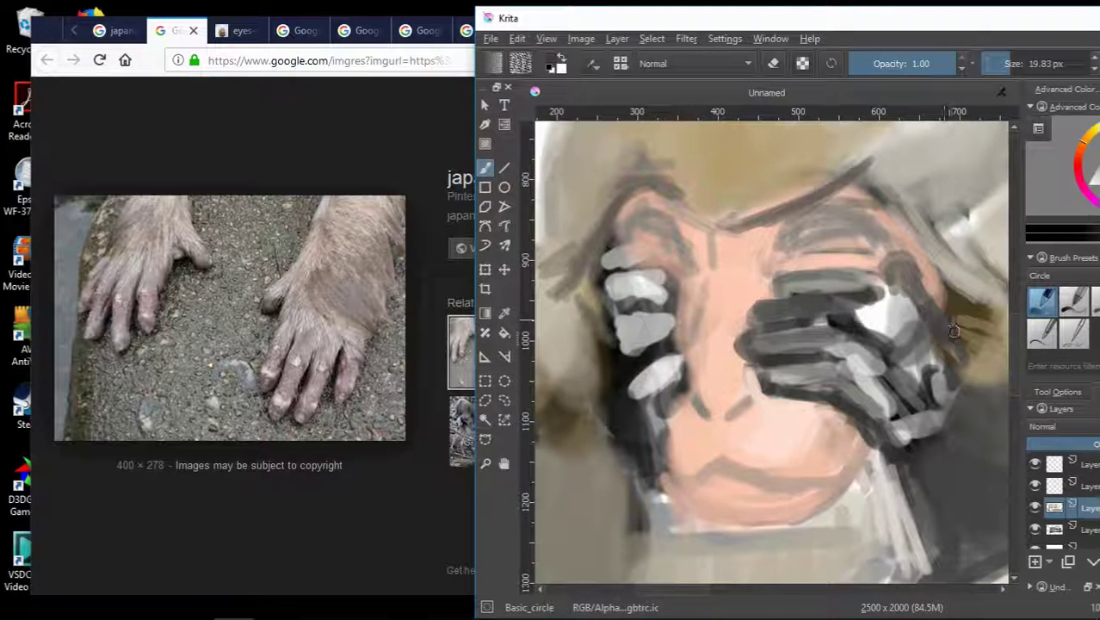
{"action": "scroll", "coordinate": [954, 332], "scroll_direction": "down", "scroll_amount": 3}
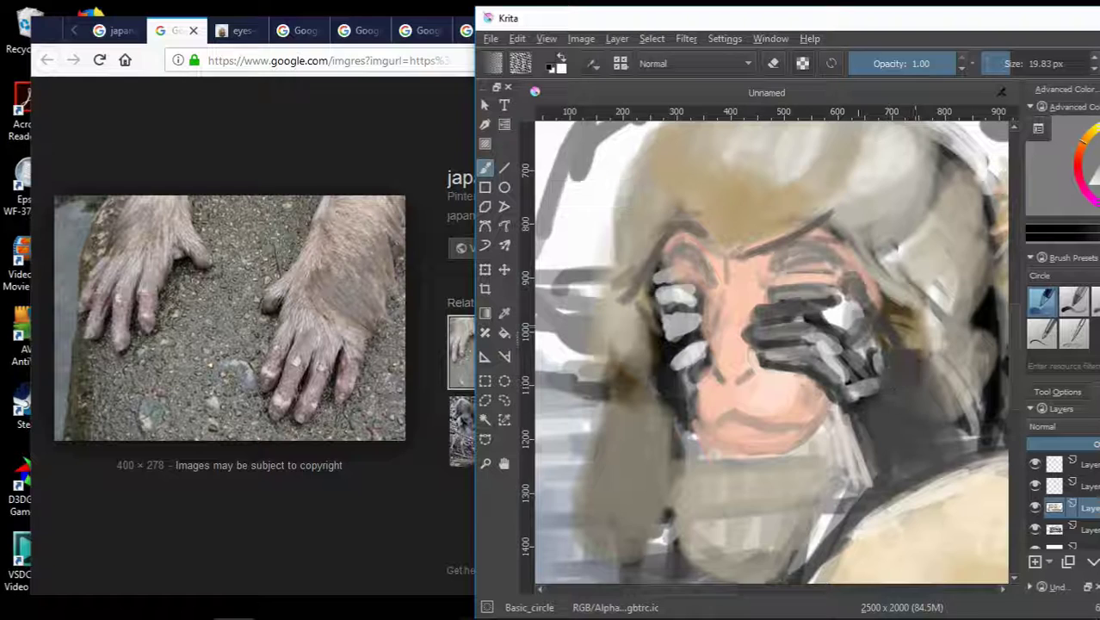
{"action": "scroll", "coordinate": [908, 447], "scroll_direction": "up", "scroll_amount": 3}
{"action": "scroll", "coordinate": [908, 448], "scroll_direction": "down", "scroll_amount": 4}
{"action": "scroll", "coordinate": [908, 448], "scroll_direction": "up", "scroll_amount": 2}
Add light grey and dark strokes around the hand and fill gaps between fingers.
{"action": "left_click_drag", "start_coordinate": [904, 409], "coordinate": [899, 478]}
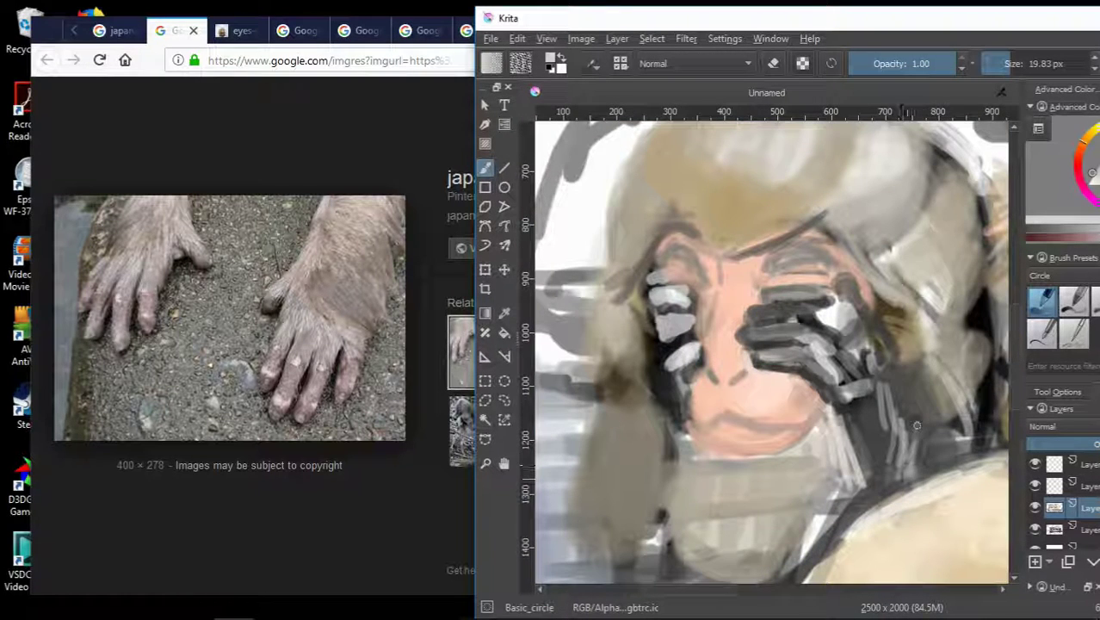
{"action": "scroll", "coordinate": [917, 404], "scroll_direction": "up", "scroll_amount": 4}
{"action": "scroll", "coordinate": [918, 392], "scroll_direction": "down", "scroll_amount": 2}
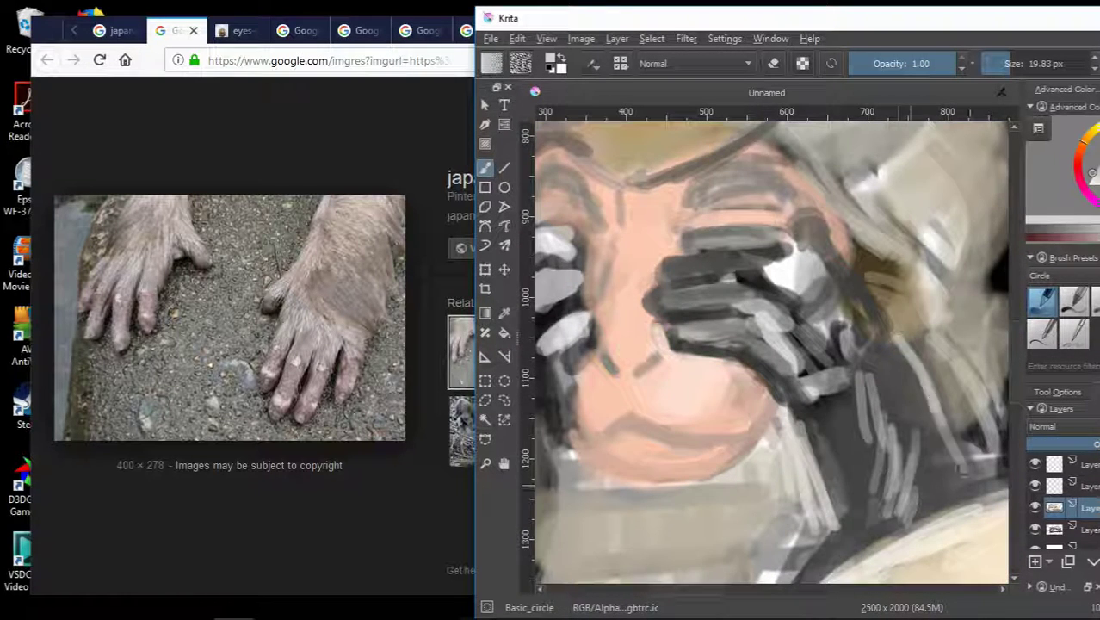
{"action": "mouse_move", "coordinate": [804, 422]}
{"action": "left_mouse_down"}
{"action": "mouse_move", "coordinate": [813, 534]}
{"action": "mouse_move", "coordinate": [828, 551]}
{"action": "left_mouse_up"}
{"action": "scroll", "coordinate": [831, 322], "scroll_direction": "down", "scroll_amount": 3}
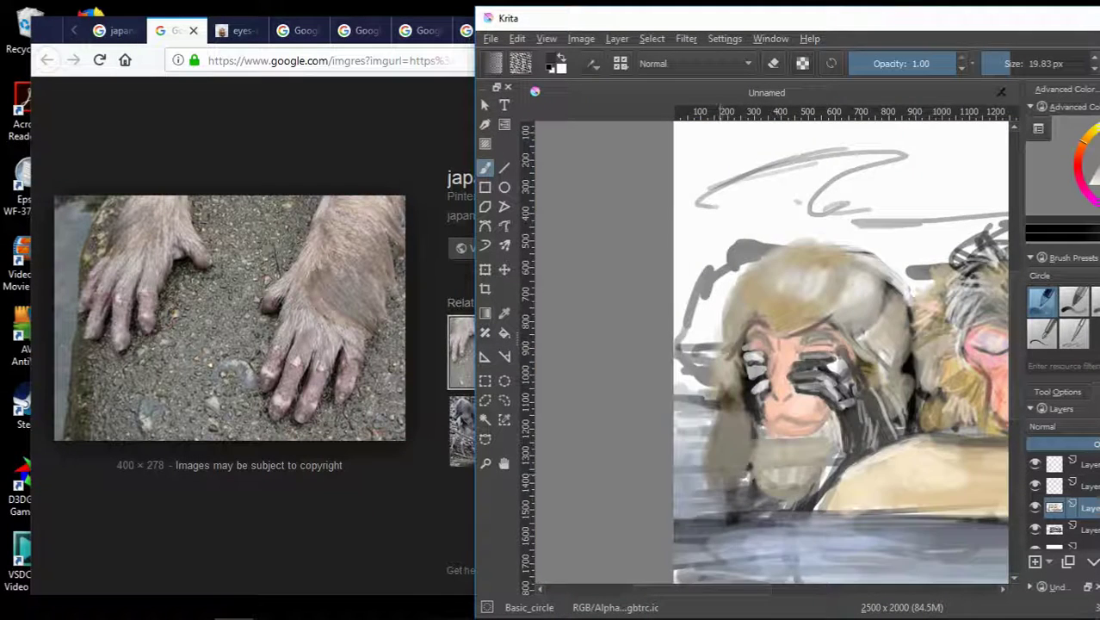
{"action": "scroll", "coordinate": [752, 403], "scroll_direction": "up", "scroll_amount": 4}
{"action": "left_click_drag", "start_coordinate": [753, 388], "coordinate": [758, 473]}
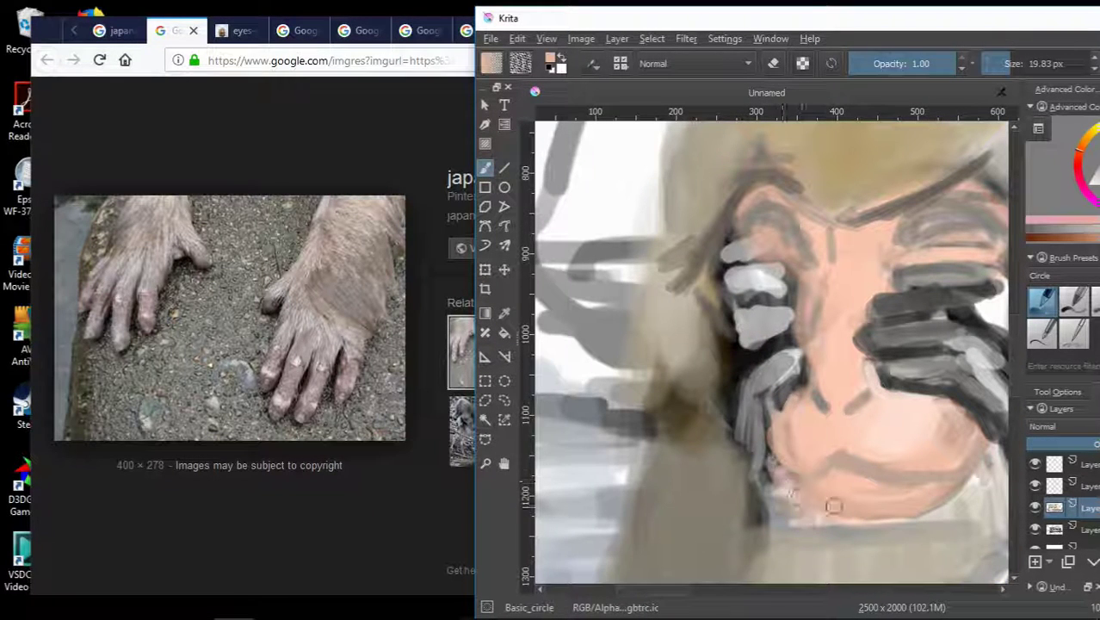
{"action": "left_click_drag", "start_coordinate": [783, 342], "coordinate": [725, 351]}
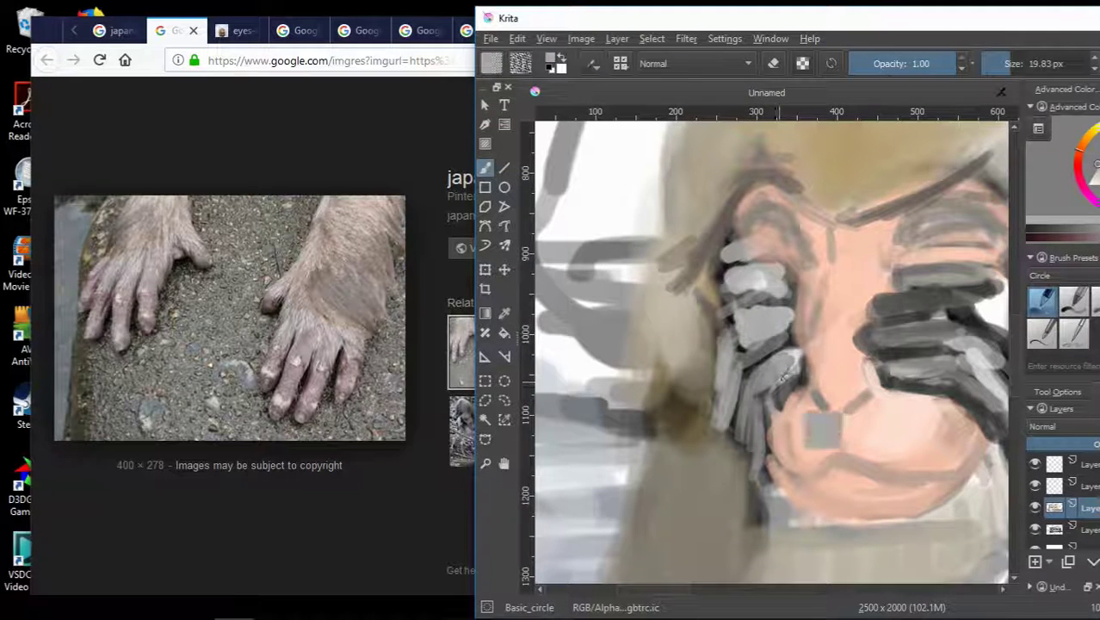
Cover the grey fingers with skin pink and outline their left edge dark.
{"action": "left_click", "coordinate": [813, 327], "text": "ctrl"}
{"action": "mouse_move", "coordinate": [801, 293]}
{"action": "left_mouse_down"}
{"action": "mouse_move", "coordinate": [740, 280]}
{"action": "mouse_move", "coordinate": [780, 265]}
{"action": "left_mouse_up"}
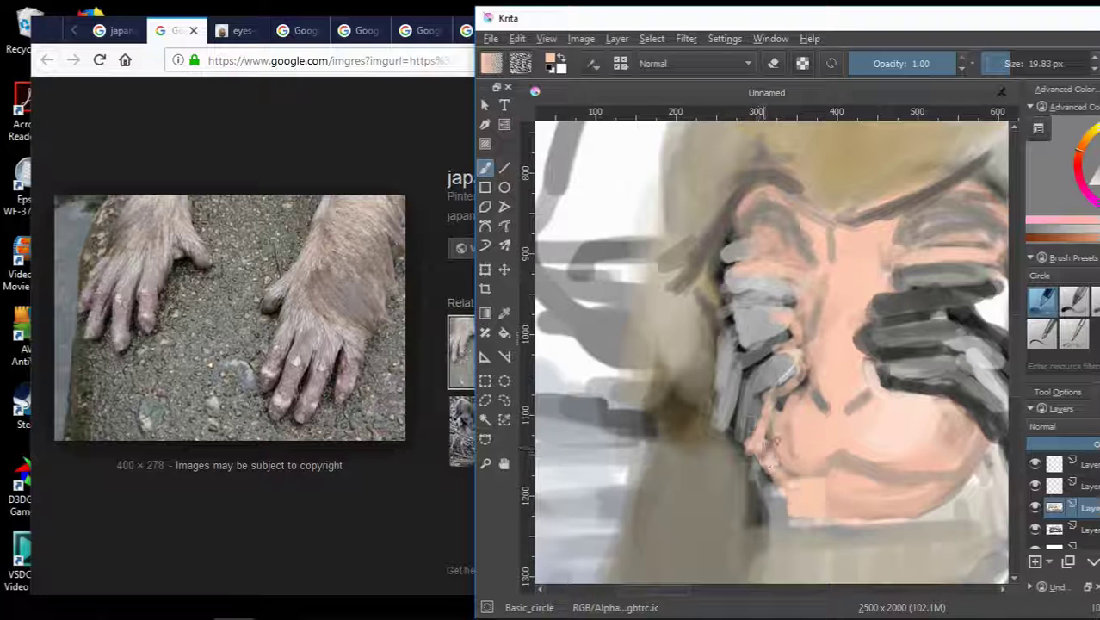
{"action": "left_click", "coordinate": [747, 433], "text": "ctrl"}
{"action": "scroll", "coordinate": [747, 442], "scroll_direction": "up", "scroll_amount": 3}
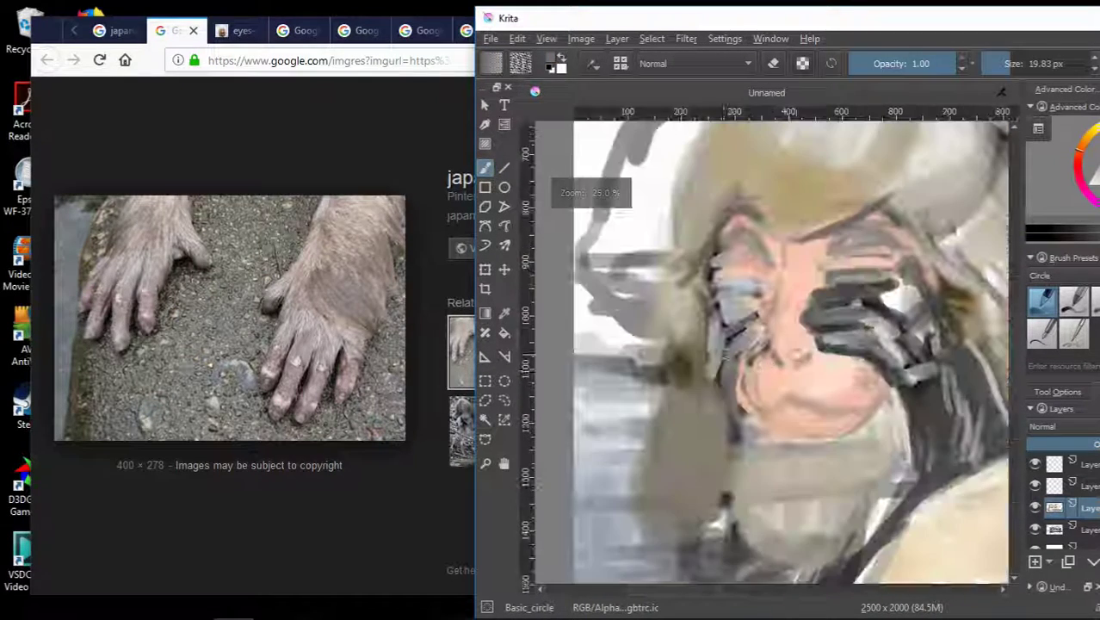
{"action": "mouse_move", "coordinate": [740, 228]}
{"action": "left_mouse_down"}
{"action": "mouse_move", "coordinate": [701, 269]}
{"action": "mouse_move", "coordinate": [719, 262]}
{"action": "left_mouse_up"}
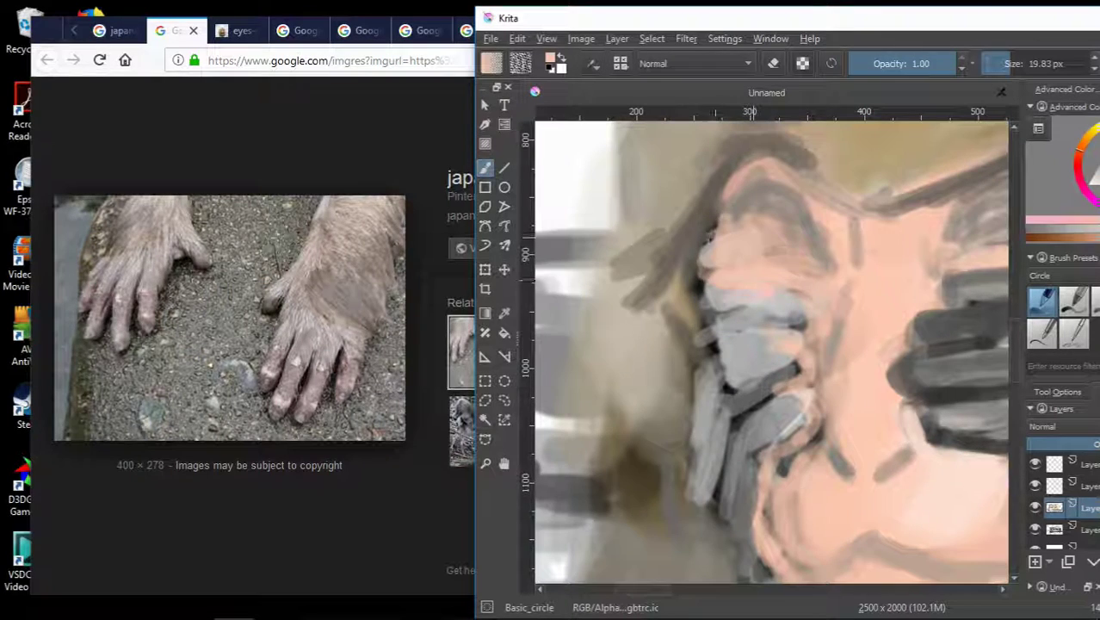
{"action": "left_click", "coordinate": [708, 234], "text": "ctrl"}
{"action": "mouse_move", "coordinate": [715, 207]}
{"action": "left_mouse_down"}
{"action": "mouse_move", "coordinate": [677, 402]}
{"action": "mouse_move", "coordinate": [710, 461]}
{"action": "left_mouse_up"}
Paint light grey fur left of the fingers, on the left cheek and beard.
{"action": "scroll", "coordinate": [676, 403], "scroll_direction": "down", "scroll_amount": 2}
{"action": "left_click", "coordinate": [796, 450], "text": "ctrl"}
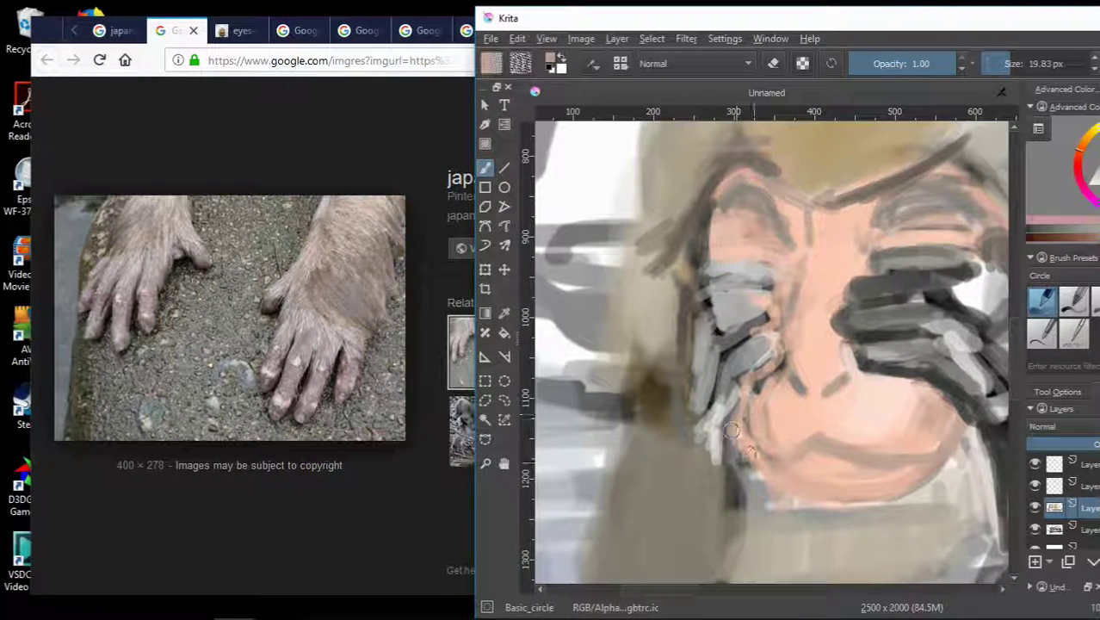
{"action": "left_click", "coordinate": [731, 348], "text": "ctrl"}
{"action": "mouse_move", "coordinate": [693, 306]}
{"action": "left_mouse_down"}
{"action": "mouse_move", "coordinate": [681, 392]}
{"action": "mouse_move", "coordinate": [673, 387]}
{"action": "mouse_move", "coordinate": [661, 413]}
{"action": "mouse_move", "coordinate": [699, 486]}
{"action": "left_mouse_up"}
{"action": "scroll", "coordinate": [680, 405], "scroll_direction": "down", "scroll_amount": 2}
{"action": "left_click_drag", "start_coordinate": [689, 388], "coordinate": [667, 534]}
{"action": "mouse_move", "coordinate": [740, 517]}
{"action": "left_mouse_down"}
{"action": "mouse_move", "coordinate": [738, 419]}
{"action": "mouse_move", "coordinate": [721, 518]}
{"action": "left_mouse_up"}
{"action": "left_click_drag", "start_coordinate": [676, 469], "coordinate": [682, 423]}
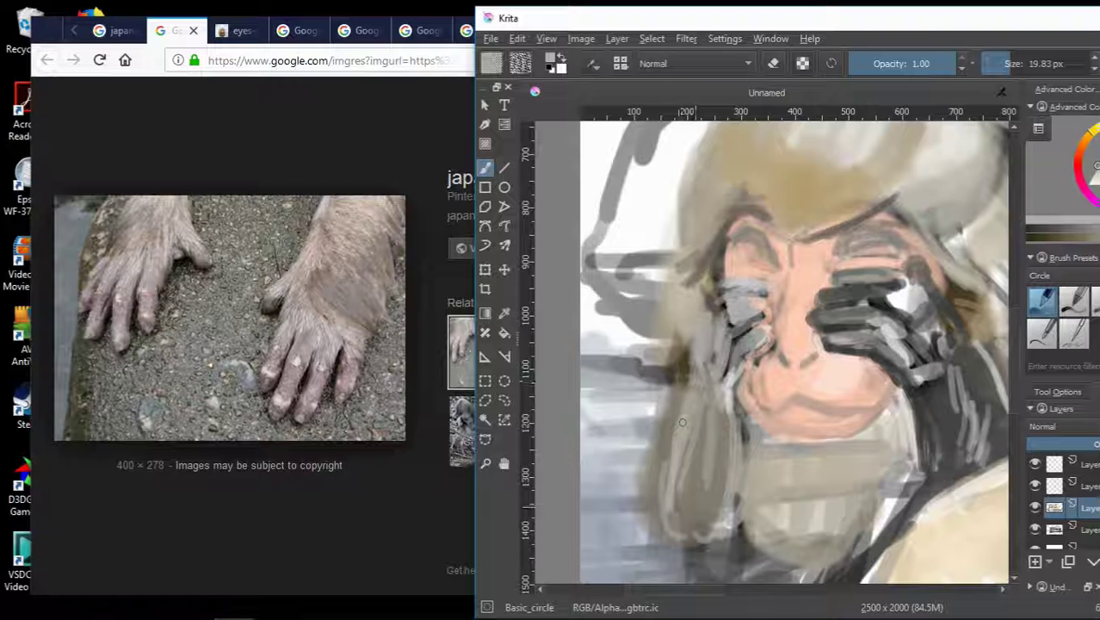
{"action": "scroll", "coordinate": [681, 422], "scroll_direction": "down", "scroll_amount": 4}
{"action": "scroll", "coordinate": [675, 448], "scroll_direction": "up", "scroll_amount": 3}
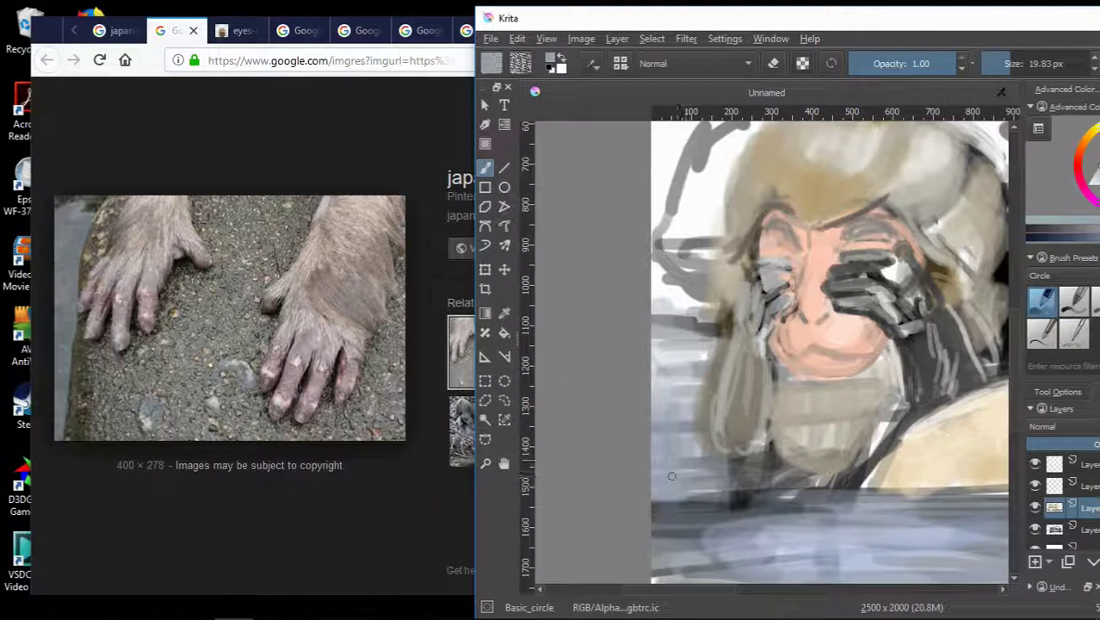
{"action": "left_click_drag", "start_coordinate": [681, 469], "coordinate": [695, 449]}
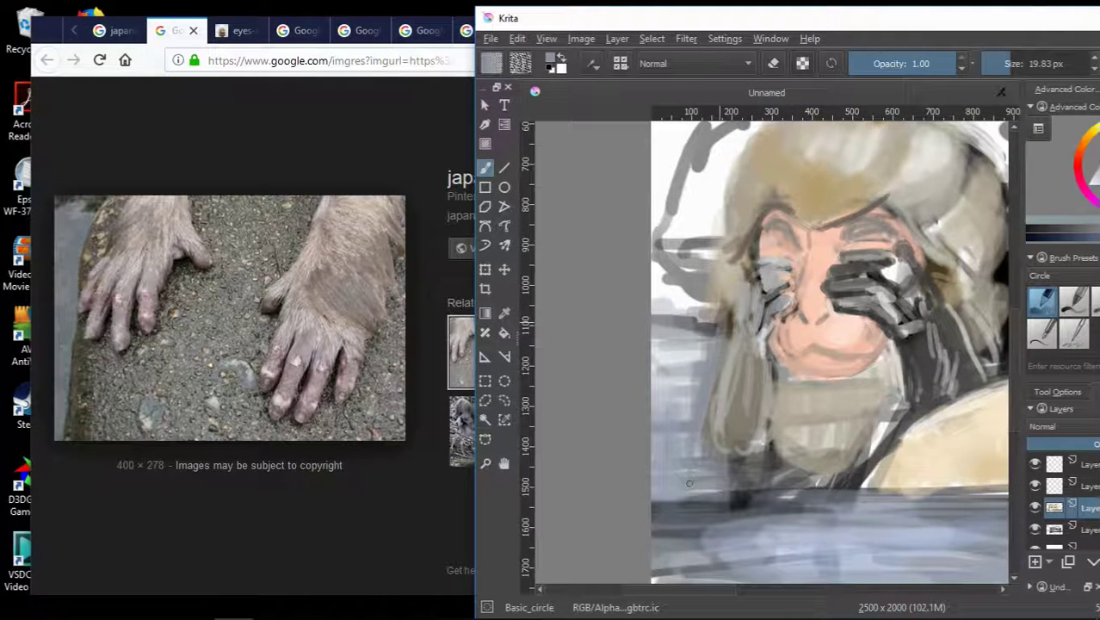
Paint light grey vertical fur strokes below the hand.
{"action": "left_click", "coordinate": [729, 456], "text": "ctrl"}
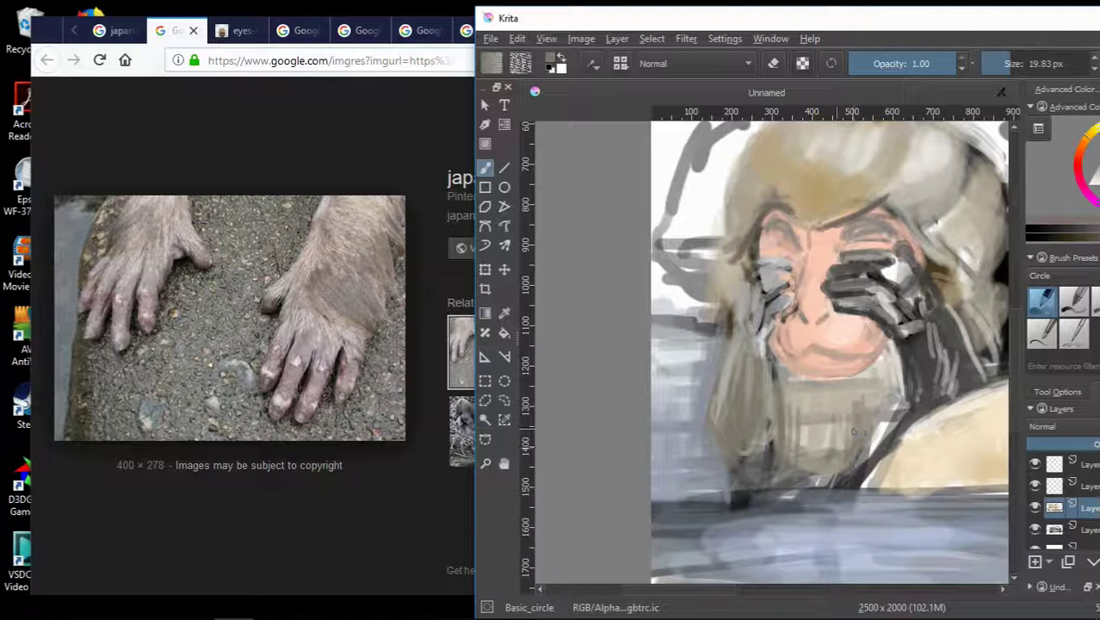
{"action": "scroll", "coordinate": [852, 432], "scroll_direction": "up", "scroll_amount": 2}
{"action": "scroll", "coordinate": [800, 430], "scroll_direction": "down", "scroll_amount": 3}
{"action": "scroll", "coordinate": [791, 430], "scroll_direction": "up", "scroll_amount": 3}
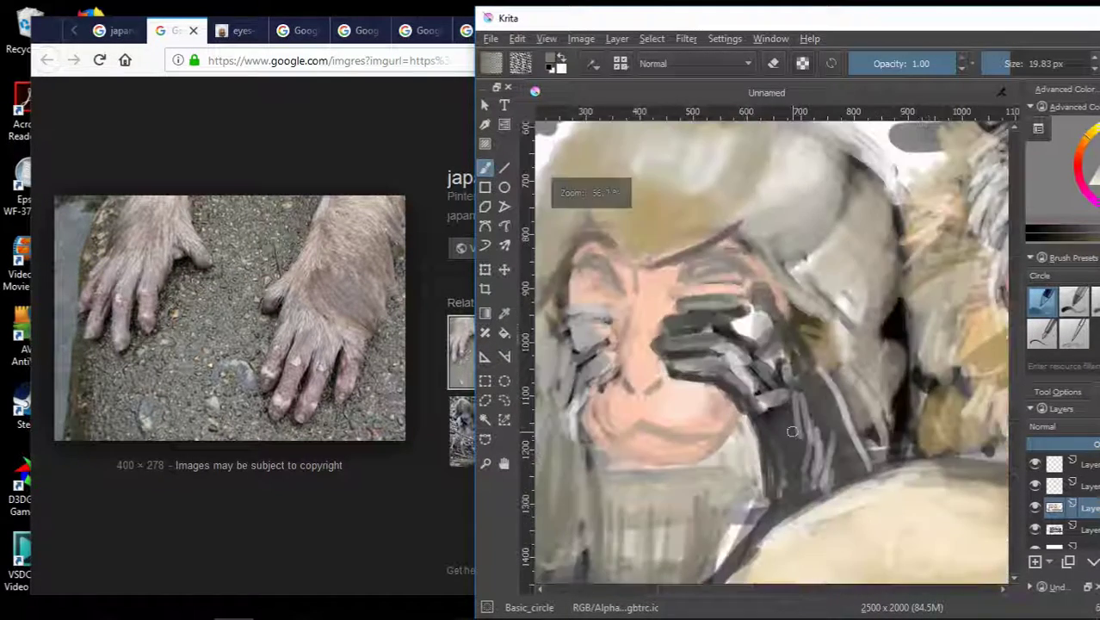
{"action": "left_click_drag", "start_coordinate": [807, 487], "coordinate": [798, 415]}
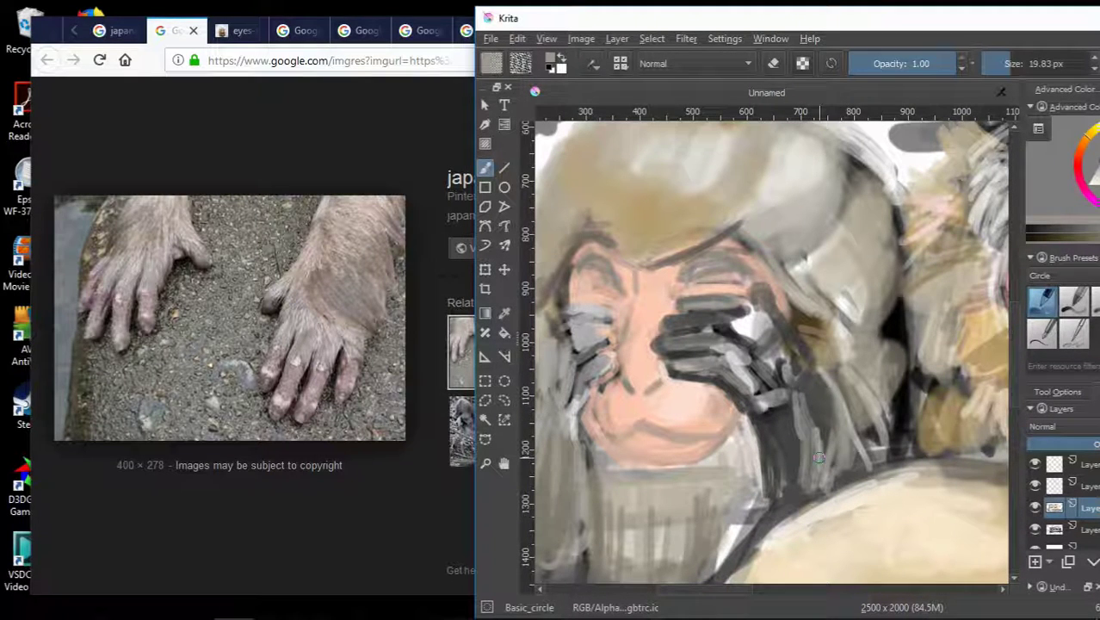
{"action": "mouse_move", "coordinate": [818, 457]}
{"action": "left_mouse_down"}
{"action": "mouse_move", "coordinate": [839, 448]}
{"action": "mouse_move", "coordinate": [807, 436]}
{"action": "mouse_move", "coordinate": [822, 460]}
{"action": "left_mouse_up"}
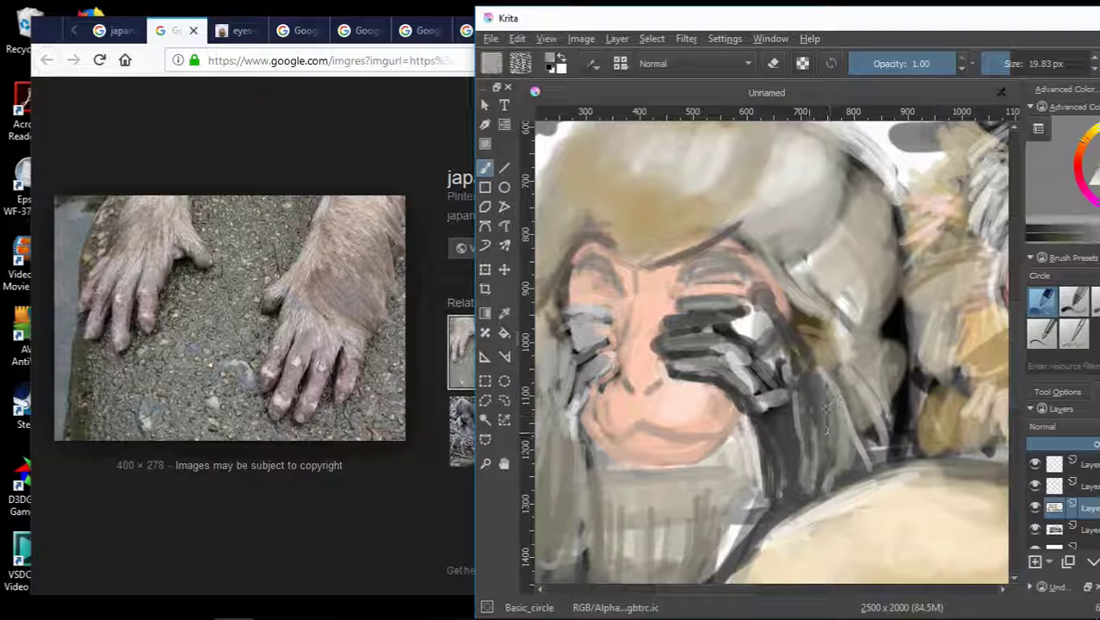
{"action": "left_click_drag", "start_coordinate": [830, 379], "coordinate": [818, 454]}
{"action": "scroll", "coordinate": [774, 448], "scroll_direction": "down", "scroll_amount": 2}
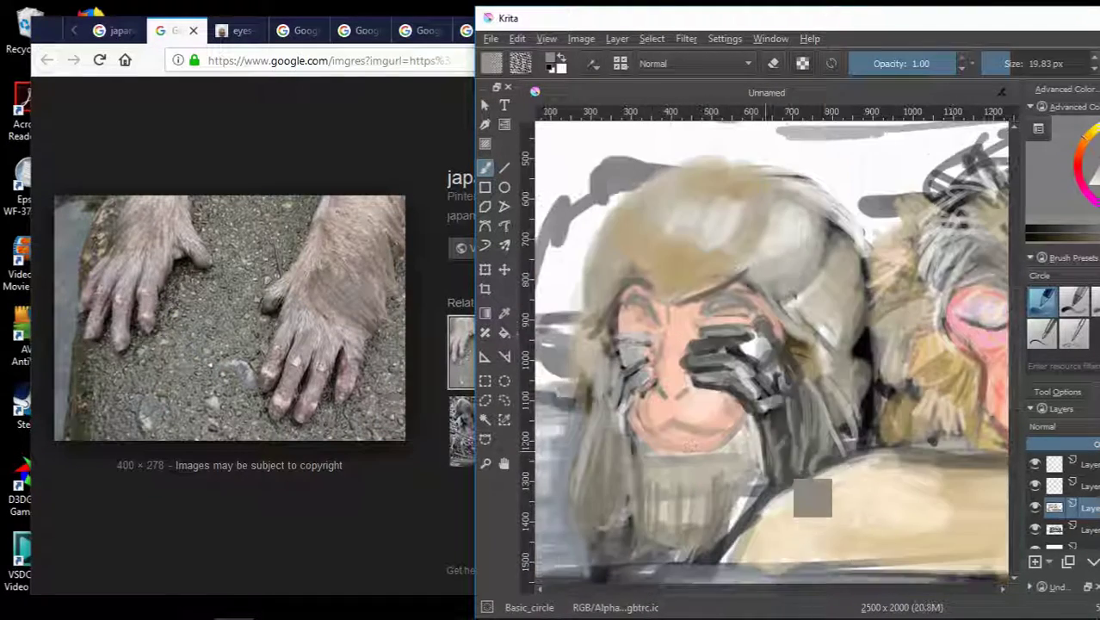
{"action": "scroll", "coordinate": [792, 444], "scroll_direction": "down", "scroll_amount": 2}
{"action": "scroll", "coordinate": [817, 435], "scroll_direction": "up", "scroll_amount": 2}
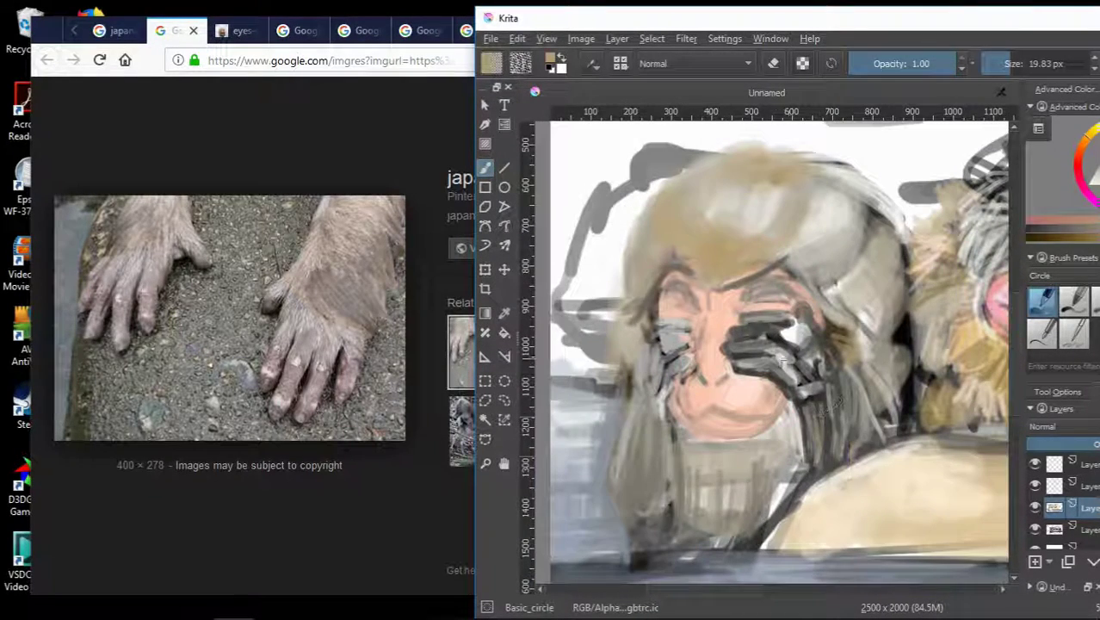
{"action": "scroll", "coordinate": [723, 362], "scroll_direction": "up", "scroll_amount": 2}
{"action": "scroll", "coordinate": [723, 361], "scroll_direction": "down", "scroll_amount": 3}
View the 'Cute macaque monkeys enjoy the hot springs' reference photo, then return to Krita.
{"action": "scroll", "coordinate": [860, 344], "scroll_direction": "up", "scroll_amount": 3}
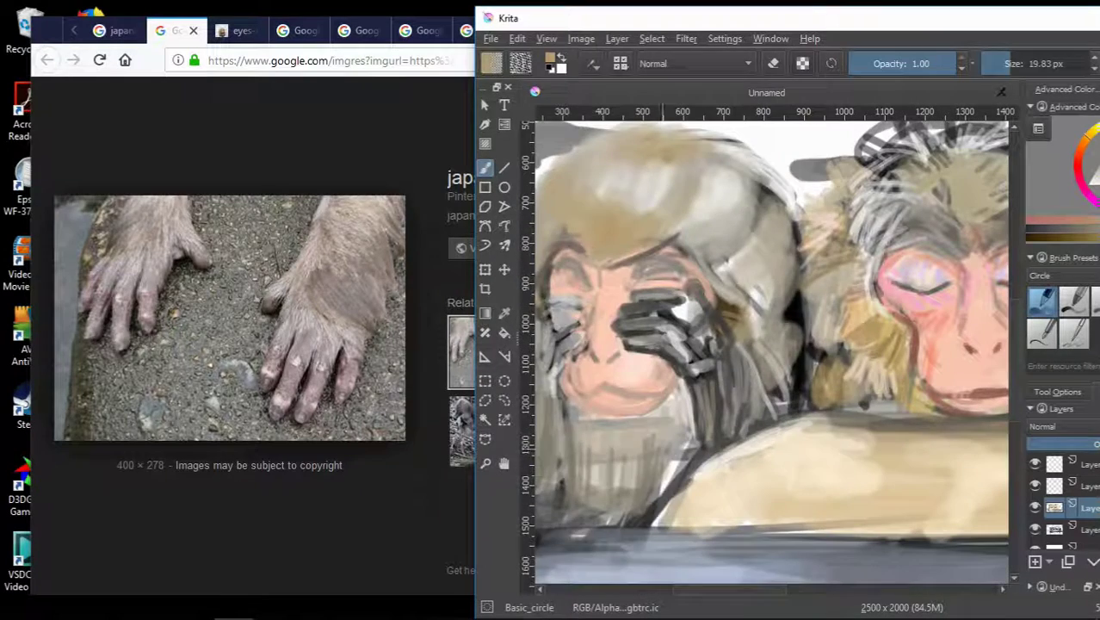
{"action": "left_click", "coordinate": [234, 30]}
{"action": "left_click", "coordinate": [299, 32]}
{"action": "left_click", "coordinate": [348, 31]}
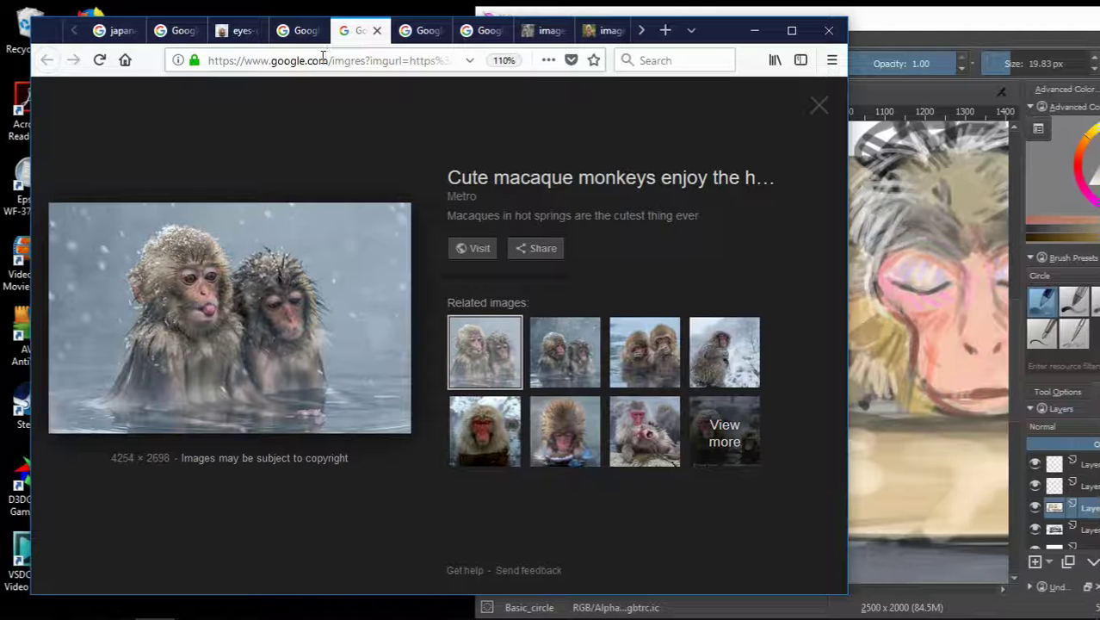
{"action": "left_click", "coordinate": [860, 95]}
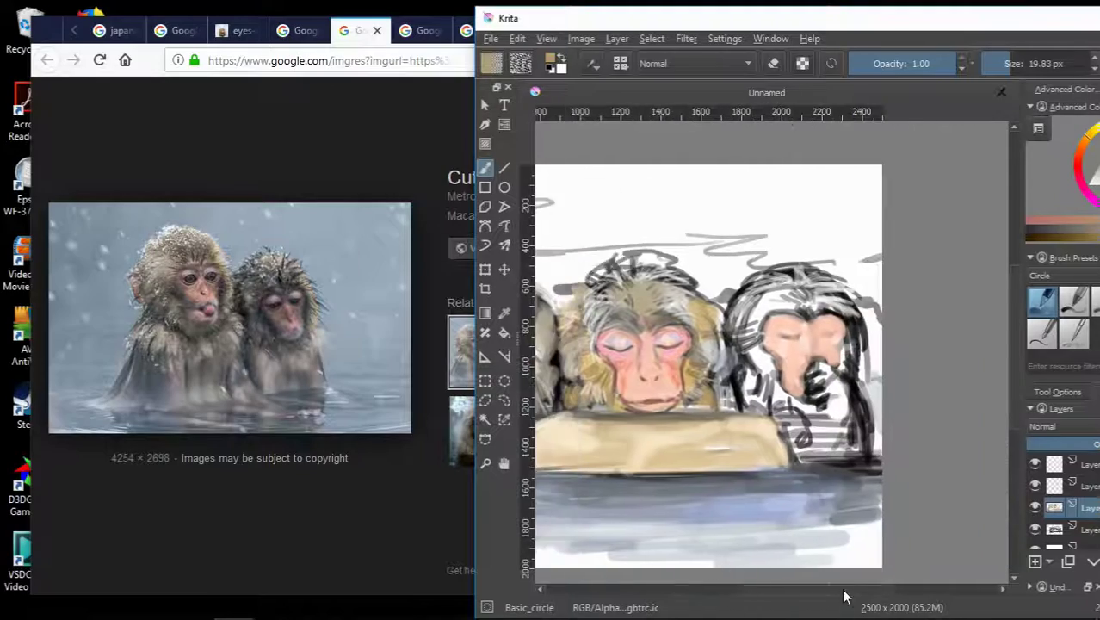
Zoom in on the middle macaque and paint dark hair strokes along its face's edge.
{"action": "scroll", "coordinate": [832, 338], "scroll_direction": "up", "scroll_amount": 3}
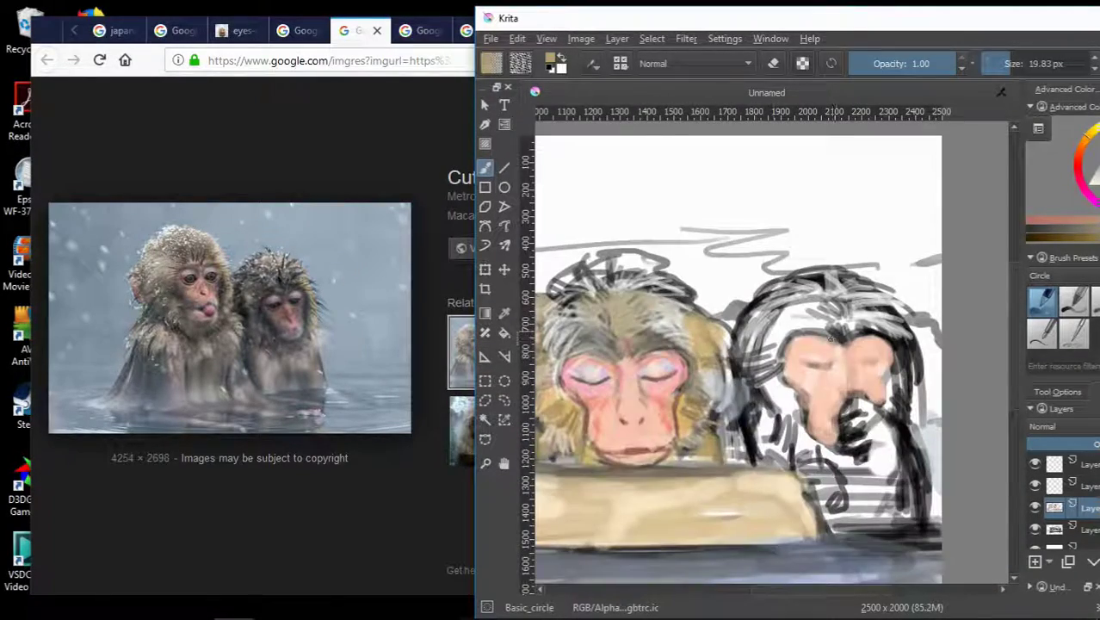
{"action": "scroll", "coordinate": [832, 338], "scroll_direction": "down", "scroll_amount": 3}
{"action": "scroll", "coordinate": [832, 339], "scroll_direction": "up", "scroll_amount": 3}
{"action": "scroll", "coordinate": [832, 339], "scroll_direction": "down", "scroll_amount": 2}
{"action": "scroll", "coordinate": [706, 594], "scroll_direction": "up", "scroll_amount": 2}
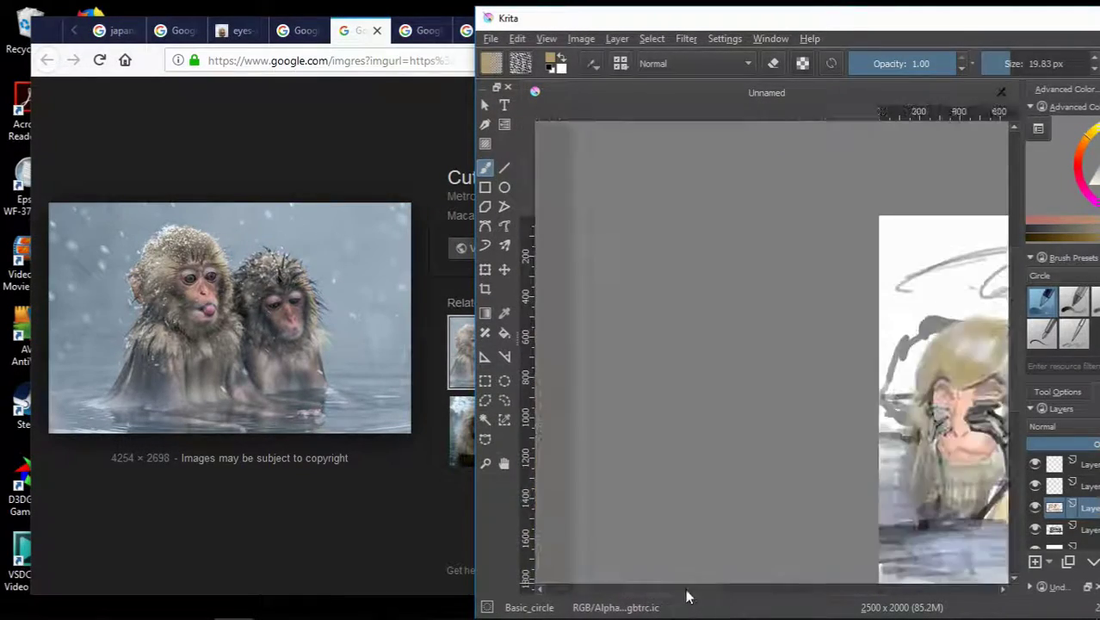
{"action": "scroll", "coordinate": [706, 594], "scroll_direction": "up", "scroll_amount": 2}
{"action": "scroll", "coordinate": [729, 370], "scroll_direction": "up", "scroll_amount": 1}
{"action": "mouse_move", "coordinate": [730, 369]}
{"action": "left_mouse_down"}
{"action": "mouse_move", "coordinate": [711, 276]}
{"action": "mouse_move", "coordinate": [718, 452]}
{"action": "mouse_move", "coordinate": [712, 406]}
{"action": "left_mouse_up"}
Add dark grey strokes beside the face, then light grey fur strokes over them.
{"action": "scroll", "coordinate": [711, 405], "scroll_direction": "down", "scroll_amount": 3}
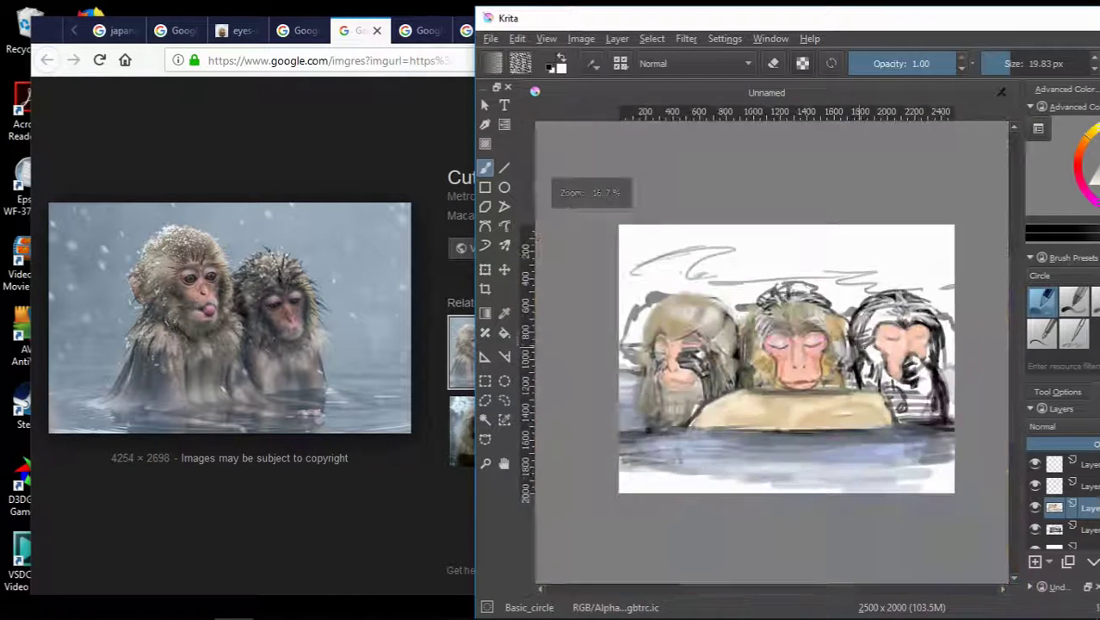
{"action": "scroll", "coordinate": [766, 590], "scroll_direction": "up", "scroll_amount": 3}
{"action": "scroll", "coordinate": [744, 592], "scroll_direction": "left", "scroll_amount": 2}
{"action": "left_click_drag", "start_coordinate": [852, 253], "coordinate": [872, 404]}
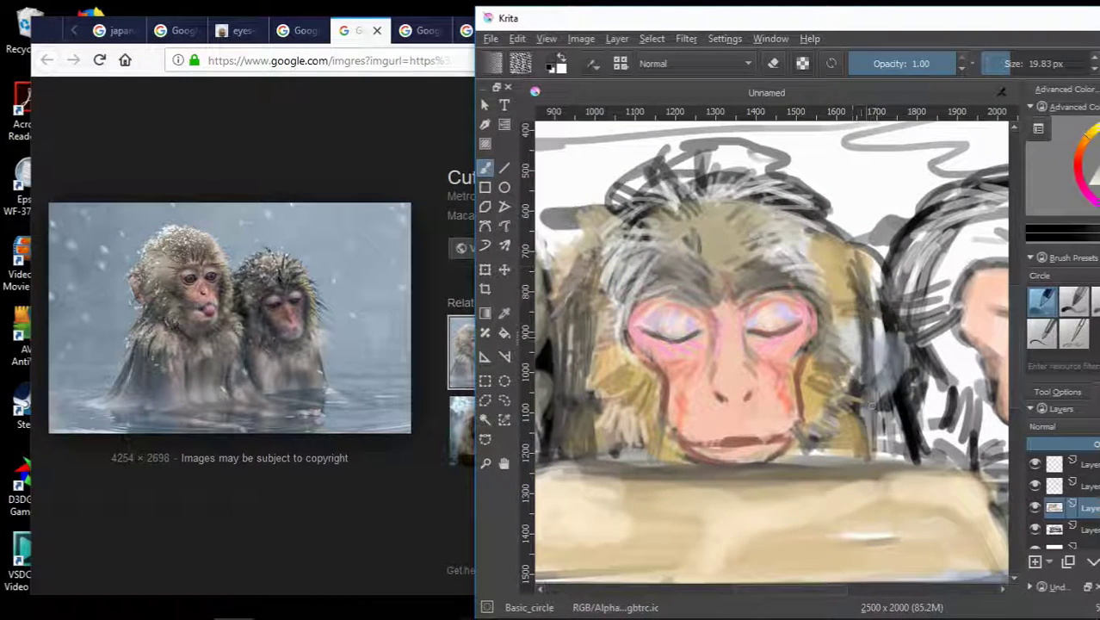
{"action": "mouse_move", "coordinate": [886, 360]}
{"action": "left_mouse_down"}
{"action": "mouse_move", "coordinate": [895, 454]}
{"action": "mouse_move", "coordinate": [867, 462]}
{"action": "left_mouse_up"}
{"action": "left_click_drag", "start_coordinate": [869, 287], "coordinate": [876, 380]}
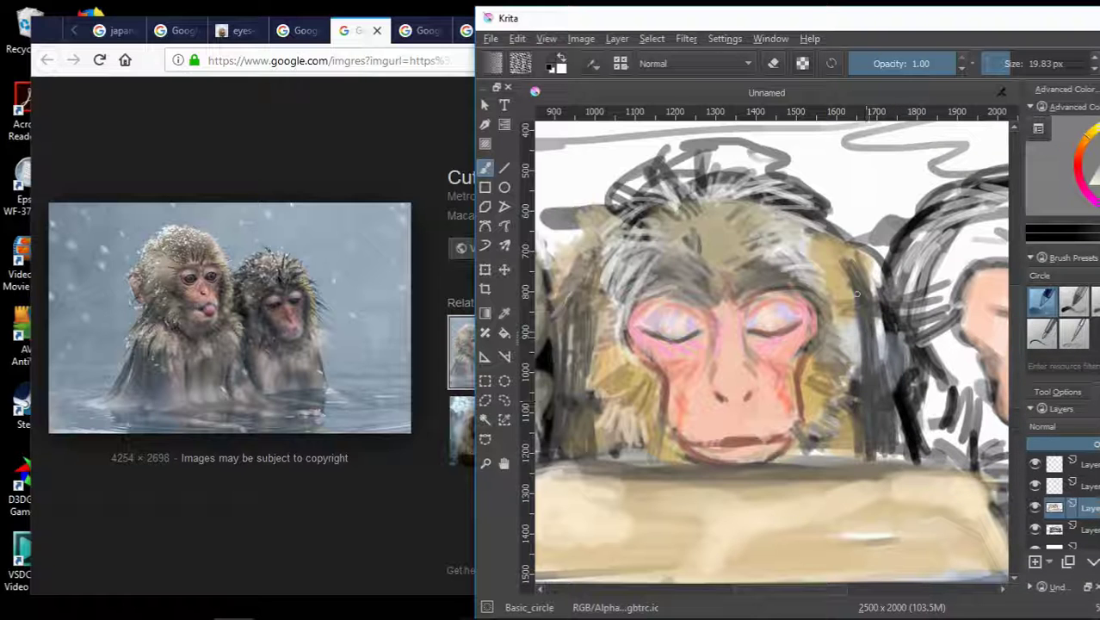
{"action": "left_click", "coordinate": [934, 357], "text": "ctrl"}
{"action": "left_click_drag", "start_coordinate": [878, 248], "coordinate": [887, 349]}
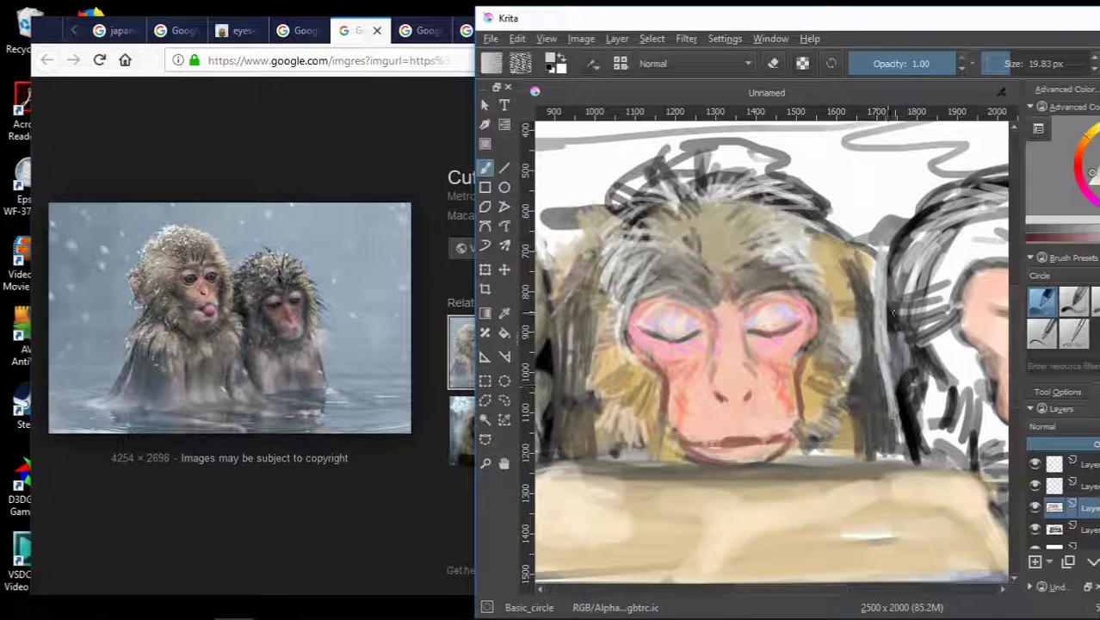
Paint grey hair at the head's top right, then tan over the head's side.
{"action": "left_click", "coordinate": [895, 308], "text": "ctrl"}
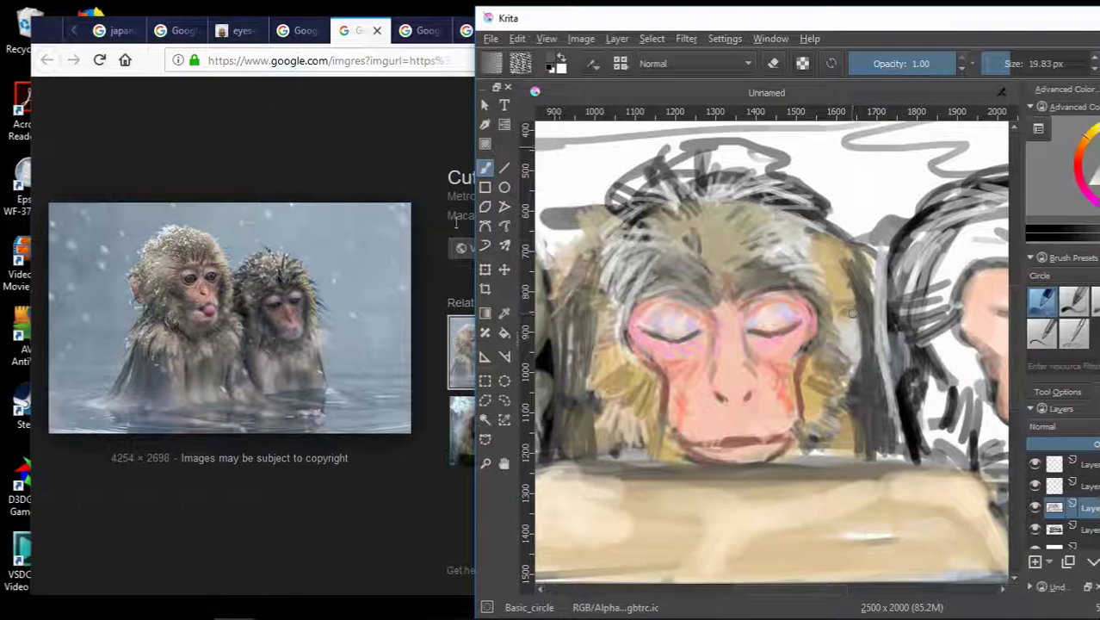
{"action": "left_click", "coordinate": [882, 269], "text": "ctrl"}
{"action": "mouse_move", "coordinate": [813, 229]}
{"action": "left_mouse_down"}
{"action": "mouse_move", "coordinate": [844, 209]}
{"action": "mouse_move", "coordinate": [835, 263]}
{"action": "mouse_move", "coordinate": [839, 215]}
{"action": "left_mouse_up"}
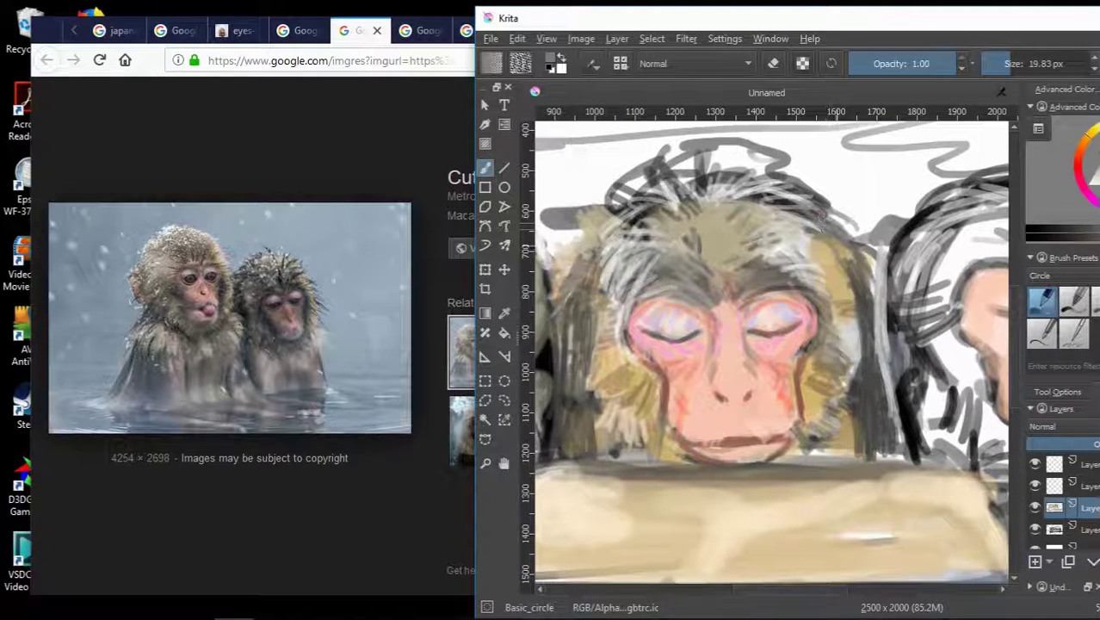
{"action": "left_click", "coordinate": [828, 233], "text": "ctrl"}
{"action": "left_click_drag", "start_coordinate": [861, 280], "coordinate": [839, 238]}
Paint tan over the grey hair across the head and lighten the forehead with tan.
{"action": "scroll", "coordinate": [568, 243], "scroll_direction": "down", "scroll_amount": 3}
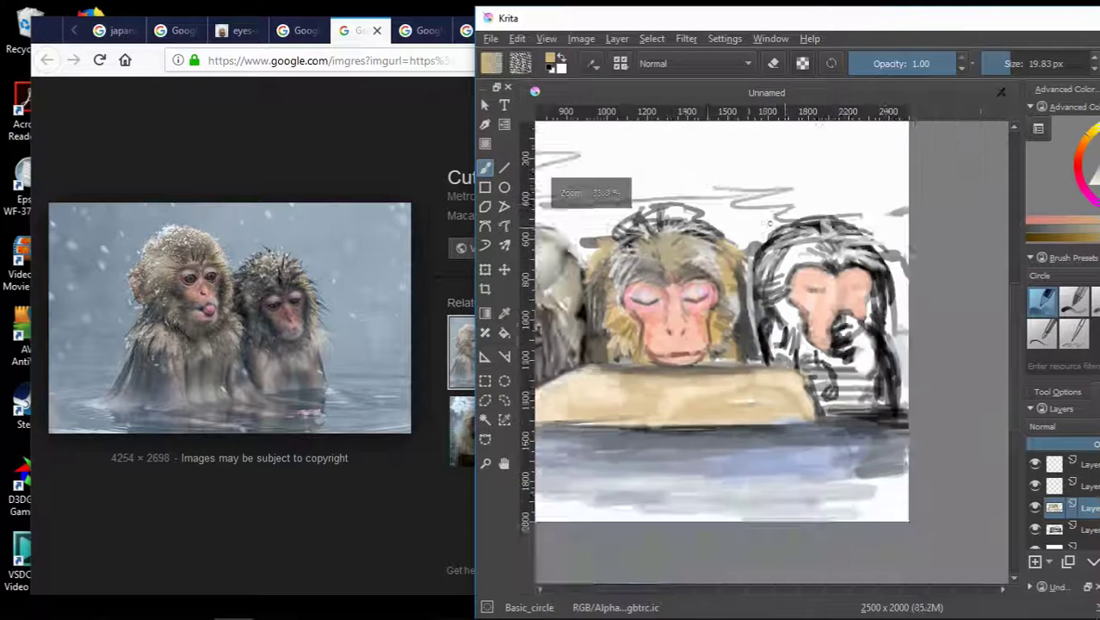
{"action": "scroll", "coordinate": [654, 243], "scroll_direction": "up", "scroll_amount": 3}
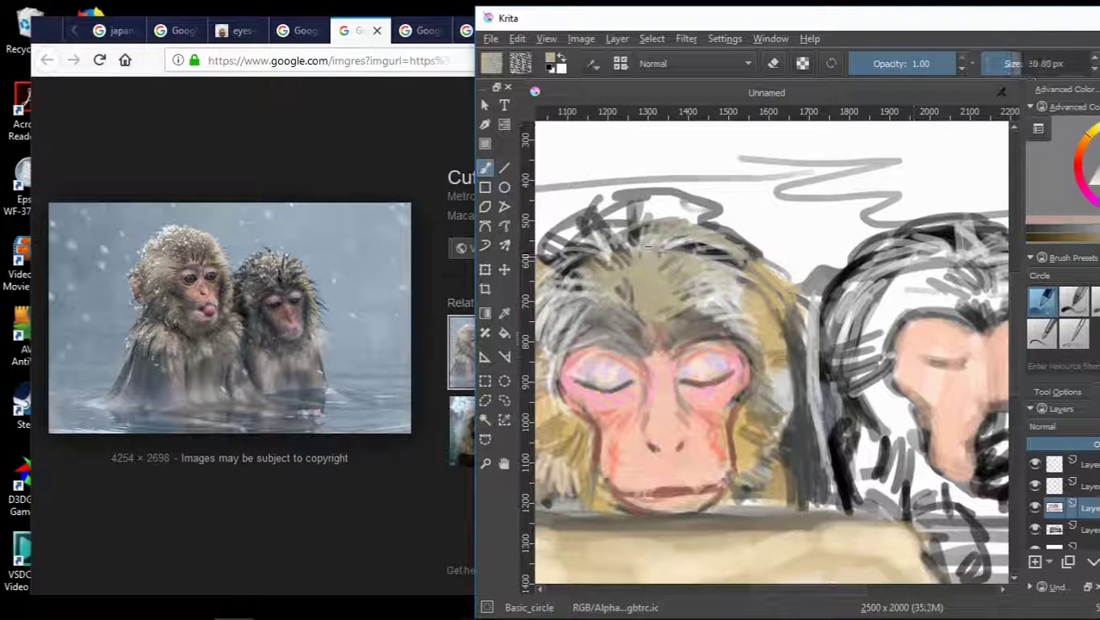
{"action": "mouse_move", "coordinate": [649, 245]}
{"action": "left_mouse_down"}
{"action": "mouse_move", "coordinate": [728, 254]}
{"action": "mouse_move", "coordinate": [568, 246]}
{"action": "mouse_move", "coordinate": [602, 275]}
{"action": "left_mouse_up"}
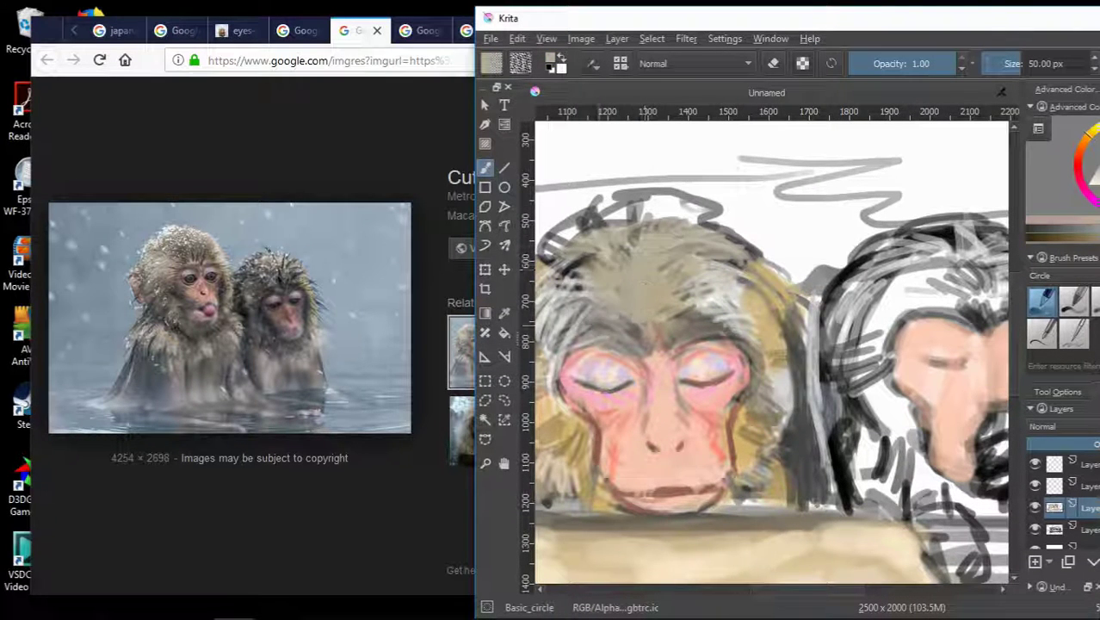
{"action": "left_click_drag", "start_coordinate": [676, 324], "coordinate": [719, 329]}
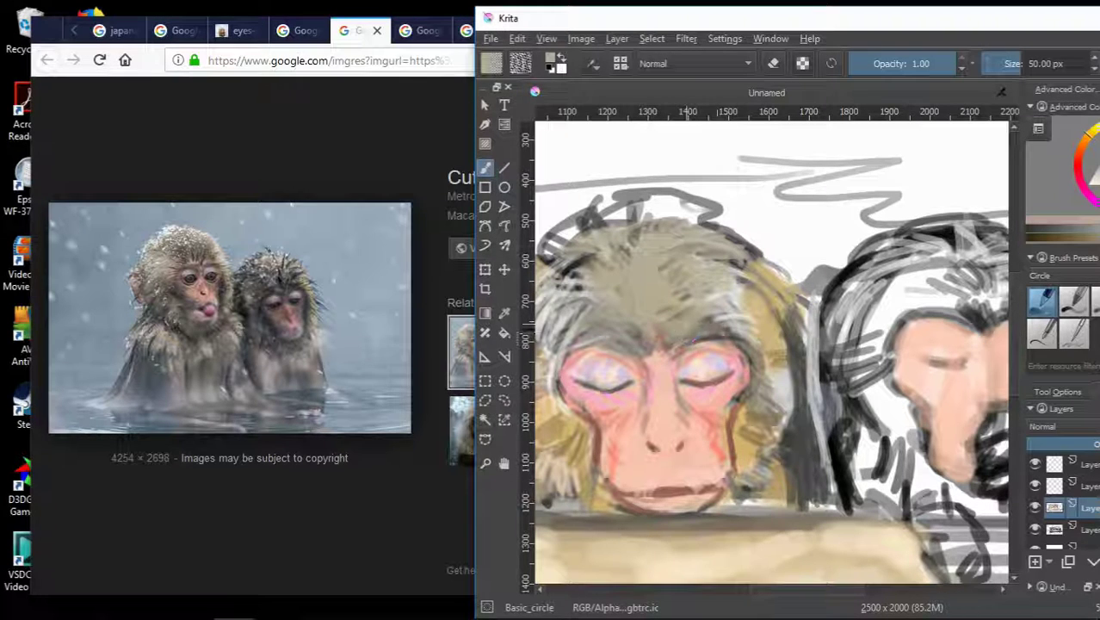
Paint tan fur strokes over the left side, top and centre of the right macaque's head.
{"action": "scroll", "coordinate": [572, 198], "scroll_direction": "down", "scroll_amount": 2}
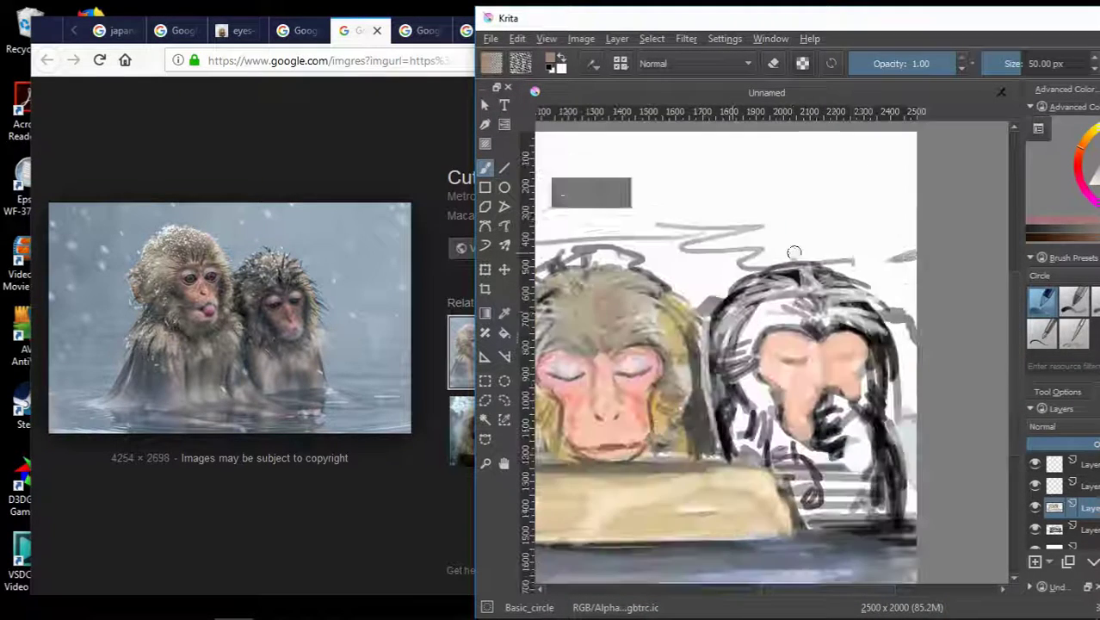
{"action": "scroll", "coordinate": [774, 275], "scroll_direction": "up", "scroll_amount": 3}
{"action": "left_click_drag", "start_coordinate": [749, 284], "coordinate": [852, 258]}
{"action": "scroll", "coordinate": [742, 258], "scroll_direction": "down", "scroll_amount": 3}
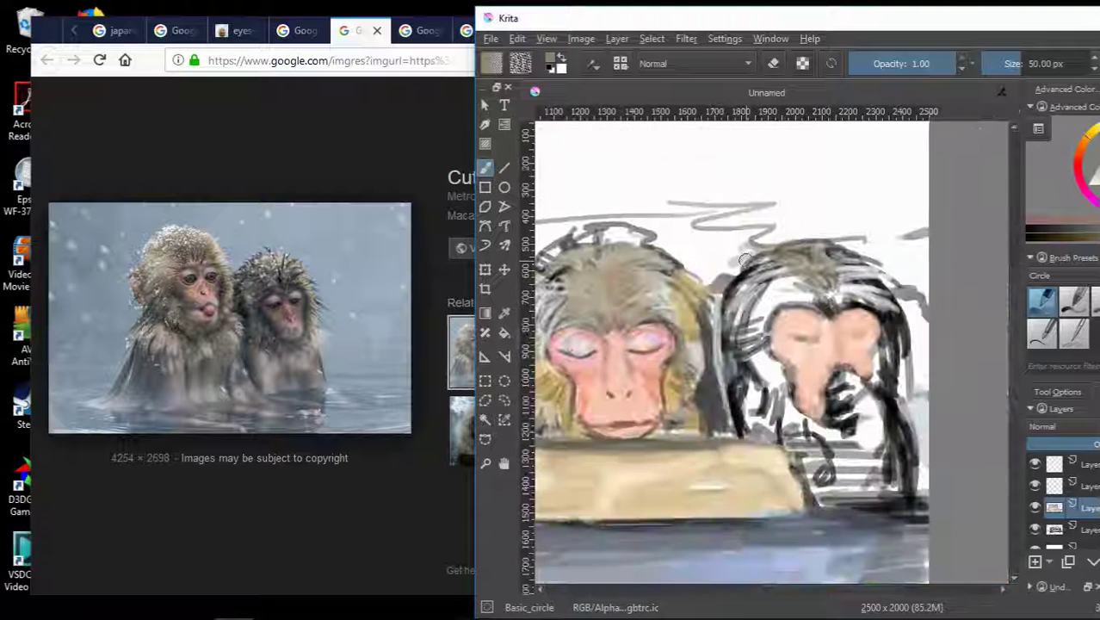
{"action": "mouse_move", "coordinate": [732, 303]}
{"action": "left_mouse_down"}
{"action": "mouse_move", "coordinate": [731, 370]}
{"action": "mouse_move", "coordinate": [758, 404]}
{"action": "left_mouse_up"}
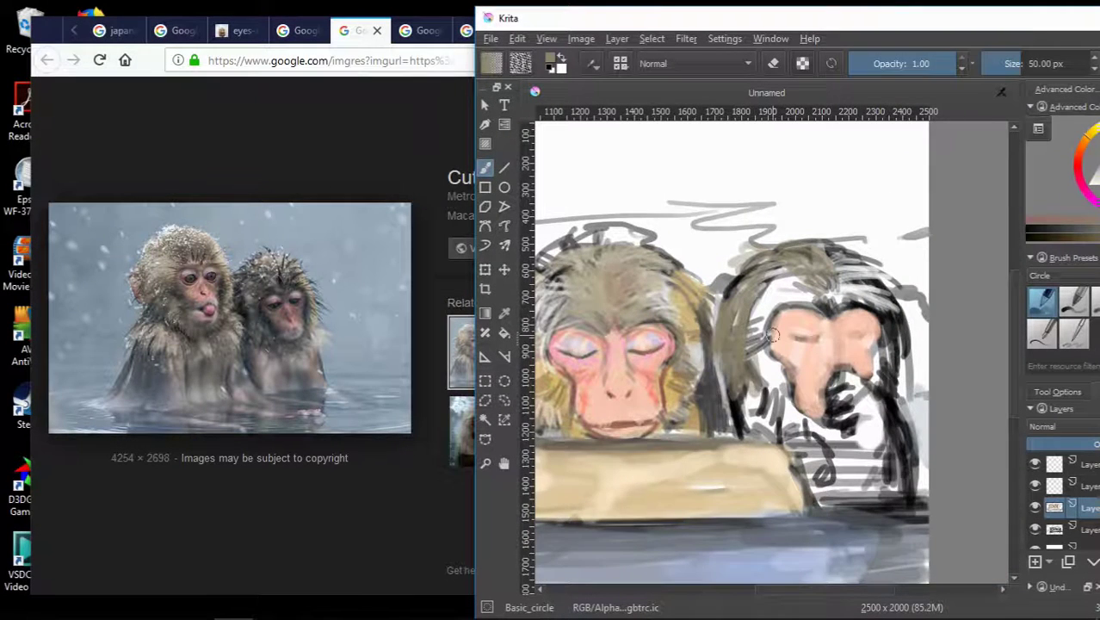
{"action": "scroll", "coordinate": [740, 362], "scroll_direction": "up", "scroll_amount": 2}
{"action": "left_click_drag", "start_coordinate": [748, 284], "coordinate": [847, 258]}
{"action": "left_click_drag", "start_coordinate": [749, 313], "coordinate": [804, 225]}
{"action": "left_click_drag", "start_coordinate": [921, 231], "coordinate": [860, 274]}
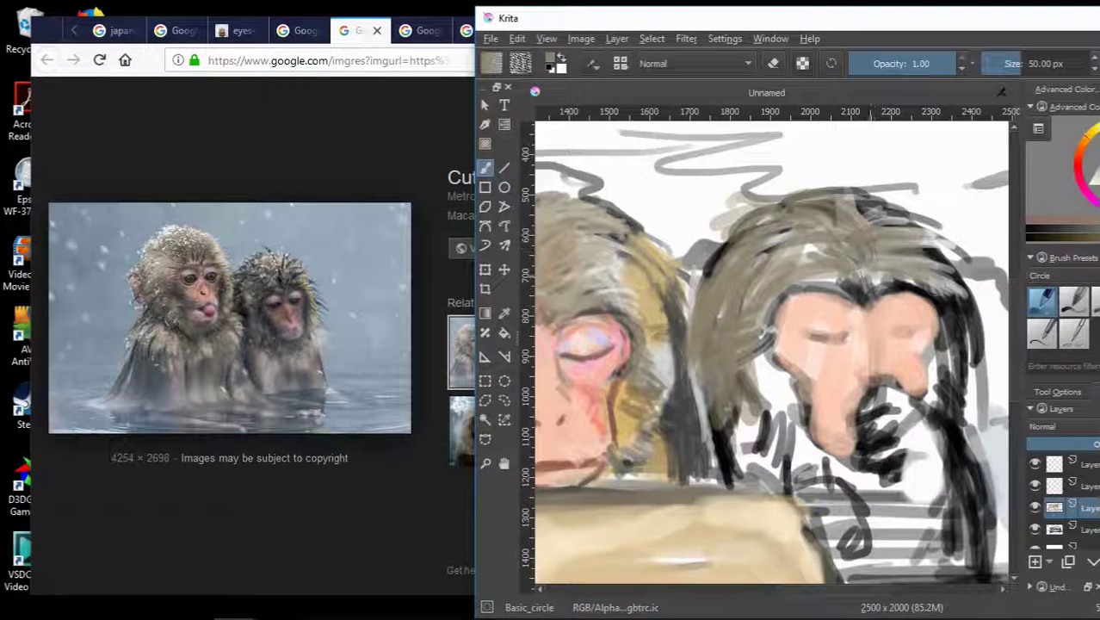
Cover the head's right outline and the dark strokes below the face with tan fur.
{"action": "left_click_drag", "start_coordinate": [985, 391], "coordinate": [947, 337]}
{"action": "left_click_drag", "start_coordinate": [914, 302], "coordinate": [921, 379]}
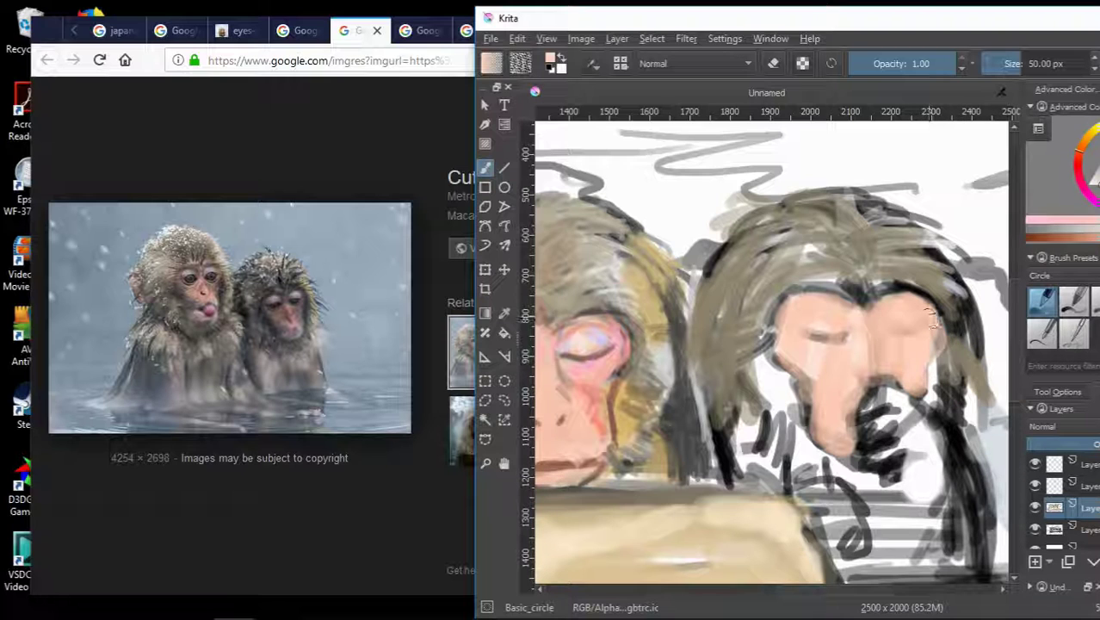
{"action": "left_click_drag", "start_coordinate": [981, 430], "coordinate": [943, 383]}
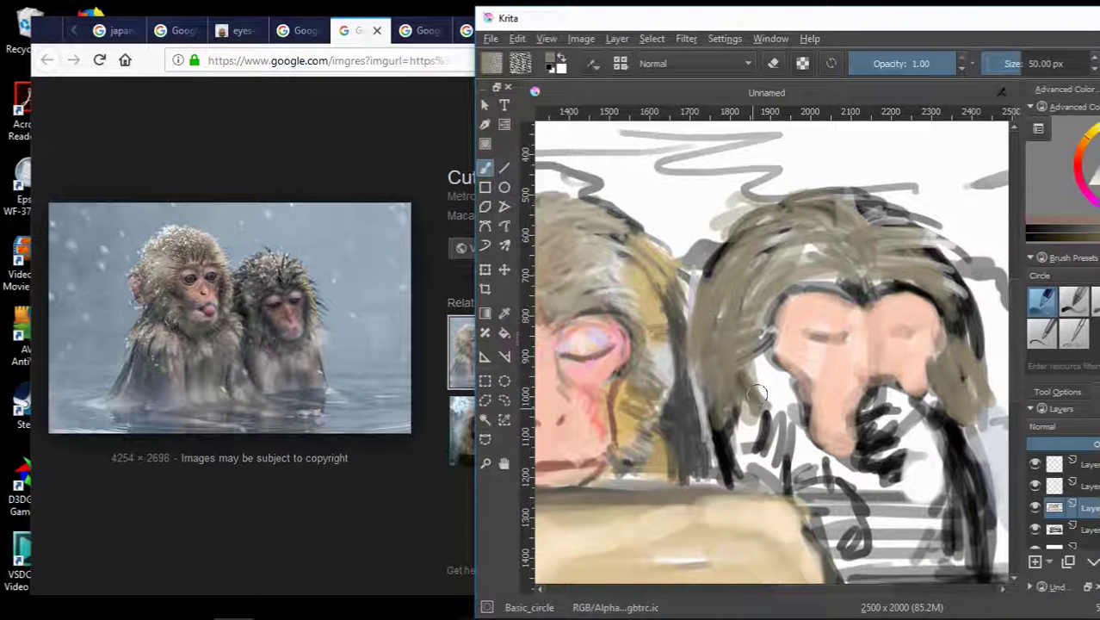
{"action": "mouse_move", "coordinate": [755, 394]}
{"action": "left_mouse_down"}
{"action": "mouse_move", "coordinate": [783, 456]}
{"action": "mouse_move", "coordinate": [718, 459]}
{"action": "left_mouse_up"}
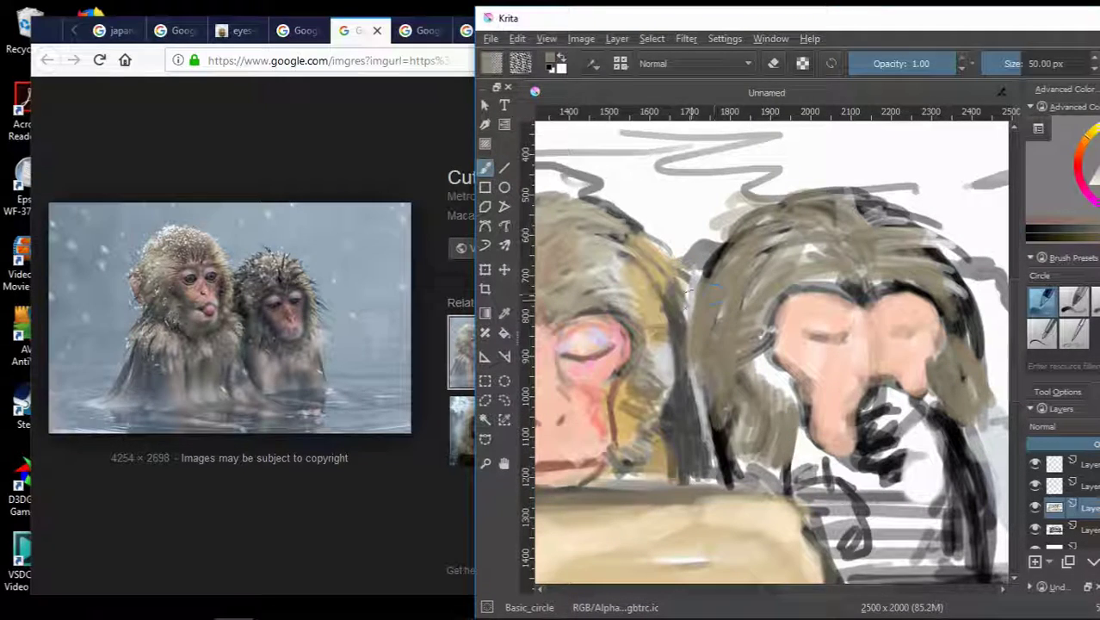
{"action": "left_click_drag", "start_coordinate": [744, 411], "coordinate": [725, 414]}
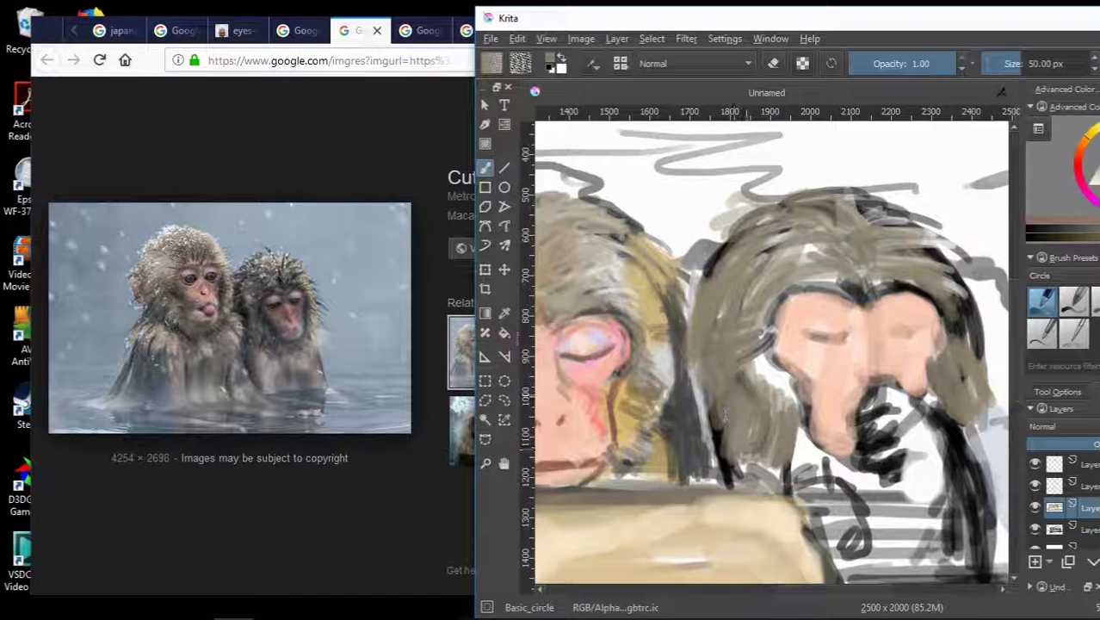
Darken the hair outline along the top and right, then sample the peach face colour.
{"action": "left_click_drag", "start_coordinate": [989, 417], "coordinate": [975, 433]}
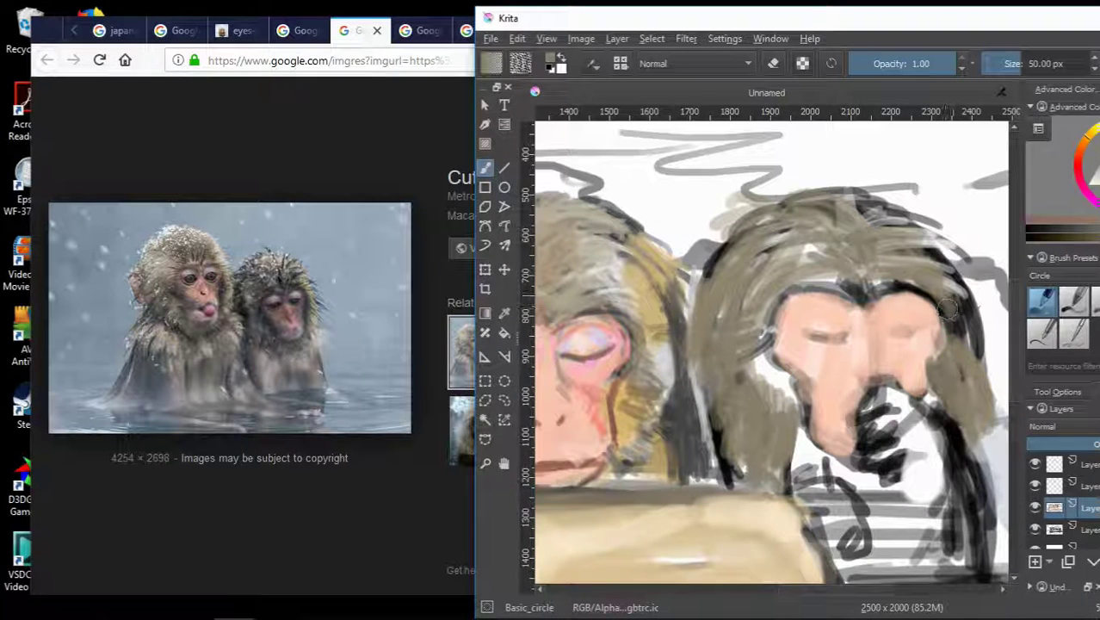
{"action": "mouse_move", "coordinate": [940, 264]}
{"action": "left_mouse_down"}
{"action": "mouse_move", "coordinate": [886, 241]}
{"action": "mouse_move", "coordinate": [973, 301]}
{"action": "mouse_move", "coordinate": [977, 353]}
{"action": "left_mouse_up"}
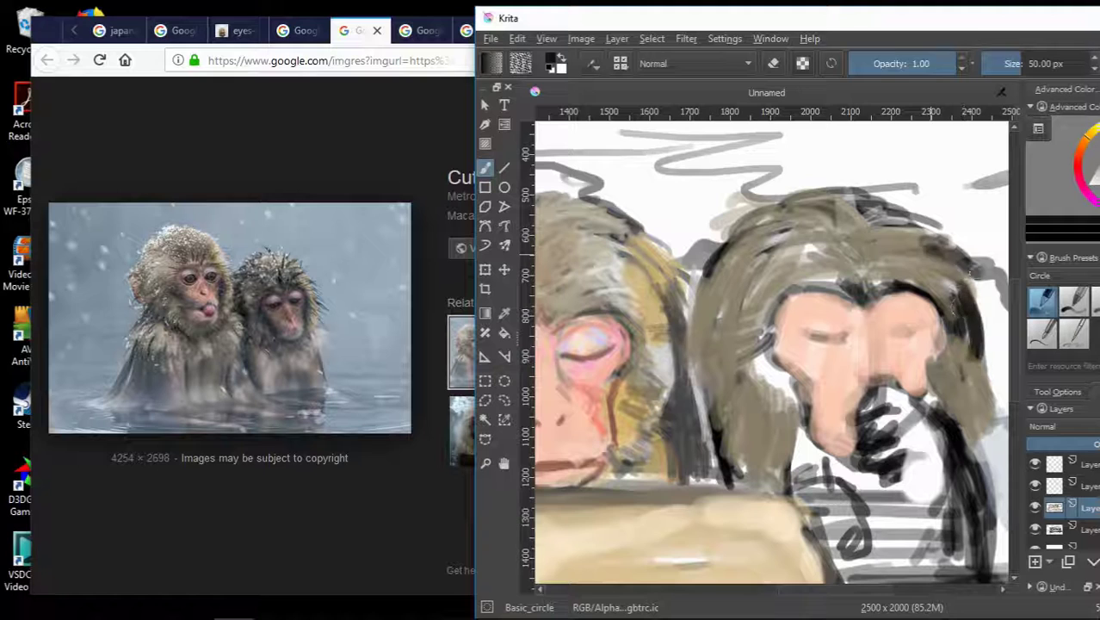
{"action": "left_click_drag", "start_coordinate": [886, 211], "coordinate": [938, 224]}
{"action": "left_click", "coordinate": [938, 357], "text": "ctrl"}
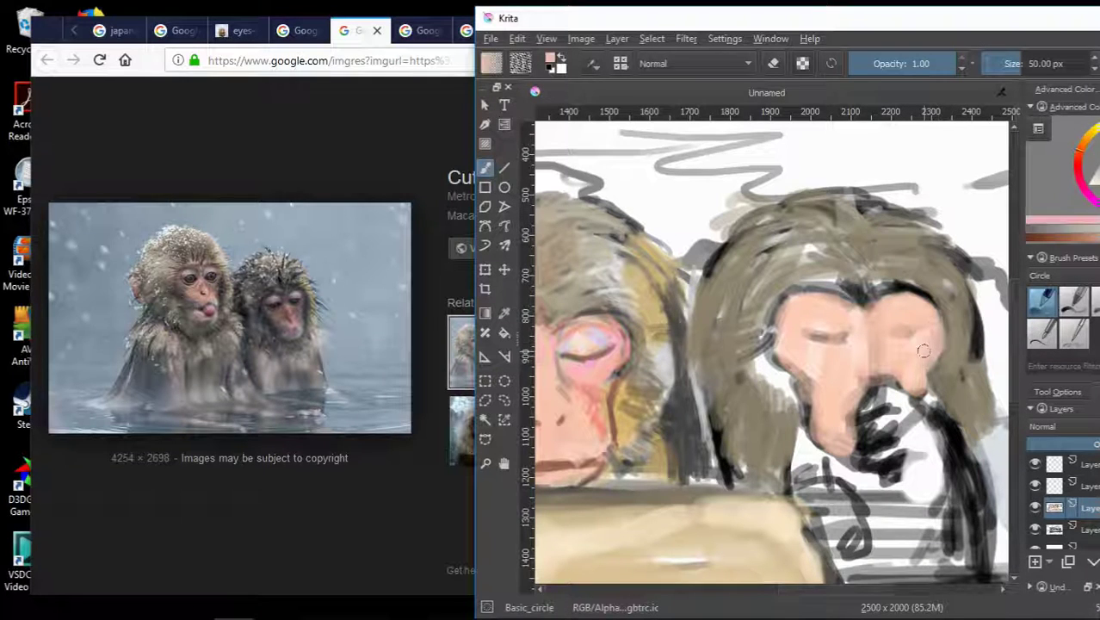
{"action": "left_click", "coordinate": [930, 398], "text": "ctrl"}
{"action": "left_click", "coordinate": [912, 370], "text": "ctrl"}
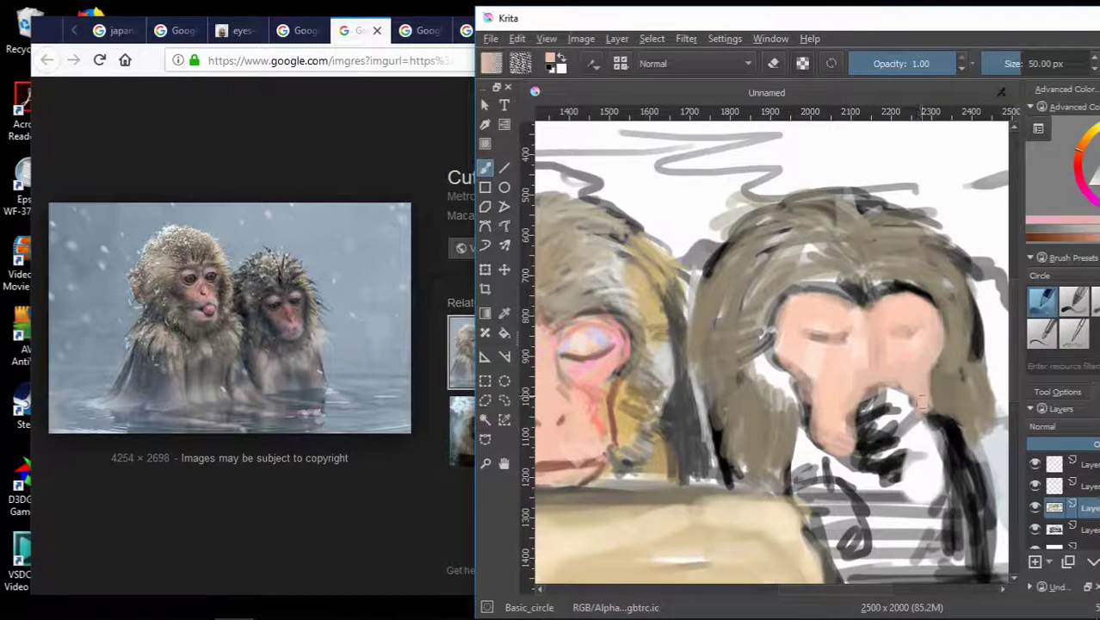
Fill the chin below the face with peach.
{"action": "scroll", "coordinate": [887, 379], "scroll_direction": "down", "scroll_amount": 2}
{"action": "scroll", "coordinate": [876, 376], "scroll_direction": "up", "scroll_amount": 2}
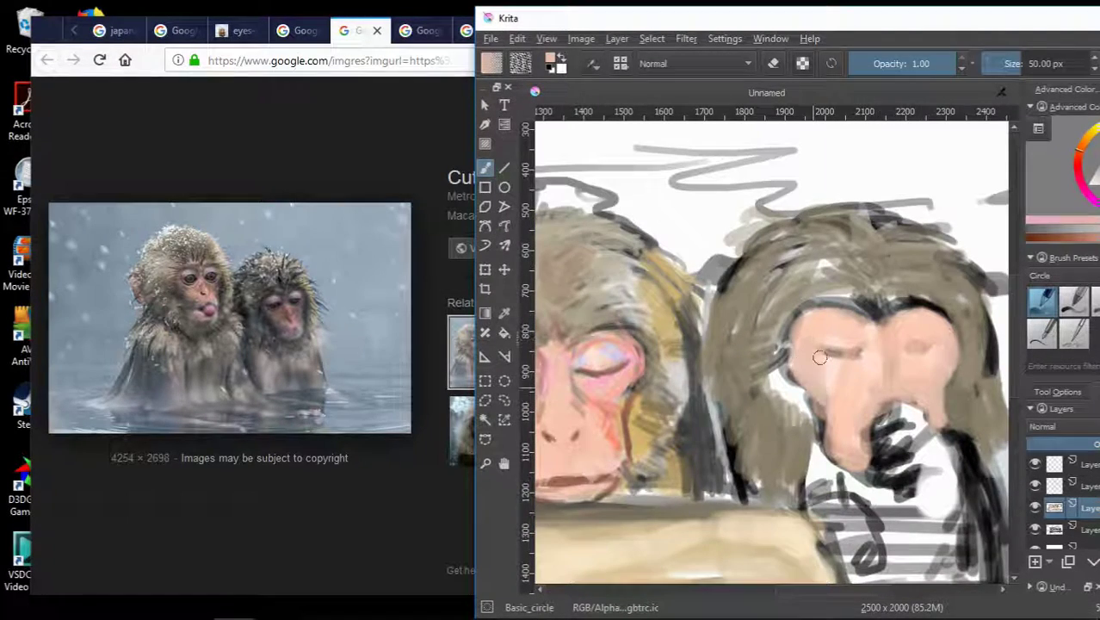
{"action": "scroll", "coordinate": [819, 357], "scroll_direction": "down", "scroll_amount": 3}
{"action": "scroll", "coordinate": [818, 379], "scroll_direction": "up", "scroll_amount": 4}
{"action": "scroll", "coordinate": [814, 404], "scroll_direction": "down", "scroll_amount": 1}
{"action": "left_click", "coordinate": [809, 423], "text": "ctrl"}
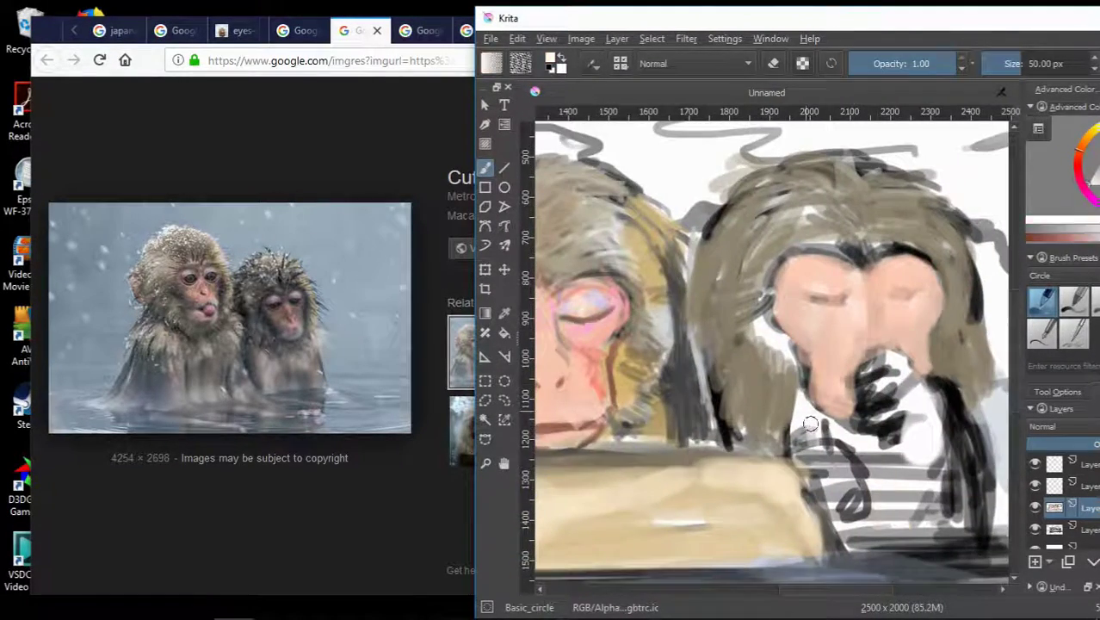
{"action": "left_click_drag", "start_coordinate": [810, 423], "coordinate": [830, 392]}
Cover part of the striped area with white and repaint the chin with light and dark strokes.
{"action": "left_click", "coordinate": [817, 404], "text": "ctrl"}
{"action": "left_click_drag", "start_coordinate": [801, 430], "coordinate": [913, 456]}
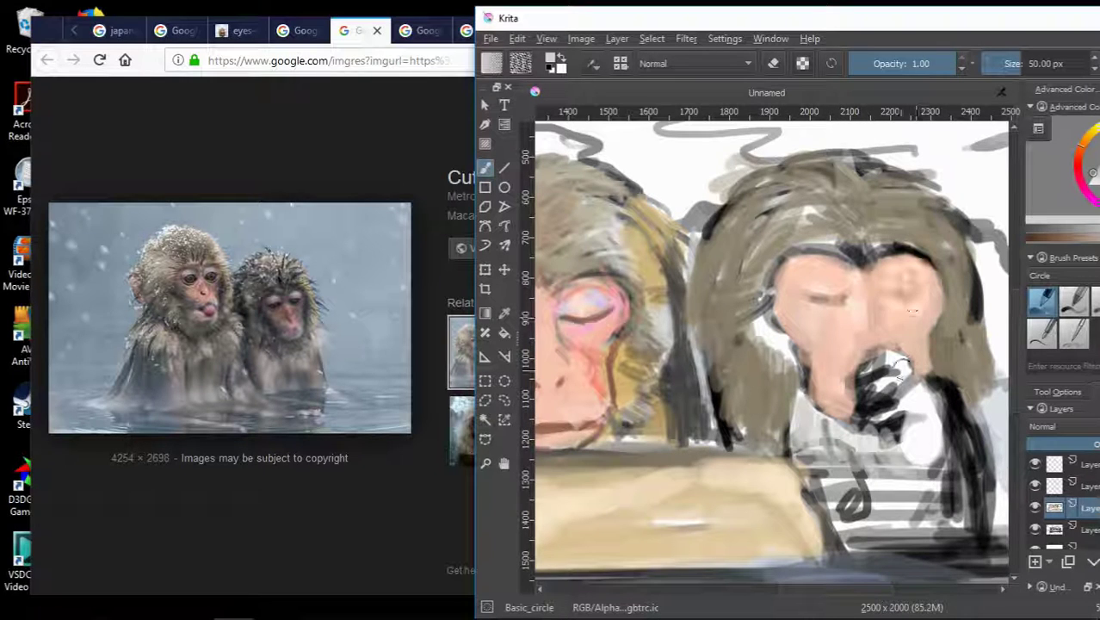
{"action": "mouse_move", "coordinate": [929, 357]}
{"action": "left_mouse_down"}
{"action": "mouse_move", "coordinate": [877, 379]}
{"action": "mouse_move", "coordinate": [835, 362]}
{"action": "mouse_move", "coordinate": [925, 428]}
{"action": "mouse_move", "coordinate": [917, 439]}
{"action": "mouse_move", "coordinate": [981, 465]}
{"action": "left_mouse_up"}
{"action": "left_click", "coordinate": [895, 370], "text": "ctrl"}
Paint dark strokes at the right monkey's chest.
{"action": "left_click_drag", "start_coordinate": [955, 422], "coordinate": [964, 516]}
{"action": "left_click_drag", "start_coordinate": [938, 447], "coordinate": [989, 482]}
{"action": "scroll", "coordinate": [861, 430], "scroll_direction": "down", "scroll_amount": 5}
{"action": "scroll", "coordinate": [848, 448], "scroll_direction": "up", "scroll_amount": 6}
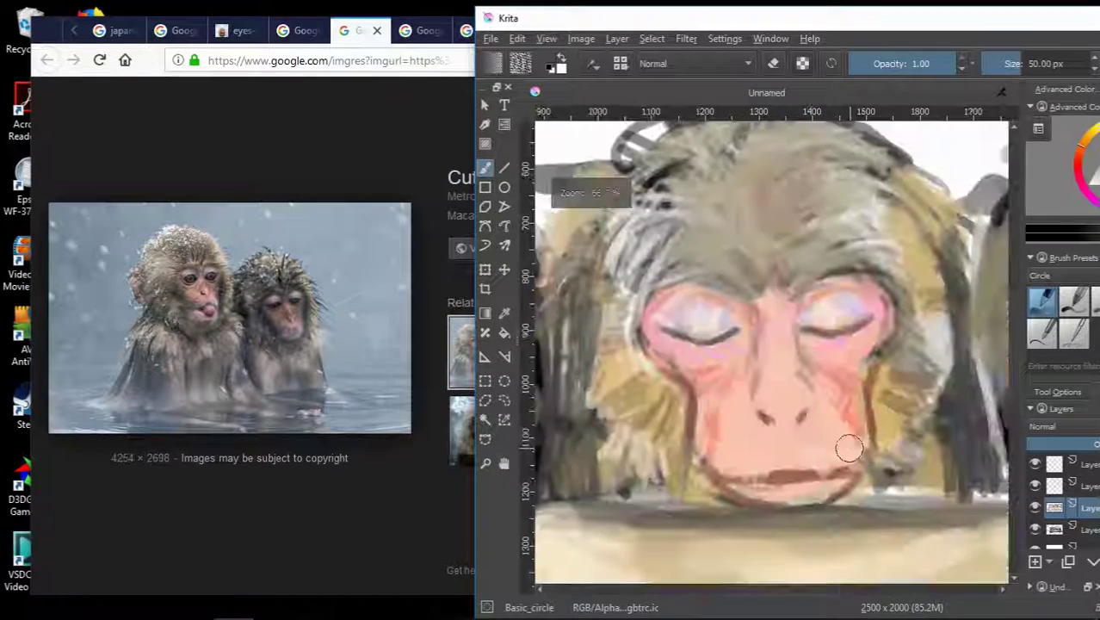
{"action": "scroll", "coordinate": [847, 448], "scroll_direction": "down", "scroll_amount": 3}
{"action": "scroll", "coordinate": [848, 448], "scroll_direction": "down", "scroll_amount": 3}
{"action": "scroll", "coordinate": [848, 448], "scroll_direction": "down", "scroll_amount": 1}
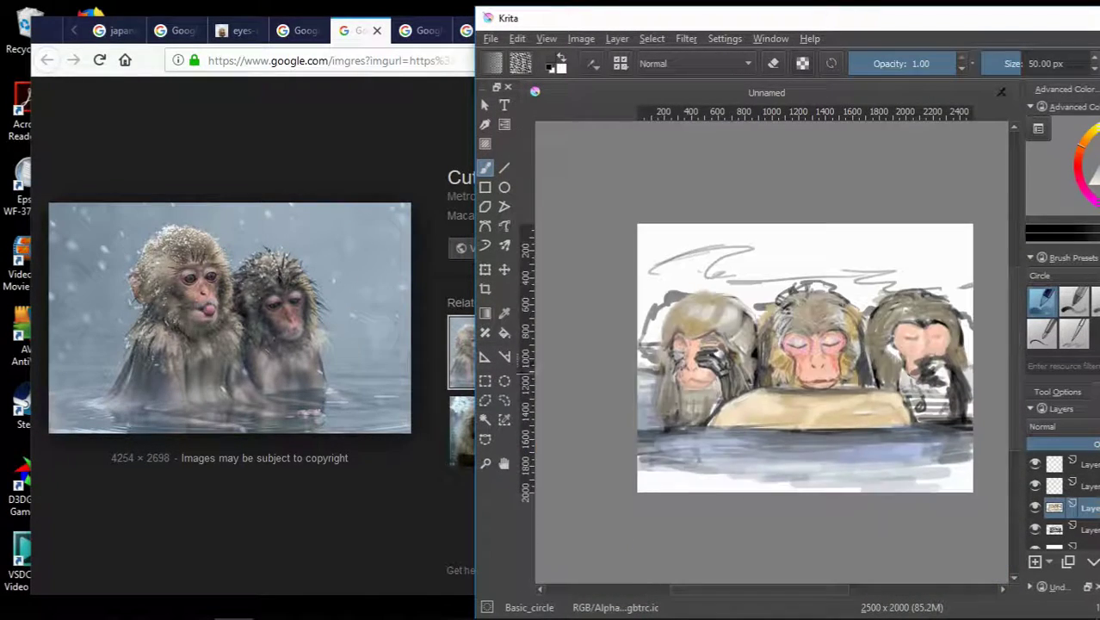
{"action": "scroll", "coordinate": [801, 387], "scroll_direction": "up", "scroll_amount": 2}
Zoom out and hatch grey-blue diagonal strokes across the sky.
{"action": "scroll", "coordinate": [800, 387], "scroll_direction": "up", "scroll_amount": 2}
{"action": "scroll", "coordinate": [800, 387], "scroll_direction": "up", "scroll_amount": 2}
{"action": "scroll", "coordinate": [800, 387], "scroll_direction": "down", "scroll_amount": 6}
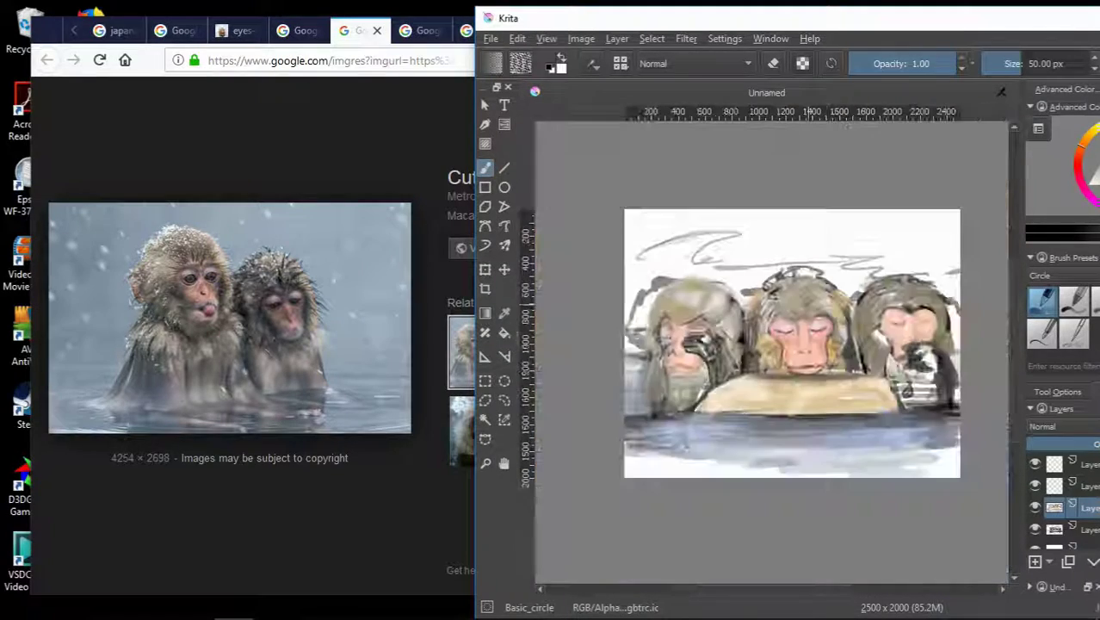
{"action": "scroll", "coordinate": [800, 387], "scroll_direction": "up", "scroll_amount": 2}
{"action": "scroll", "coordinate": [801, 387], "scroll_direction": "down", "scroll_amount": 2}
{"action": "scroll", "coordinate": [801, 388], "scroll_direction": "up", "scroll_amount": 3}
{"action": "scroll", "coordinate": [801, 388], "scroll_direction": "down", "scroll_amount": 4}
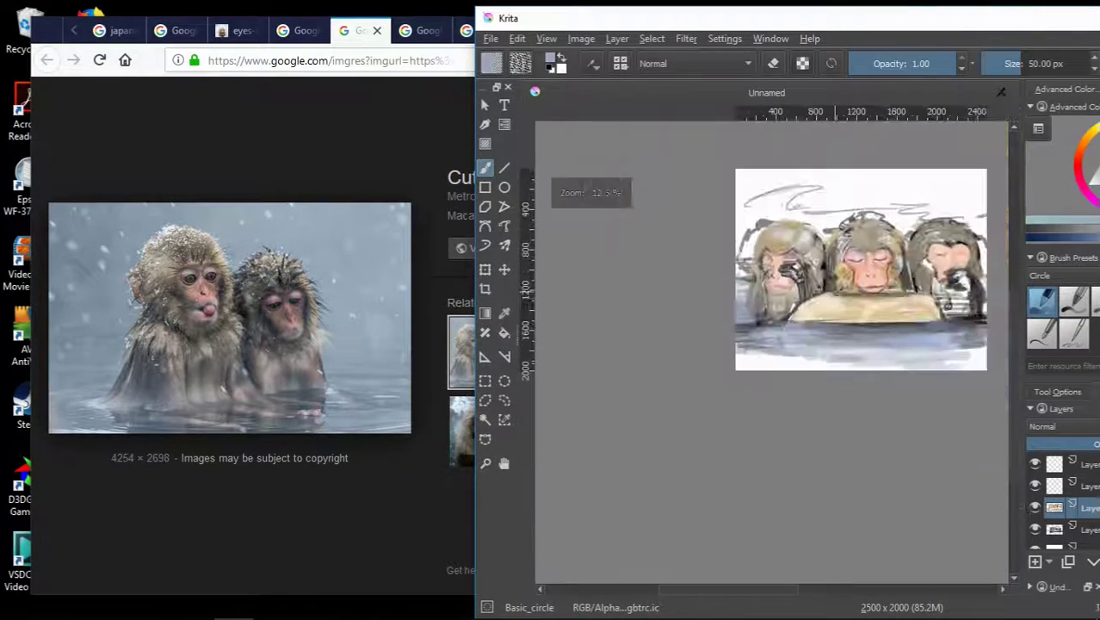
{"action": "scroll", "coordinate": [761, 313], "scroll_direction": "up", "scroll_amount": 1}
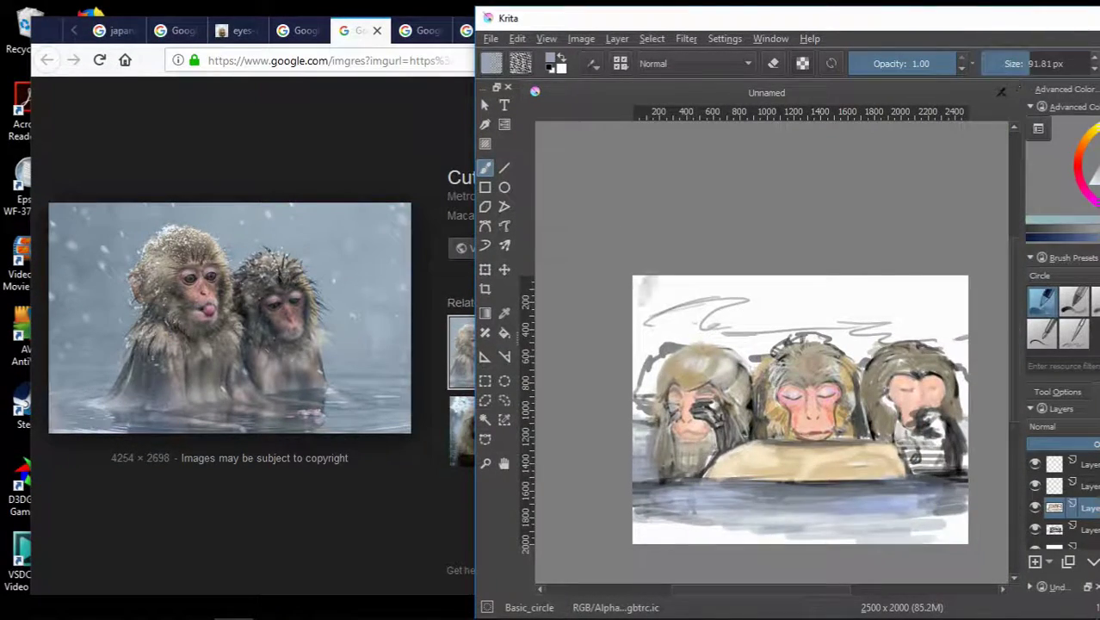
{"action": "left_click_drag", "start_coordinate": [671, 280], "coordinate": [637, 361]}
{"action": "left_click_drag", "start_coordinate": [715, 275], "coordinate": [654, 378]}
{"action": "left_click_drag", "start_coordinate": [809, 275], "coordinate": [689, 335]}
Add more grey-blue diagonal hatching across the upper-right sky.
{"action": "mouse_move", "coordinate": [956, 276]}
{"action": "left_mouse_down"}
{"action": "mouse_move", "coordinate": [818, 335]}
{"action": "mouse_move", "coordinate": [899, 331]}
{"action": "left_mouse_up"}
{"action": "scroll", "coordinate": [940, 302], "scroll_direction": "up", "scroll_amount": 1}
{"action": "left_click_drag", "start_coordinate": [761, 331], "coordinate": [805, 383]}
{"action": "left_click_drag", "start_coordinate": [860, 306], "coordinate": [805, 378]}
{"action": "left_click_drag", "start_coordinate": [921, 305], "coordinate": [869, 326]}
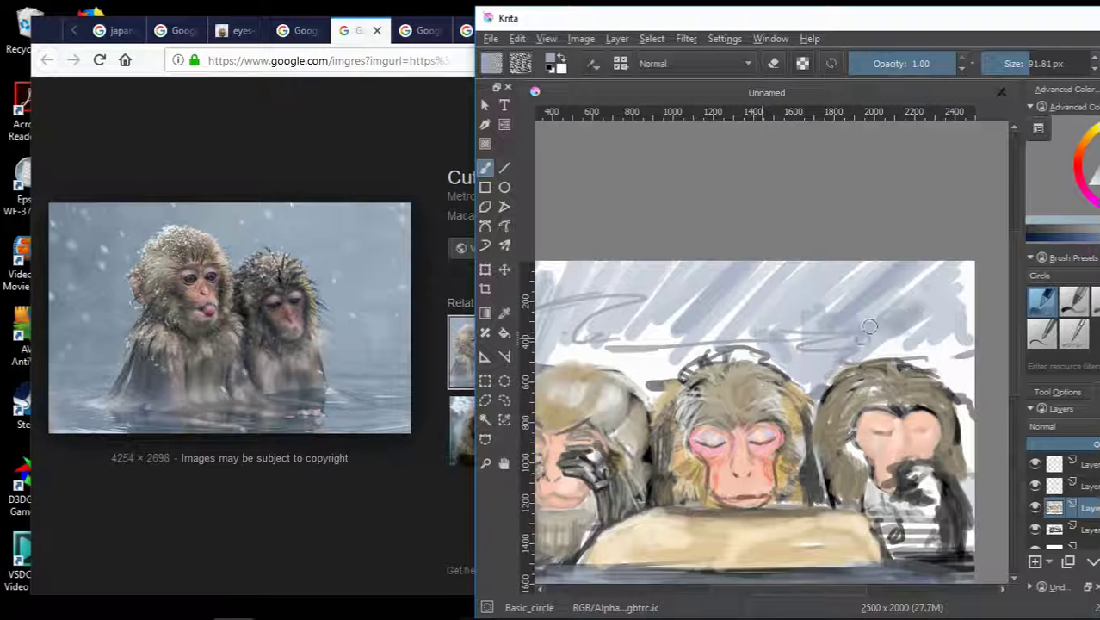
{"action": "mouse_move", "coordinate": [968, 263]}
{"action": "left_mouse_down"}
{"action": "mouse_move", "coordinate": [861, 362]}
{"action": "mouse_move", "coordinate": [830, 288]}
{"action": "left_mouse_up"}
{"action": "scroll", "coordinate": [873, 280], "scroll_direction": "down", "scroll_amount": 2}
{"action": "scroll", "coordinate": [683, 290], "scroll_direction": "up", "scroll_amount": 2}
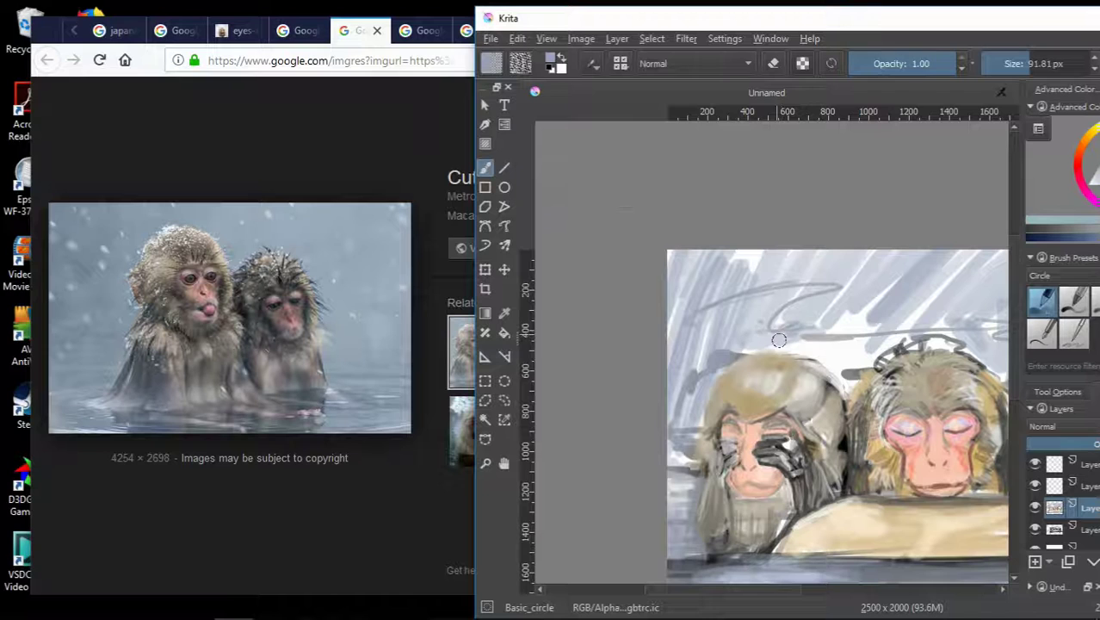
Hatch the sky along the painting's left edge and darken the left monkey's outline.
{"action": "left_click_drag", "start_coordinate": [895, 251], "coordinate": [714, 327]}
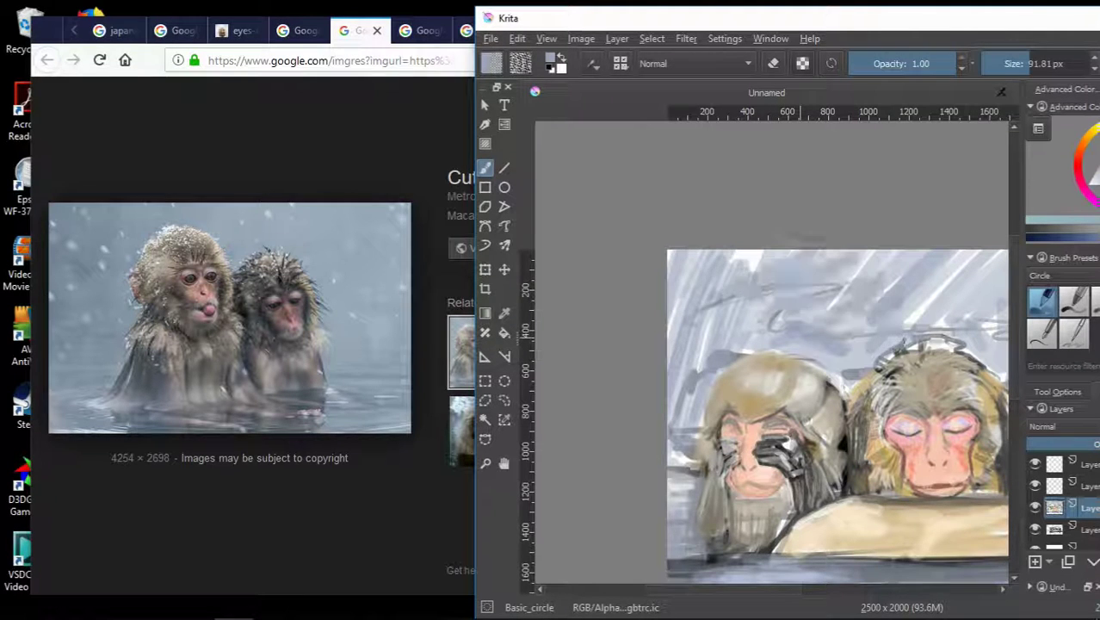
{"action": "left_click_drag", "start_coordinate": [796, 249], "coordinate": [671, 305]}
{"action": "left_click_drag", "start_coordinate": [693, 268], "coordinate": [668, 360]}
{"action": "mouse_move", "coordinate": [740, 300]}
{"action": "left_mouse_down"}
{"action": "mouse_move", "coordinate": [676, 379]}
{"action": "mouse_move", "coordinate": [673, 463]}
{"action": "left_mouse_up"}
{"action": "mouse_move", "coordinate": [697, 340]}
{"action": "left_mouse_down"}
{"action": "mouse_move", "coordinate": [693, 435]}
{"action": "mouse_move", "coordinate": [676, 465]}
{"action": "left_mouse_up"}
Paint dark blue strokes along the third monkey's right edge.
{"action": "scroll", "coordinate": [688, 396], "scroll_direction": "up", "scroll_amount": 1}
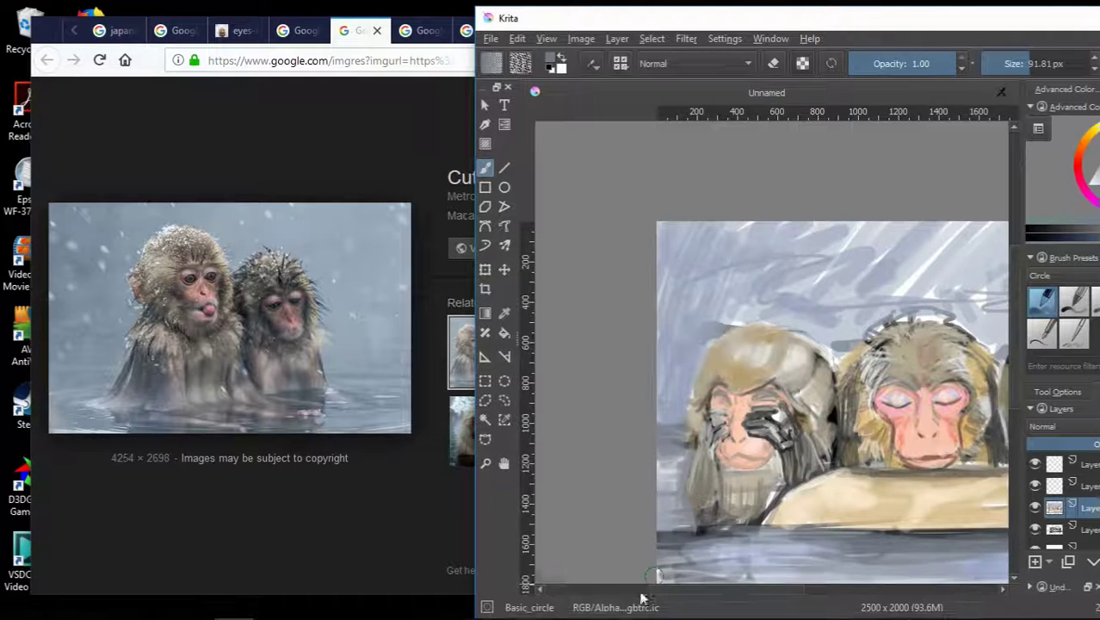
{"action": "left_click_drag", "start_coordinate": [861, 387], "coordinate": [509, 387]}
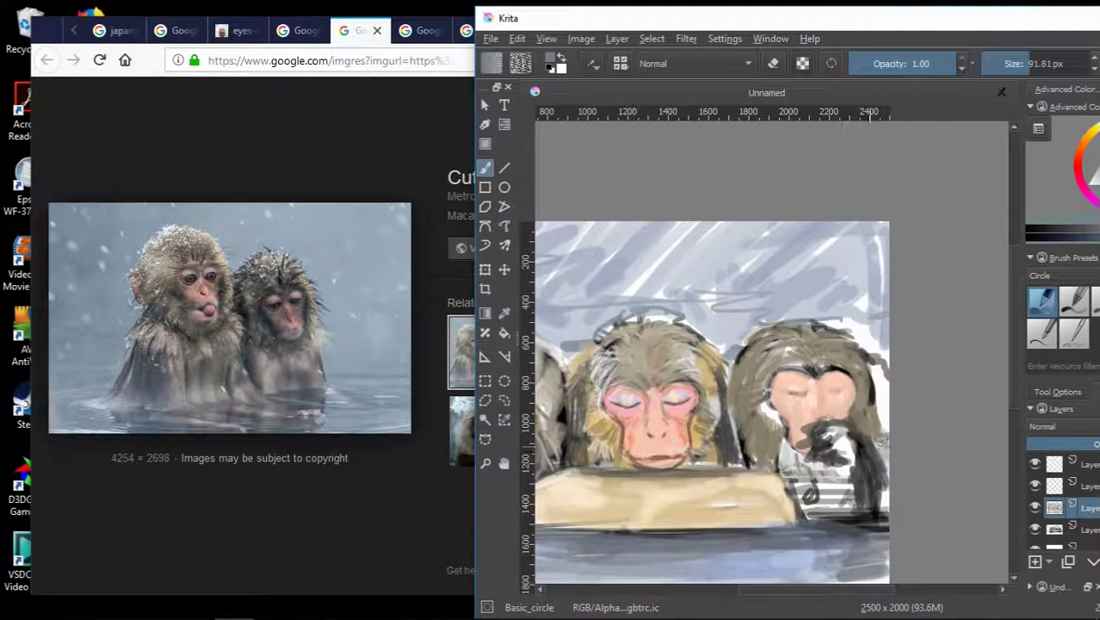
{"action": "mouse_move", "coordinate": [654, 344]}
{"action": "left_mouse_down"}
{"action": "mouse_move", "coordinate": [858, 344]}
{"action": "mouse_move", "coordinate": [718, 320]}
{"action": "left_mouse_up"}
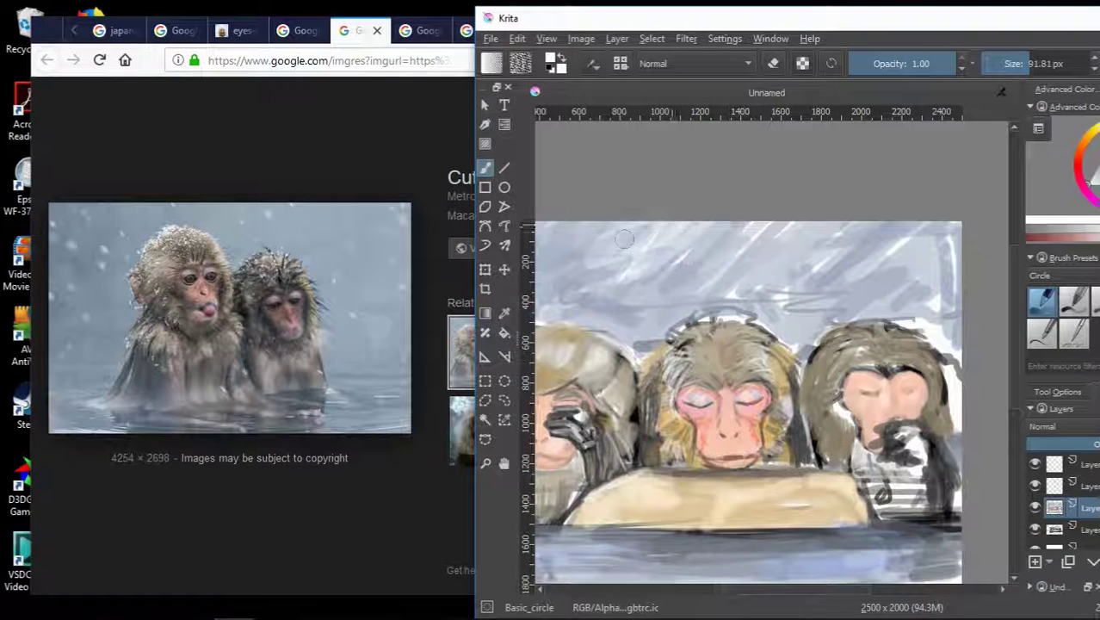
{"action": "left_click", "coordinate": [938, 284], "text": "ctrl"}
{"action": "left_click_drag", "start_coordinate": [933, 322], "coordinate": [946, 422]}
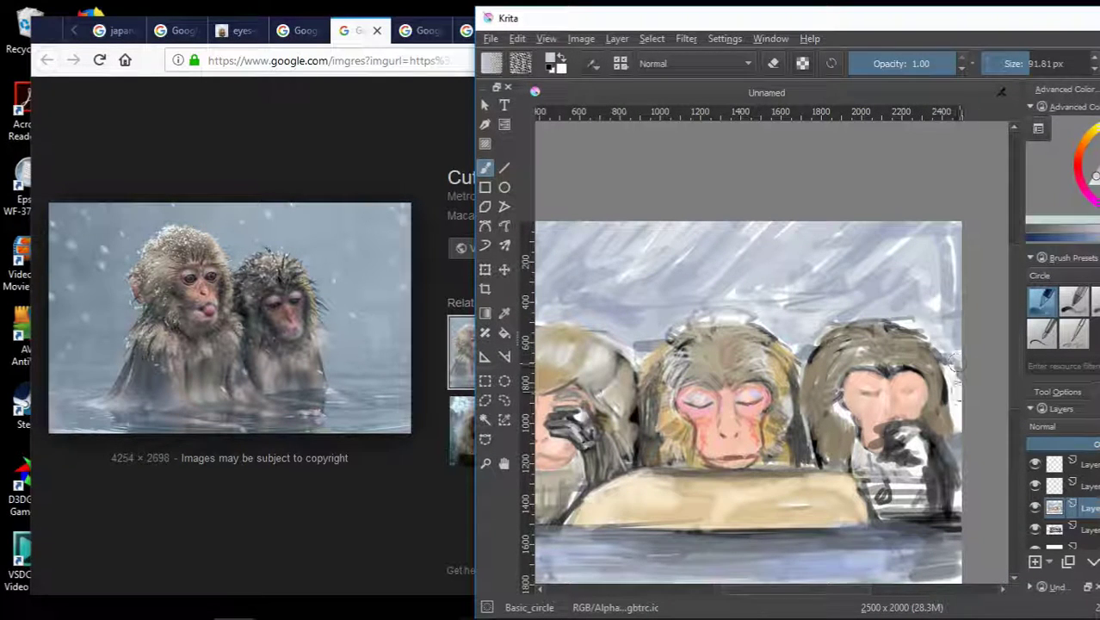
Lighten the left monkey's dark back edge with pale cyan, then return to the monkey-hands references in Firefox.
{"action": "left_click", "coordinate": [902, 222], "text": "ctrl"}
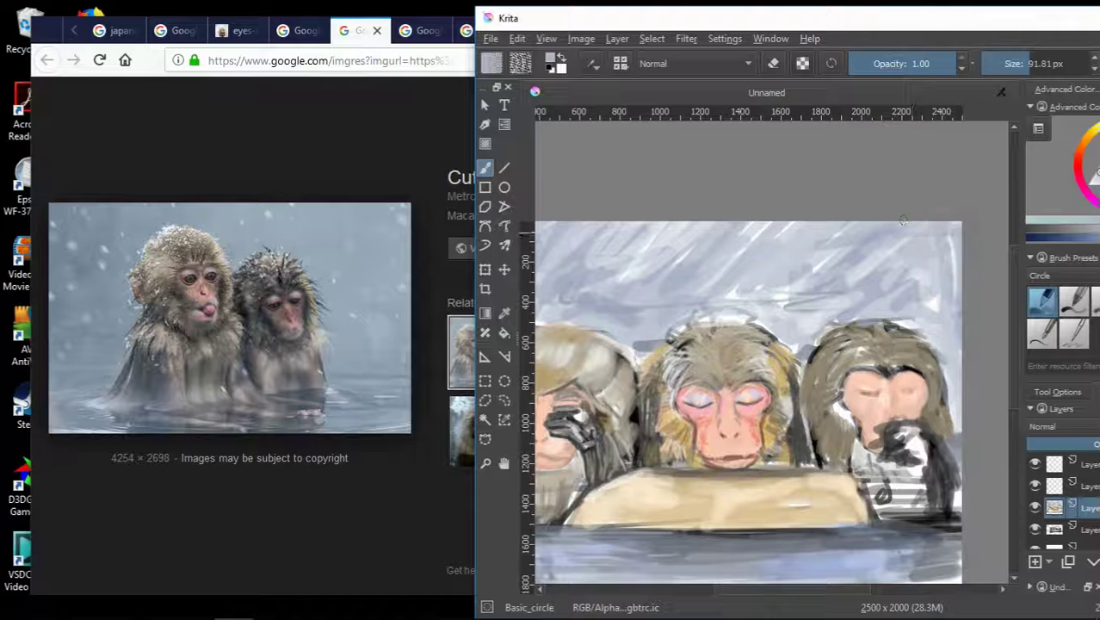
{"action": "scroll", "coordinate": [860, 284], "scroll_direction": "down", "scroll_amount": 1}
{"action": "scroll", "coordinate": [812, 319], "scroll_direction": "up", "scroll_amount": 2}
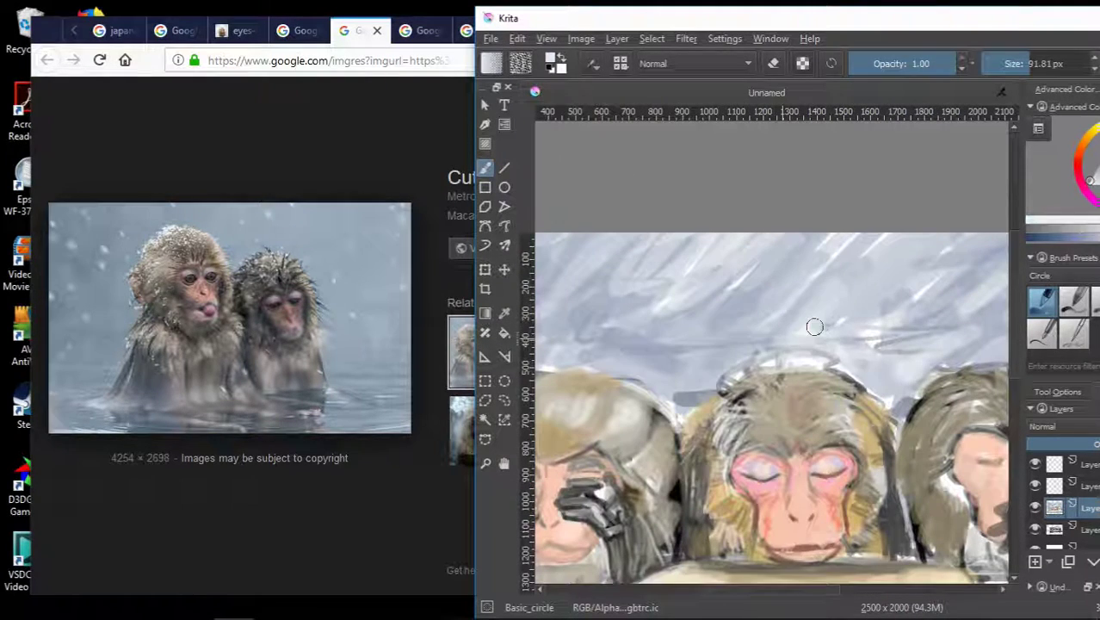
{"action": "scroll", "coordinate": [627, 353], "scroll_direction": "down", "scroll_amount": 2}
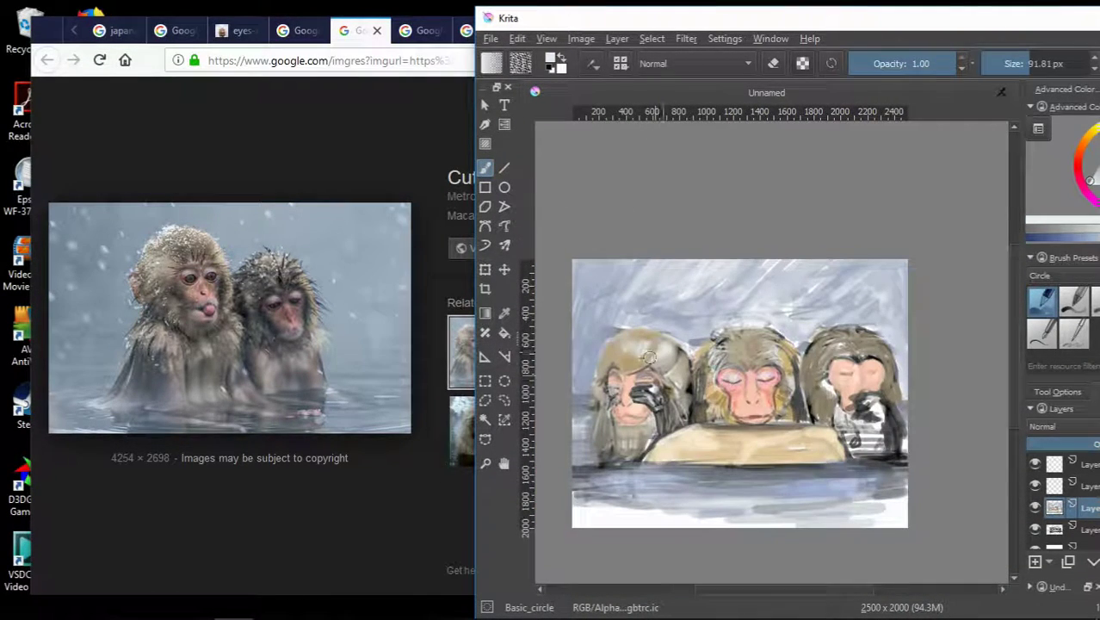
{"action": "scroll", "coordinate": [665, 333], "scroll_direction": "up", "scroll_amount": 3}
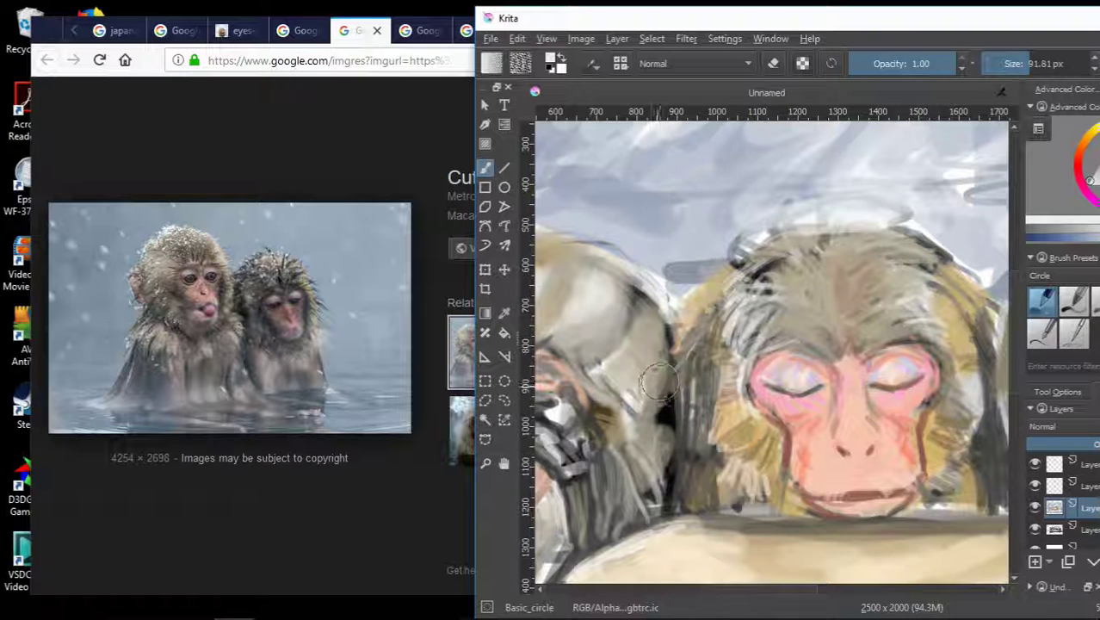
{"action": "left_click_drag", "start_coordinate": [659, 379], "coordinate": [650, 419]}
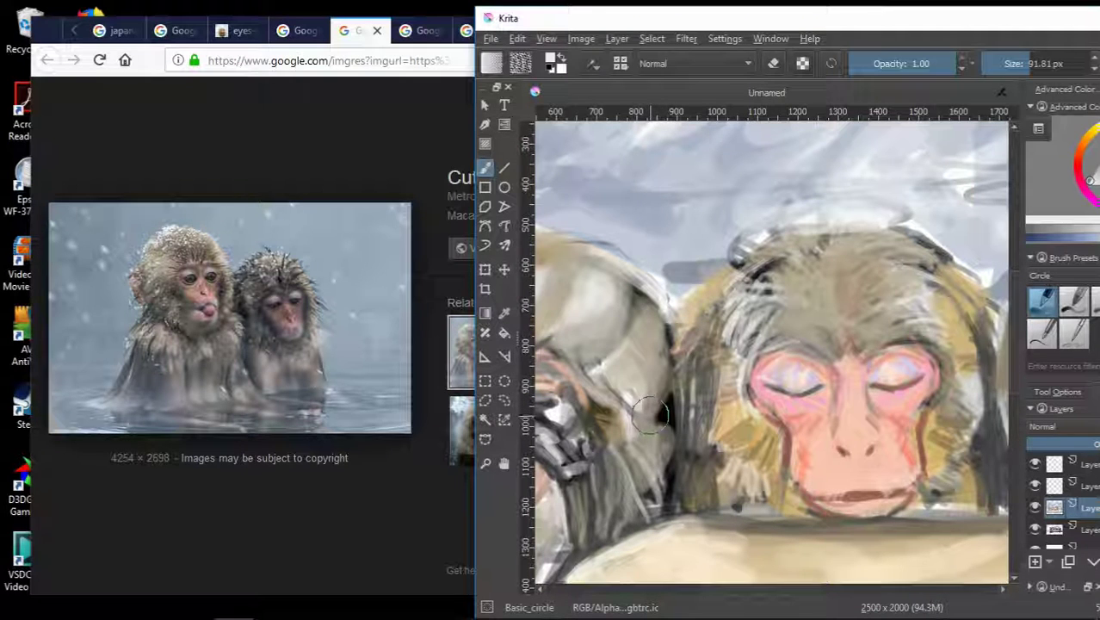
{"action": "left_click_drag", "start_coordinate": [654, 415], "coordinate": [647, 379]}
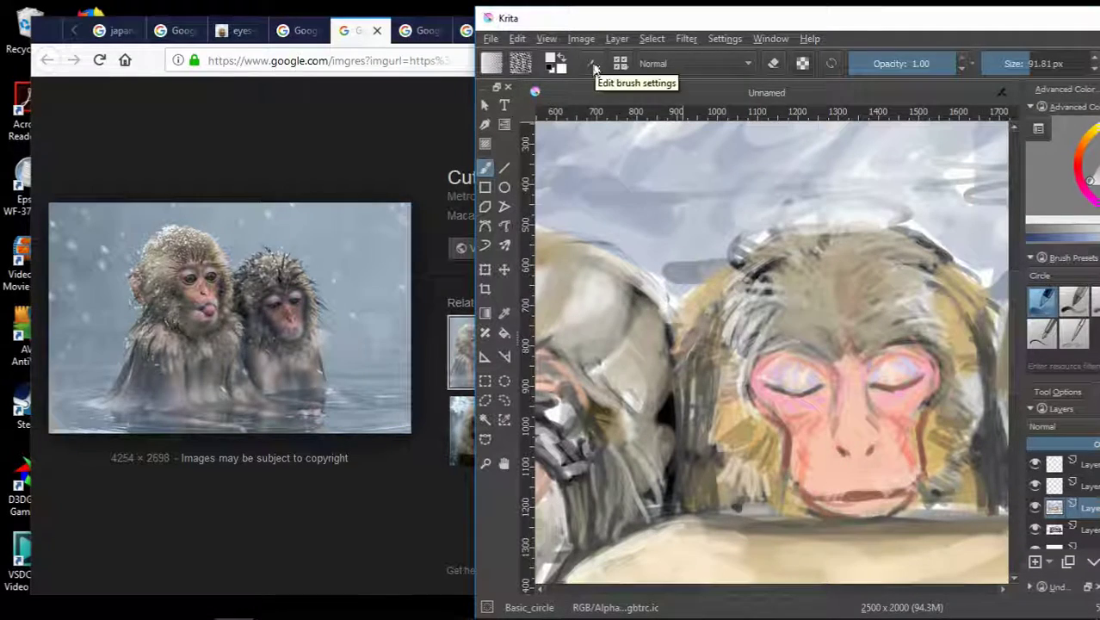
{"action": "left_click", "coordinate": [114, 30]}
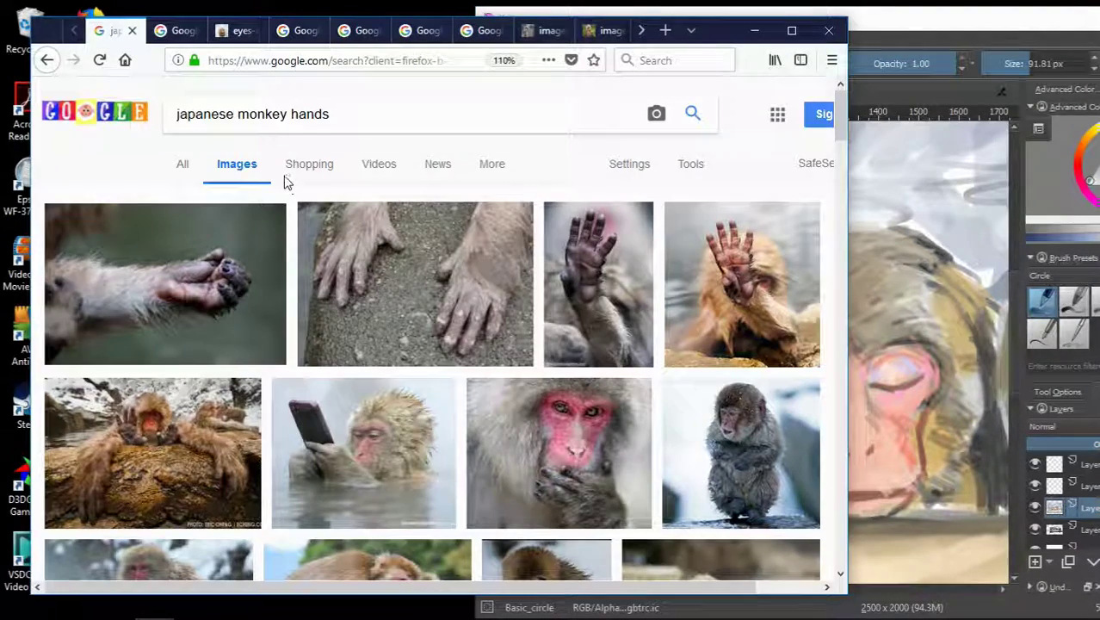
Change the image search from 'japanese monkey hands' to 'japanese monkey face'.
{"action": "scroll", "coordinate": [444, 327], "scroll_direction": "down", "scroll_amount": 1}
{"action": "scroll", "coordinate": [327, 207], "scroll_direction": "up", "scroll_amount": 1}
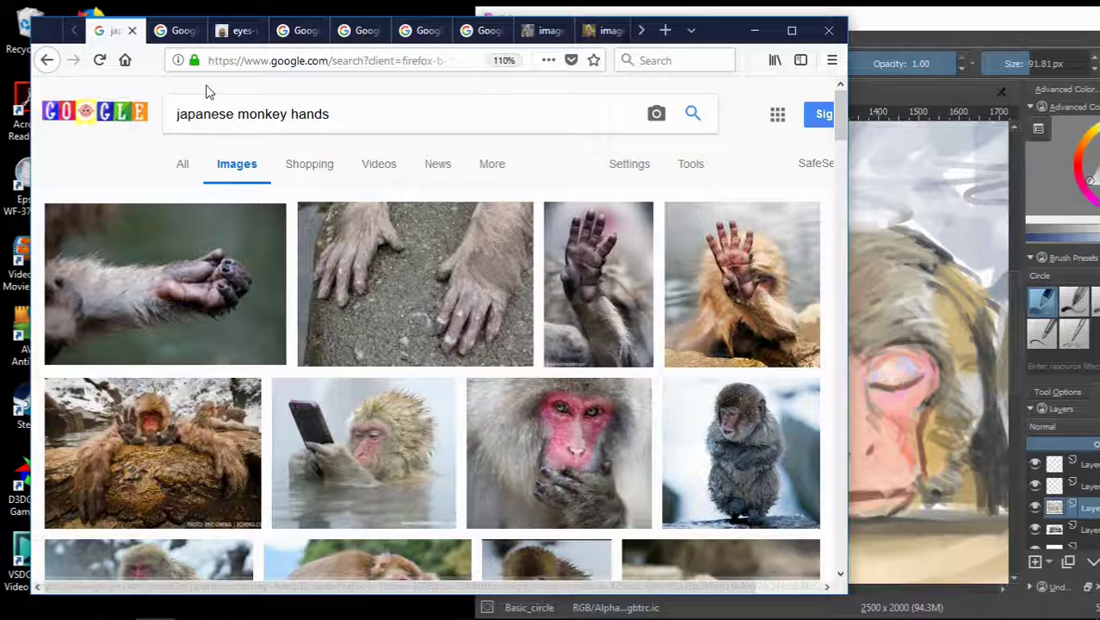
{"action": "left_click", "coordinate": [166, 164]}
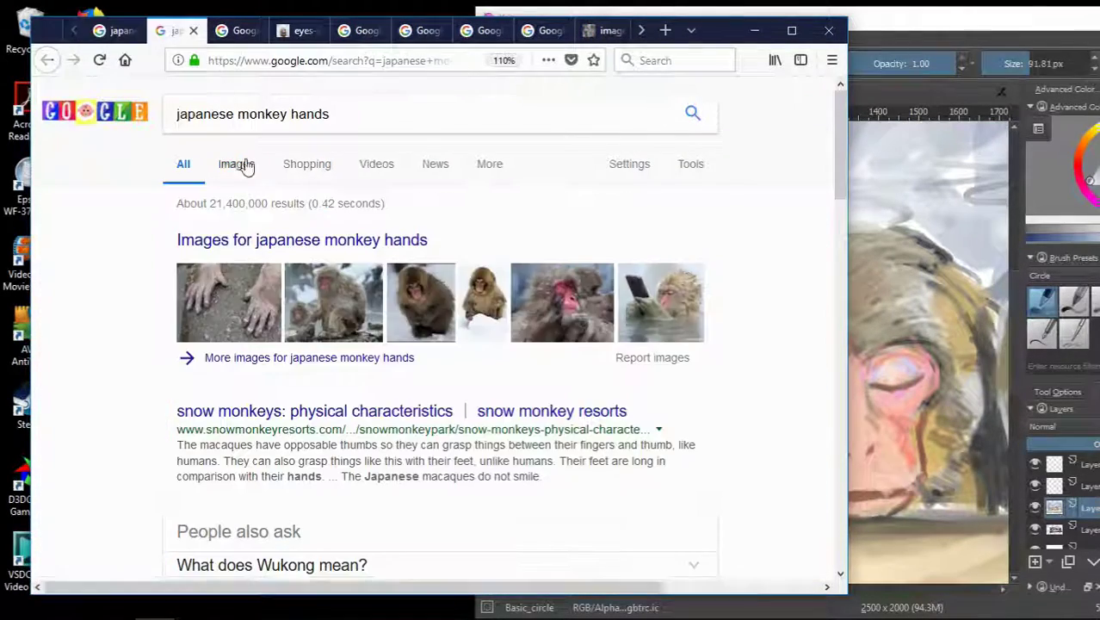
{"action": "left_click", "coordinate": [247, 166]}
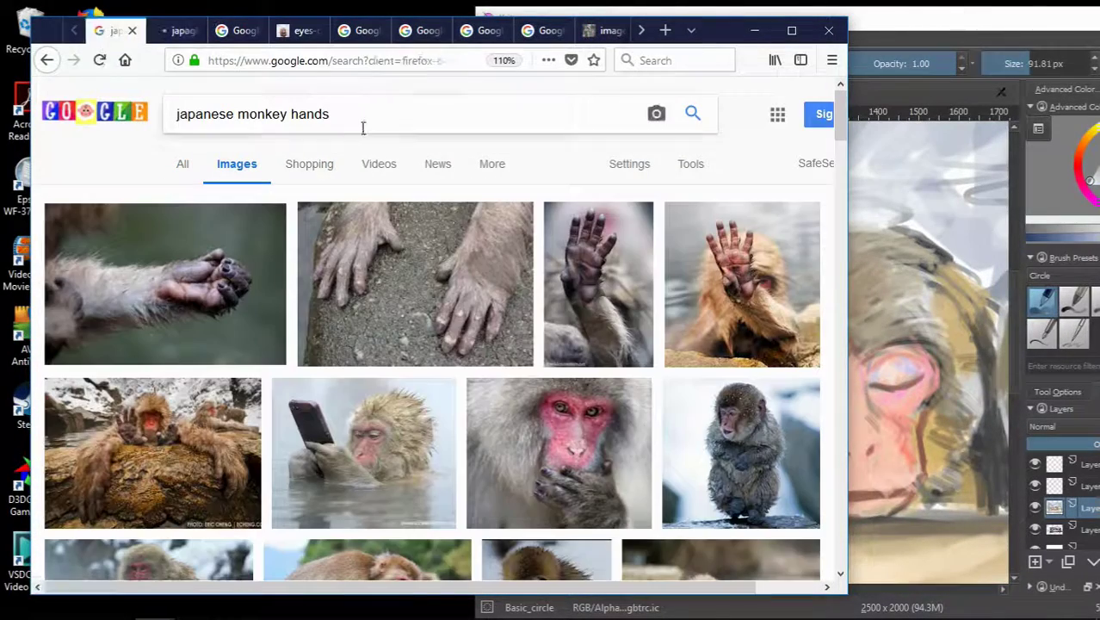
{"action": "double_click", "coordinate": [308, 114]}
{"action": "key", "text": "BackSpace"}
{"action": "type", "text": "f"}
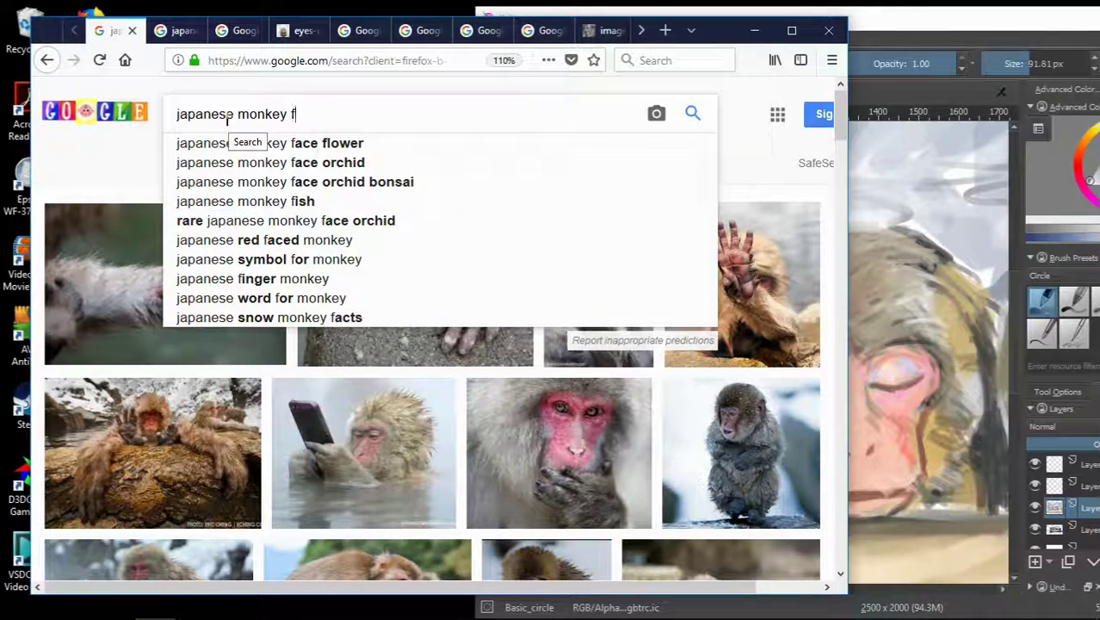
{"action": "type", "text": "ace"}
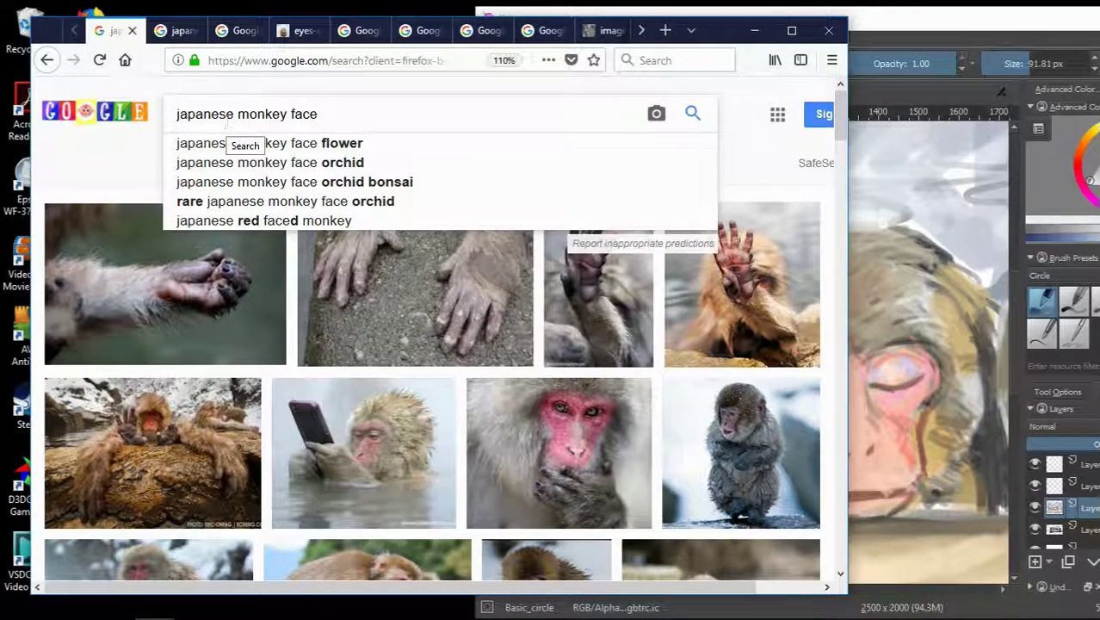
{"action": "key", "text": "Return"}
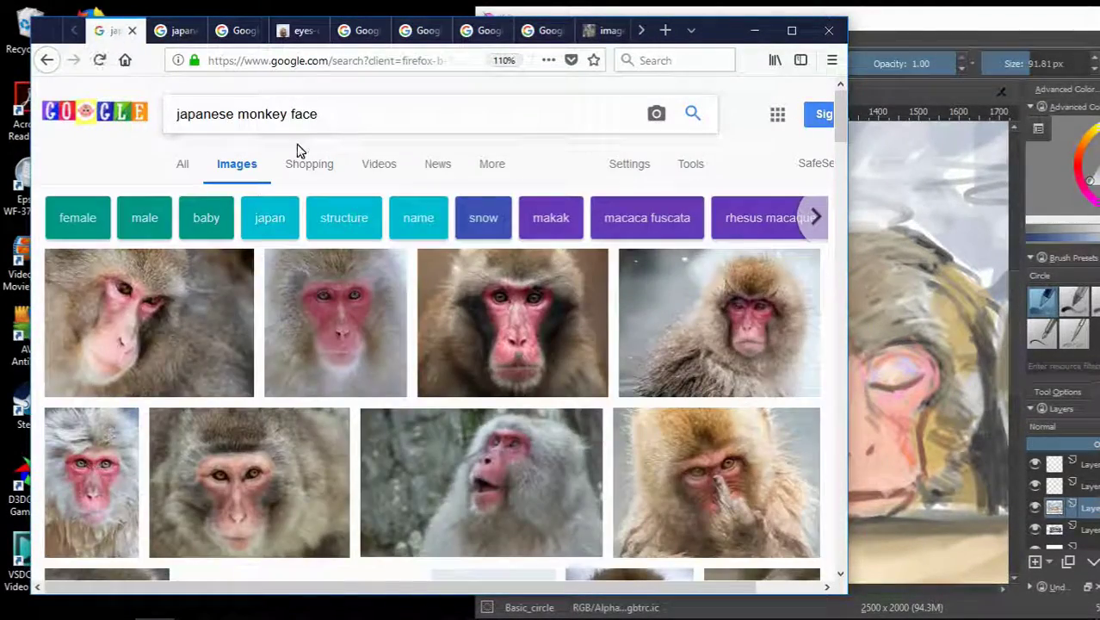
Browse the monkey face results and view one face photo on its own before returning.
{"action": "scroll", "coordinate": [315, 448], "scroll_direction": "down", "scroll_amount": 2}
{"action": "scroll", "coordinate": [314, 447], "scroll_direction": "down", "scroll_amount": 3}
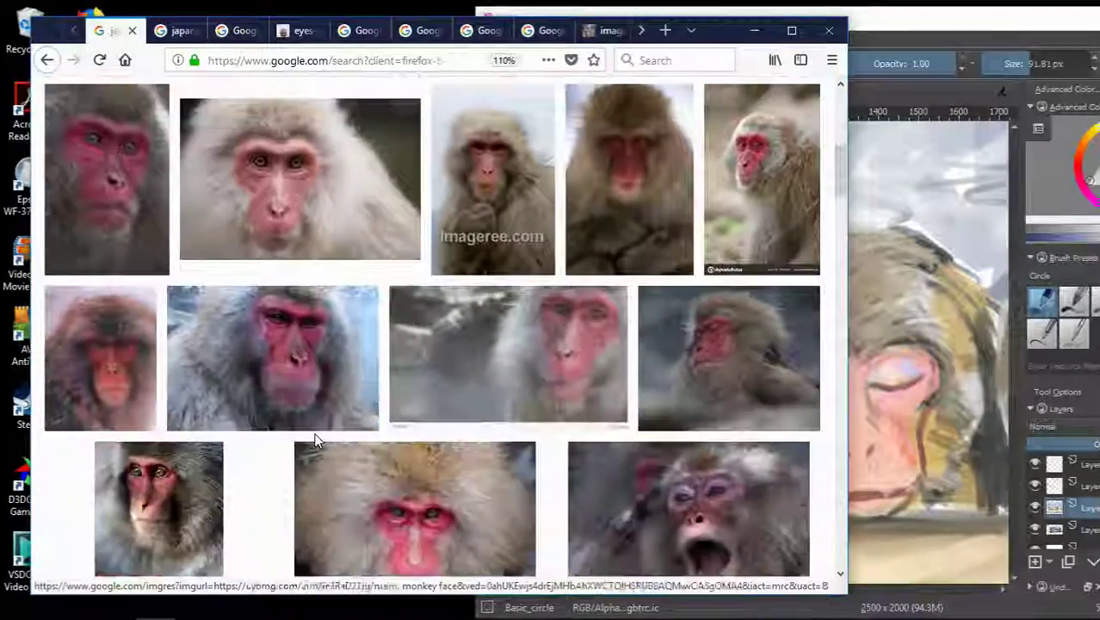
{"action": "scroll", "coordinate": [315, 440], "scroll_direction": "up", "scroll_amount": 2}
{"action": "scroll", "coordinate": [315, 441], "scroll_direction": "down", "scroll_amount": 3}
{"action": "scroll", "coordinate": [314, 441], "scroll_direction": "down", "scroll_amount": 2}
{"action": "scroll", "coordinate": [315, 438], "scroll_direction": "down", "scroll_amount": 3}
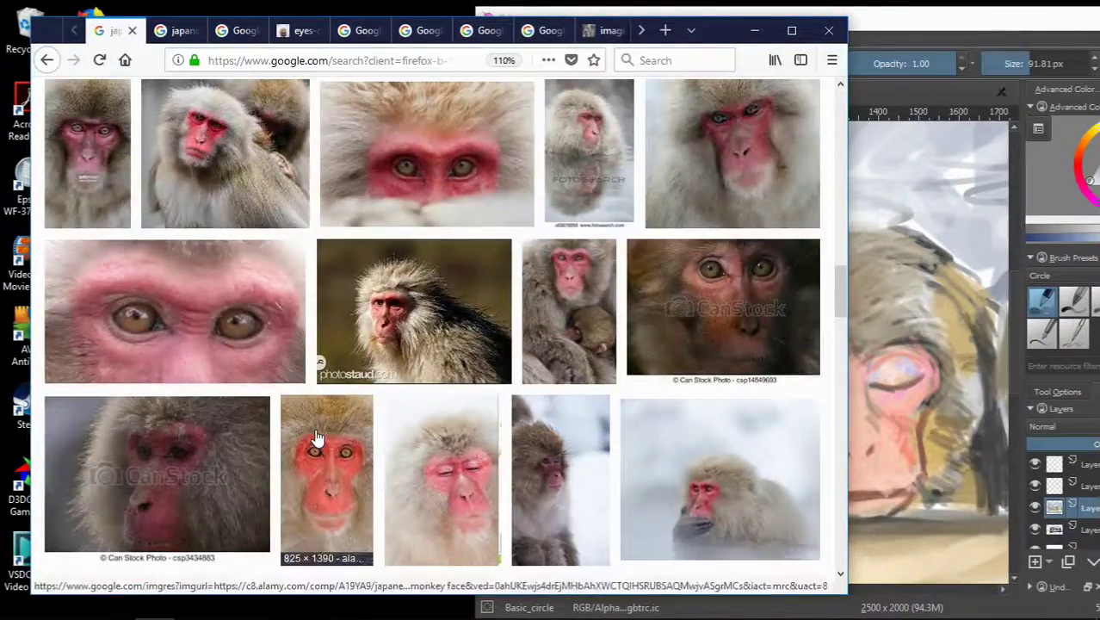
{"action": "scroll", "coordinate": [316, 437], "scroll_direction": "down", "scroll_amount": 2}
{"action": "scroll", "coordinate": [294, 356], "scroll_direction": "up", "scroll_amount": 3}
{"action": "scroll", "coordinate": [294, 357], "scroll_direction": "up", "scroll_amount": 3}
{"action": "scroll", "coordinate": [290, 361], "scroll_direction": "up", "scroll_amount": 3}
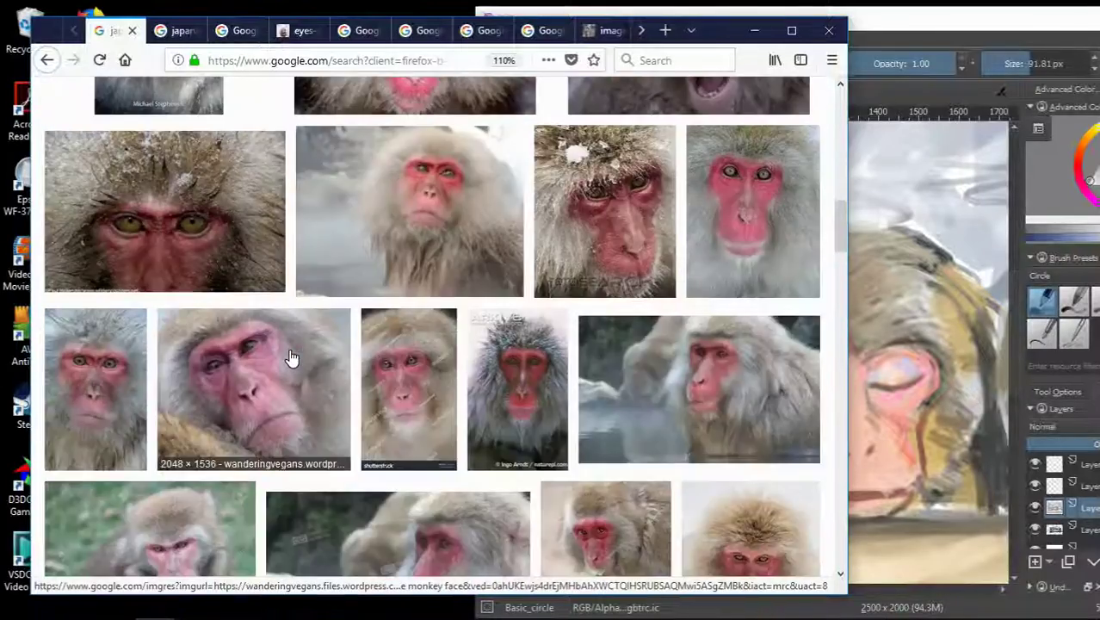
{"action": "scroll", "coordinate": [290, 356], "scroll_direction": "up", "scroll_amount": 2}
{"action": "scroll", "coordinate": [127, 487], "scroll_direction": "up", "scroll_amount": 2}
{"action": "scroll", "coordinate": [520, 275], "scroll_direction": "up", "scroll_amount": 2}
{"action": "scroll", "coordinate": [181, 423], "scroll_direction": "down", "scroll_amount": 4}
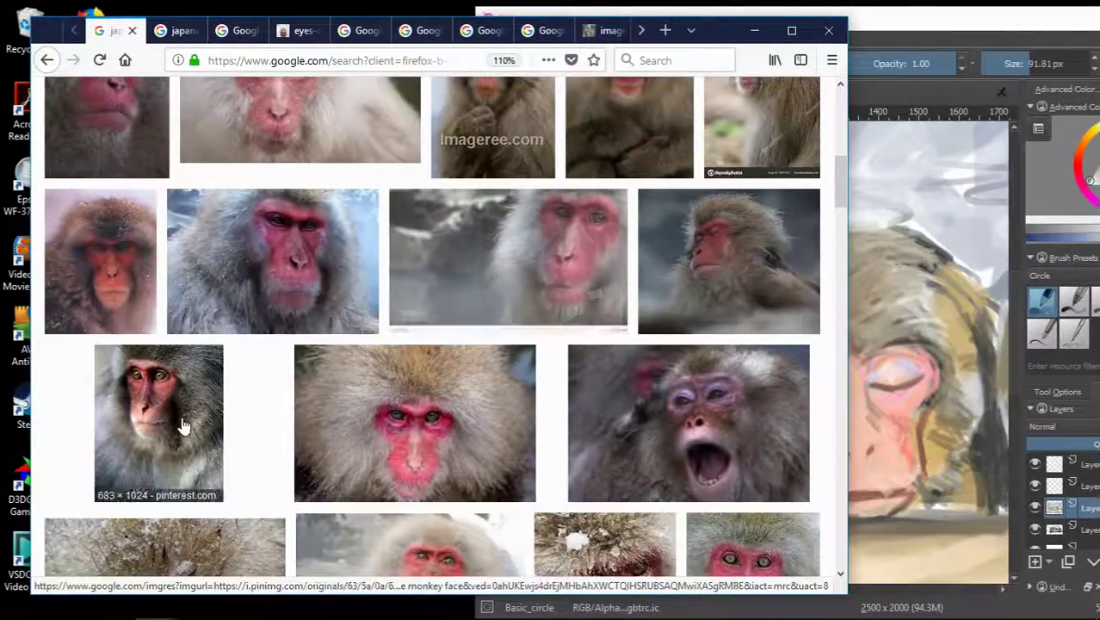
{"action": "right_click", "coordinate": [200, 367]}
{"action": "left_click", "coordinate": [249, 204]}
{"action": "left_click", "coordinate": [120, 31]}
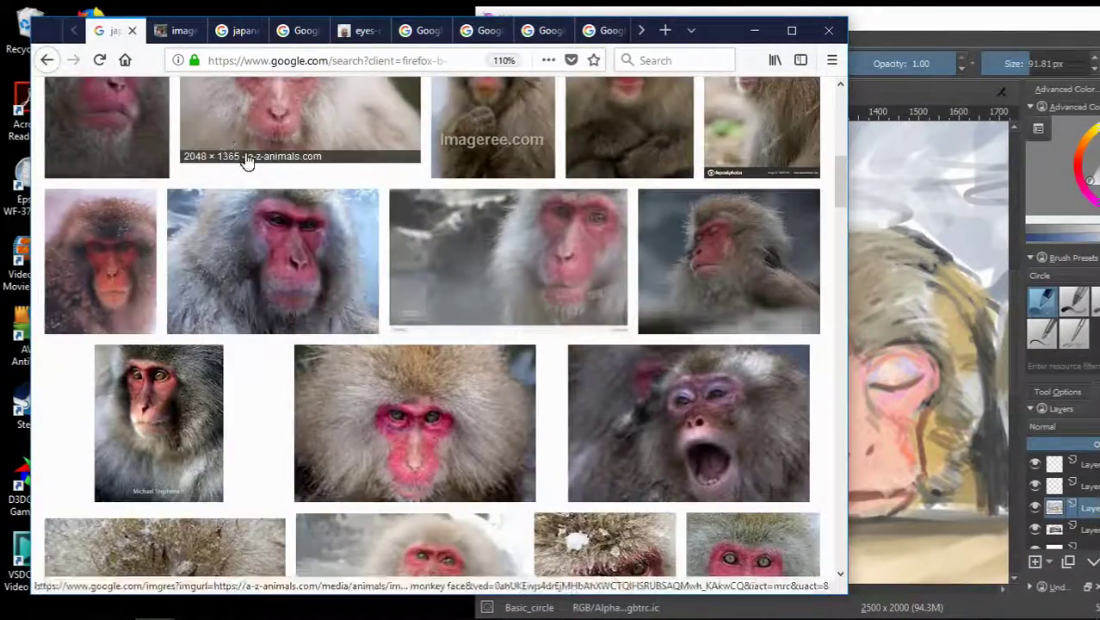
Preview a monkey face result and a related face photo at full size.
{"action": "scroll", "coordinate": [245, 172], "scroll_direction": "up", "scroll_amount": 3}
{"action": "scroll", "coordinate": [245, 174], "scroll_direction": "up", "scroll_amount": 3}
{"action": "scroll", "coordinate": [245, 177], "scroll_direction": "up", "scroll_amount": 3}
{"action": "scroll", "coordinate": [483, 319], "scroll_direction": "up", "scroll_amount": 2}
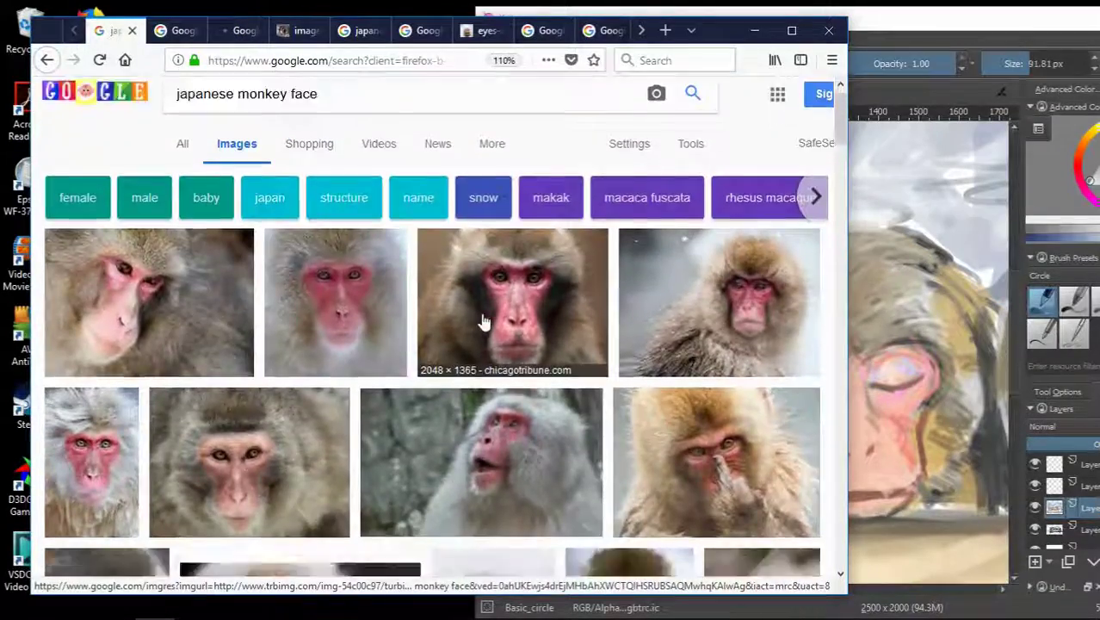
{"action": "scroll", "coordinate": [484, 319], "scroll_direction": "down", "scroll_amount": 5}
{"action": "scroll", "coordinate": [483, 320], "scroll_direction": "down", "scroll_amount": 5}
{"action": "scroll", "coordinate": [485, 321], "scroll_direction": "down", "scroll_amount": 5}
{"action": "scroll", "coordinate": [115, 214], "scroll_direction": "down", "scroll_amount": 2}
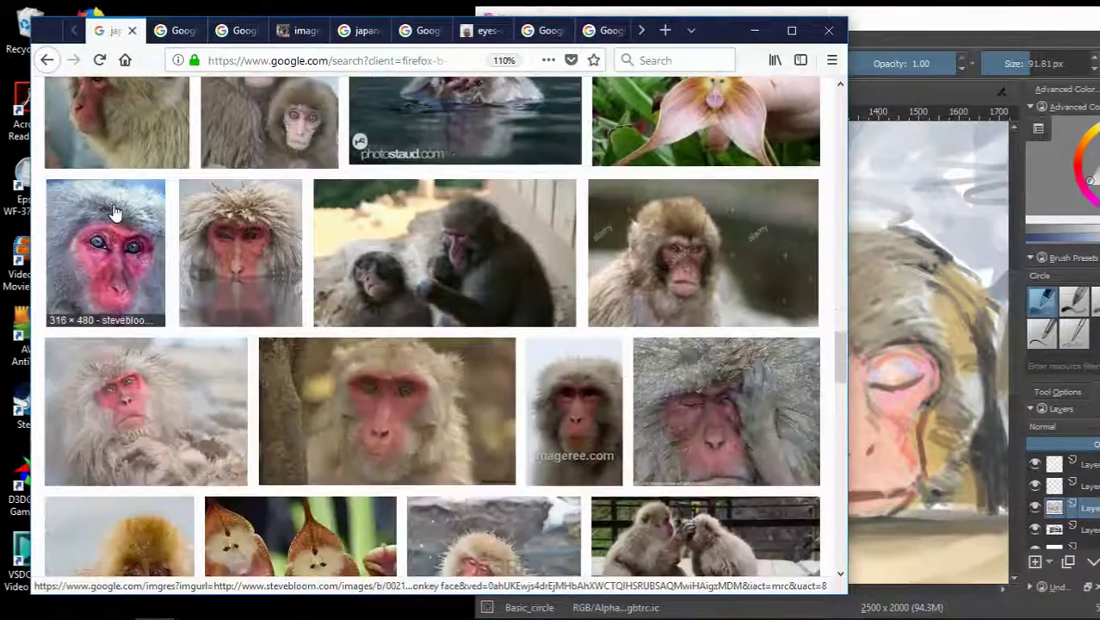
{"action": "scroll", "coordinate": [265, 422], "scroll_direction": "down", "scroll_amount": 1}
{"action": "scroll", "coordinate": [269, 424], "scroll_direction": "down", "scroll_amount": 1}
{"action": "scroll", "coordinate": [268, 423], "scroll_direction": "down", "scroll_amount": 4}
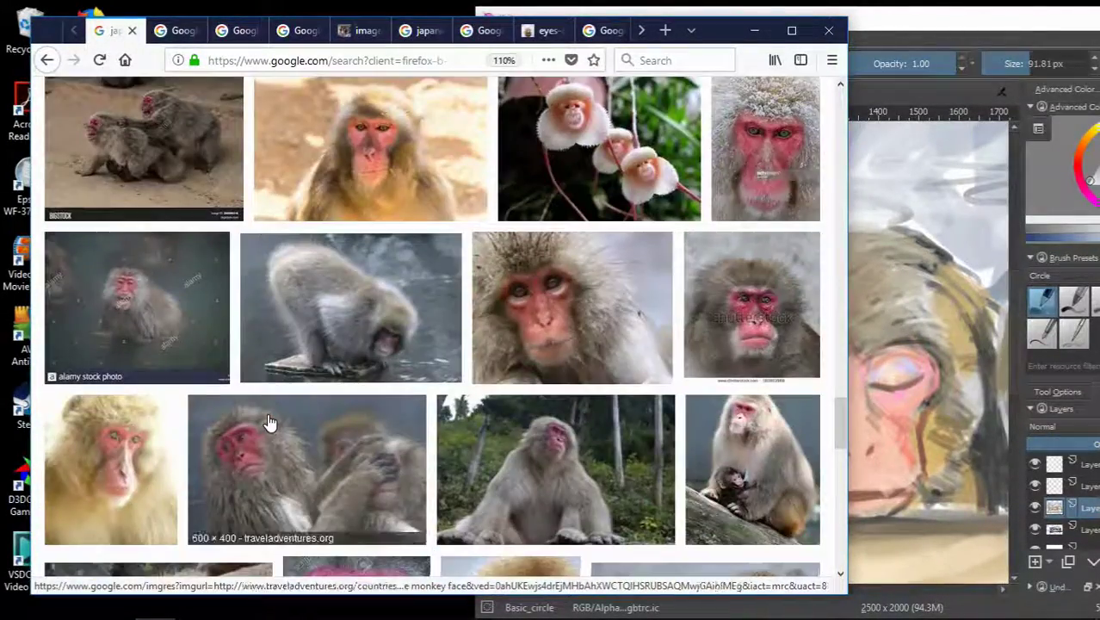
{"action": "scroll", "coordinate": [266, 422], "scroll_direction": "down", "scroll_amount": 2}
{"action": "left_click", "coordinate": [172, 103]}
{"action": "left_click", "coordinate": [462, 384]}
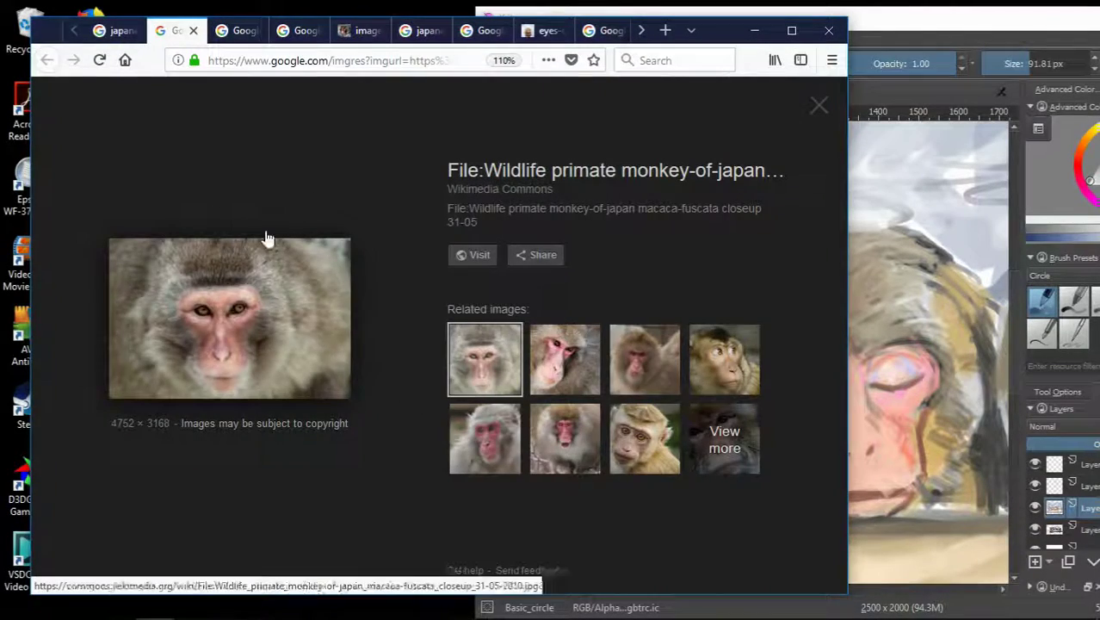
{"action": "left_click", "coordinate": [267, 249]}
{"action": "left_click", "coordinate": [255, 31]}
View the snow monkey face photo full size, then preview the grey red-faced macaque.
{"action": "left_click", "coordinate": [562, 358]}
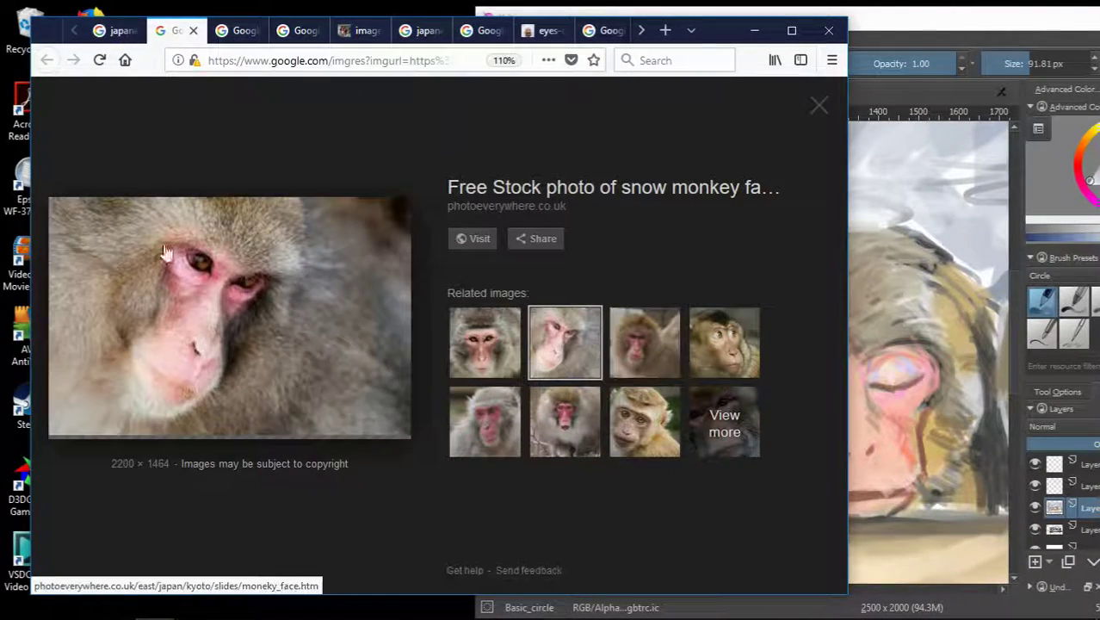
{"action": "right_click", "coordinate": [276, 269]}
{"action": "left_click", "coordinate": [327, 409]}
{"action": "left_click", "coordinate": [255, 31]}
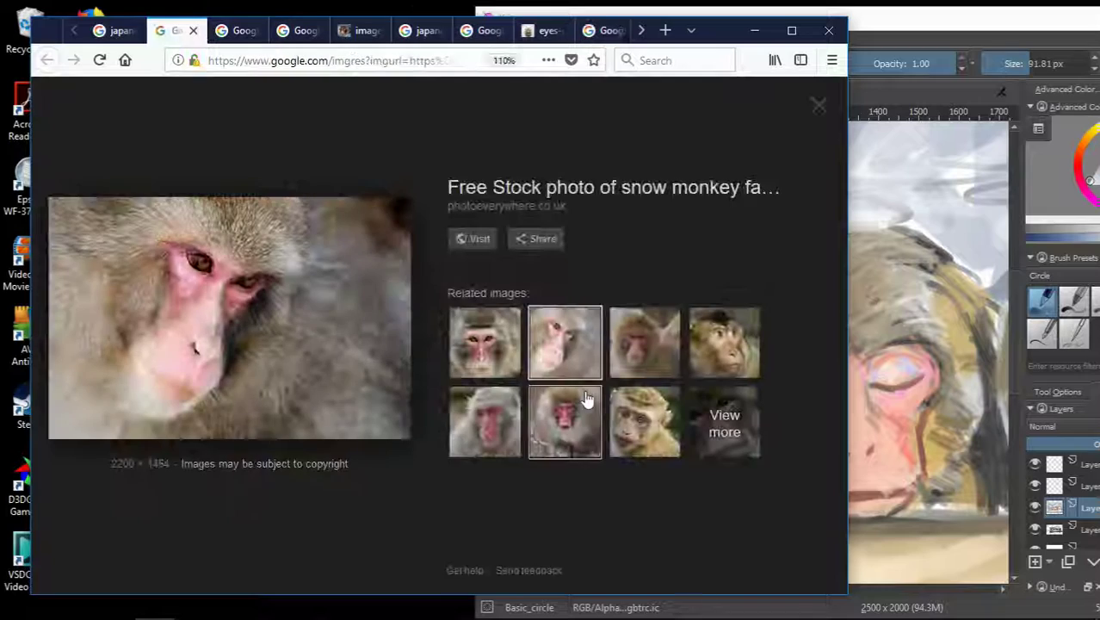
{"action": "left_click", "coordinate": [496, 422]}
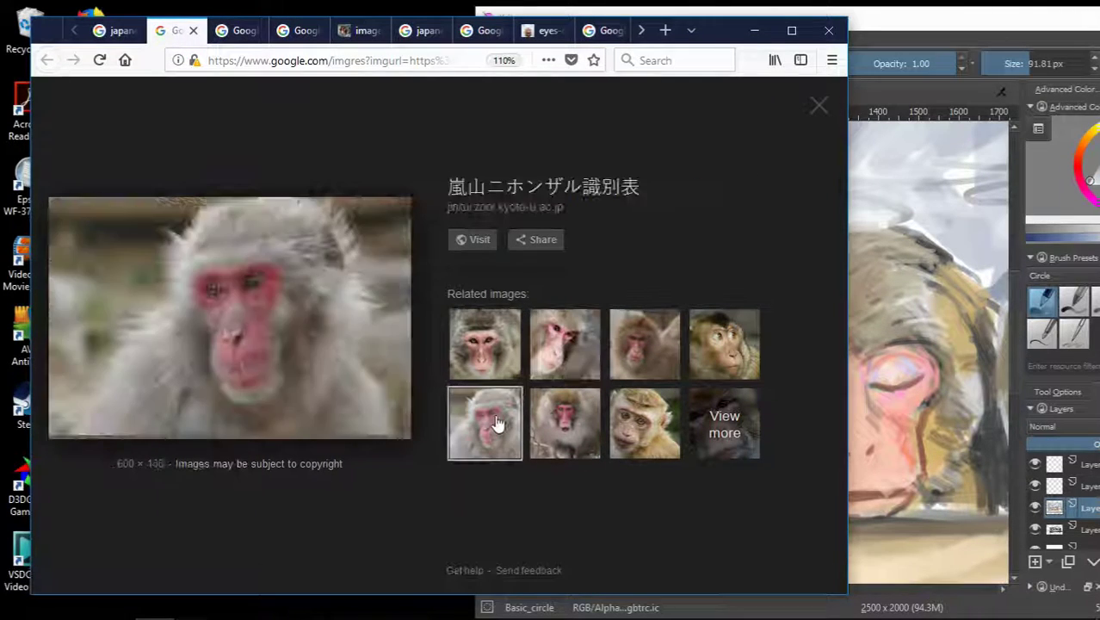
{"action": "left_click", "coordinate": [998, 9]}
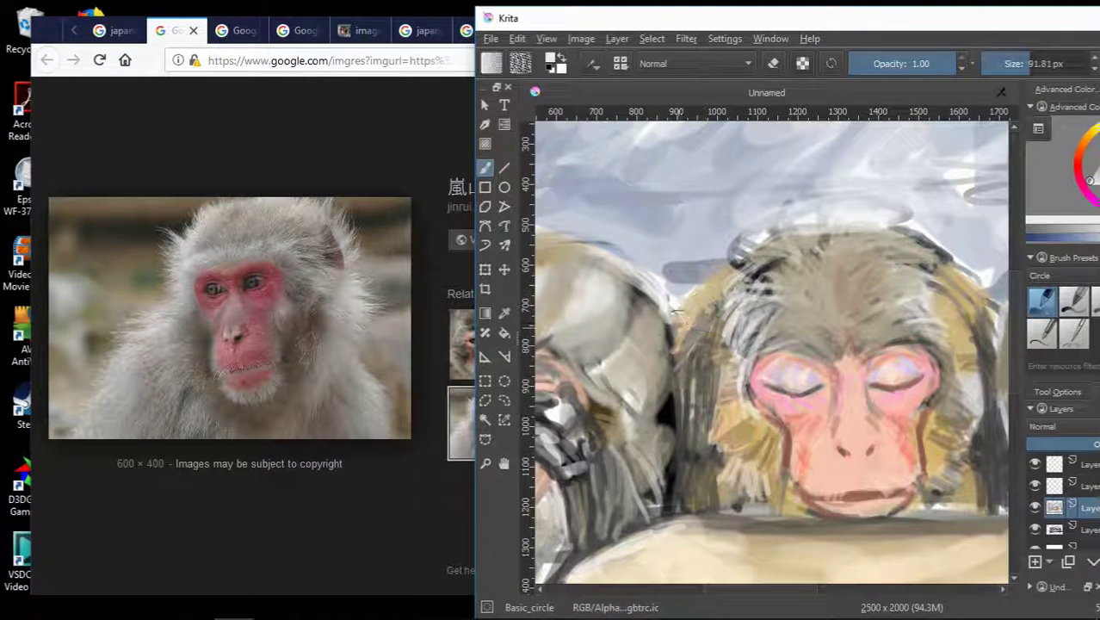
Place the 'Young Japanese Macaque close up' photo beside the Krita painting.
{"action": "scroll", "coordinate": [779, 365], "scroll_direction": "down", "scroll_amount": 3}
{"action": "scroll", "coordinate": [802, 297], "scroll_direction": "up", "scroll_amount": 3}
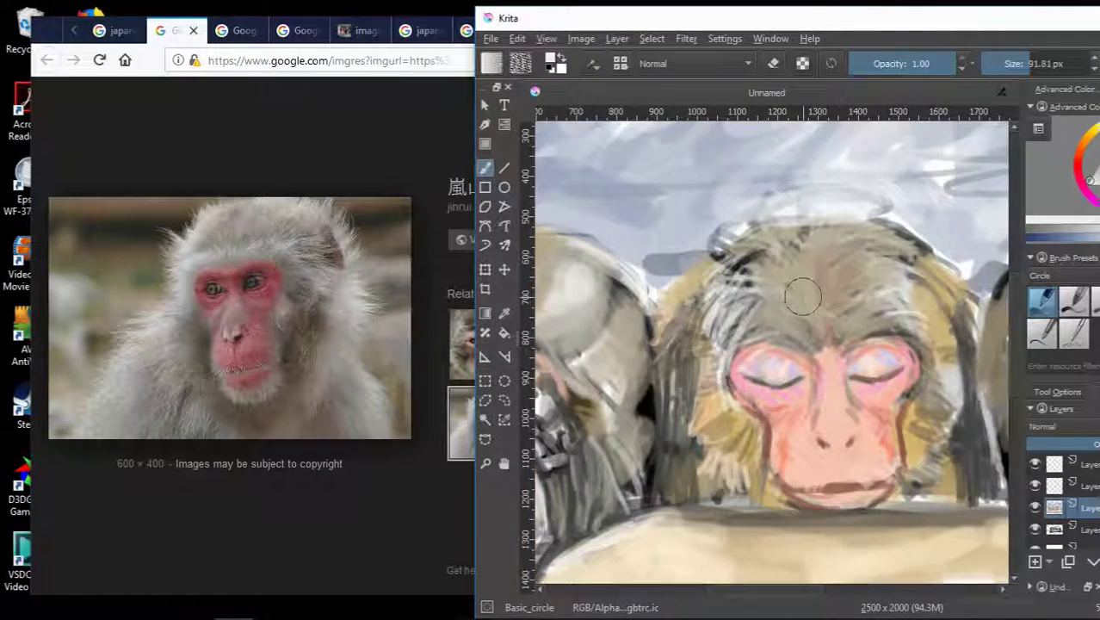
{"action": "left_click", "coordinate": [112, 30]}
{"action": "scroll", "coordinate": [558, 439], "scroll_direction": "down", "scroll_amount": 5}
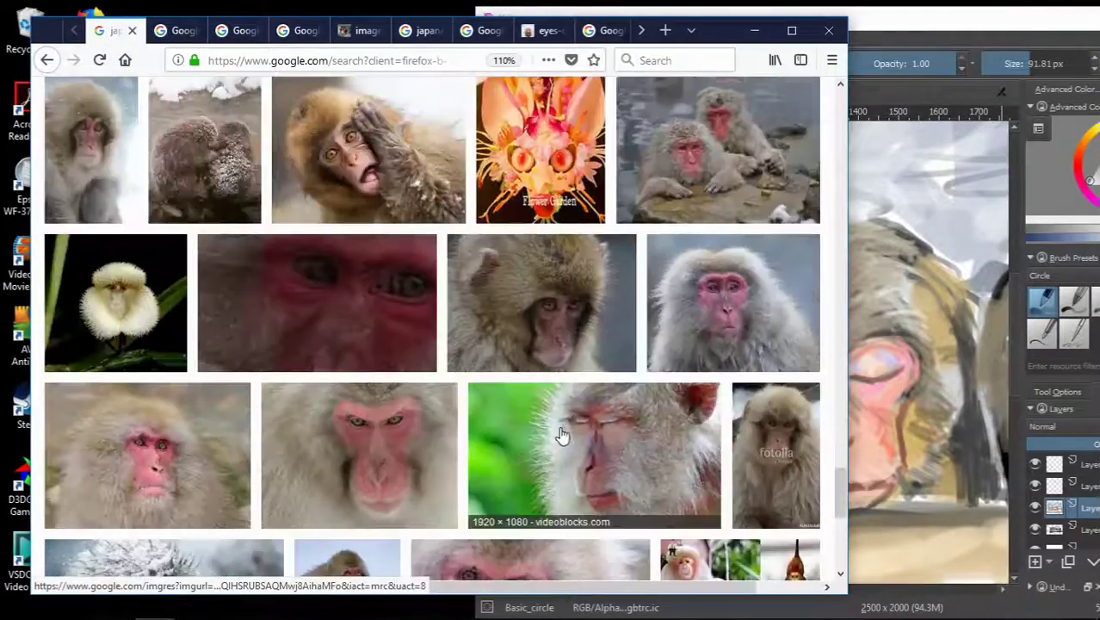
{"action": "scroll", "coordinate": [555, 441], "scroll_direction": "down", "scroll_amount": 5}
{"action": "scroll", "coordinate": [554, 442], "scroll_direction": "down", "scroll_amount": 5}
{"action": "scroll", "coordinate": [430, 387], "scroll_direction": "down", "scroll_amount": 1}
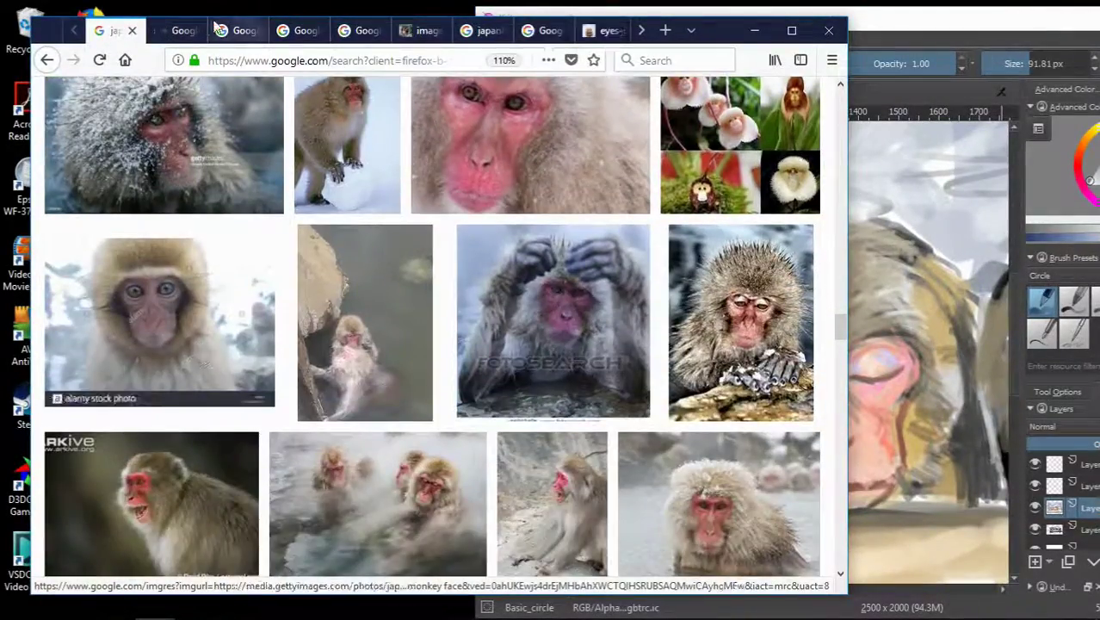
{"action": "left_click", "coordinate": [155, 327]}
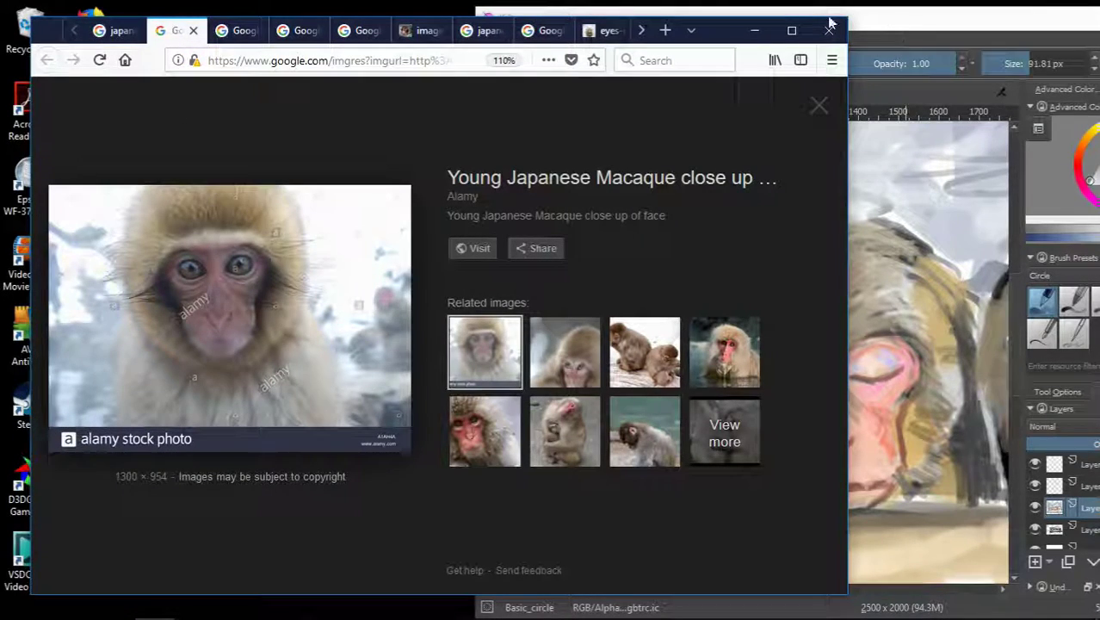
{"action": "left_click", "coordinate": [901, 21]}
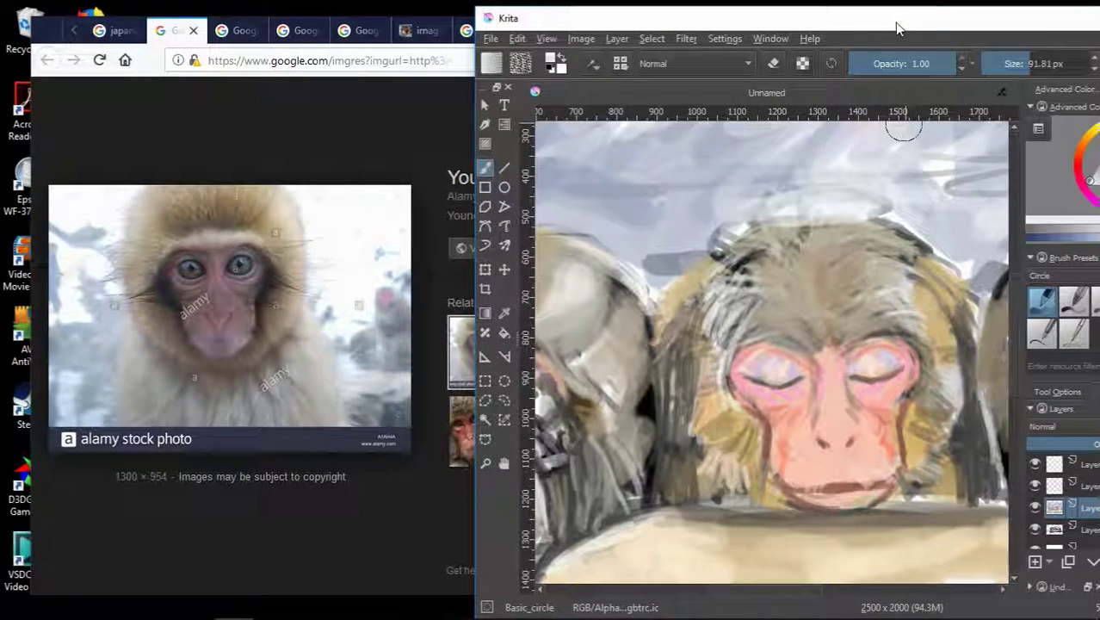
Shrink the brush to about 25 px with the [ key.
{"action": "key", "text": "bracketleft"}
{"action": "key", "text": "bracketleft"}
{"action": "key", "text": "bracketleft"}
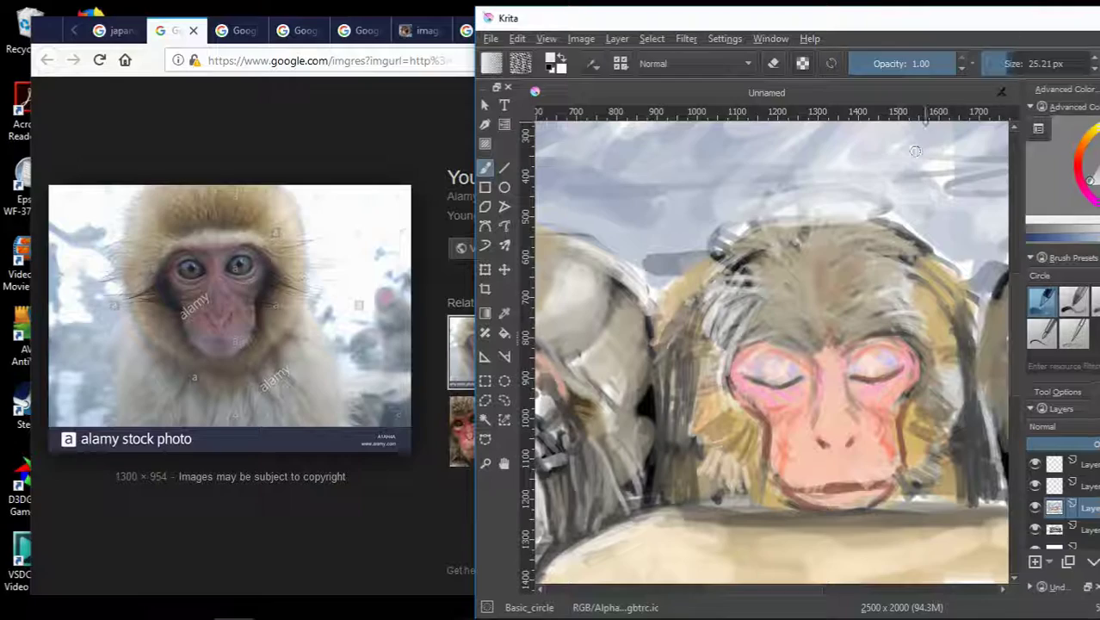
{"action": "scroll", "coordinate": [764, 222], "scroll_direction": "down", "scroll_amount": 3}
{"action": "scroll", "coordinate": [764, 222], "scroll_direction": "up", "scroll_amount": 3}
{"action": "scroll", "coordinate": [764, 222], "scroll_direction": "down", "scroll_amount": 1}
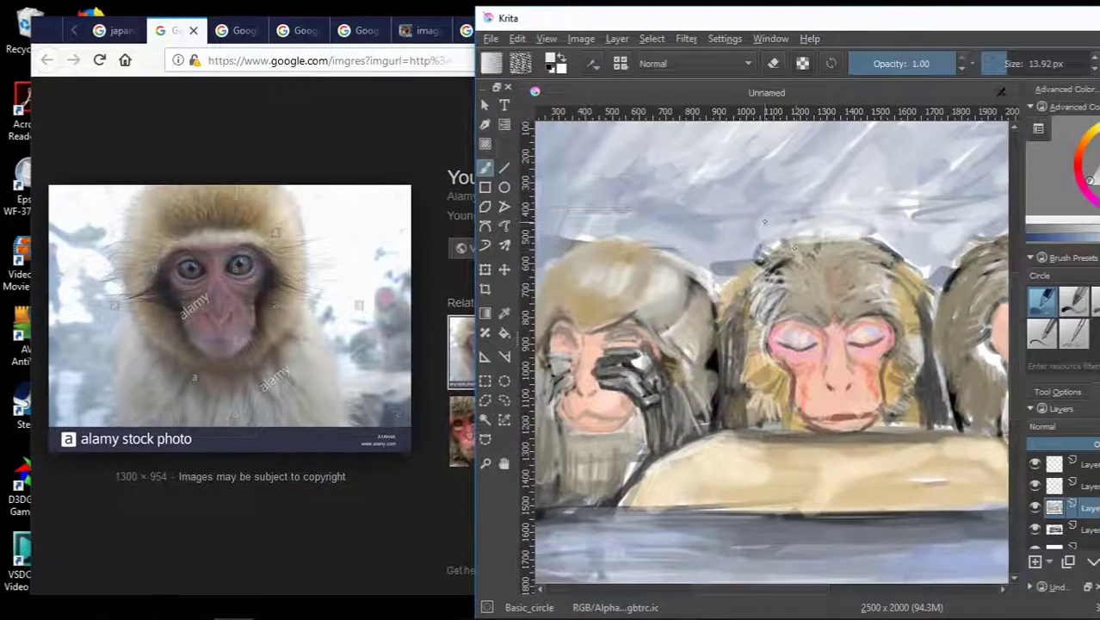
Look through the open reference tabs to the 'japanese monkey hands' results.
{"action": "left_click", "coordinate": [237, 30]}
{"action": "left_click", "coordinate": [297, 30]}
{"action": "left_click", "coordinate": [362, 31]}
{"action": "left_click", "coordinate": [426, 30]}
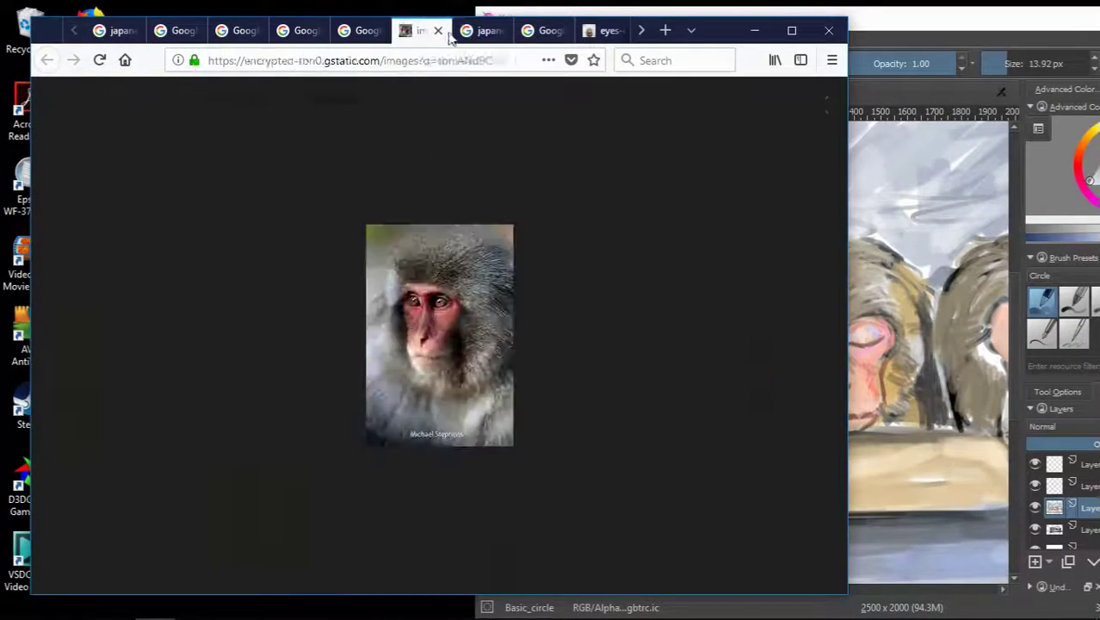
{"action": "left_click", "coordinate": [482, 30]}
{"action": "scroll", "coordinate": [488, 115], "scroll_direction": "down", "scroll_amount": 3}
{"action": "scroll", "coordinate": [488, 115], "scroll_direction": "down", "scroll_amount": 2}
Paint dark hair strands on the monkey and beside the middle monkey's face.
{"action": "key", "text": "alt+Tab"}
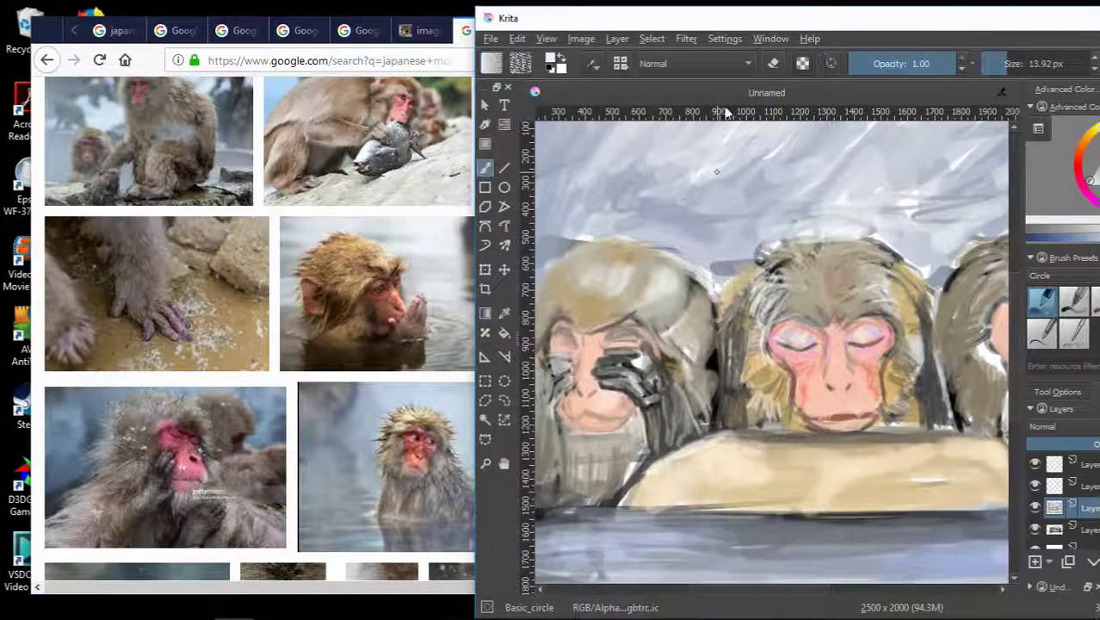
{"action": "scroll", "coordinate": [747, 357], "scroll_direction": "up", "scroll_amount": 2}
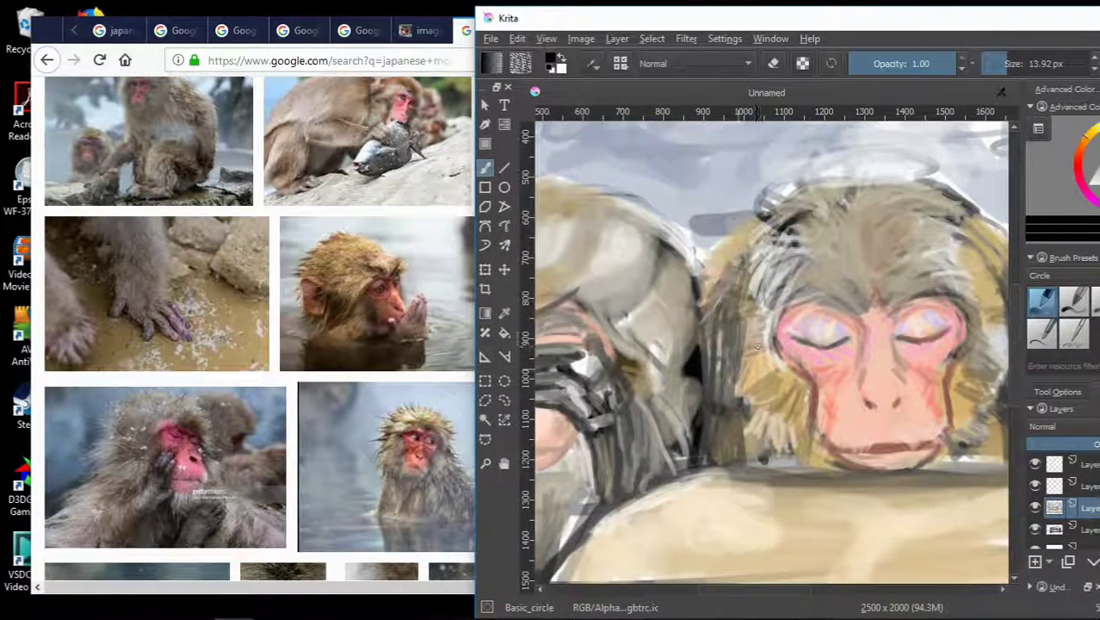
{"action": "mouse_move", "coordinate": [754, 344]}
{"action": "left_mouse_down"}
{"action": "mouse_move", "coordinate": [746, 275]}
{"action": "mouse_move", "coordinate": [718, 340]}
{"action": "left_mouse_up"}
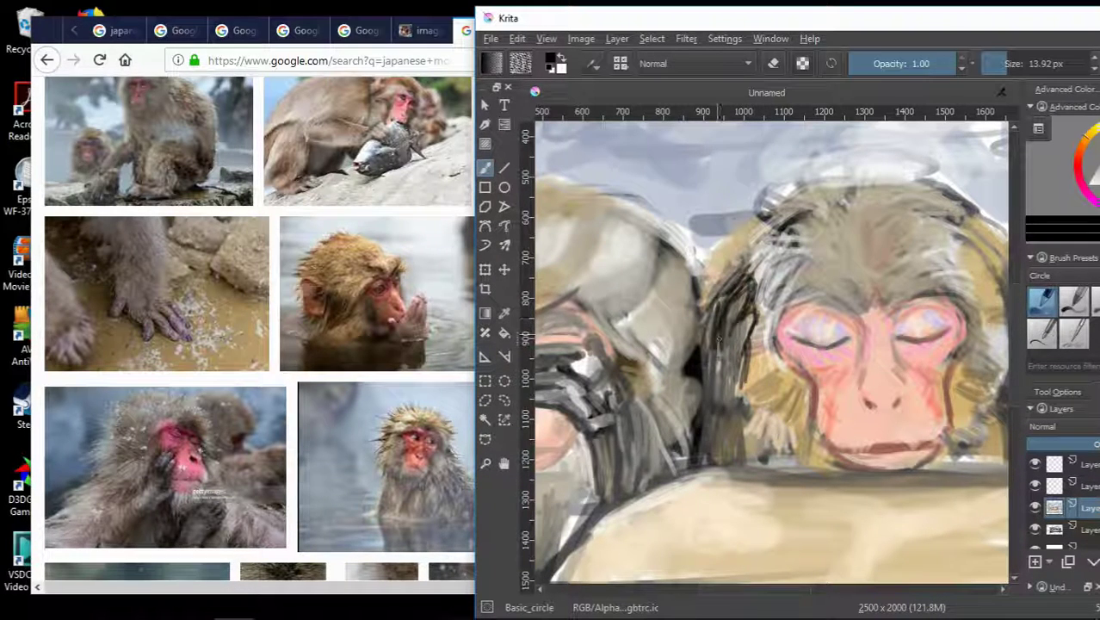
{"action": "left_click_drag", "start_coordinate": [699, 426], "coordinate": [697, 456]}
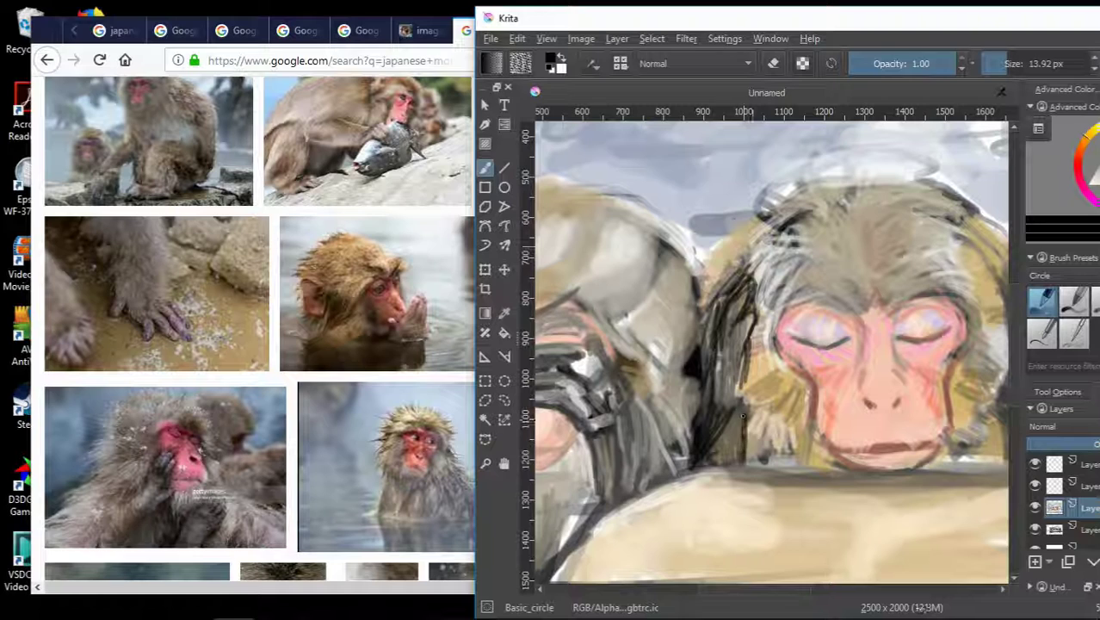
{"action": "key", "text": "minus"}
{"action": "key", "text": "minus"}
{"action": "key", "text": "minus"}
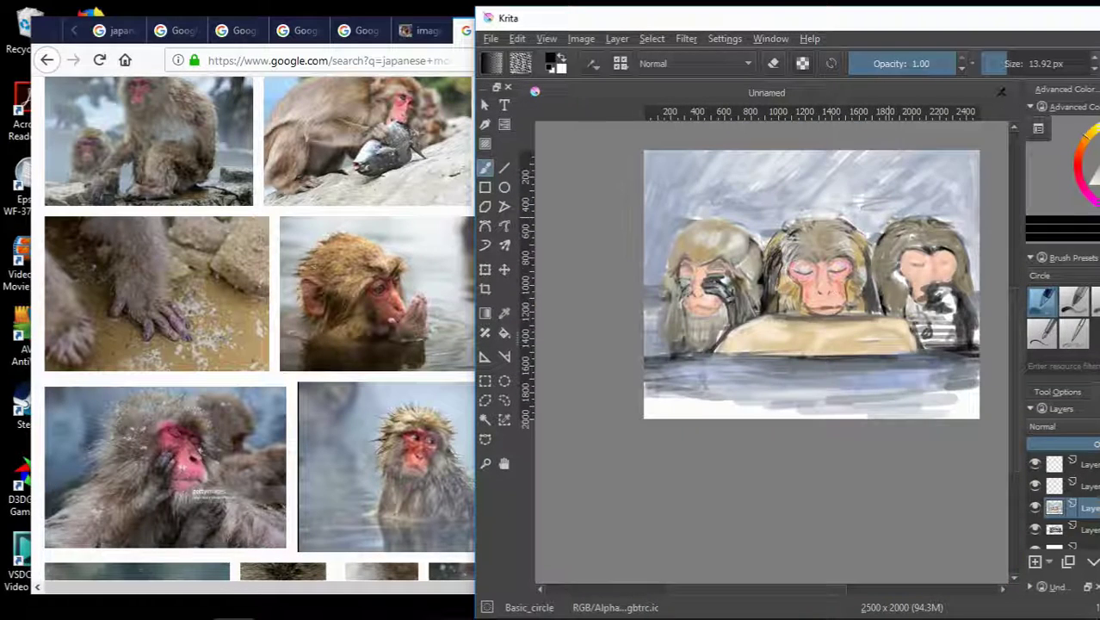
{"action": "scroll", "coordinate": [868, 285], "scroll_direction": "up", "scroll_amount": 3}
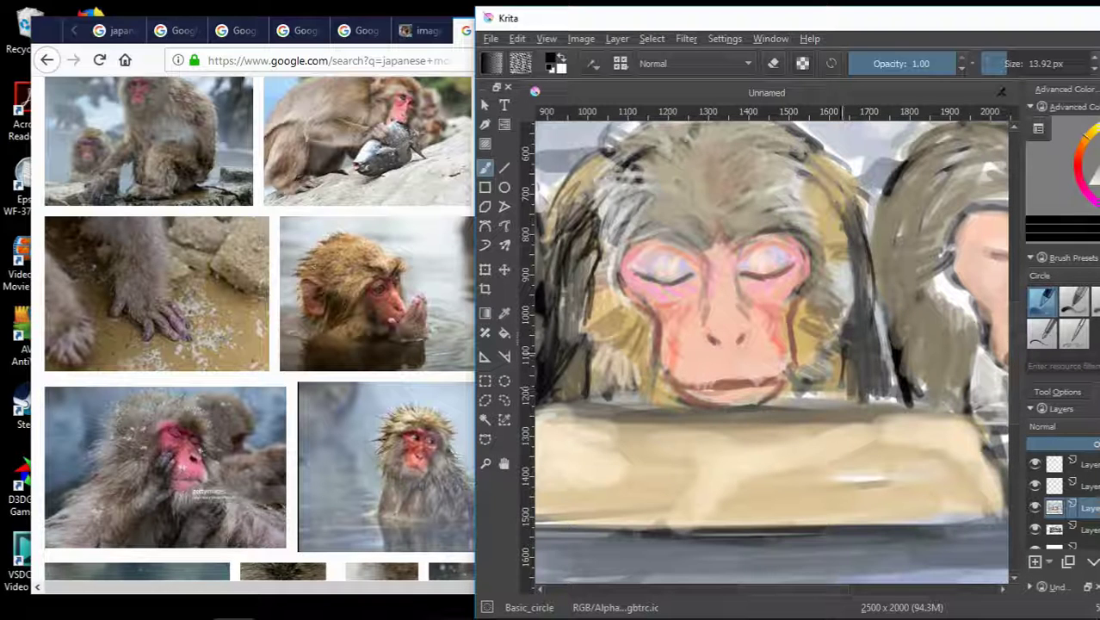
{"action": "left_click_drag", "start_coordinate": [852, 404], "coordinate": [843, 345]}
{"action": "left_click_drag", "start_coordinate": [891, 405], "coordinate": [882, 329]}
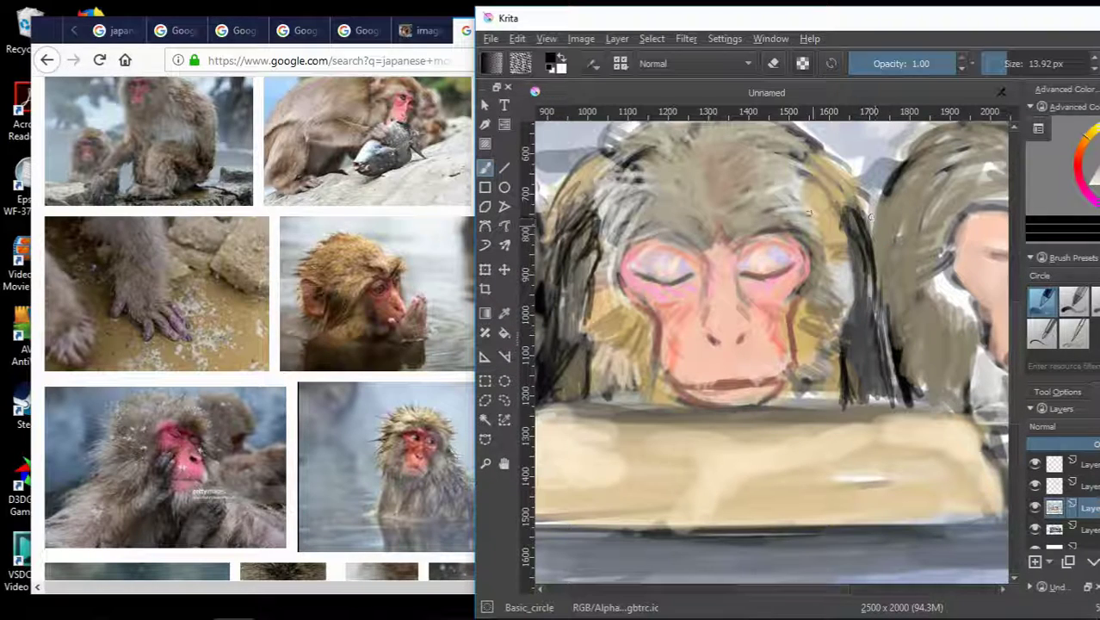
{"action": "scroll", "coordinate": [172, 301], "scroll_direction": "up", "scroll_amount": 10}
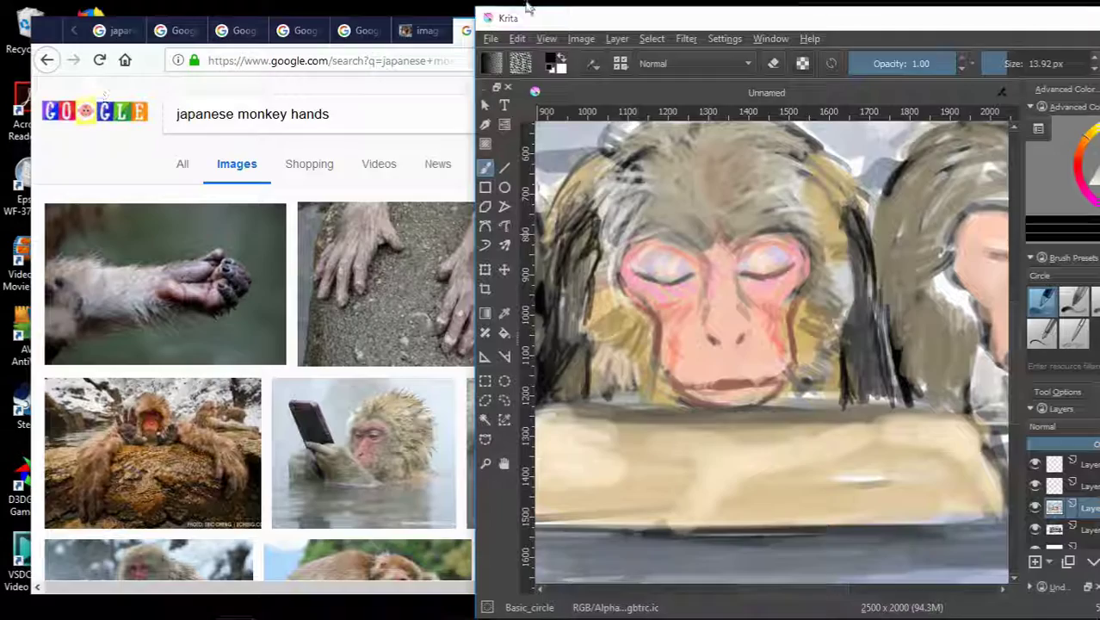
Scroll back up the monkey face results and show the Lincoln Park Zoo Regenstein Macaque close-up.
{"action": "right_click", "coordinate": [306, 3]}
{"action": "scroll", "coordinate": [258, 215], "scroll_direction": "up", "scroll_amount": 3}
{"action": "scroll", "coordinate": [386, 229], "scroll_direction": "up", "scroll_amount": 3}
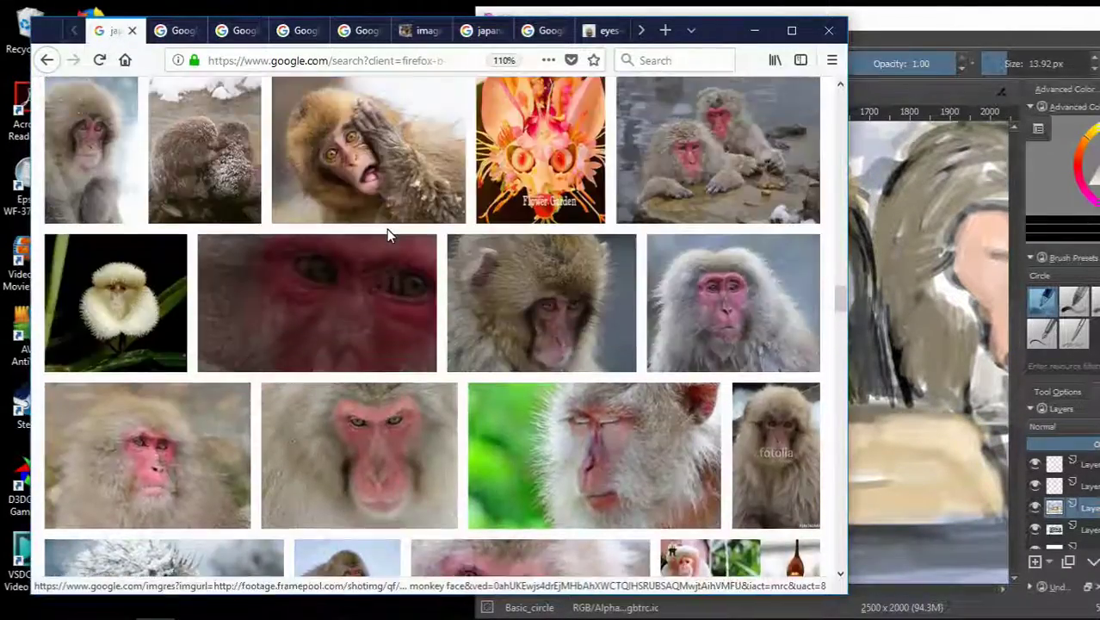
{"action": "scroll", "coordinate": [387, 229], "scroll_direction": "up", "scroll_amount": 3}
{"action": "scroll", "coordinate": [387, 238], "scroll_direction": "up", "scroll_amount": 1}
{"action": "scroll", "coordinate": [387, 239], "scroll_direction": "up", "scroll_amount": 3}
{"action": "scroll", "coordinate": [387, 238], "scroll_direction": "up", "scroll_amount": 3}
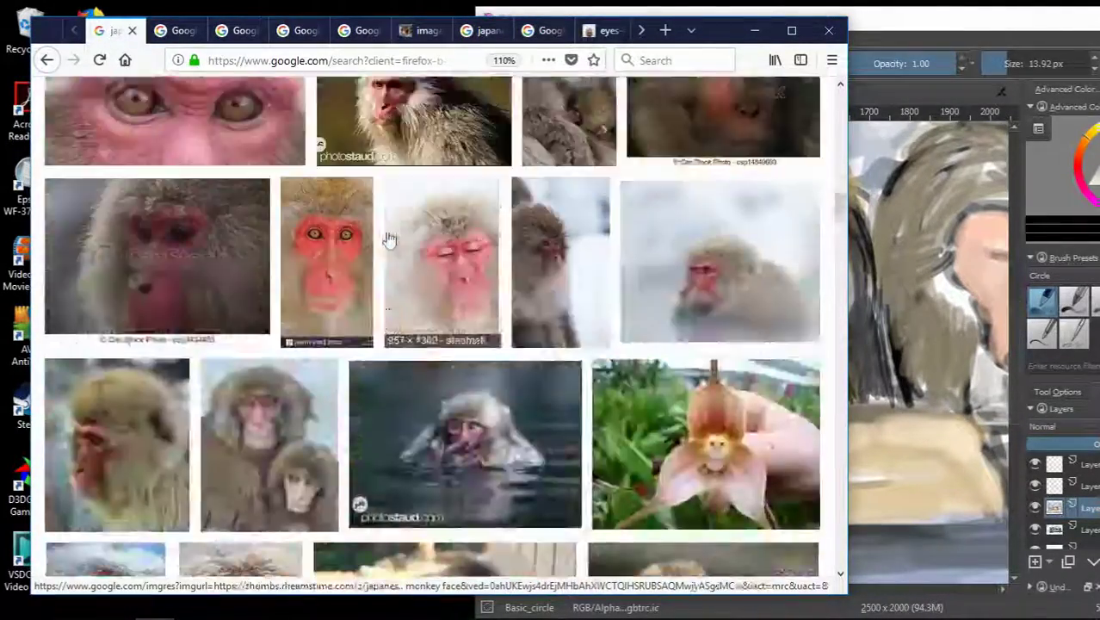
{"action": "scroll", "coordinate": [387, 239], "scroll_direction": "up", "scroll_amount": 3}
{"action": "scroll", "coordinate": [387, 238], "scroll_direction": "up", "scroll_amount": 3}
{"action": "scroll", "coordinate": [387, 238], "scroll_direction": "down", "scroll_amount": 1}
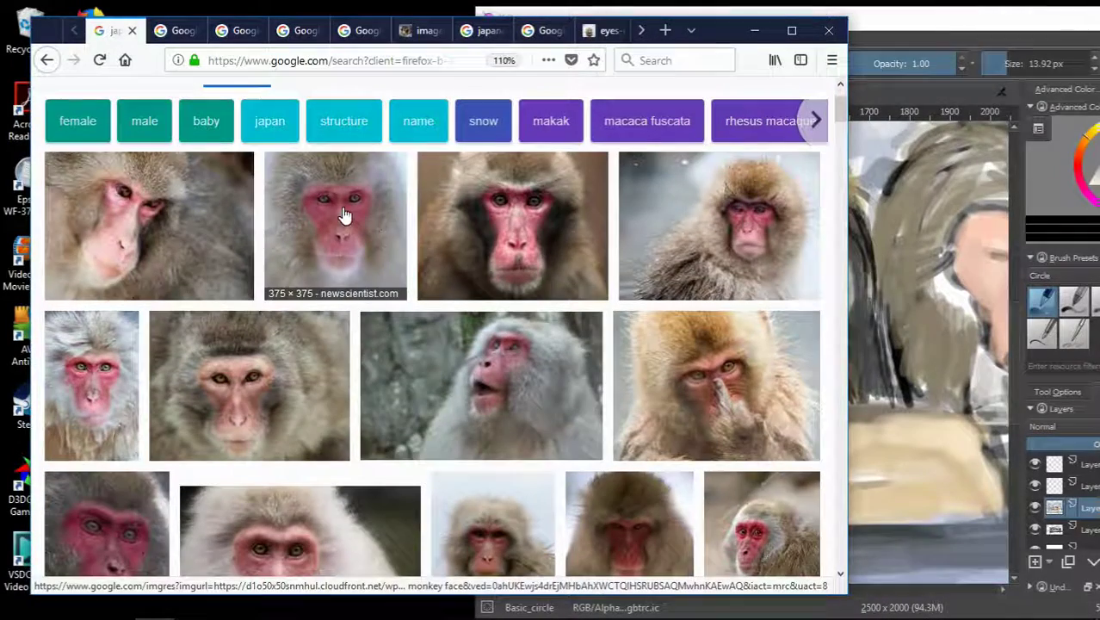
{"action": "scroll", "coordinate": [187, 47], "scroll_direction": "up", "scroll_amount": 2}
{"action": "left_click", "coordinate": [181, 32]}
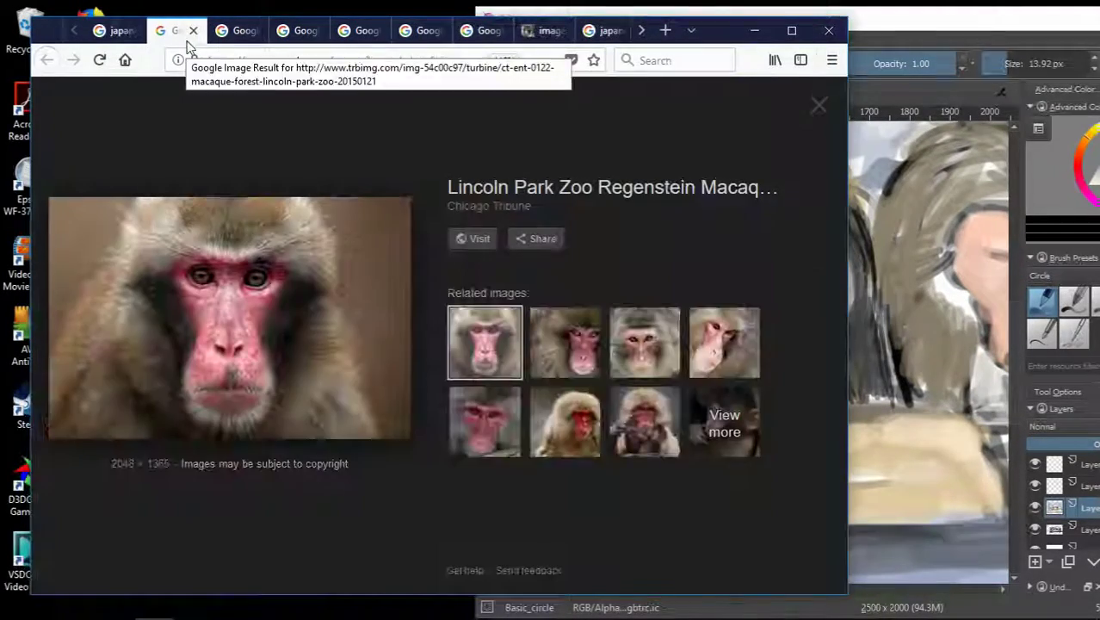
{"action": "left_click", "coordinate": [852, 12]}
Sample a red-orange from the canvas and paint a reddish stroke down the nose.
{"action": "scroll", "coordinate": [728, 370], "scroll_direction": "up", "scroll_amount": 3}
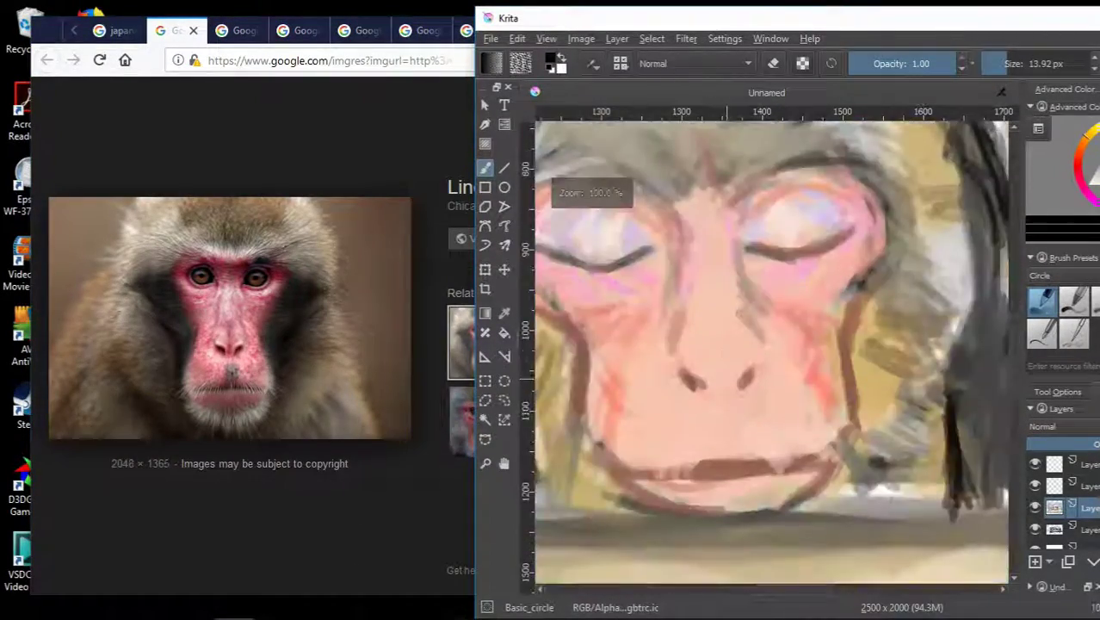
{"action": "left_click", "coordinate": [710, 389], "text": "ctrl"}
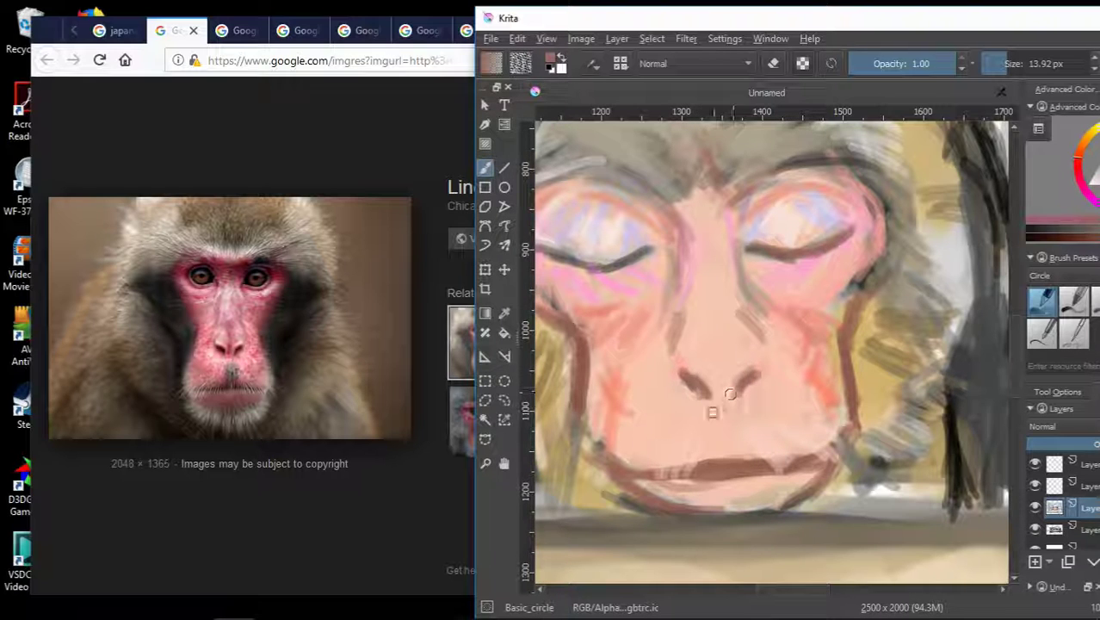
{"action": "left_click", "coordinate": [729, 393], "text": "ctrl"}
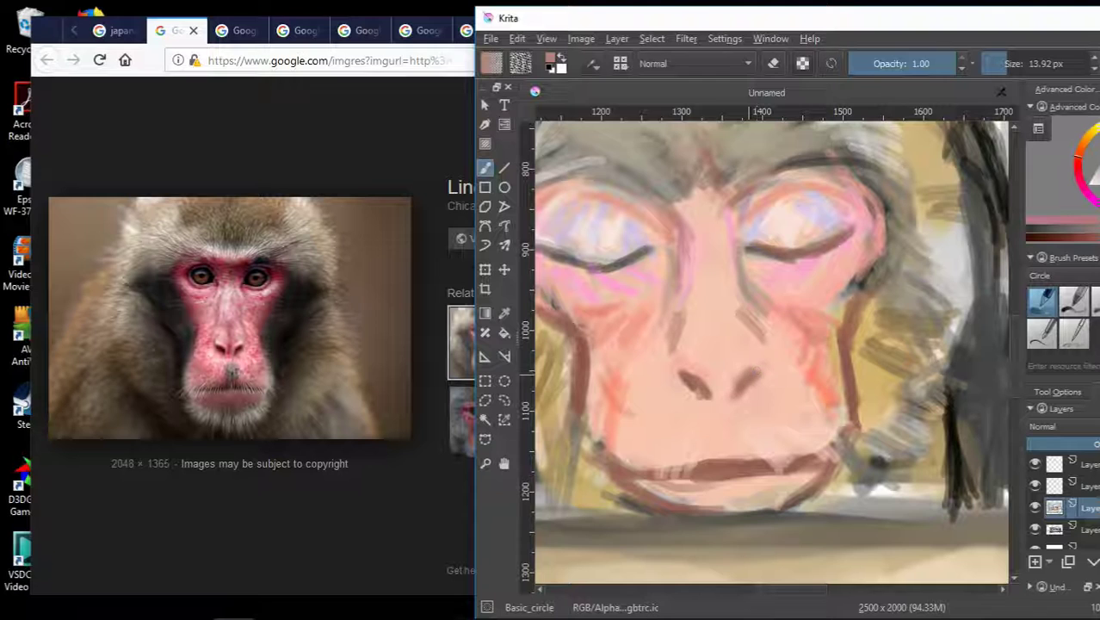
{"action": "left_click", "coordinate": [783, 405], "text": "ctrl"}
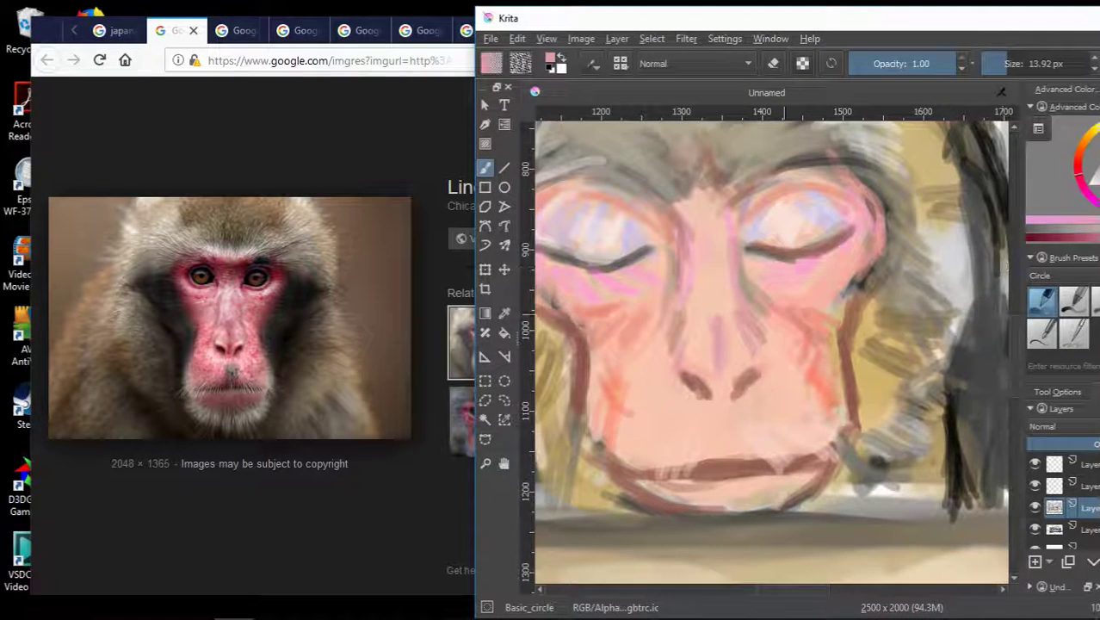
{"action": "left_click", "coordinate": [742, 372], "text": "ctrl"}
{"action": "left_click", "coordinate": [718, 389], "text": "ctrl"}
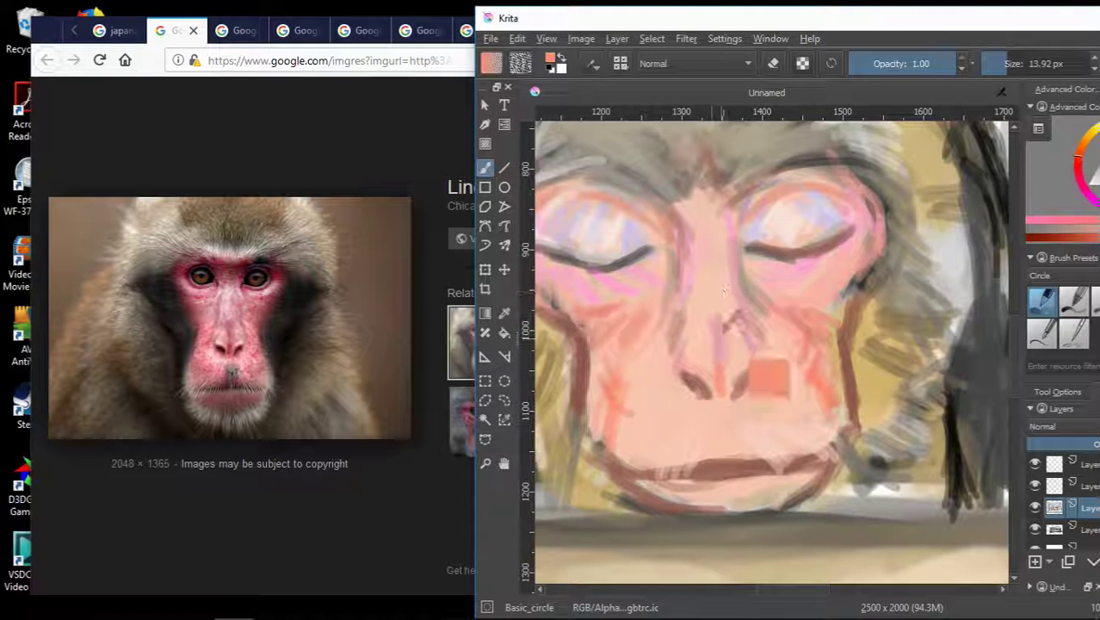
{"action": "left_click_drag", "start_coordinate": [718, 388], "coordinate": [718, 327]}
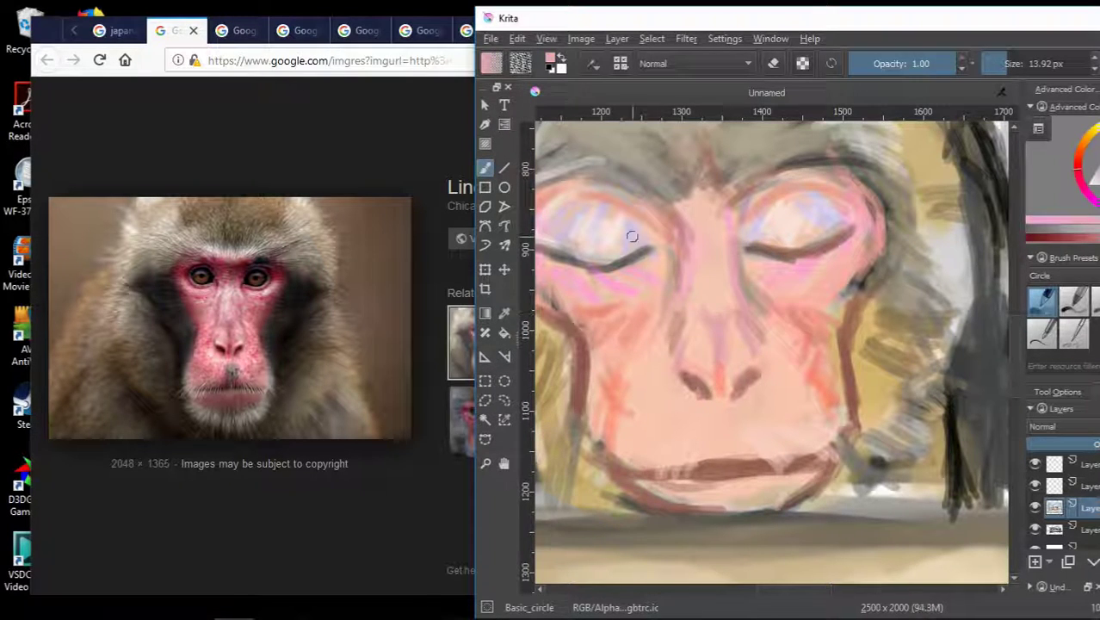
Paint a small dark reddish-brown mark below the nose, then sample lighter peach tones.
{"action": "left_click", "coordinate": [702, 251], "text": "ctrl"}
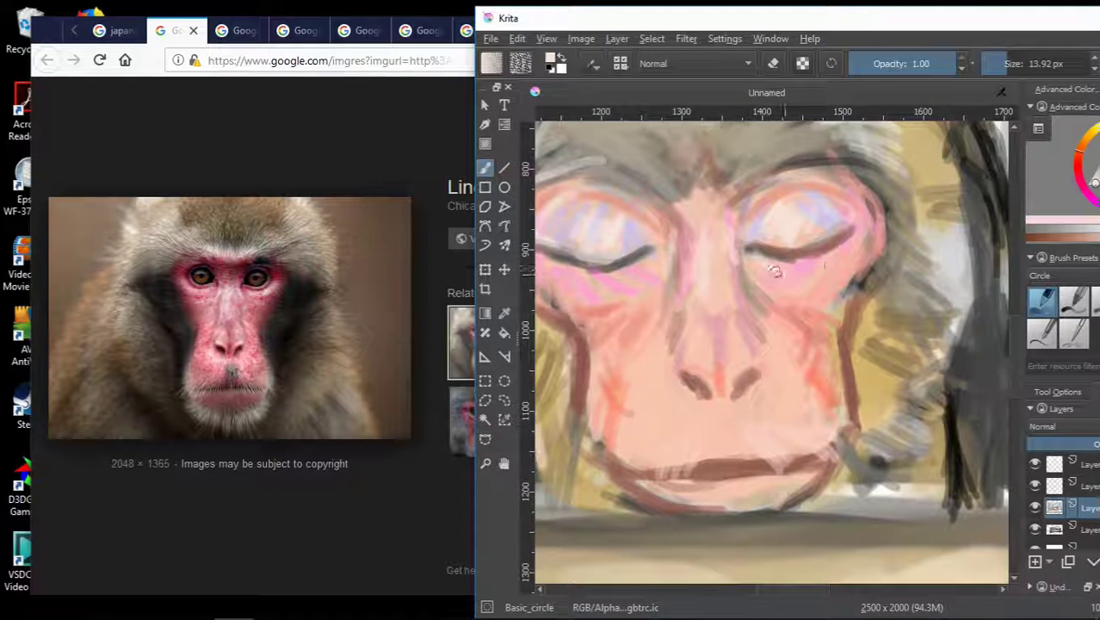
{"action": "scroll", "coordinate": [644, 245], "scroll_direction": "left", "scroll_amount": 2}
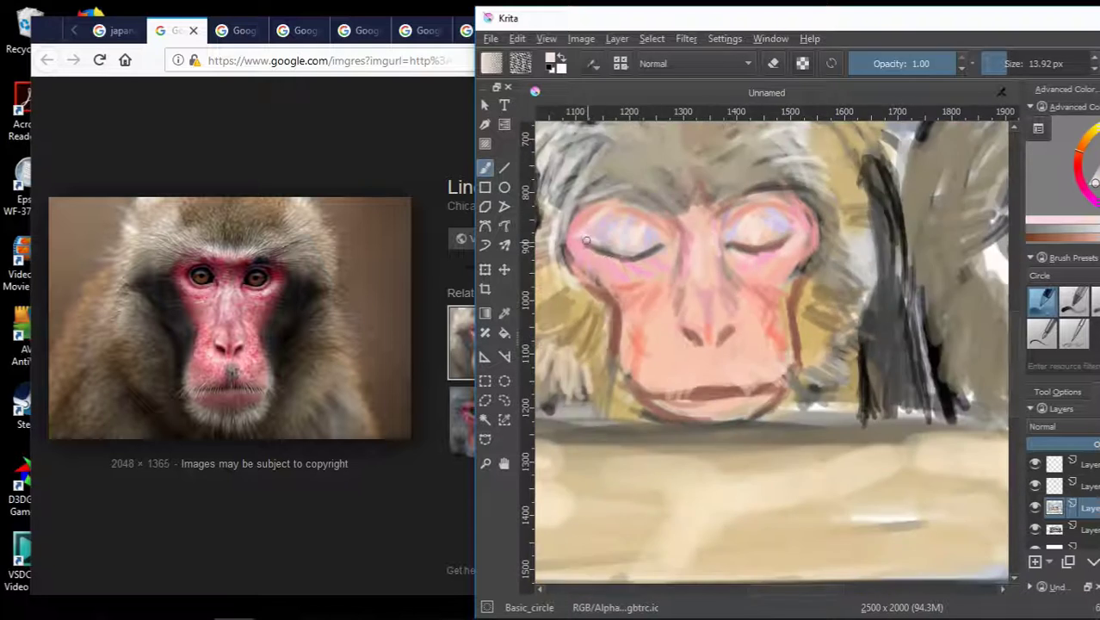
{"action": "left_click", "coordinate": [578, 274], "text": "ctrl"}
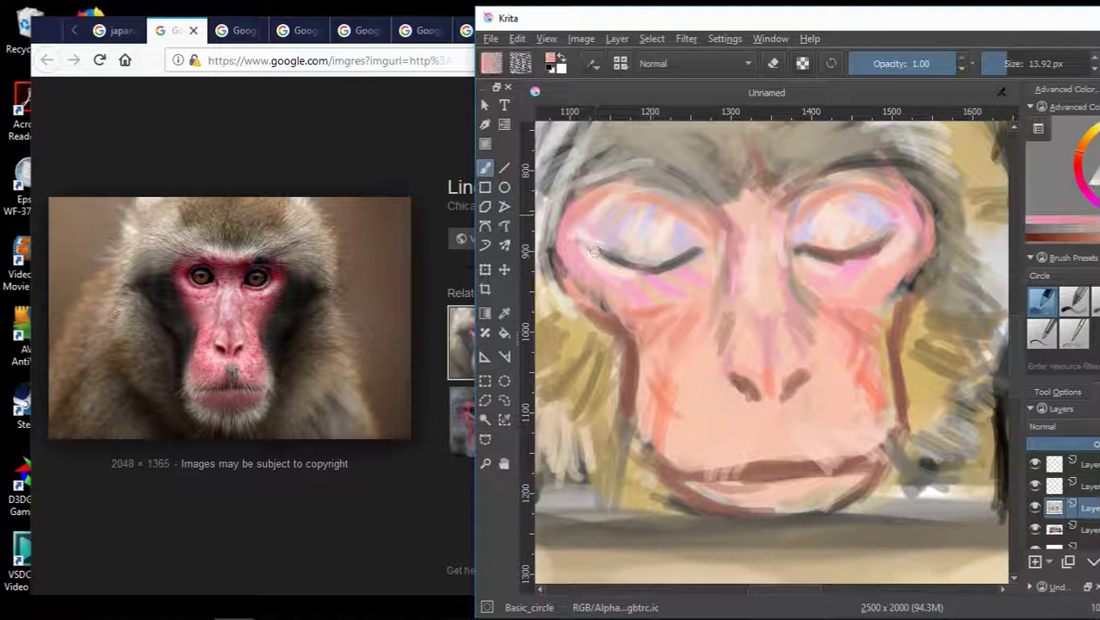
{"action": "left_click", "coordinate": [570, 295], "text": "ctrl"}
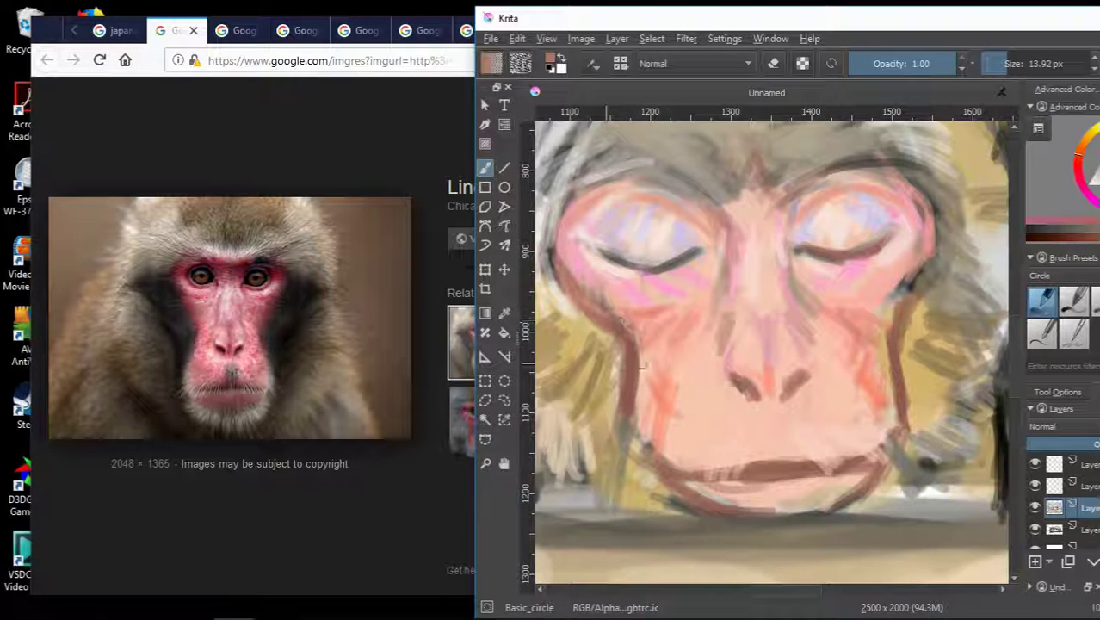
{"action": "left_click_drag", "start_coordinate": [770, 437], "coordinate": [788, 423]}
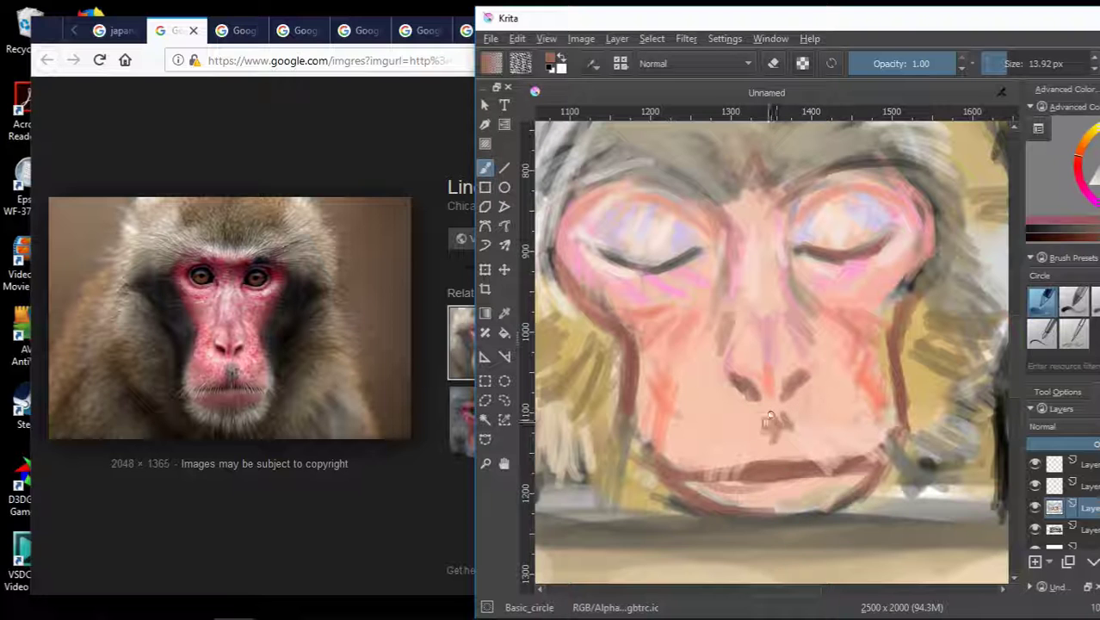
{"action": "scroll", "coordinate": [835, 378], "scroll_direction": "up", "scroll_amount": 1}
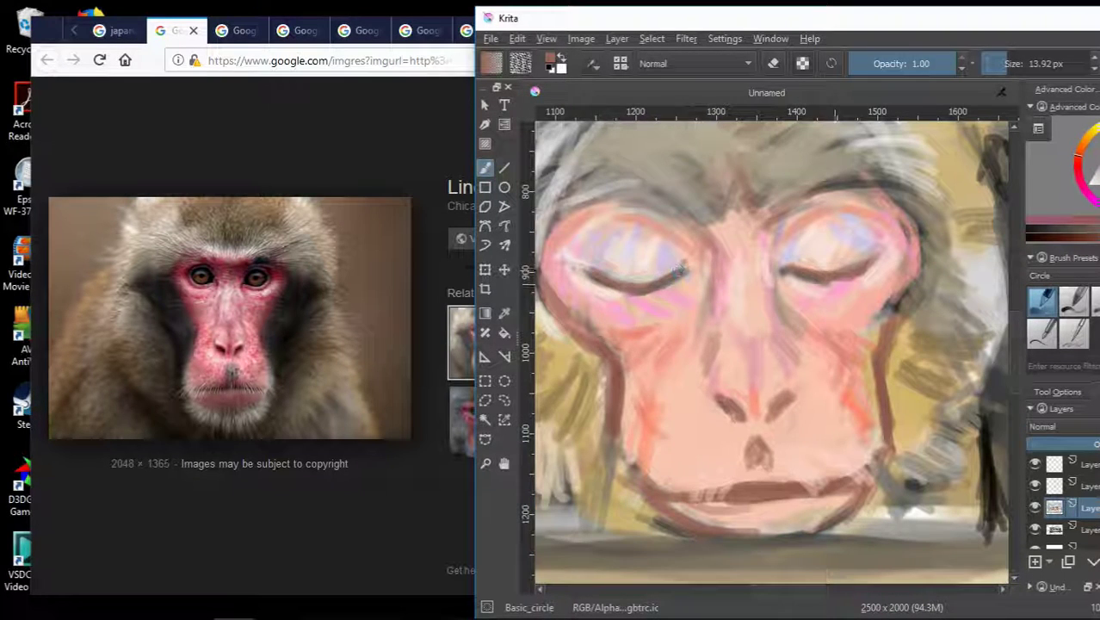
{"action": "left_click", "coordinate": [807, 203], "text": "ctrl"}
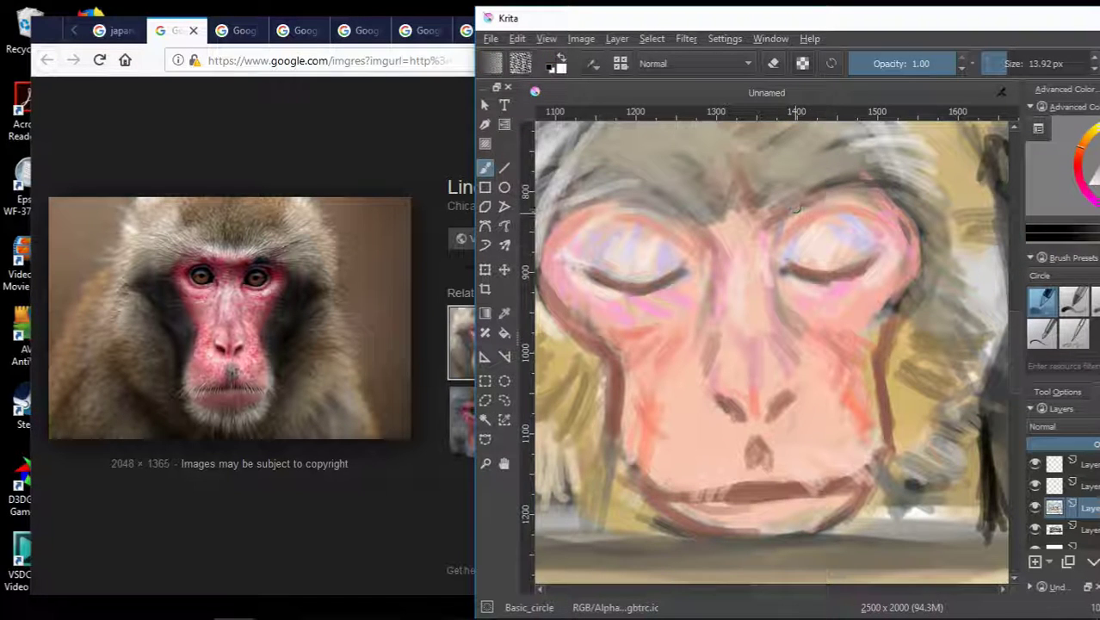
{"action": "left_click", "coordinate": [805, 261], "text": "ctrl"}
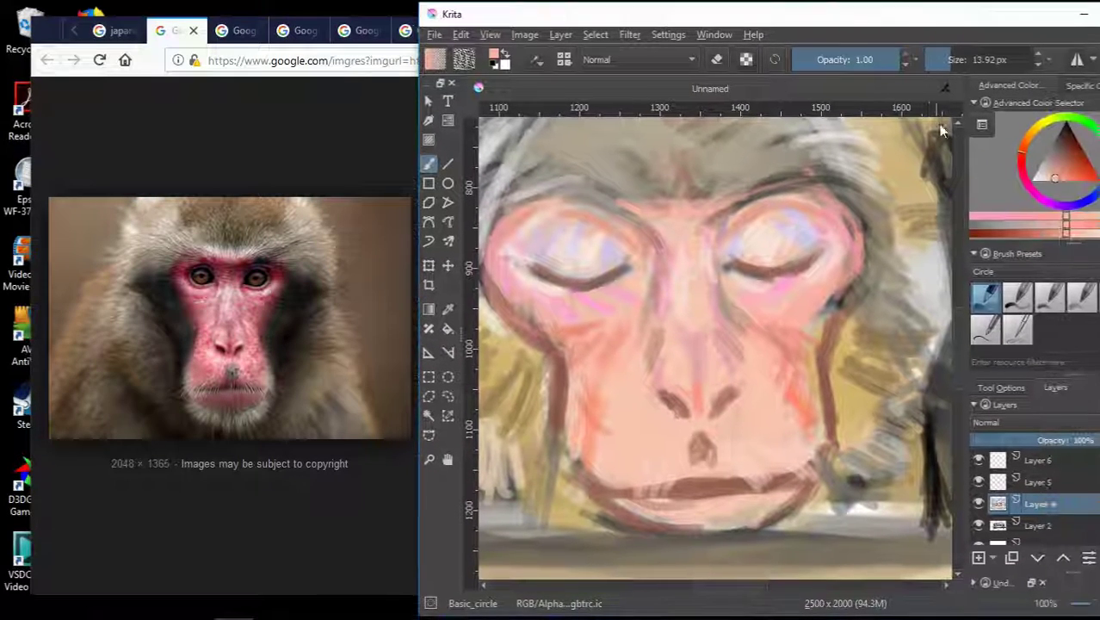
{"action": "left_click", "coordinate": [942, 129], "text": "ctrl"}
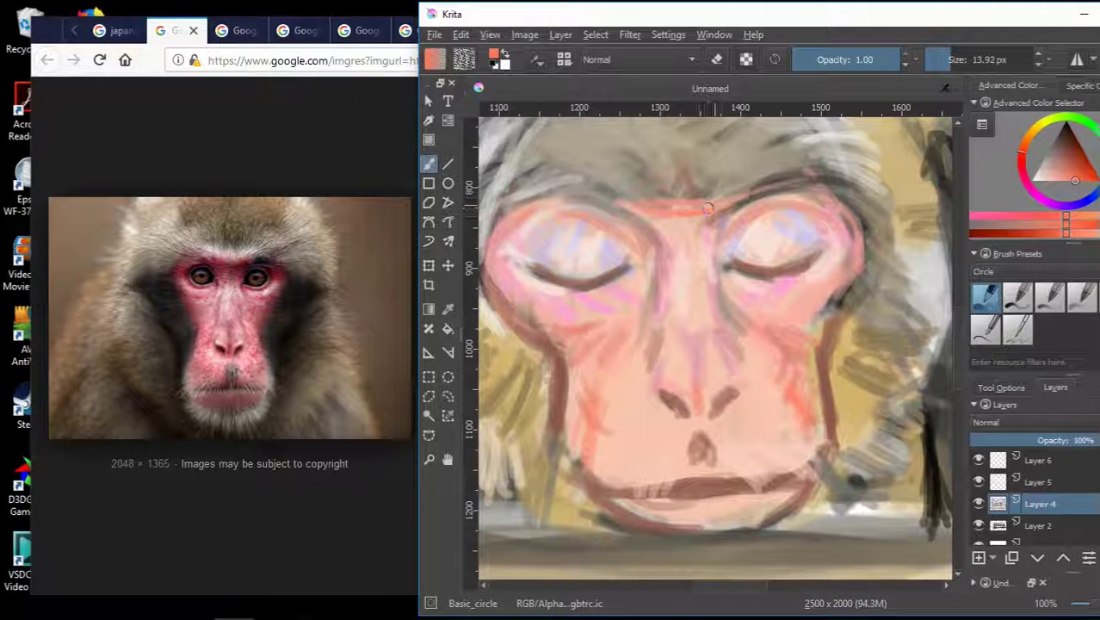
Lighten the brow with light grey and darken the fur above the right eye.
{"action": "left_click", "coordinate": [688, 188], "text": "ctrl"}
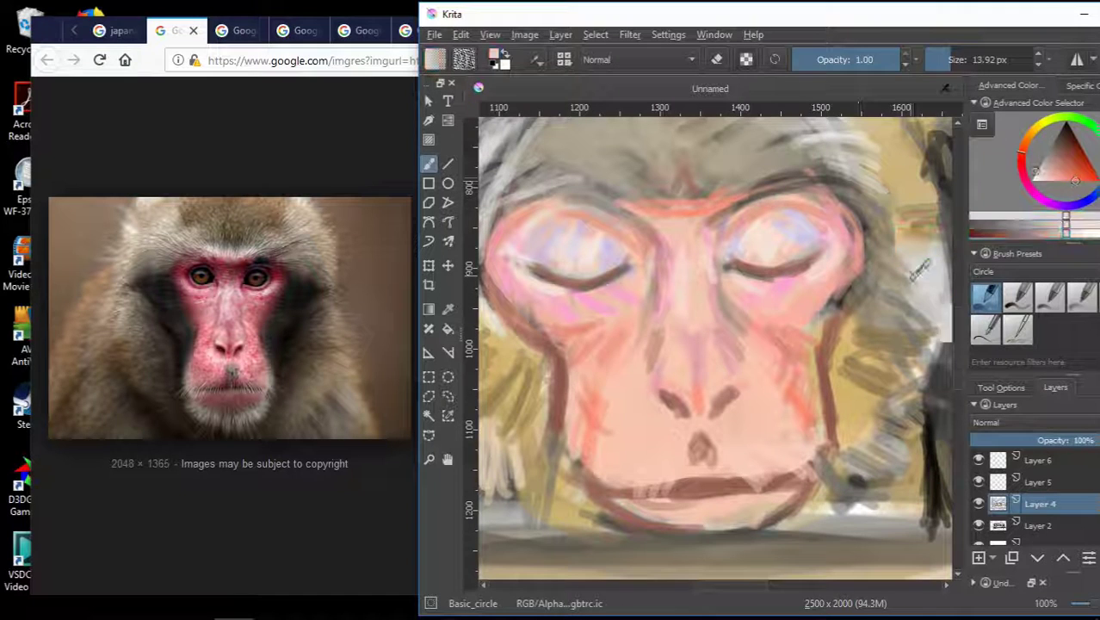
{"action": "mouse_move", "coordinate": [668, 191]}
{"action": "left_mouse_down"}
{"action": "mouse_move", "coordinate": [636, 196]}
{"action": "mouse_move", "coordinate": [693, 185]}
{"action": "left_mouse_up"}
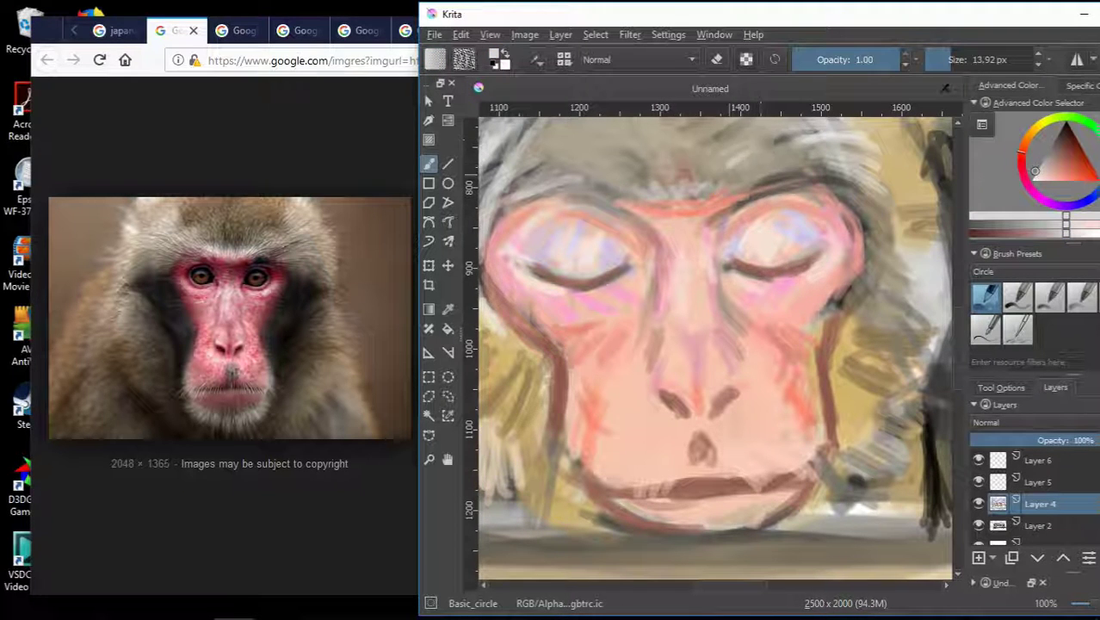
{"action": "left_click", "coordinate": [1083, 203]}
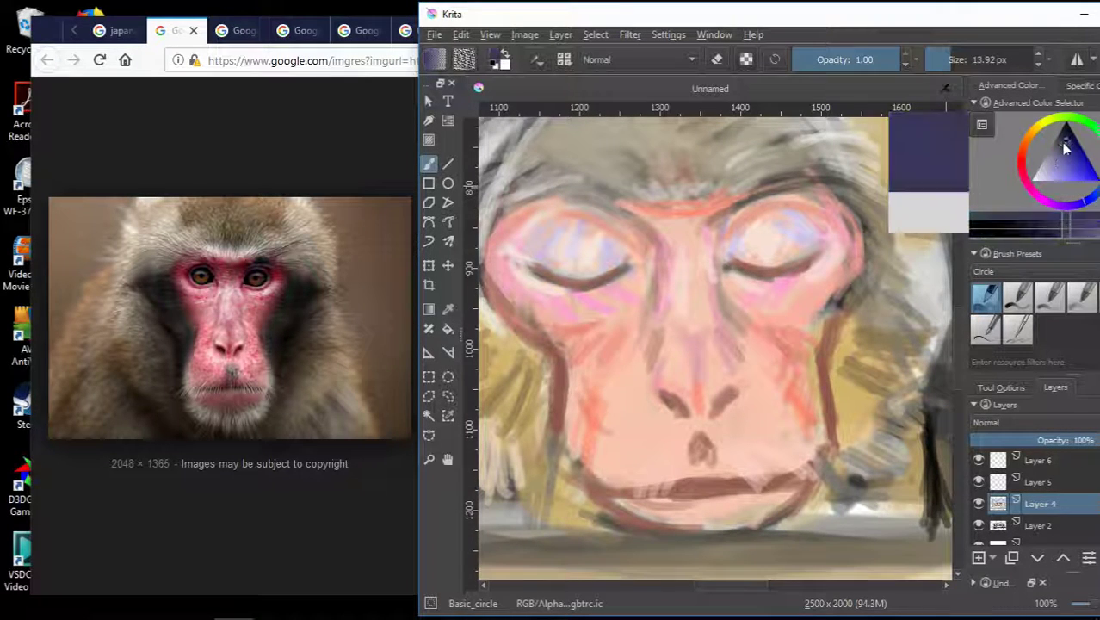
{"action": "left_click_drag", "start_coordinate": [1061, 142], "coordinate": [1049, 139]}
{"action": "mouse_move", "coordinate": [723, 203]}
{"action": "left_mouse_down"}
{"action": "mouse_move", "coordinate": [761, 184]}
{"action": "mouse_move", "coordinate": [779, 159]}
{"action": "mouse_move", "coordinate": [808, 168]}
{"action": "left_mouse_up"}
Add orange-brown cheek, golden fur and dark grey hair strokes, then select Layer 5.
{"action": "left_click", "coordinate": [861, 361], "text": "ctrl"}
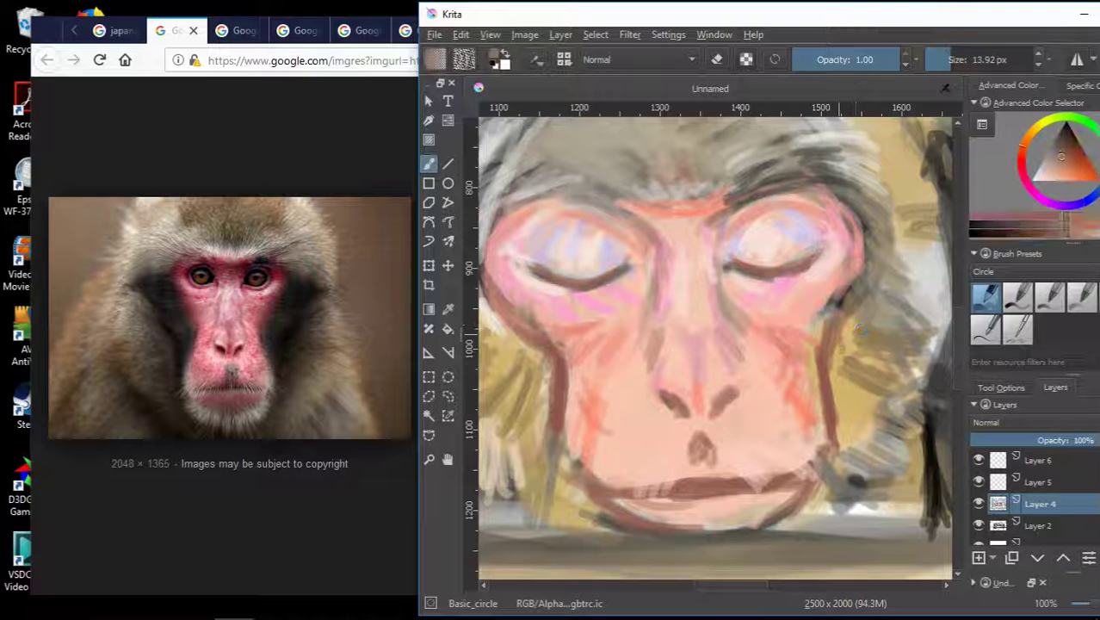
{"action": "left_click_drag", "start_coordinate": [834, 336], "coordinate": [852, 448]}
{"action": "key", "text": "minus"}
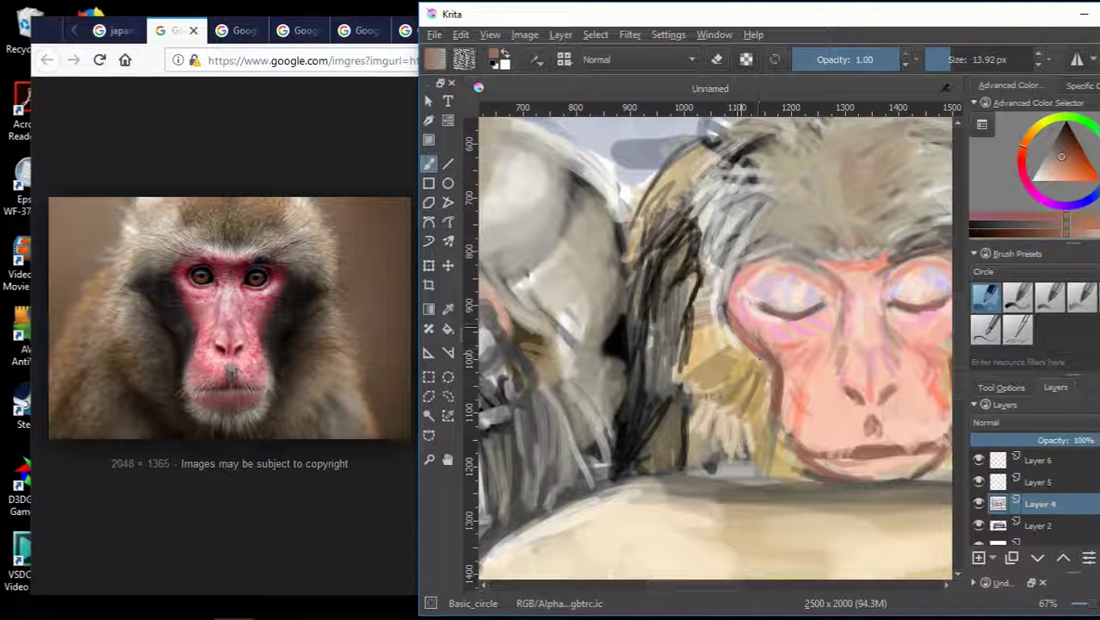
{"action": "mouse_move", "coordinate": [758, 359]}
{"action": "left_mouse_down"}
{"action": "mouse_move", "coordinate": [704, 363]}
{"action": "mouse_move", "coordinate": [711, 308]}
{"action": "left_mouse_up"}
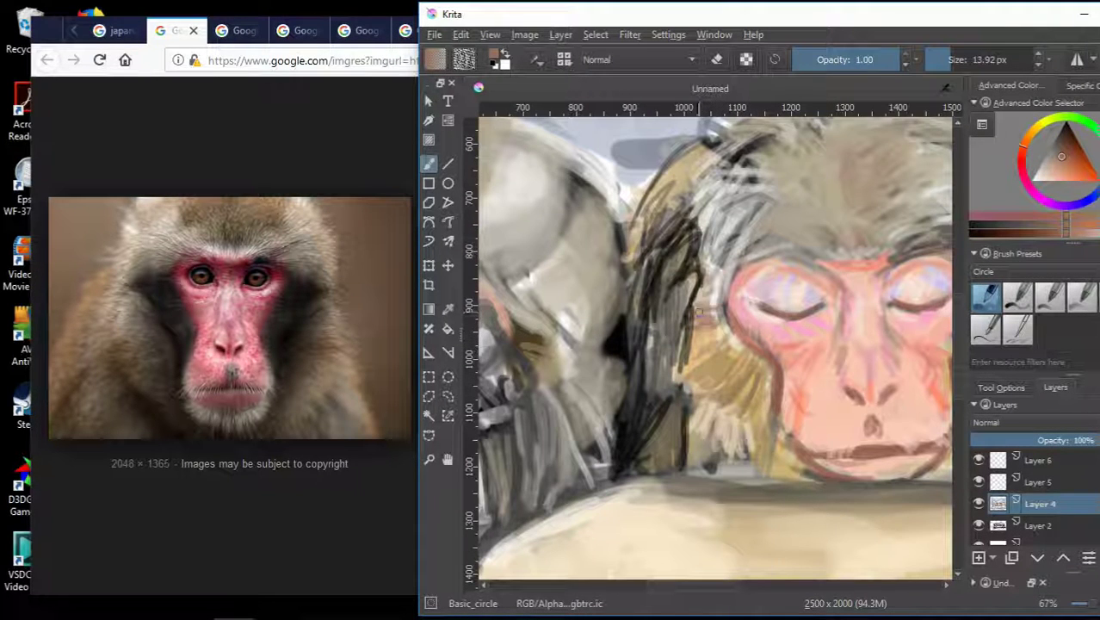
{"action": "left_click", "coordinate": [742, 368], "text": "ctrl"}
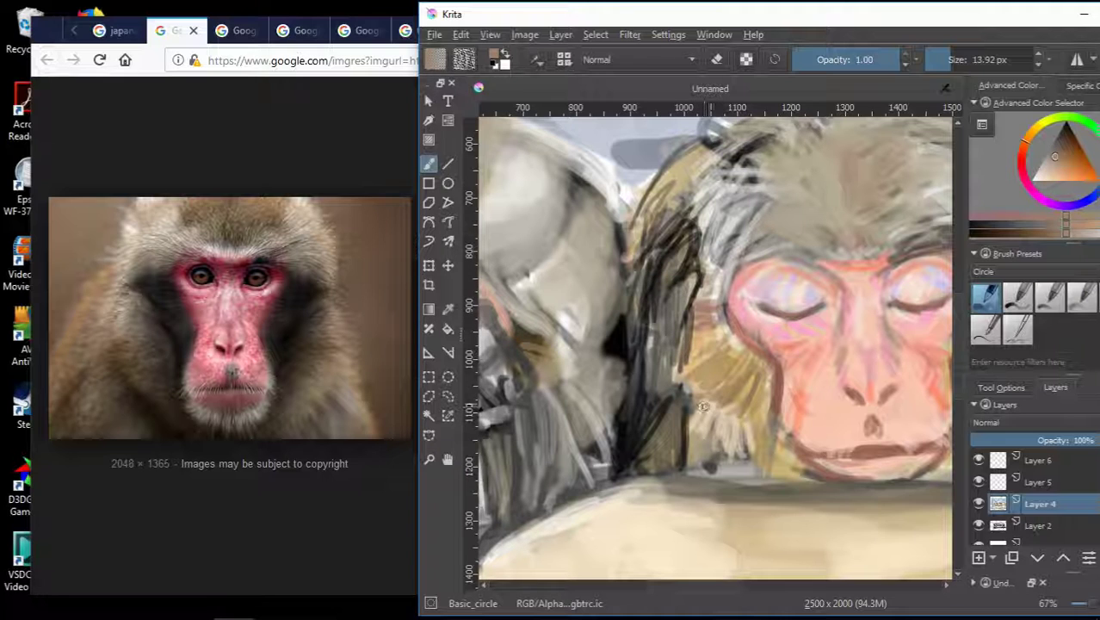
{"action": "left_click", "coordinate": [702, 406], "text": "ctrl"}
{"action": "mouse_move", "coordinate": [701, 404]}
{"action": "left_mouse_down"}
{"action": "mouse_move", "coordinate": [747, 413]}
{"action": "mouse_move", "coordinate": [745, 470]}
{"action": "left_mouse_up"}
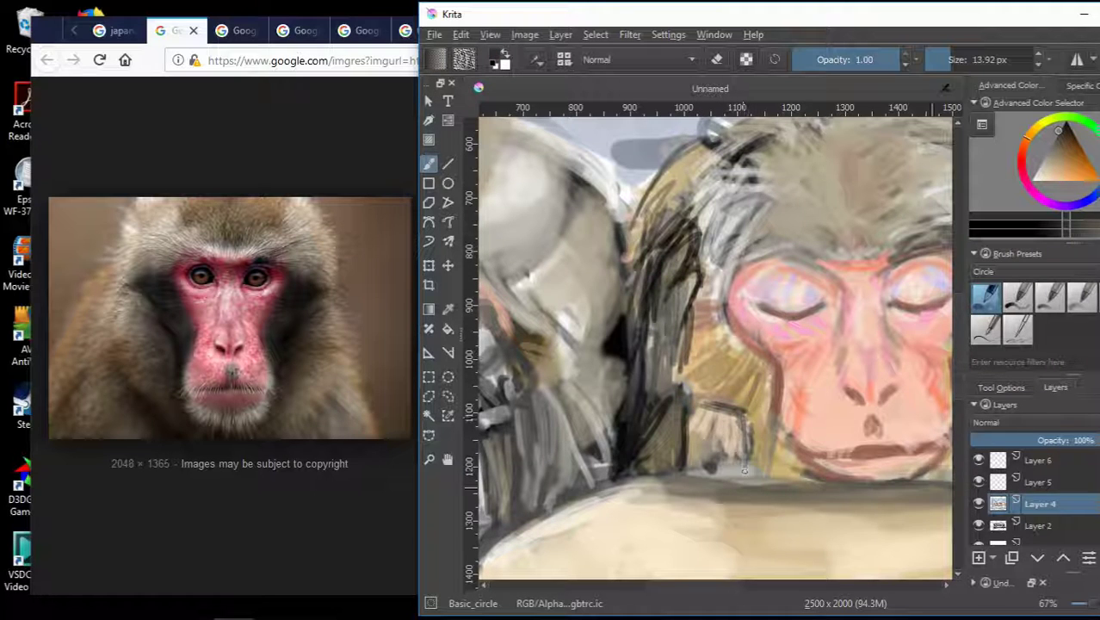
{"action": "key", "text": "Page_Up"}
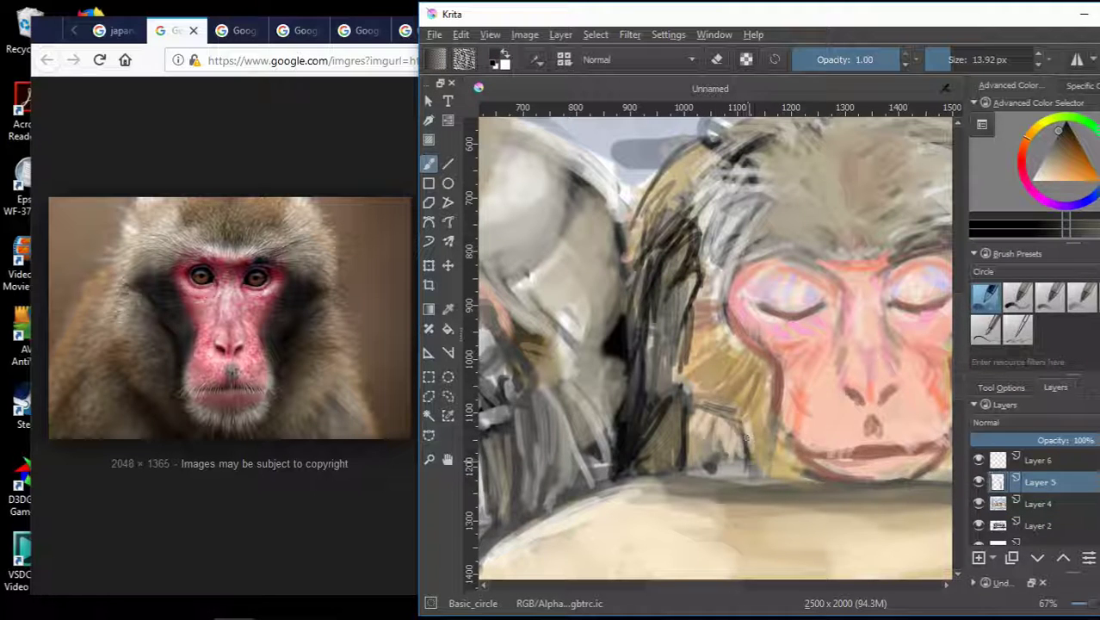
Repaint the middle monkey's lower lip and chin in a lighter sampled pink.
{"action": "left_click", "coordinate": [785, 442], "text": "ctrl"}
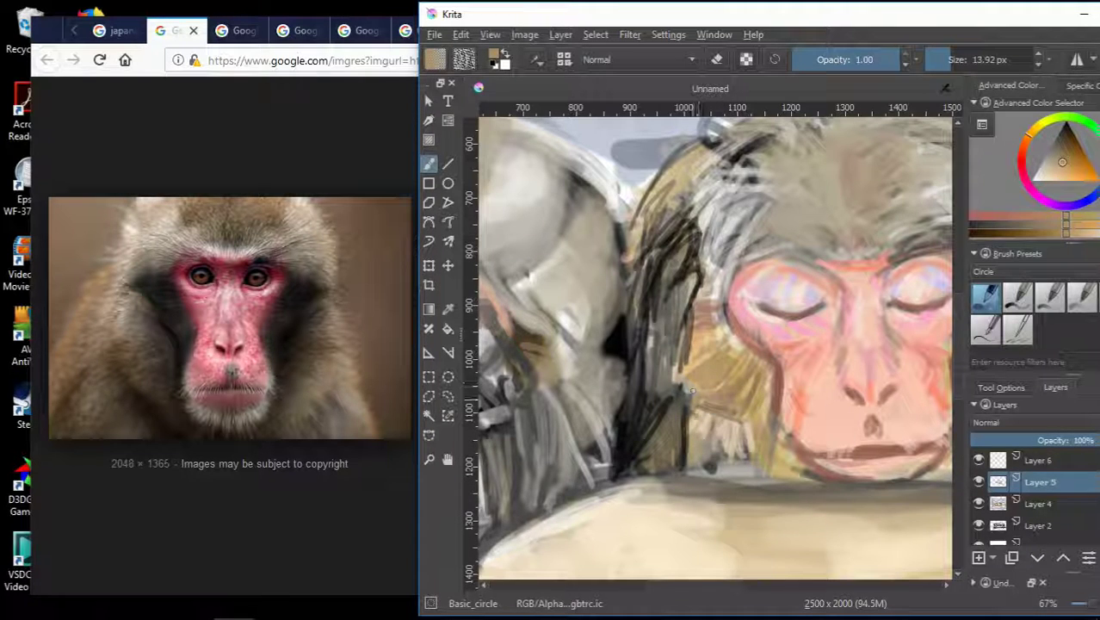
{"action": "left_click_drag", "start_coordinate": [843, 362], "coordinate": [631, 361]}
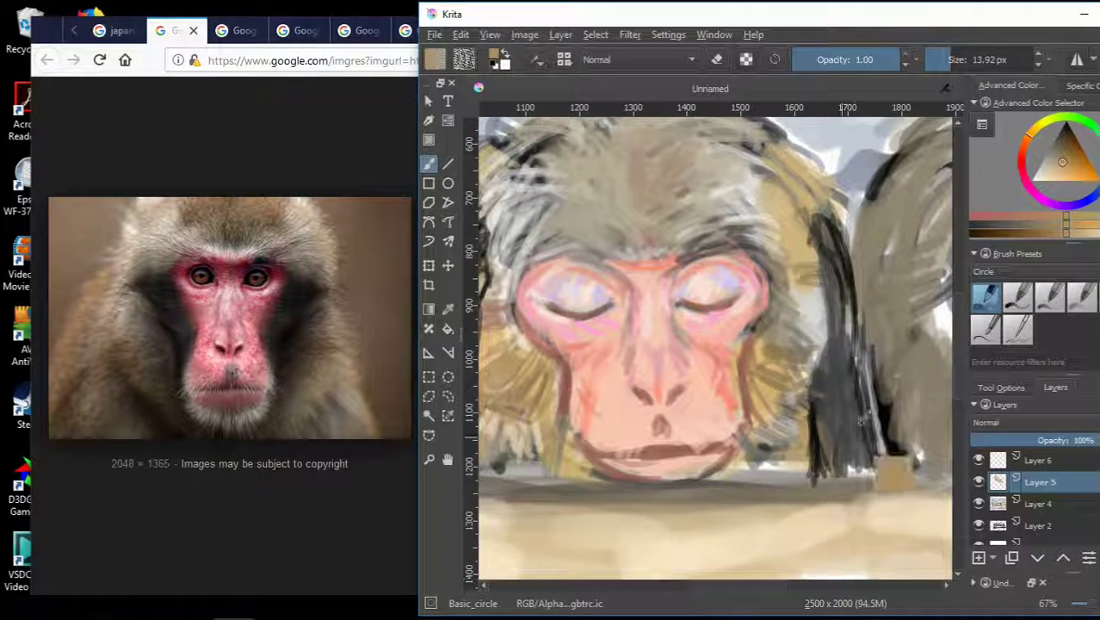
{"action": "left_click", "coordinate": [828, 360], "text": "ctrl"}
{"action": "left_click", "coordinate": [750, 426], "text": "ctrl"}
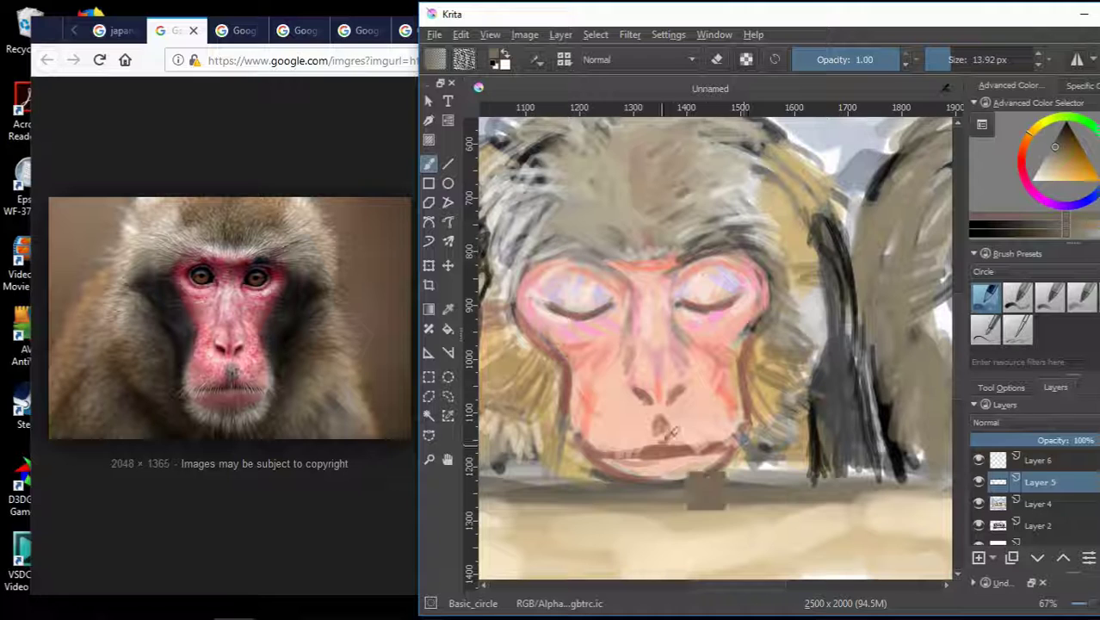
{"action": "left_click", "coordinate": [665, 471], "text": "ctrl"}
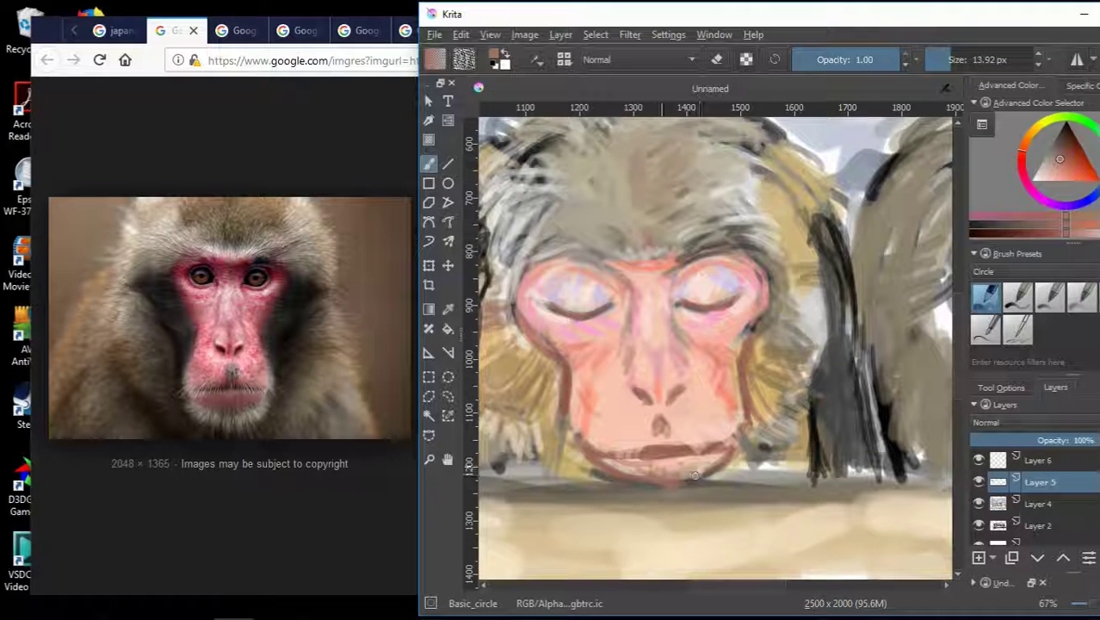
{"action": "left_click", "coordinate": [680, 470], "text": "ctrl"}
{"action": "left_click", "coordinate": [680, 477], "text": "ctrl"}
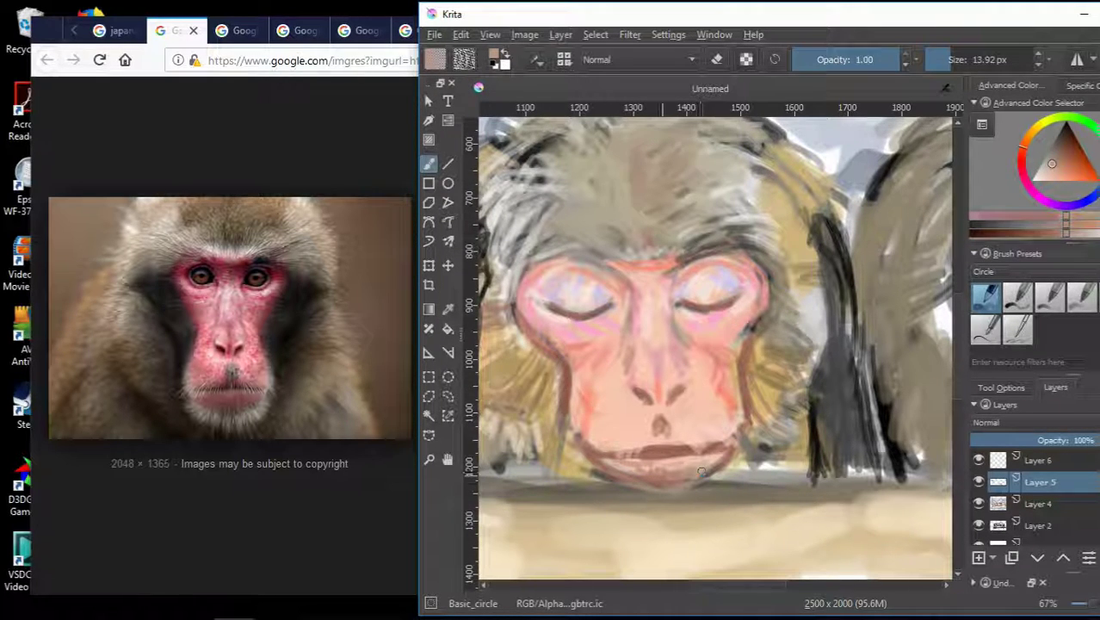
{"action": "left_click_drag", "start_coordinate": [669, 508], "coordinate": [712, 516]}
{"action": "left_click", "coordinate": [688, 516], "text": "ctrl"}
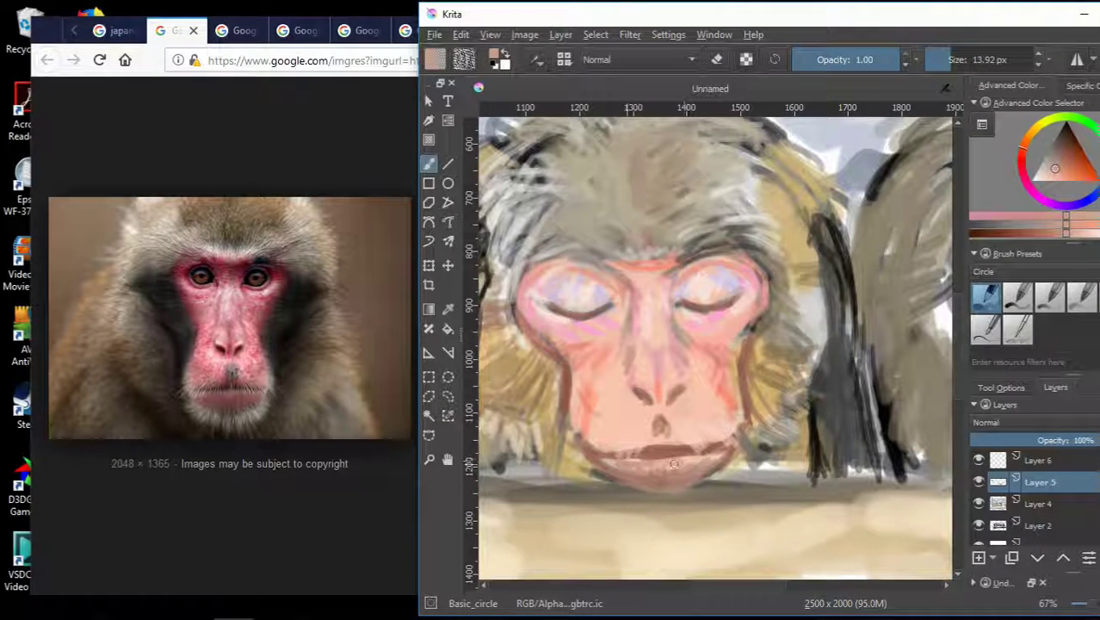
Paint pink strokes around the brow and left eye, with a dark stroke along the face's left edge.
{"action": "left_click", "coordinate": [659, 427], "text": "ctrl"}
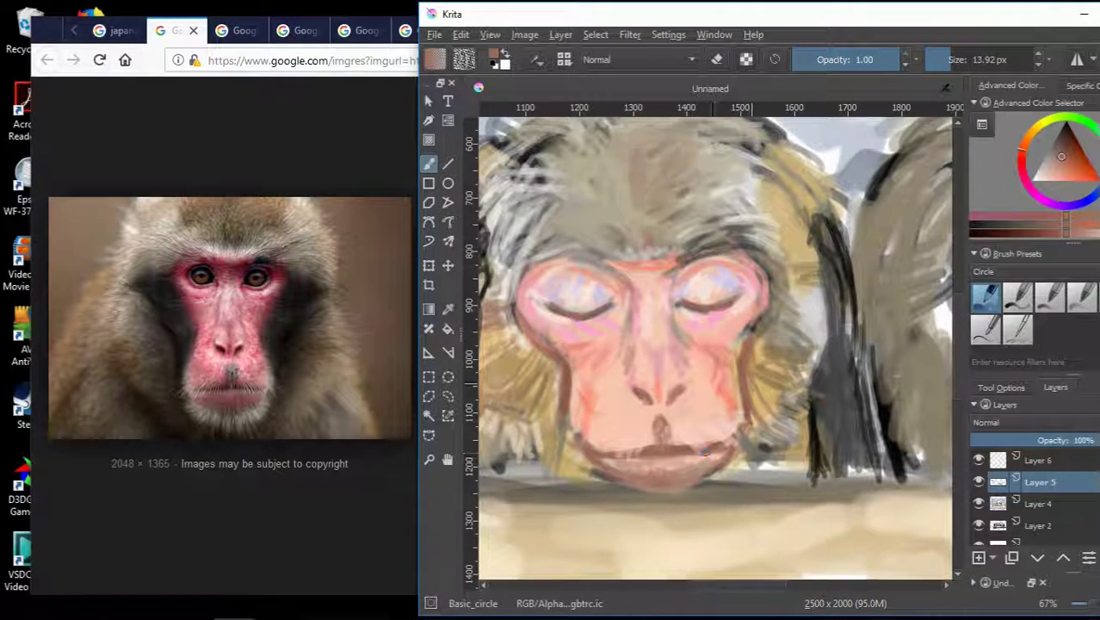
{"action": "scroll", "coordinate": [729, 247], "scroll_direction": "up", "scroll_amount": 2}
{"action": "mouse_move", "coordinate": [741, 284]}
{"action": "left_mouse_down"}
{"action": "mouse_move", "coordinate": [697, 242]}
{"action": "mouse_move", "coordinate": [632, 293]}
{"action": "mouse_move", "coordinate": [680, 236]}
{"action": "left_mouse_up"}
{"action": "scroll", "coordinate": [640, 234], "scroll_direction": "down", "scroll_amount": 2}
{"action": "mouse_move", "coordinate": [548, 263]}
{"action": "left_mouse_down"}
{"action": "mouse_move", "coordinate": [615, 241]}
{"action": "mouse_move", "coordinate": [626, 270]}
{"action": "left_mouse_up"}
{"action": "left_click_drag", "start_coordinate": [528, 233], "coordinate": [535, 284]}
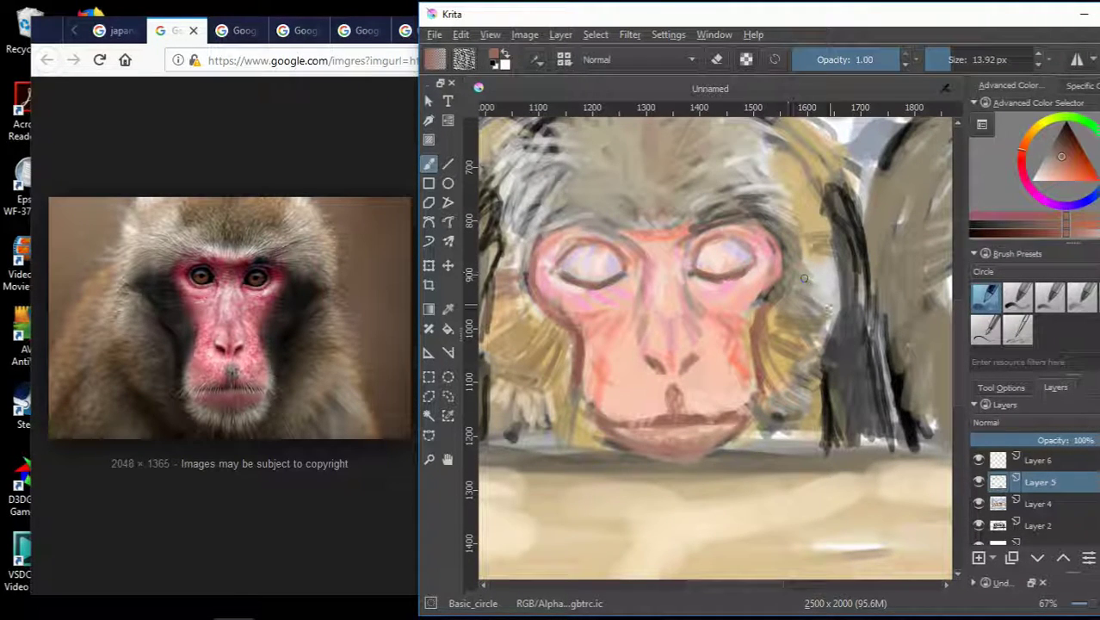
Sample pale pinks and a greyish tan from the face with the eyedropper.
{"action": "left_click", "coordinate": [777, 255], "text": "ctrl"}
{"action": "scroll", "coordinate": [678, 217], "scroll_direction": "up", "scroll_amount": 2}
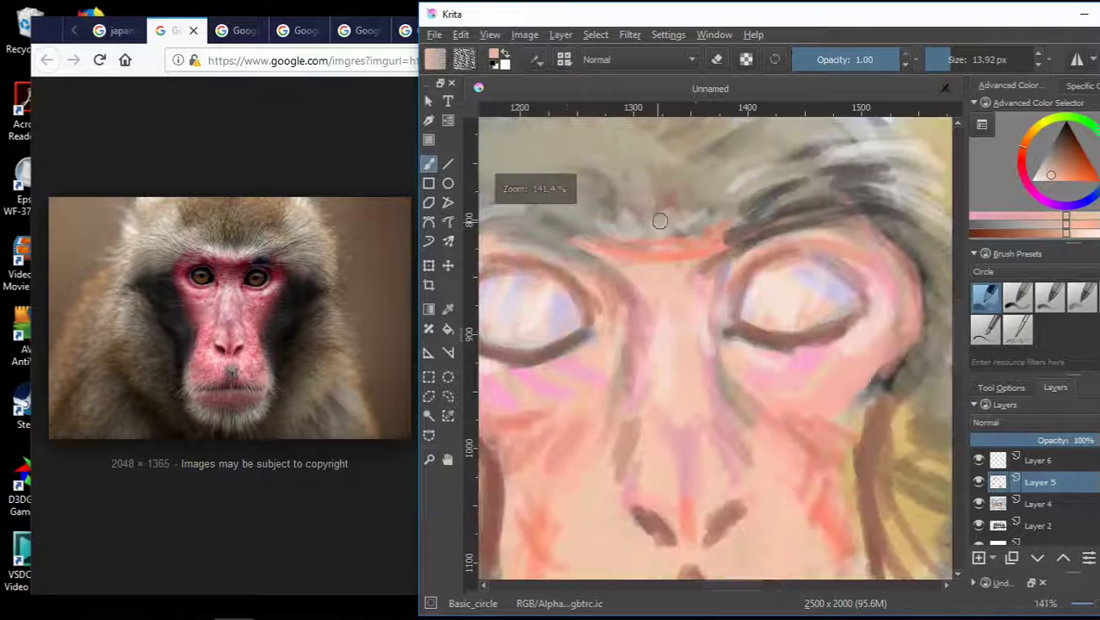
{"action": "scroll", "coordinate": [641, 257], "scroll_direction": "down", "scroll_amount": 2}
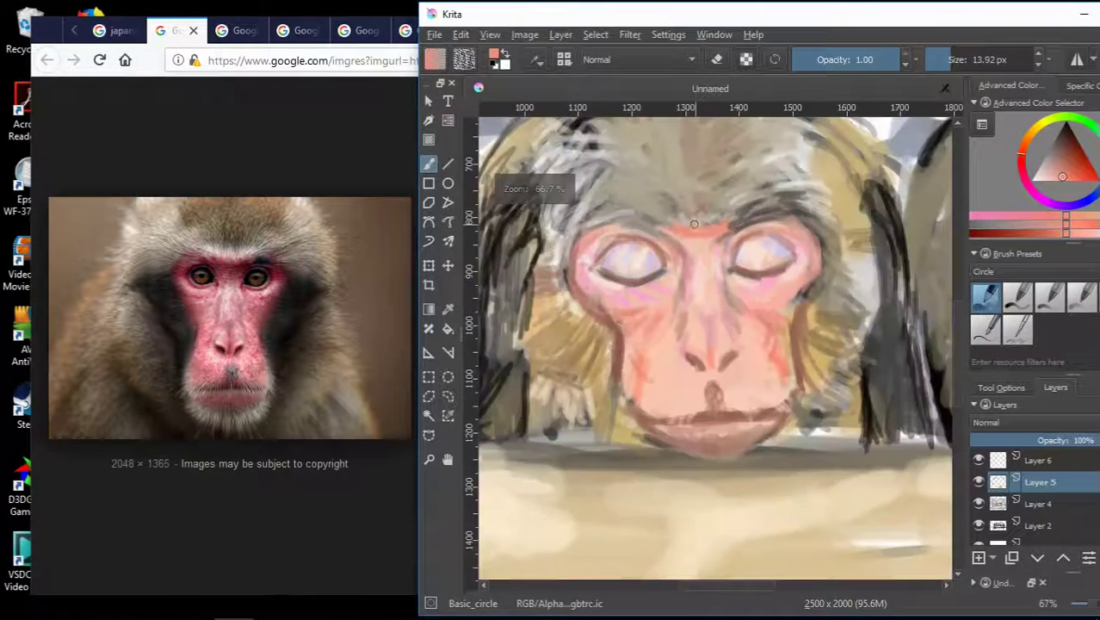
{"action": "scroll", "coordinate": [635, 154], "scroll_direction": "up", "scroll_amount": 1}
{"action": "left_click", "coordinate": [534, 245], "text": "ctrl"}
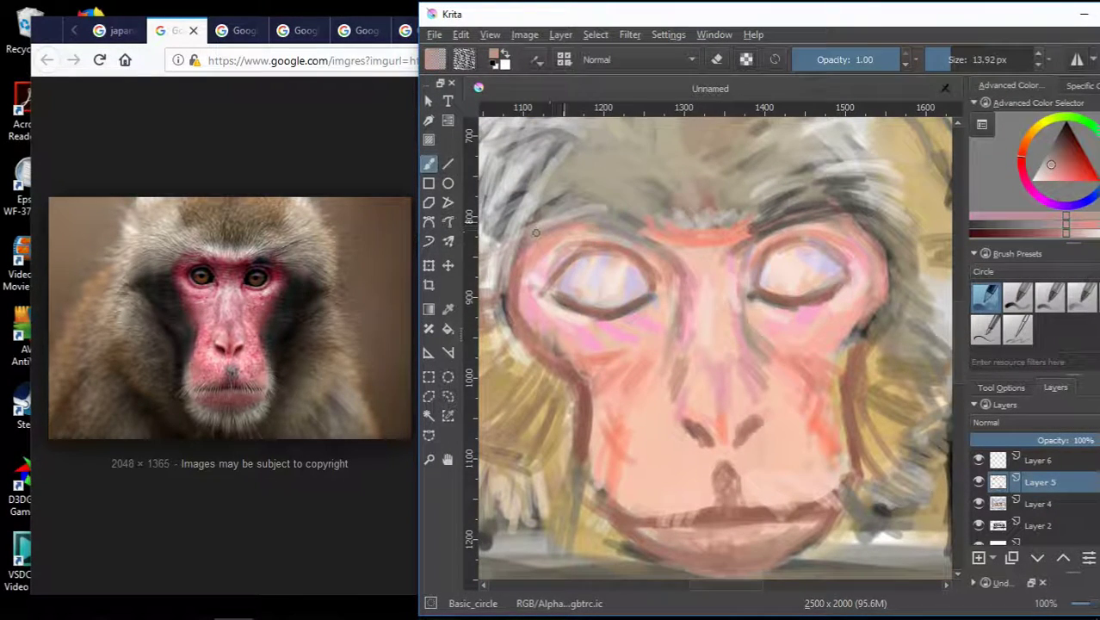
{"action": "left_click", "coordinate": [606, 238], "text": "ctrl"}
{"action": "left_click", "coordinate": [559, 220], "text": "ctrl"}
{"action": "left_click", "coordinate": [579, 297], "text": "ctrl"}
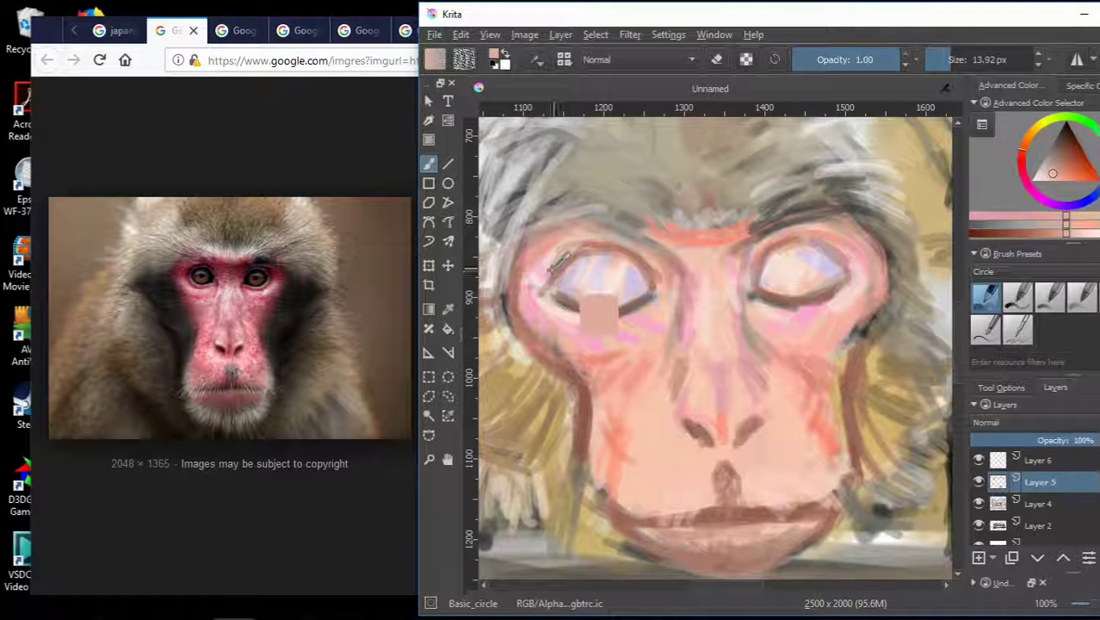
Paint dark grey-brown hair strokes at the top left of the head and beside the face.
{"action": "left_click", "coordinate": [866, 204], "text": "ctrl"}
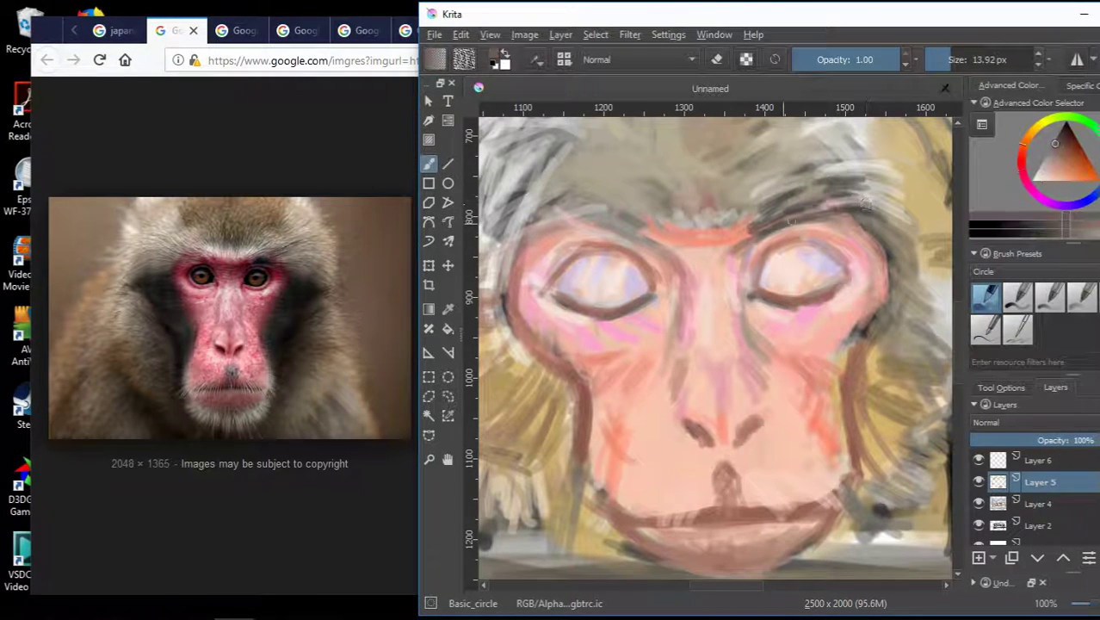
{"action": "scroll", "coordinate": [558, 169], "scroll_direction": "down", "scroll_amount": 3}
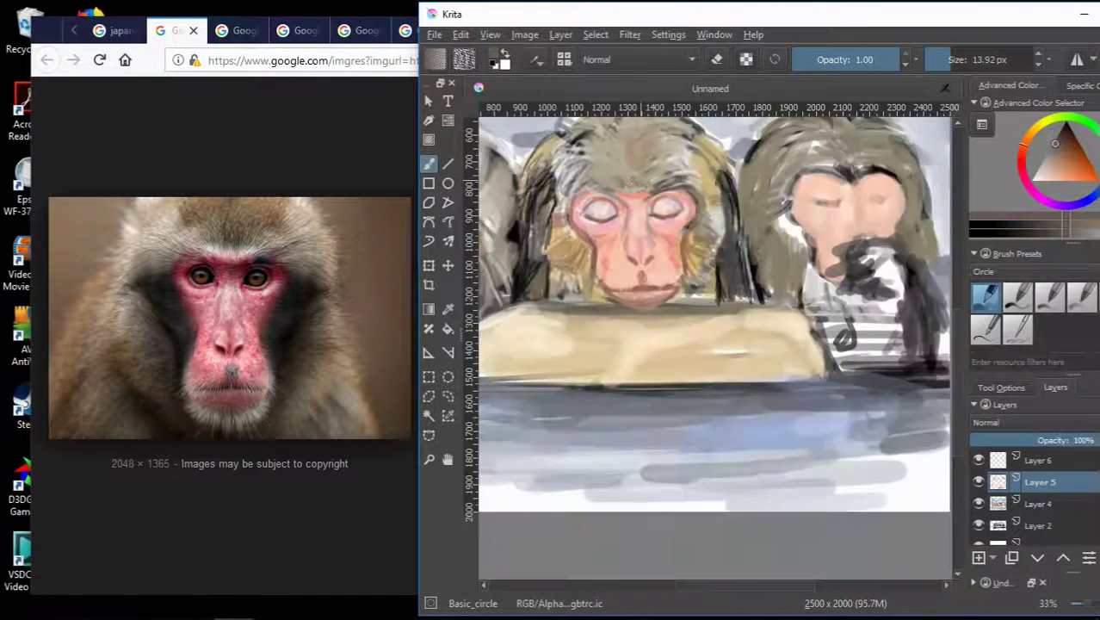
{"action": "scroll", "coordinate": [558, 170], "scroll_direction": "up", "scroll_amount": 2}
{"action": "left_click", "coordinate": [550, 185], "text": "ctrl"}
{"action": "left_click_drag", "start_coordinate": [586, 168], "coordinate": [538, 188]}
{"action": "left_click_drag", "start_coordinate": [503, 225], "coordinate": [497, 249]}
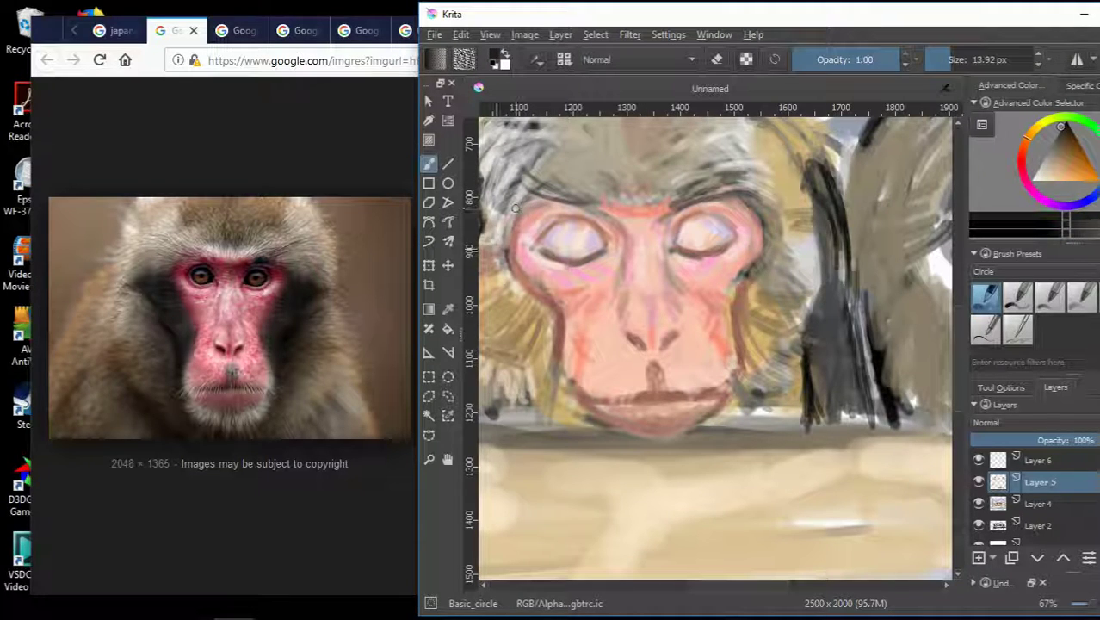
Paint dark hair across the forehead above the eyes and on the upper forehead.
{"action": "scroll", "coordinate": [583, 289], "scroll_direction": "down", "scroll_amount": 3}
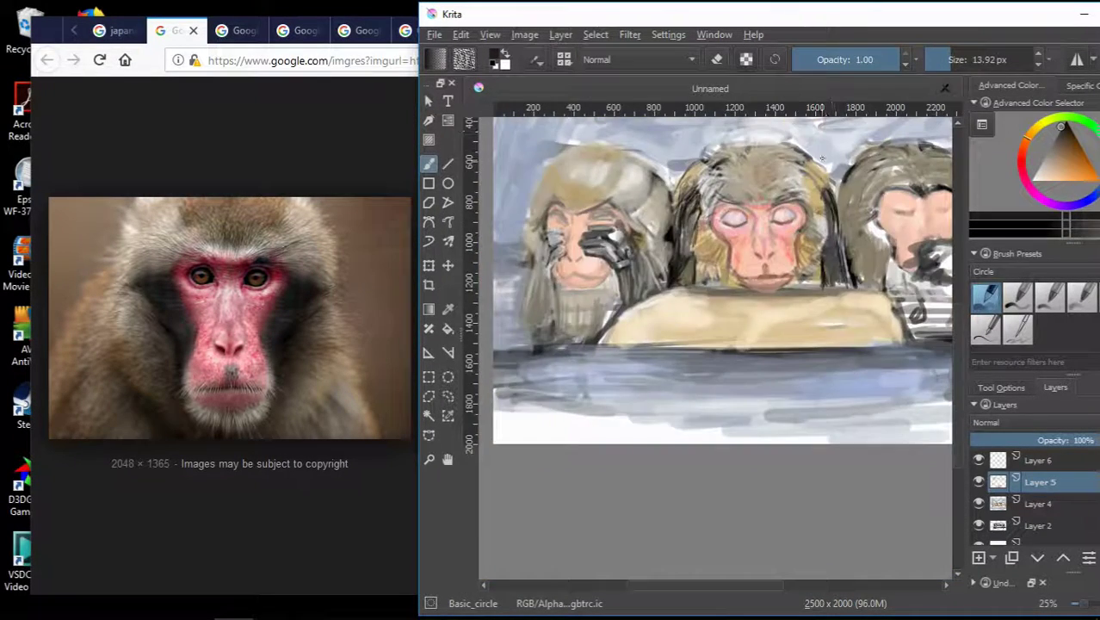
{"action": "scroll", "coordinate": [774, 215], "scroll_direction": "up", "scroll_amount": 3}
{"action": "left_click", "coordinate": [929, 185], "text": "ctrl"}
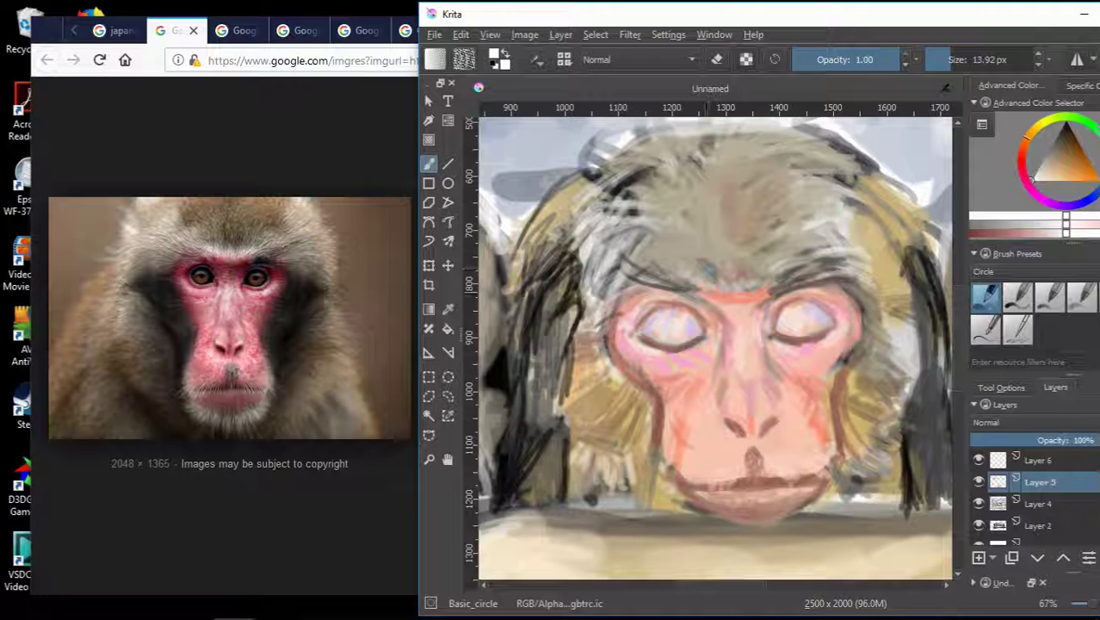
{"action": "left_click", "coordinate": [762, 274], "text": "ctrl"}
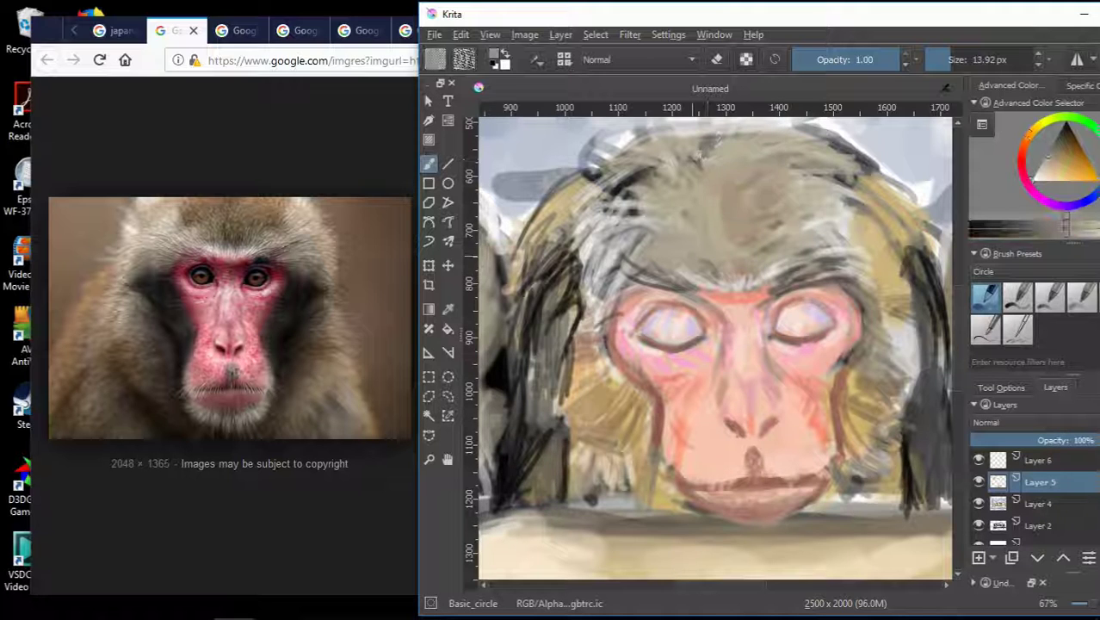
{"action": "left_click", "coordinate": [826, 274], "text": "ctrl"}
{"action": "mouse_move", "coordinate": [711, 267]}
{"action": "left_mouse_down"}
{"action": "mouse_move", "coordinate": [767, 260]}
{"action": "mouse_move", "coordinate": [746, 272]}
{"action": "left_mouse_up"}
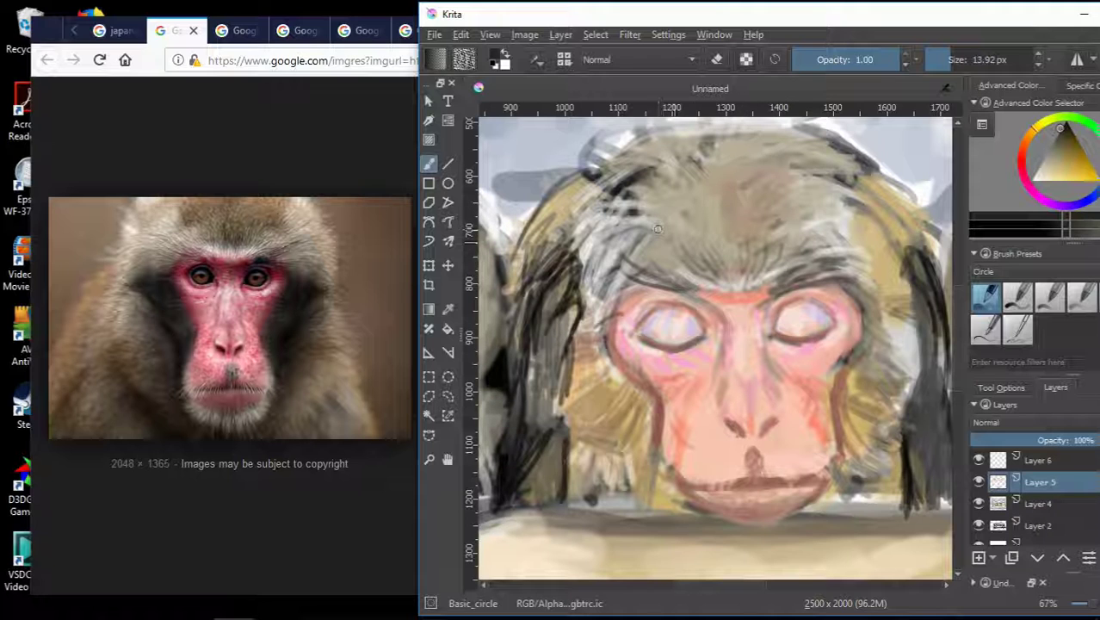
{"action": "mouse_move", "coordinate": [658, 228]}
{"action": "left_mouse_down"}
{"action": "mouse_move", "coordinate": [633, 244]}
{"action": "mouse_move", "coordinate": [648, 202]}
{"action": "left_mouse_up"}
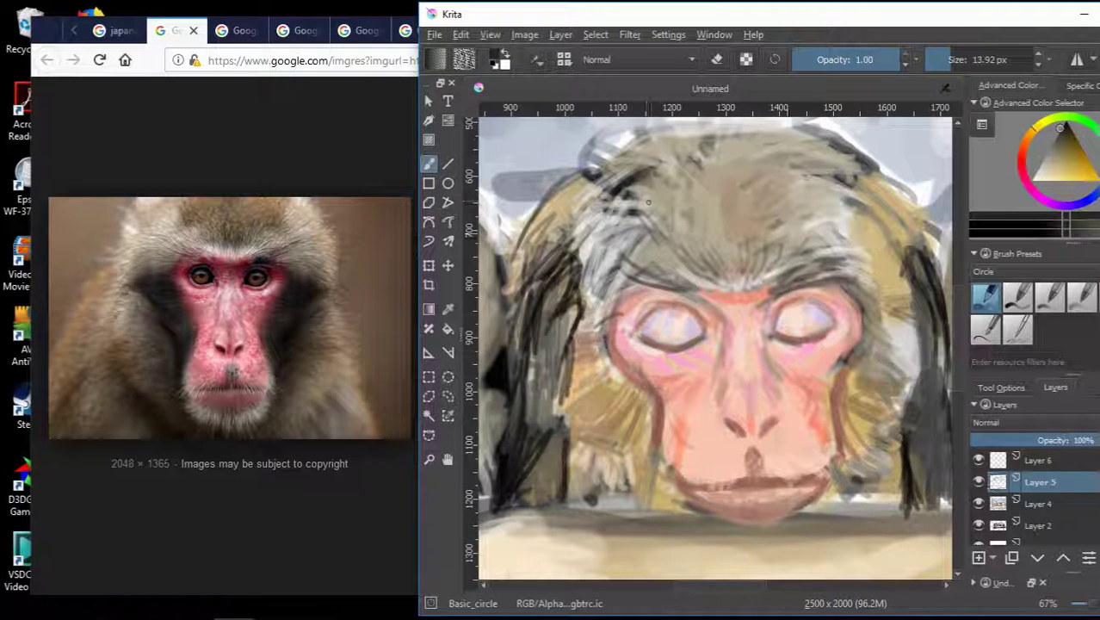
{"action": "mouse_move", "coordinate": [817, 183]}
{"action": "left_mouse_down"}
{"action": "mouse_move", "coordinate": [809, 221]}
{"action": "mouse_move", "coordinate": [790, 219]}
{"action": "left_mouse_up"}
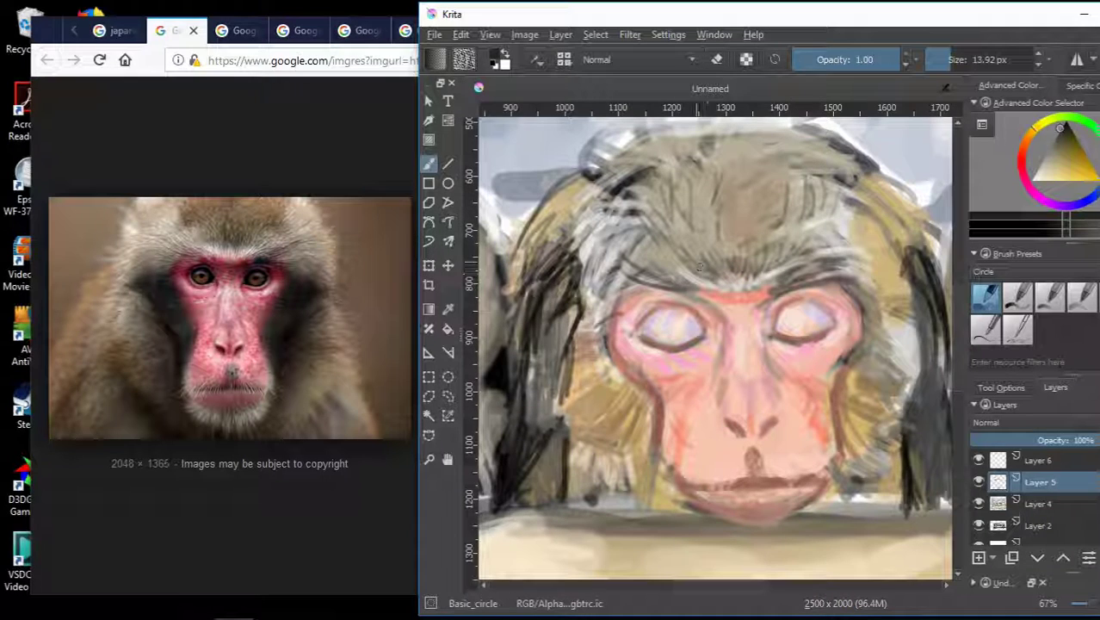
{"action": "left_click_drag", "start_coordinate": [740, 227], "coordinate": [735, 256]}
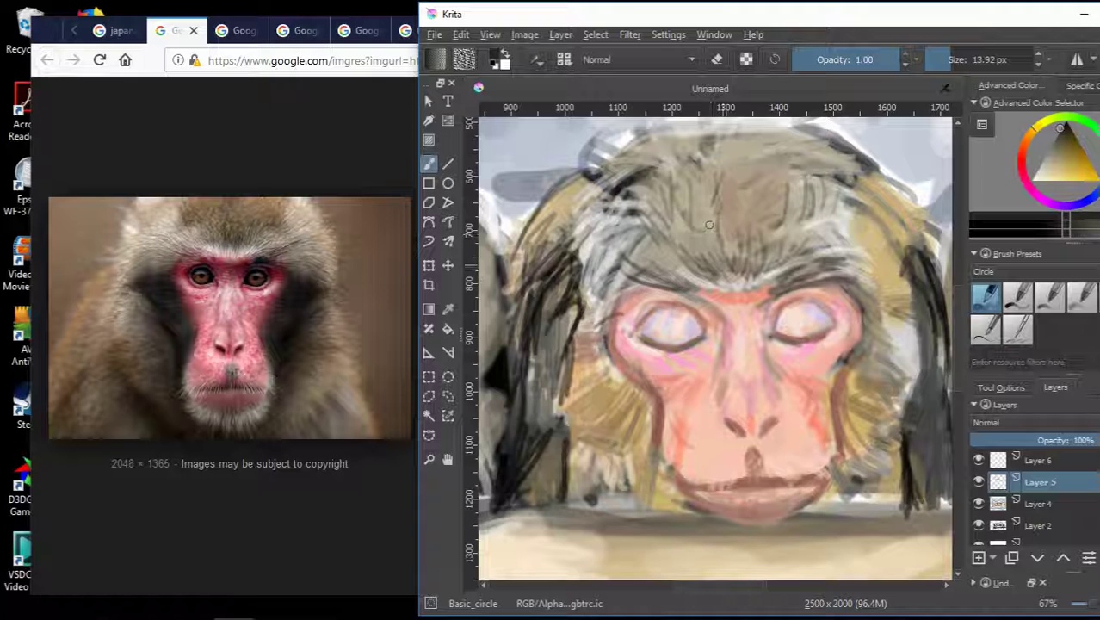
Sample greyish and orange tans from the fur and paint light grey hair on the crown.
{"action": "left_click", "coordinate": [930, 372], "text": "ctrl"}
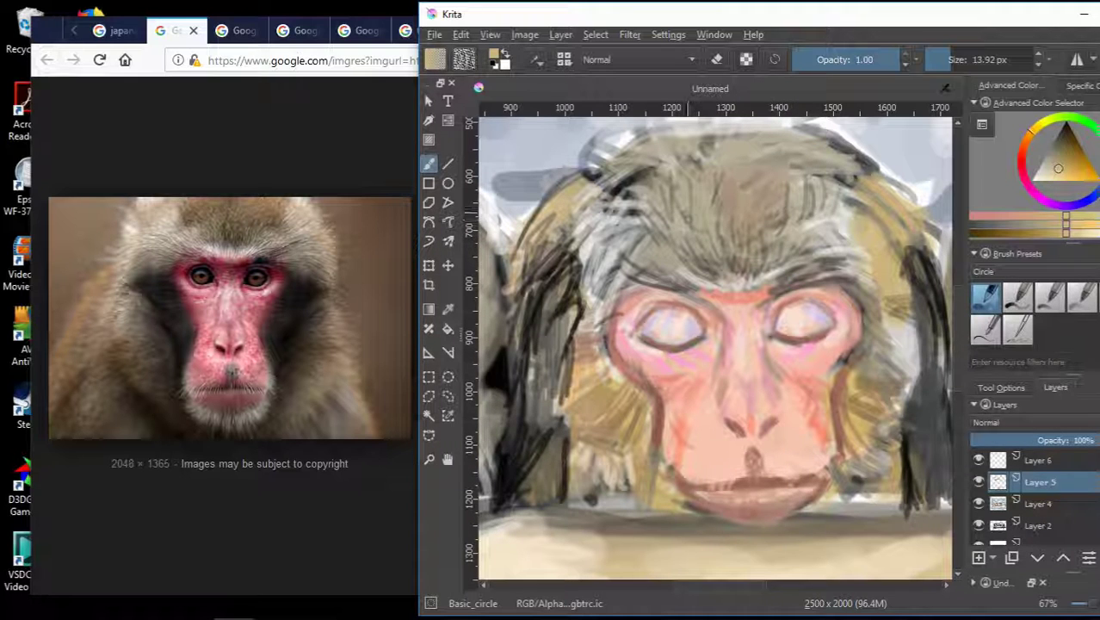
{"action": "left_click", "coordinate": [765, 217], "text": "ctrl"}
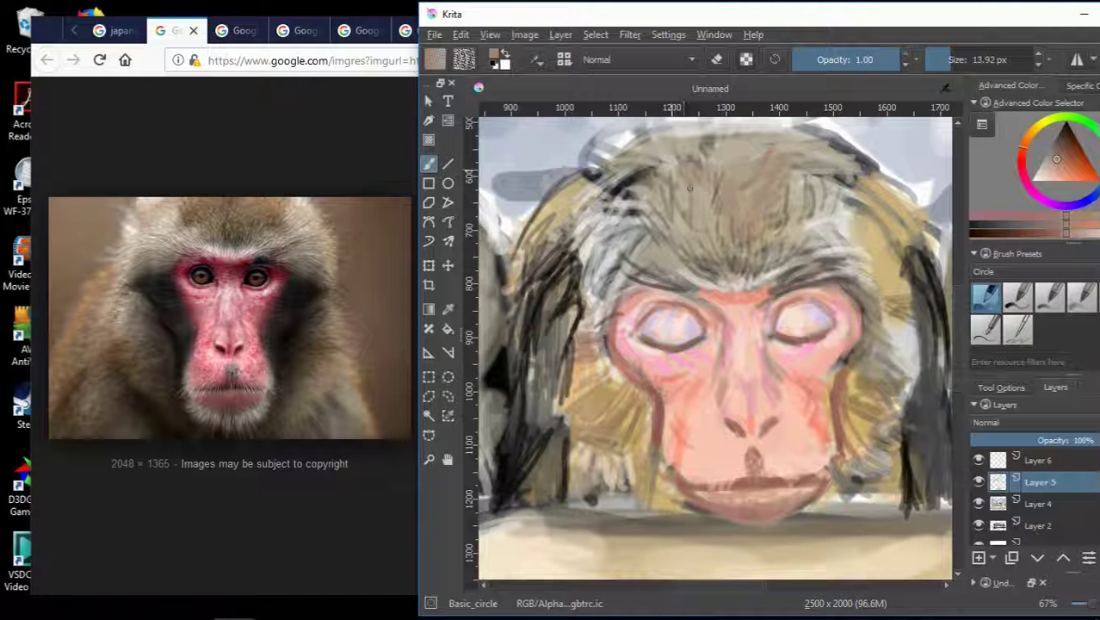
{"action": "left_click", "coordinate": [869, 215], "text": "ctrl"}
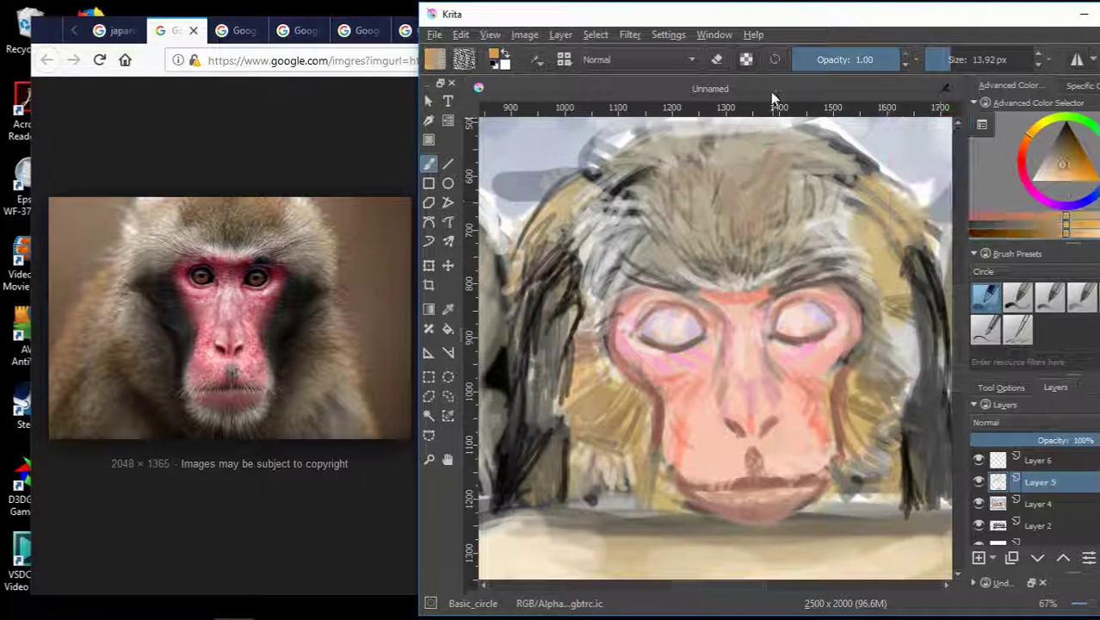
{"action": "left_click", "coordinate": [898, 187], "text": "ctrl"}
{"action": "left_click", "coordinate": [755, 162], "text": "ctrl"}
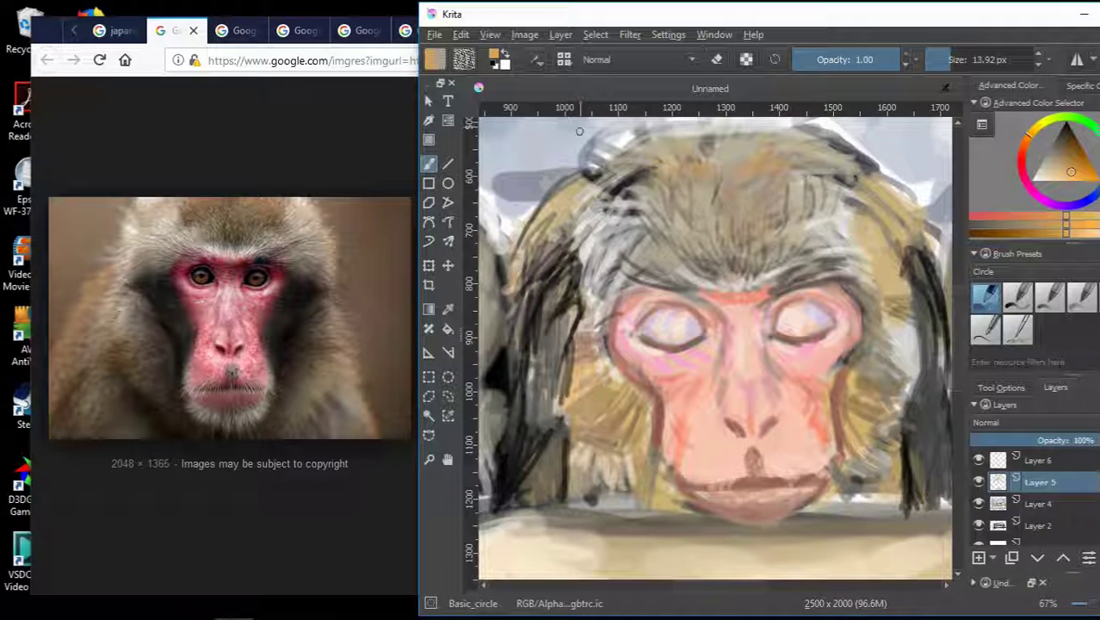
{"action": "left_click_drag", "start_coordinate": [579, 131], "coordinate": [582, 204]}
Paint light grey hair beside the face's left side and dark strokes lower on the left hair.
{"action": "scroll", "coordinate": [797, 193], "scroll_direction": "down", "scroll_amount": 1}
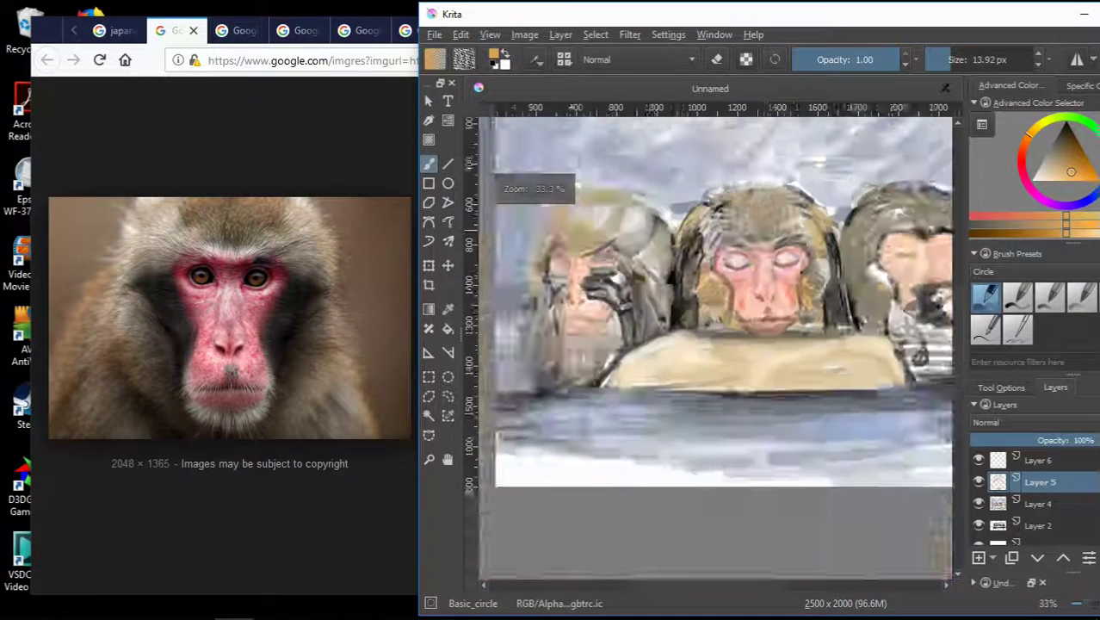
{"action": "scroll", "coordinate": [794, 223], "scroll_direction": "down", "scroll_amount": 1}
{"action": "scroll", "coordinate": [680, 177], "scroll_direction": "up", "scroll_amount": 1}
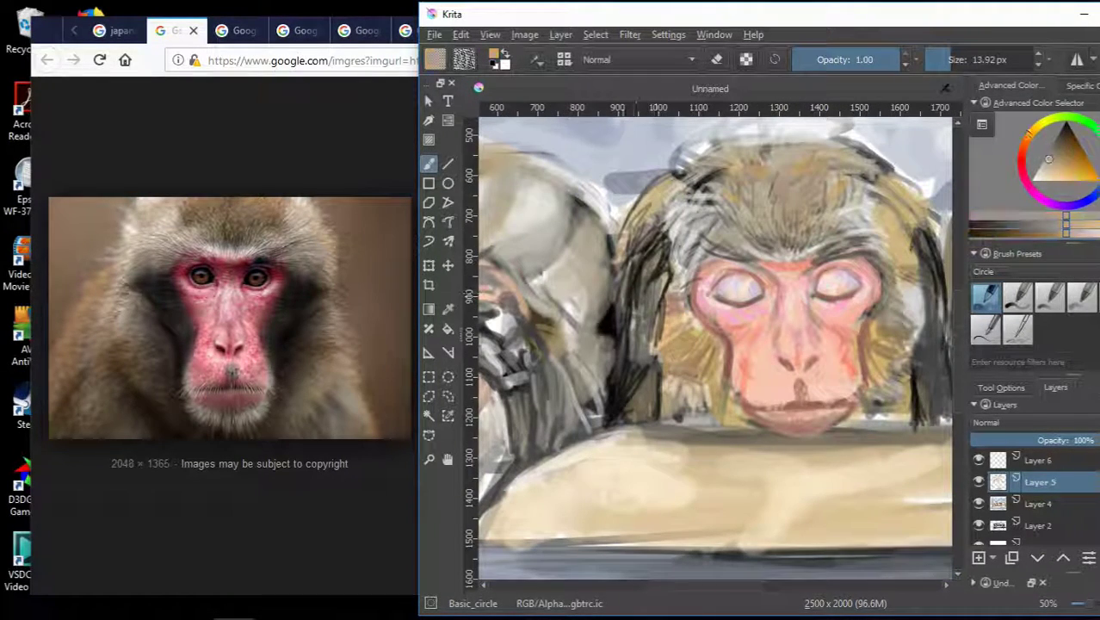
{"action": "left_click", "coordinate": [712, 319], "text": "ctrl"}
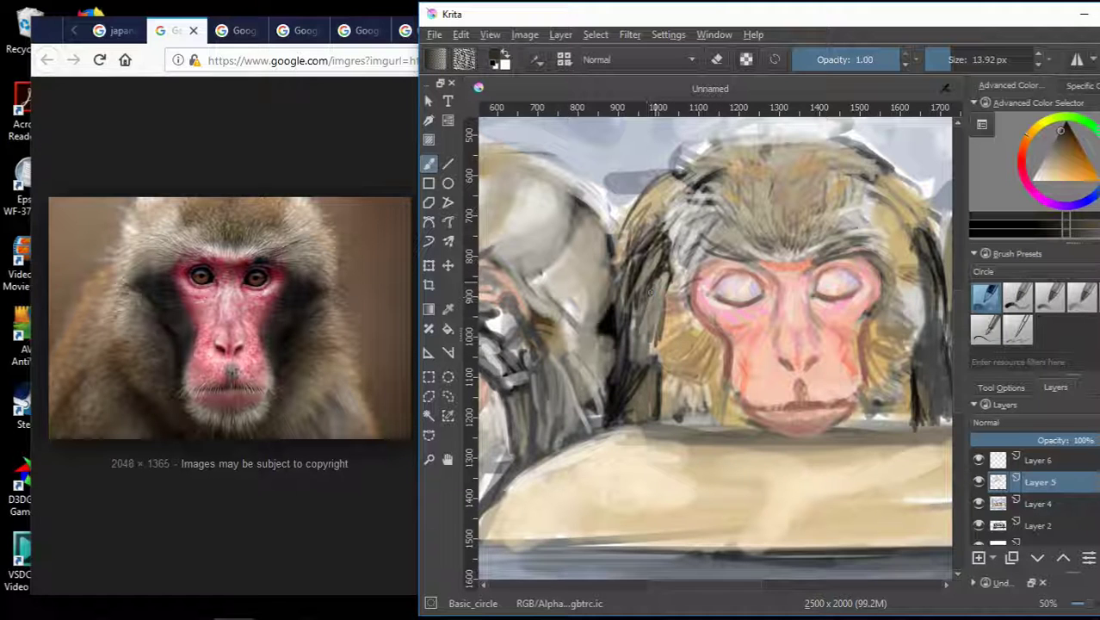
{"action": "left_click", "coordinate": [714, 284], "text": "ctrl"}
{"action": "scroll", "coordinate": [685, 229], "scroll_direction": "up", "scroll_amount": 2}
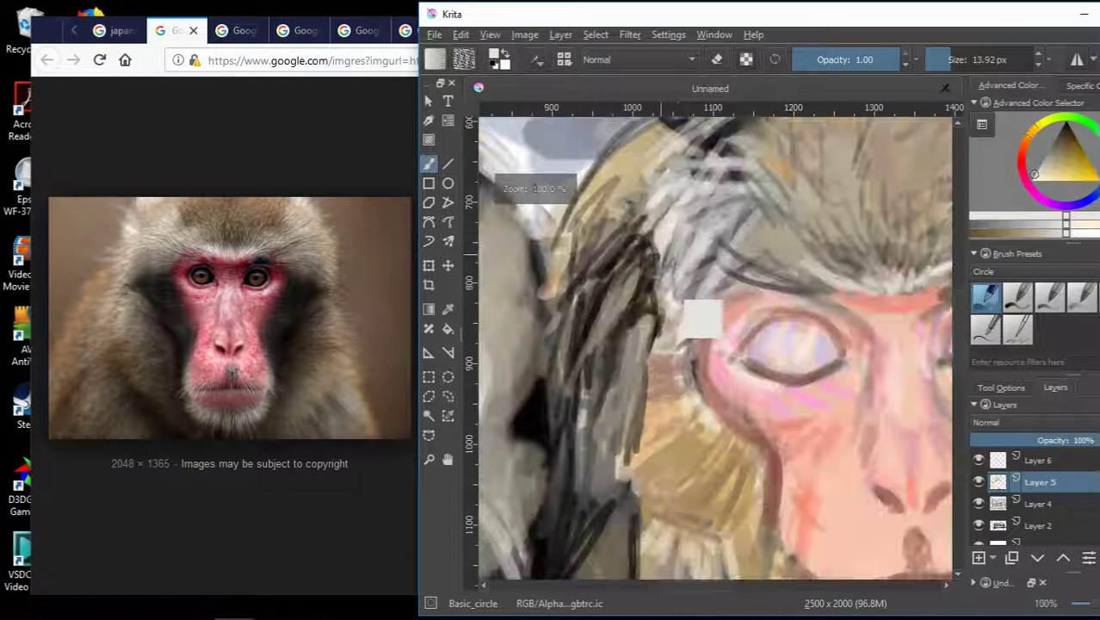
{"action": "mouse_move", "coordinate": [602, 274]}
{"action": "left_mouse_down"}
{"action": "mouse_move", "coordinate": [564, 429]}
{"action": "mouse_move", "coordinate": [615, 237]}
{"action": "mouse_move", "coordinate": [572, 357]}
{"action": "mouse_move", "coordinate": [646, 220]}
{"action": "left_mouse_up"}
{"action": "left_click", "coordinate": [586, 269], "text": "ctrl"}
{"action": "mouse_move", "coordinate": [555, 331]}
{"action": "left_mouse_down"}
{"action": "mouse_move", "coordinate": [604, 228]}
{"action": "mouse_move", "coordinate": [538, 374]}
{"action": "left_mouse_up"}
Thicken the left hair strand with alternating sampled dark grey and light strokes.
{"action": "left_click", "coordinate": [616, 258], "text": "ctrl"}
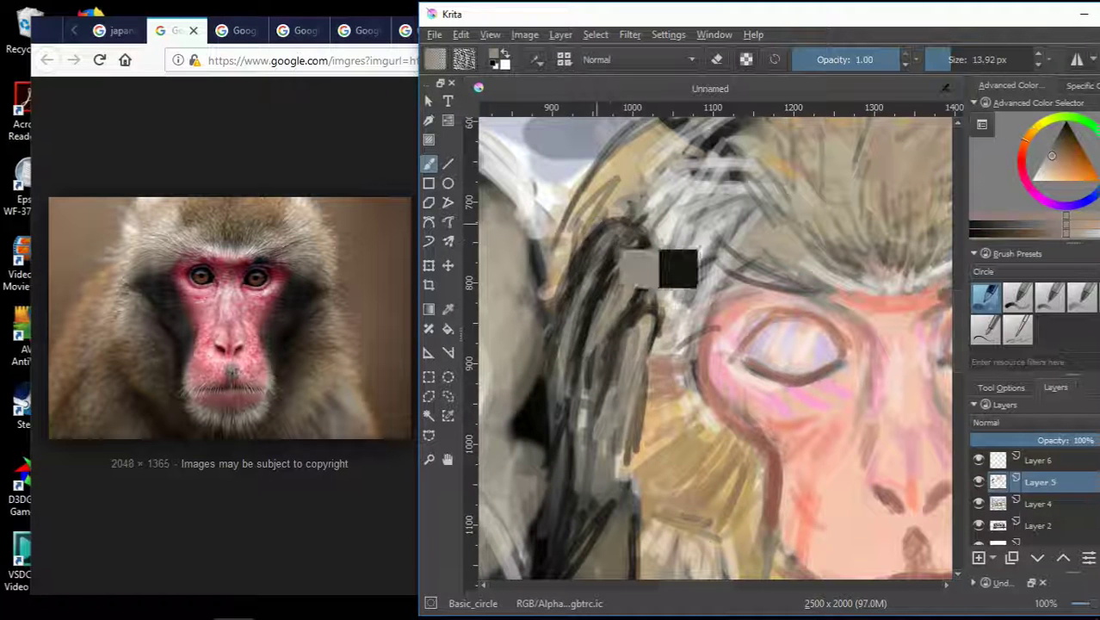
{"action": "mouse_move", "coordinate": [608, 205]}
{"action": "left_mouse_down"}
{"action": "mouse_move", "coordinate": [575, 246]}
{"action": "mouse_move", "coordinate": [568, 335]}
{"action": "mouse_move", "coordinate": [629, 232]}
{"action": "left_mouse_up"}
{"action": "left_click", "coordinate": [632, 176], "text": "ctrl"}
{"action": "mouse_move", "coordinate": [641, 168]}
{"action": "left_mouse_down"}
{"action": "mouse_move", "coordinate": [624, 185]}
{"action": "mouse_move", "coordinate": [637, 202]}
{"action": "mouse_move", "coordinate": [611, 197]}
{"action": "mouse_move", "coordinate": [568, 336]}
{"action": "left_mouse_up"}
{"action": "left_click", "coordinate": [687, 216], "text": "ctrl"}
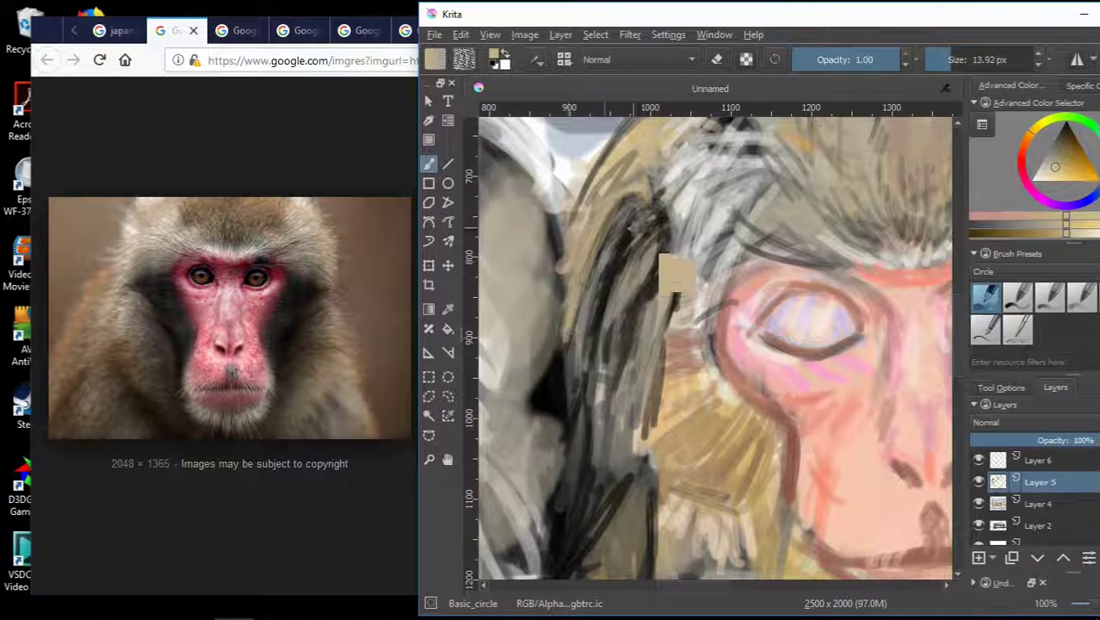
{"action": "left_click", "coordinate": [652, 250], "text": "ctrl"}
{"action": "mouse_move", "coordinate": [632, 220]}
{"action": "left_mouse_down"}
{"action": "mouse_move", "coordinate": [613, 255]}
{"action": "mouse_move", "coordinate": [620, 314]}
{"action": "mouse_move", "coordinate": [633, 260]}
{"action": "mouse_move", "coordinate": [605, 374]}
{"action": "left_mouse_up"}
{"action": "left_click", "coordinate": [593, 278], "text": "ctrl"}
{"action": "left_click_drag", "start_coordinate": [589, 241], "coordinate": [575, 332]}
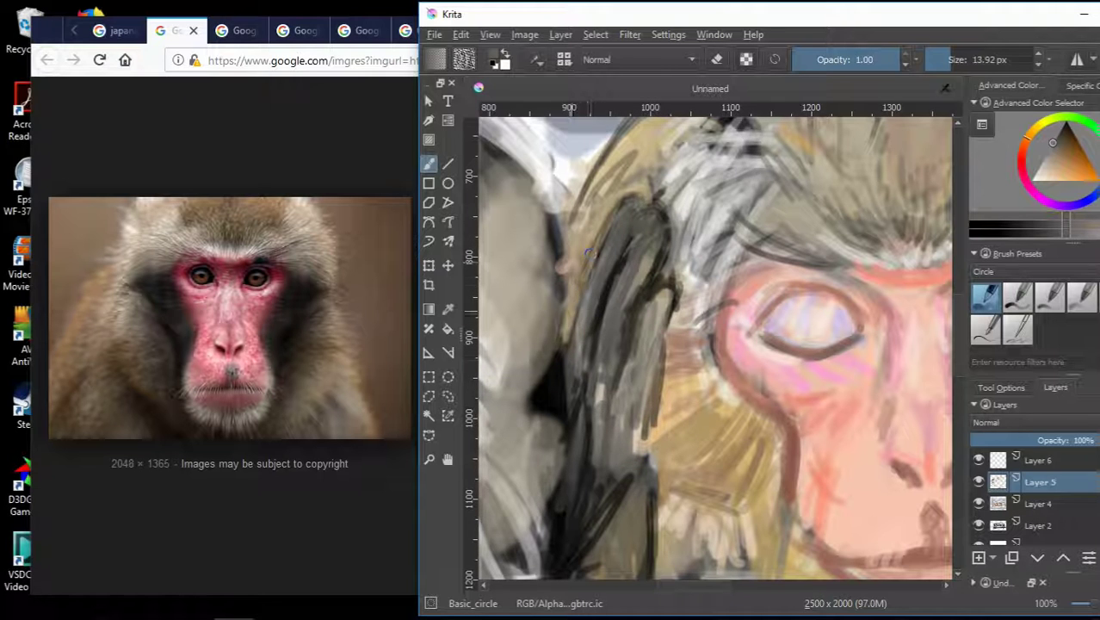
{"action": "left_click_drag", "start_coordinate": [577, 267], "coordinate": [568, 338]}
{"action": "key", "text": "minus"}
{"action": "key", "text": "minus"}
Darken both eyelid lines and add strokes on the brow ridge, nose bridge and beside the right eye.
{"action": "key", "text": "plus"}
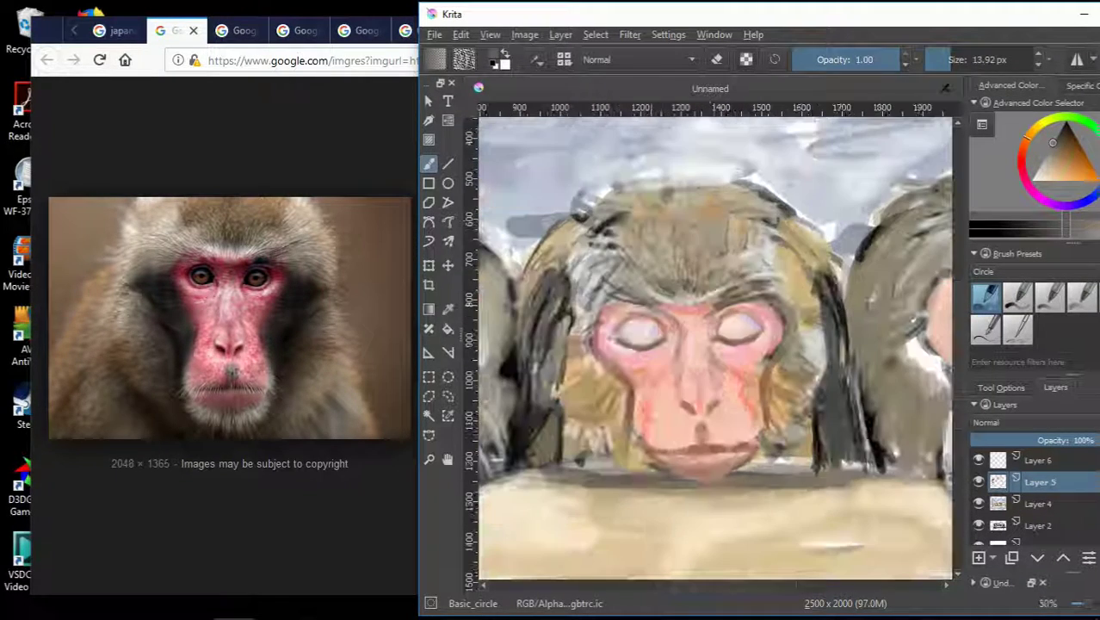
{"action": "key", "text": "plus"}
{"action": "left_click_drag", "start_coordinate": [595, 377], "coordinate": [699, 381]}
{"action": "left_click_drag", "start_coordinate": [802, 378], "coordinate": [881, 370]}
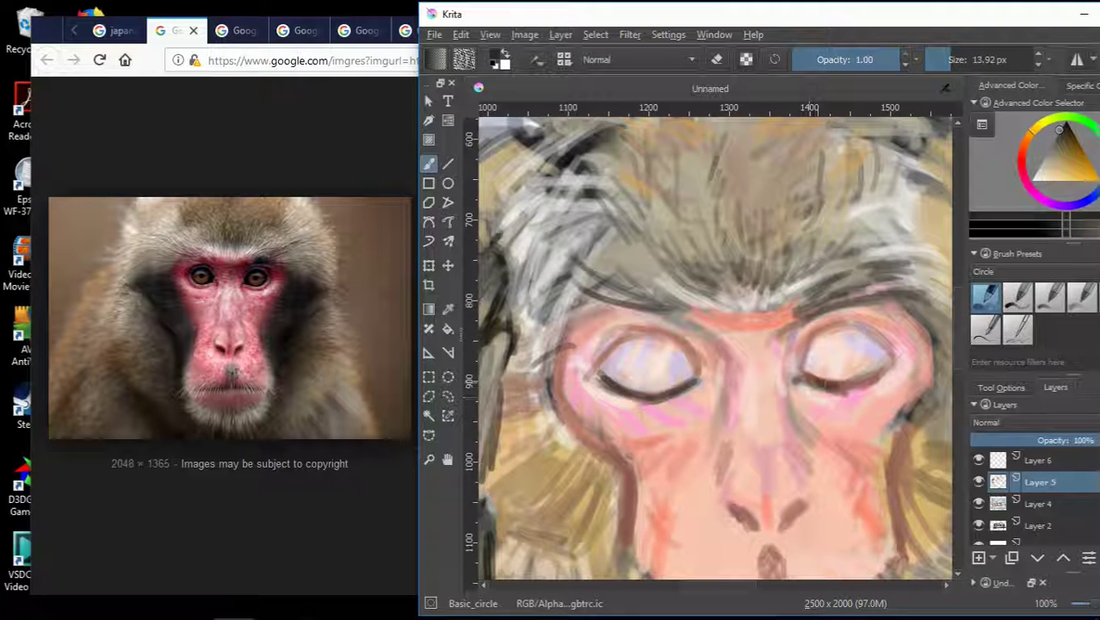
{"action": "left_click_drag", "start_coordinate": [749, 320], "coordinate": [727, 327]}
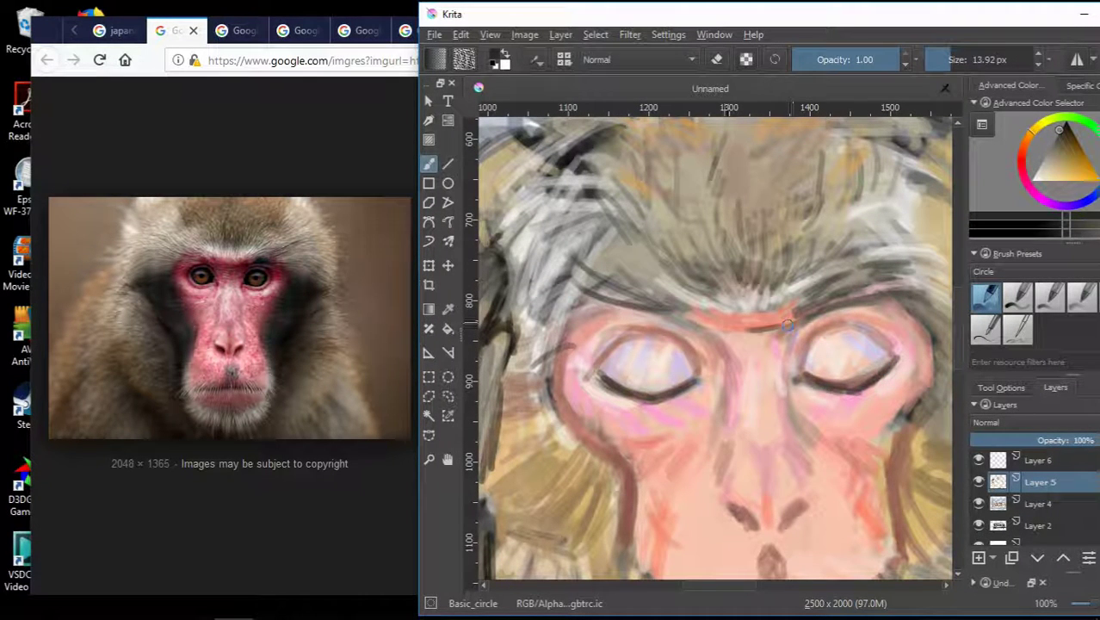
{"action": "left_click_drag", "start_coordinate": [711, 384], "coordinate": [719, 438]}
{"action": "left_click_drag", "start_coordinate": [790, 392], "coordinate": [796, 413]}
{"action": "key", "text": "minus"}
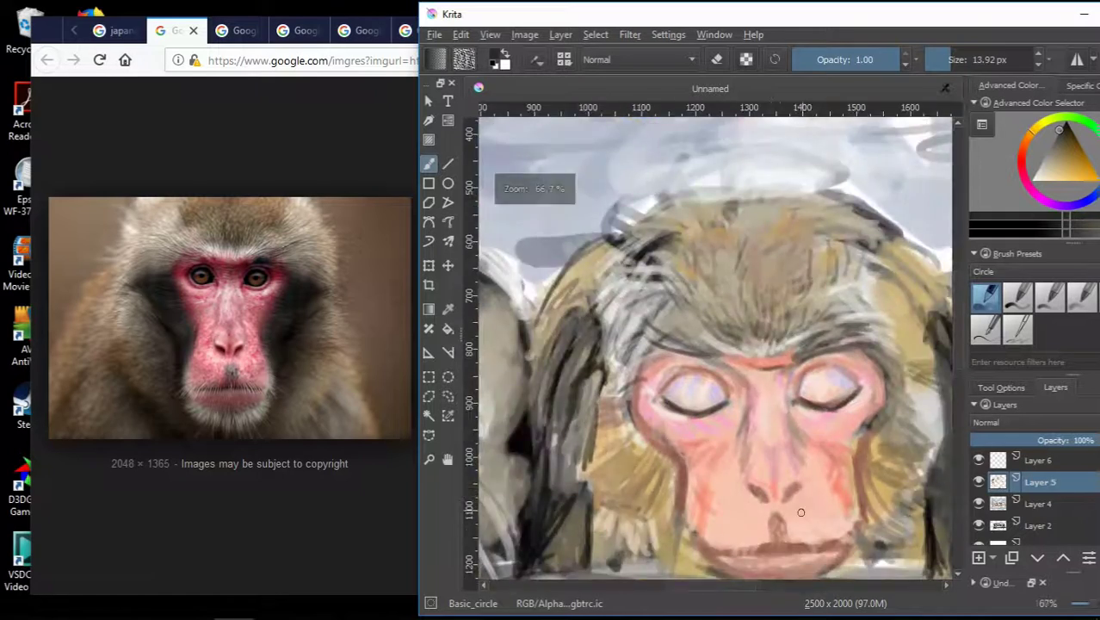
{"action": "key", "text": "plus"}
Smooth light pink over the marks between the nostrils and sample a darker skin shade.
{"action": "left_click", "coordinate": [791, 466], "text": "ctrl"}
{"action": "scroll", "coordinate": [716, 378], "scroll_direction": "down", "scroll_amount": 3}
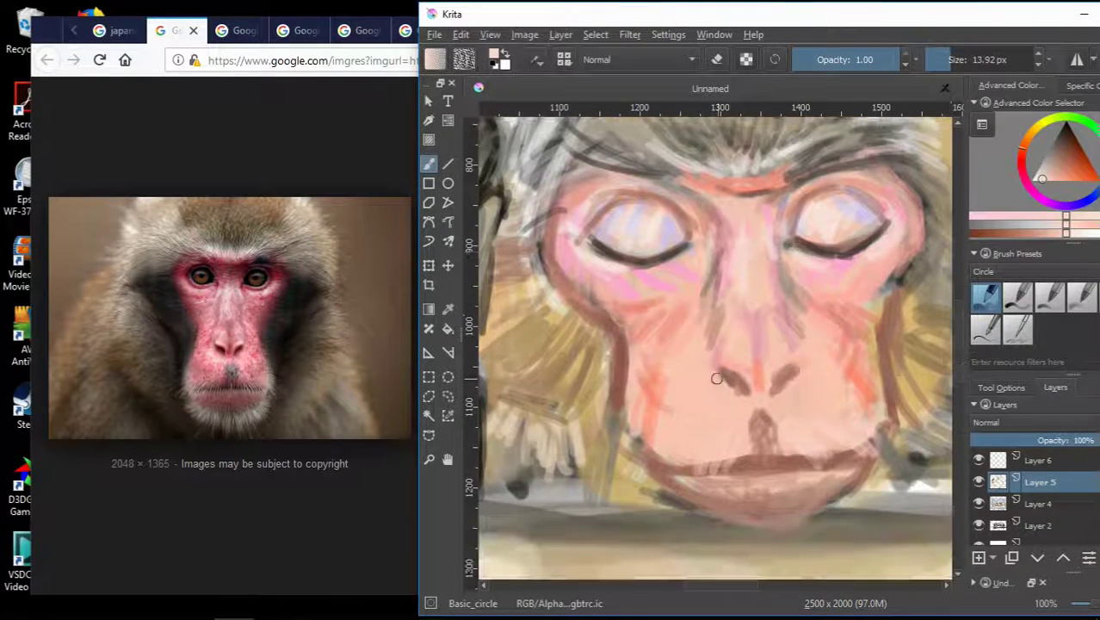
{"action": "left_click_drag", "start_coordinate": [736, 397], "coordinate": [785, 392]}
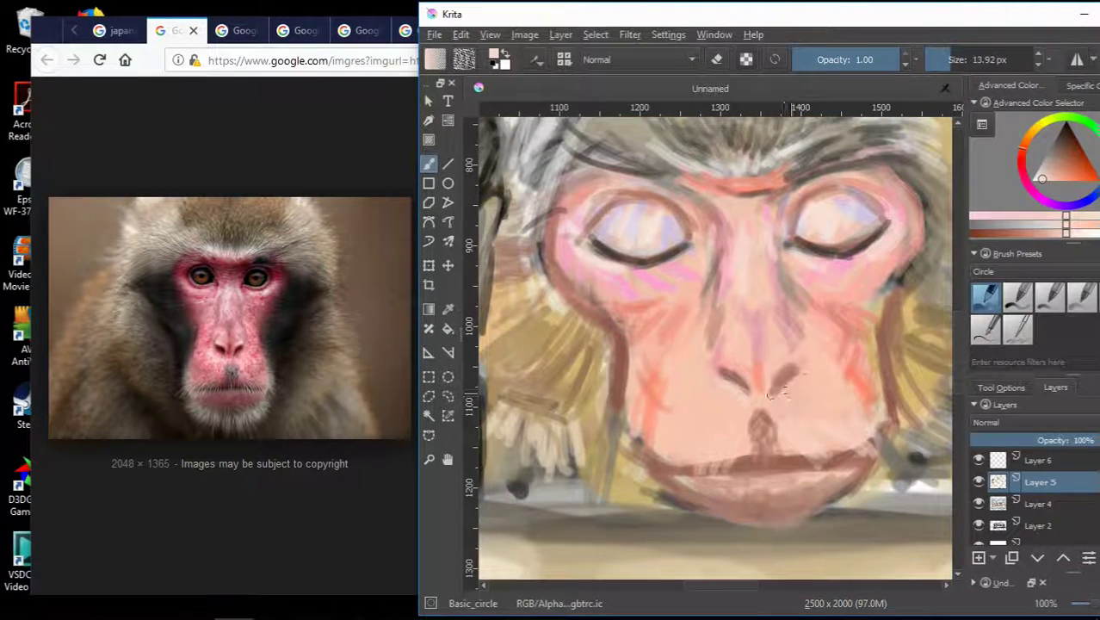
{"action": "left_click", "coordinate": [729, 389], "text": "ctrl"}
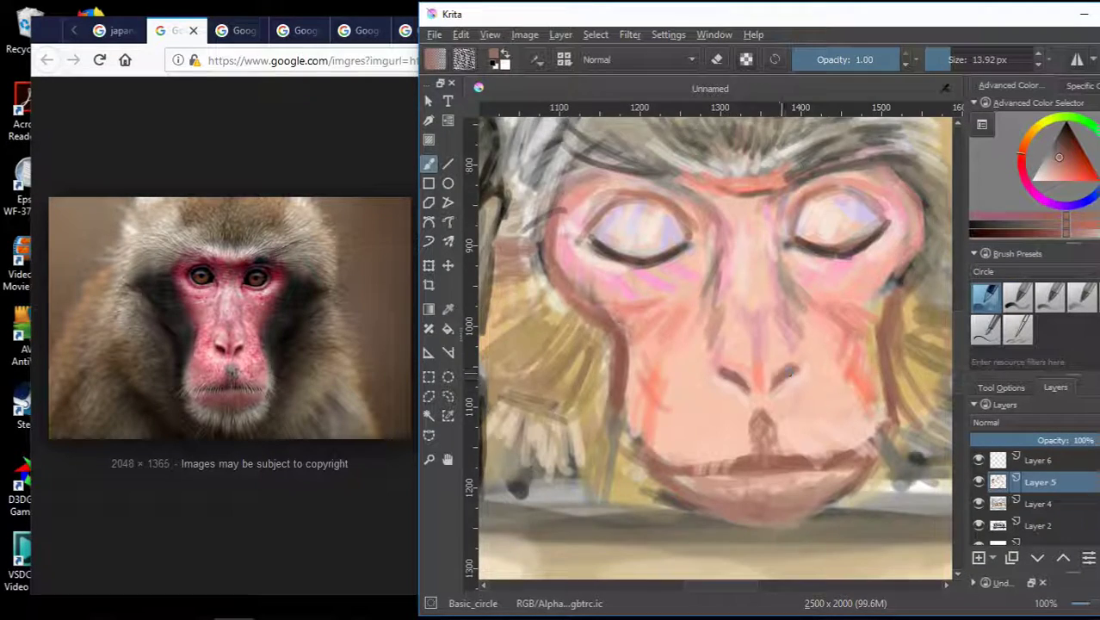
{"action": "scroll", "coordinate": [755, 330], "scroll_direction": "up", "scroll_amount": 5}
{"action": "scroll", "coordinate": [756, 331], "scroll_direction": "down", "scroll_amount": 5}
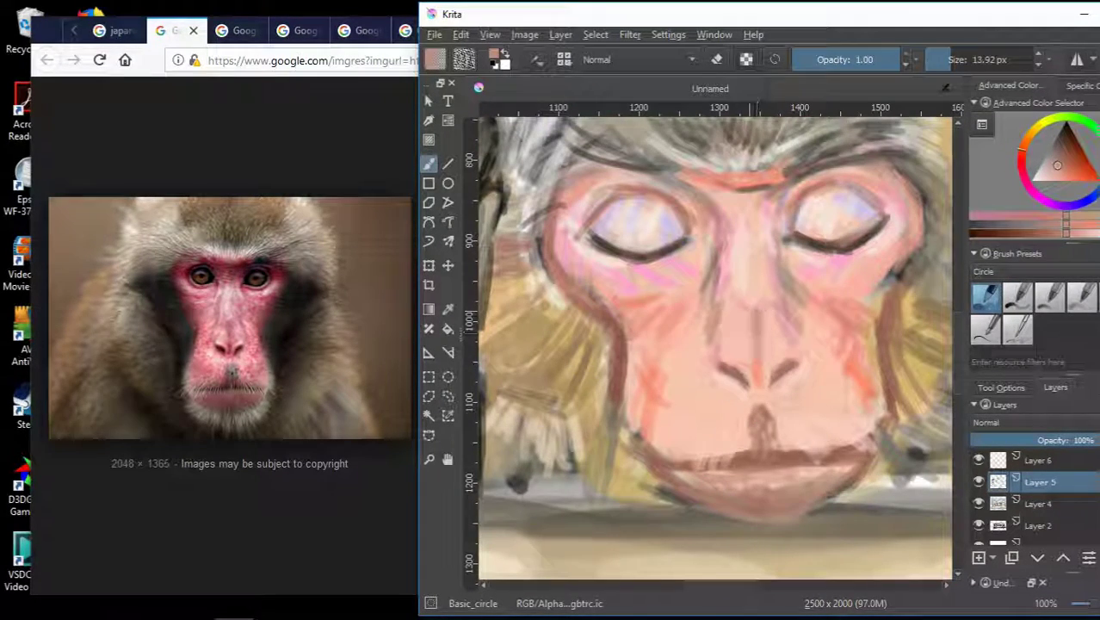
{"action": "scroll", "coordinate": [775, 343], "scroll_direction": "up", "scroll_amount": 3}
{"action": "scroll", "coordinate": [740, 357], "scroll_direction": "down", "scroll_amount": 2}
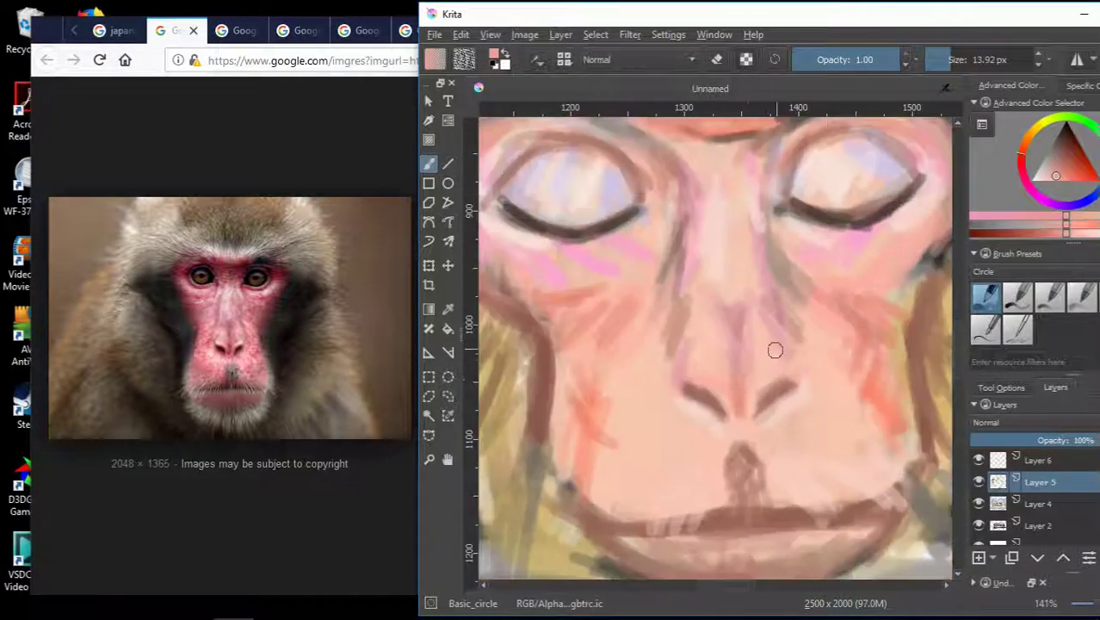
{"action": "scroll", "coordinate": [762, 365], "scroll_direction": "down", "scroll_amount": 2}
{"action": "scroll", "coordinate": [775, 372], "scroll_direction": "up", "scroll_amount": 2}
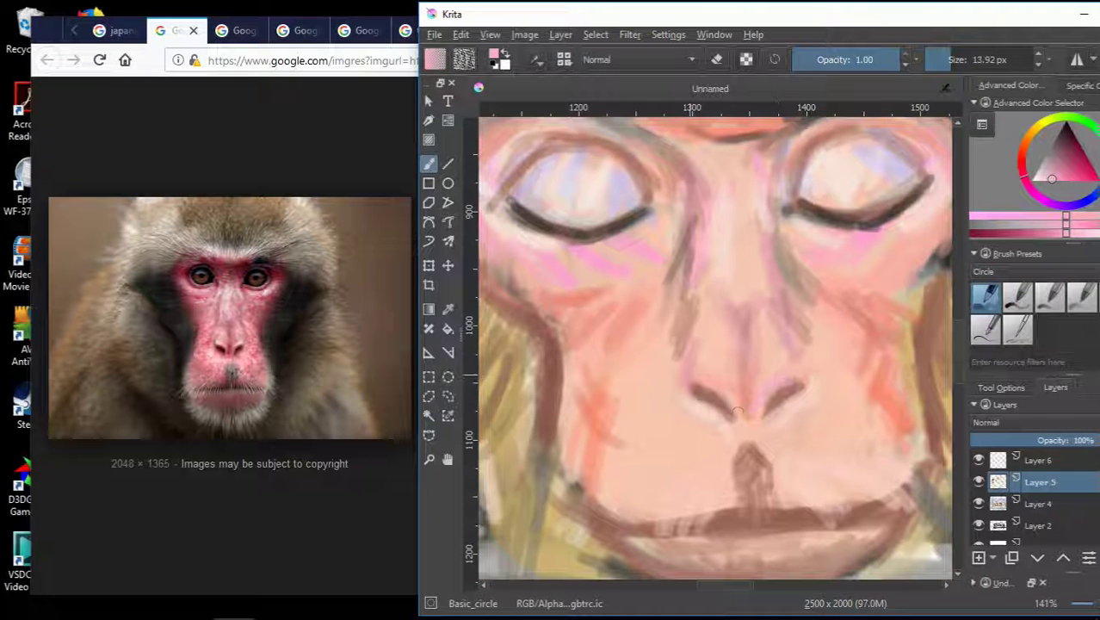
Pick orange-brown and pink skin tones, then bring the macaque reference photo to the front.
{"action": "left_click", "coordinate": [731, 400], "text": "ctrl"}
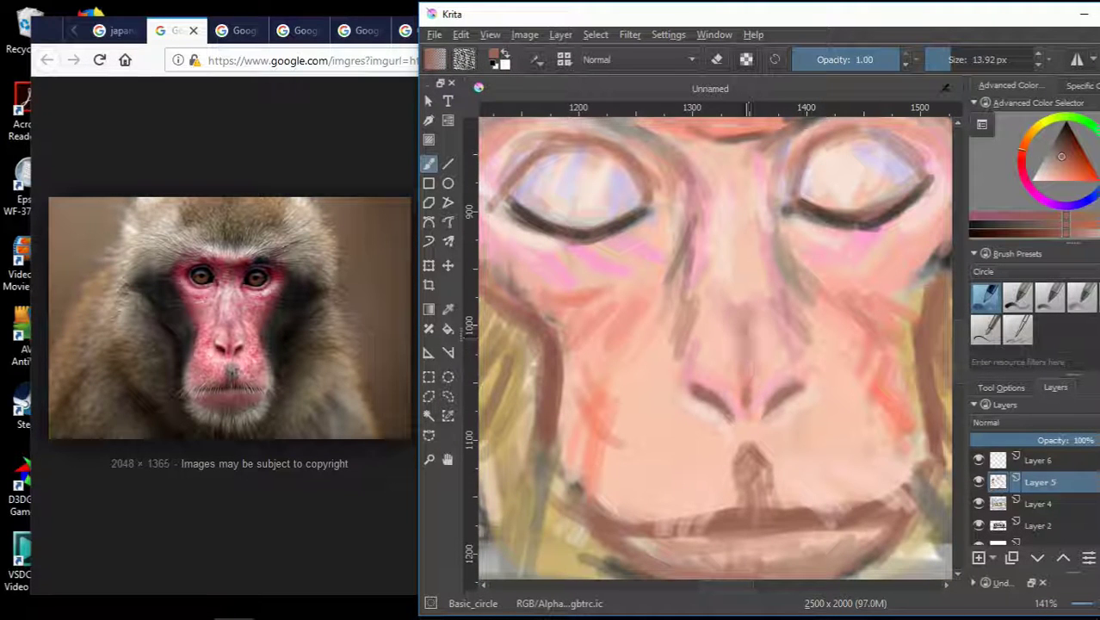
{"action": "left_click", "coordinate": [1059, 181]}
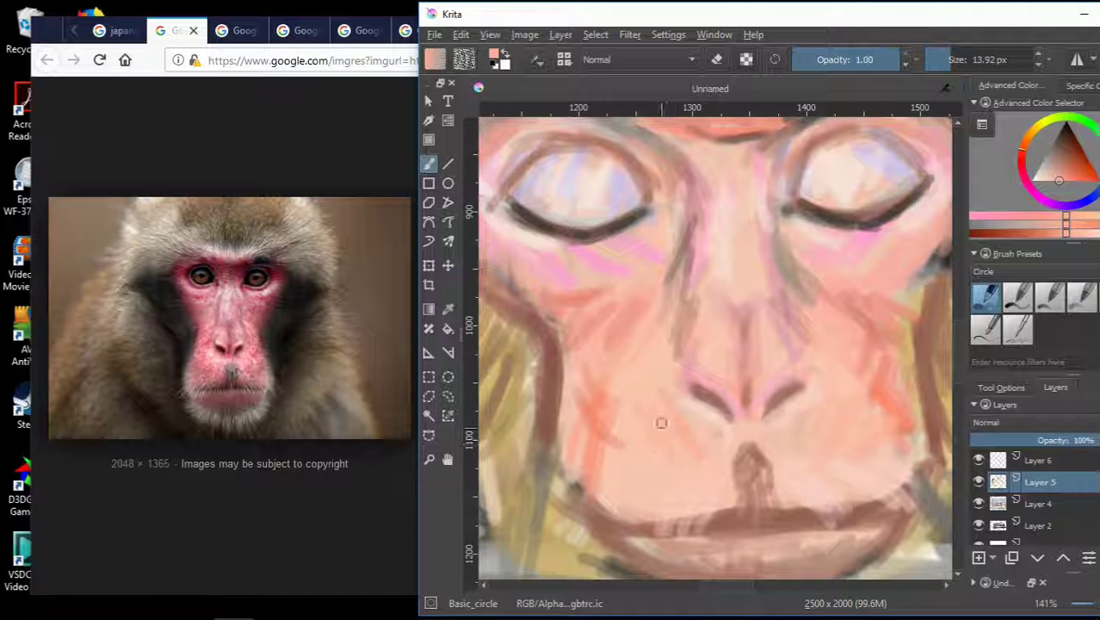
{"action": "left_click", "coordinate": [874, 452], "text": "ctrl"}
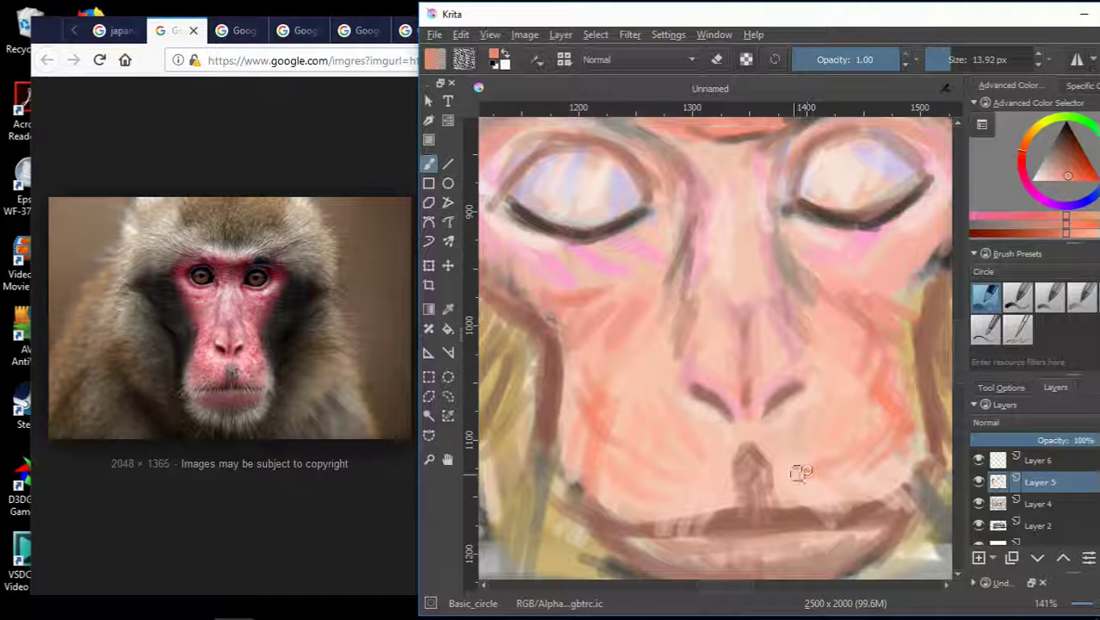
{"action": "left_click", "coordinate": [839, 340], "text": "ctrl"}
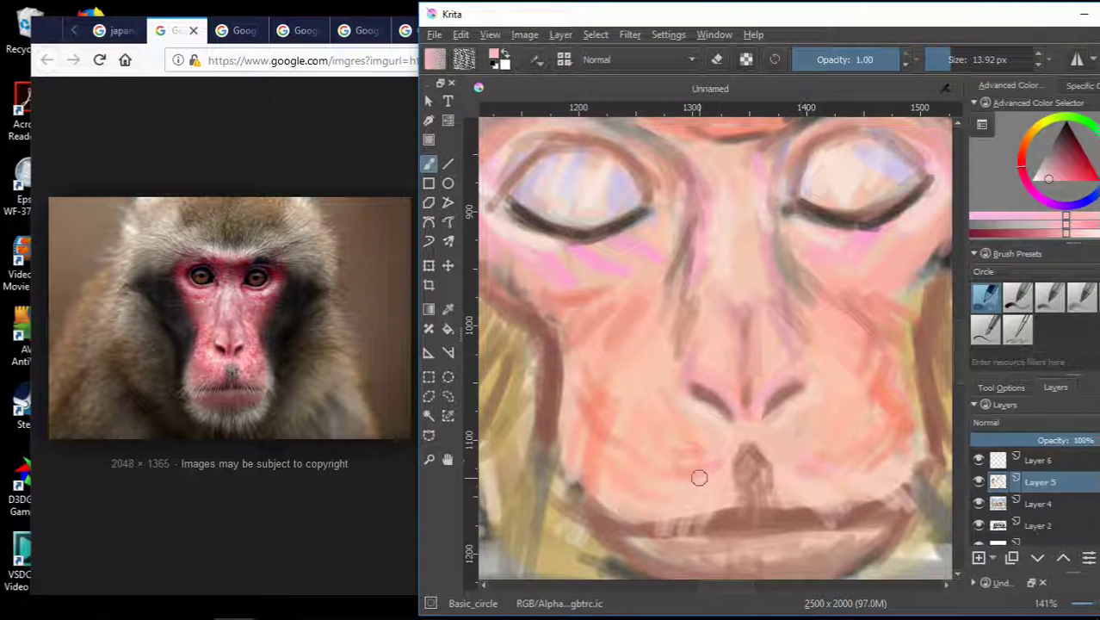
{"action": "left_click_drag", "start_coordinate": [655, 357], "coordinate": [692, 337]}
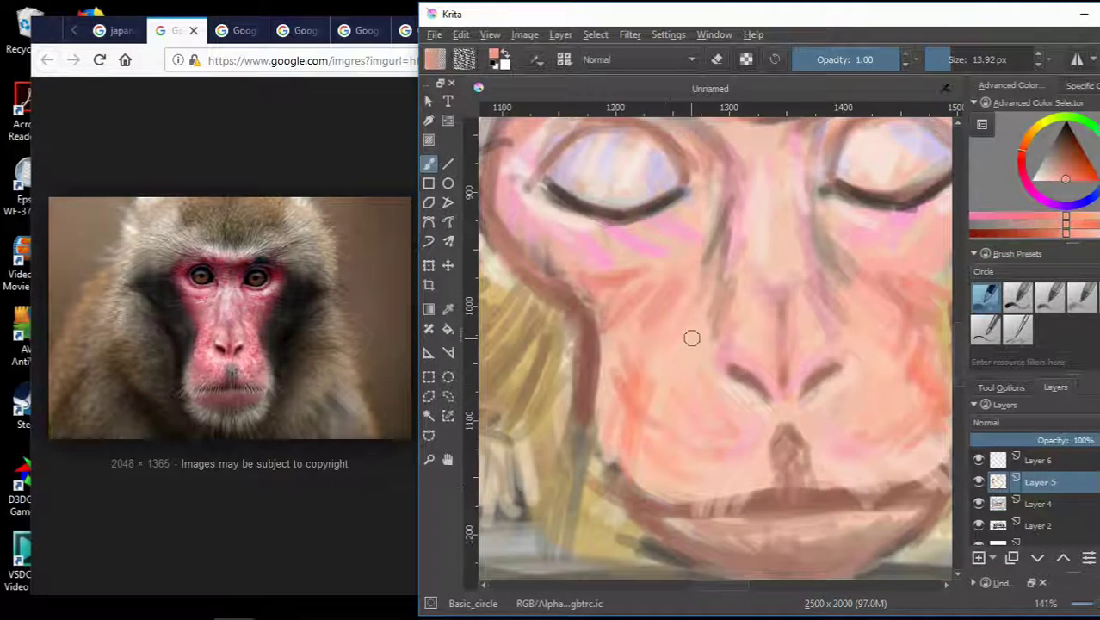
{"action": "scroll", "coordinate": [699, 319], "scroll_direction": "down", "scroll_amount": 1}
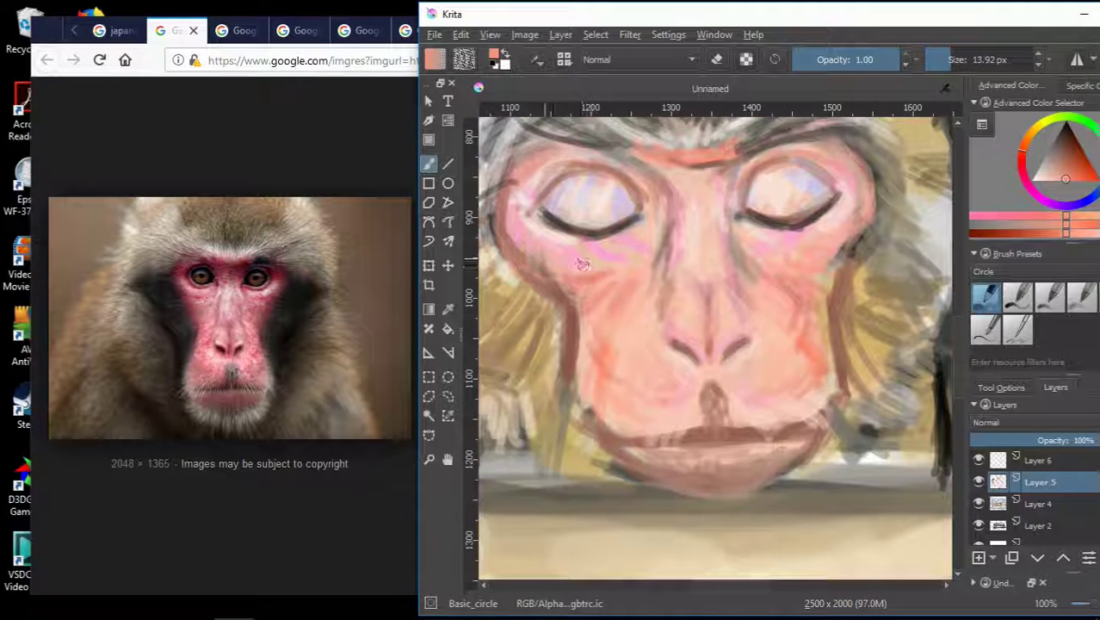
{"action": "left_click", "coordinate": [834, 278], "text": "ctrl"}
{"action": "scroll", "coordinate": [836, 200], "scroll_direction": "up", "scroll_amount": 2}
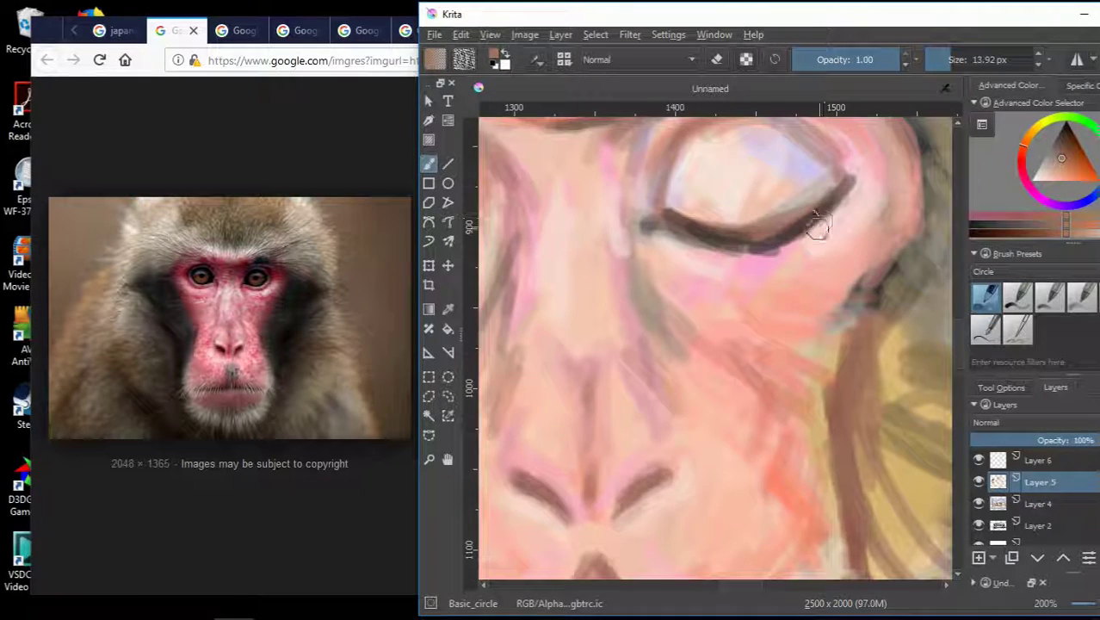
{"action": "left_click", "coordinate": [356, 30]}
Browse the reference image tabs and open the snow-monkey bathing photo.
{"action": "left_click", "coordinate": [417, 30]}
{"action": "left_click", "coordinate": [482, 30]}
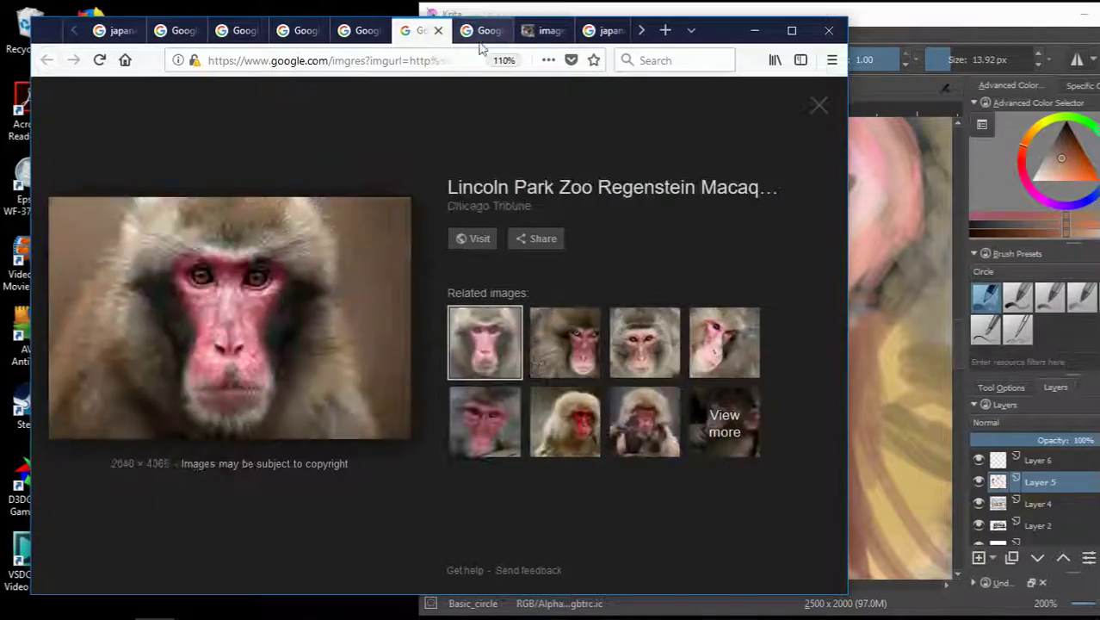
{"action": "left_click", "coordinate": [542, 31]}
{"action": "left_click", "coordinate": [603, 30]}
{"action": "left_click", "coordinate": [641, 31]}
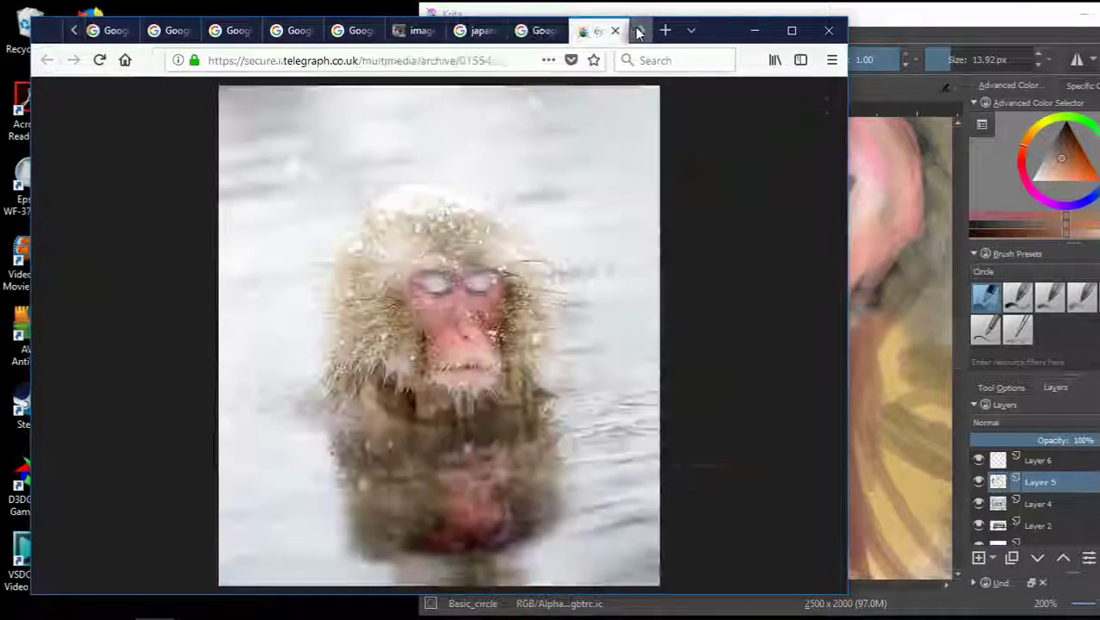
{"action": "left_click", "coordinate": [908, 29]}
{"action": "scroll", "coordinate": [830, 108], "scroll_direction": "down", "scroll_amount": 2}
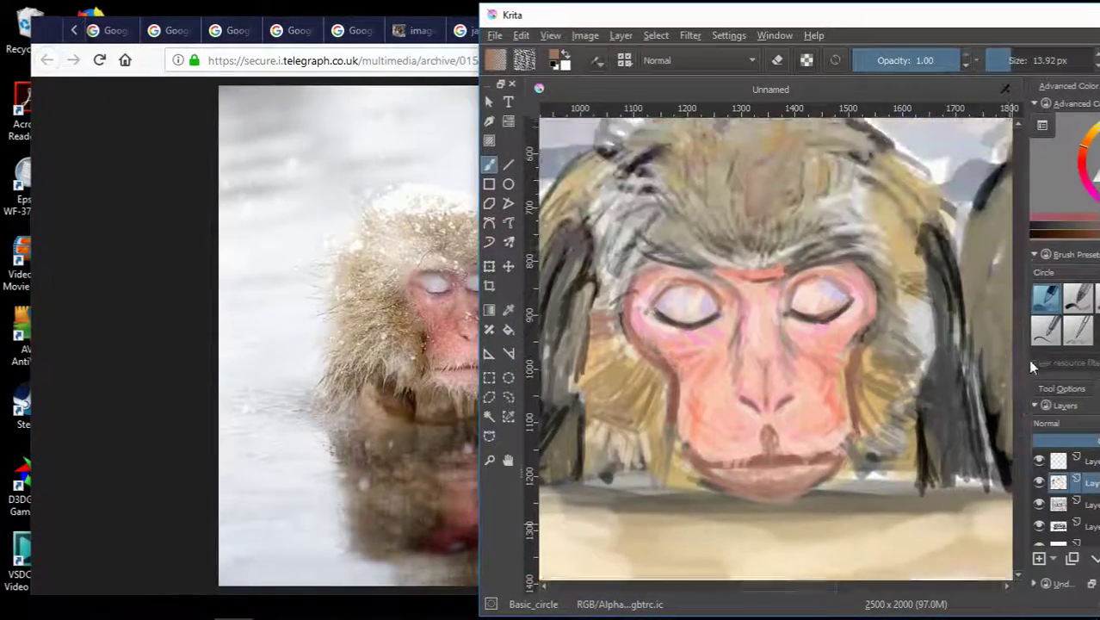
Snap the reference photo to the left half of the screen and fit Krita on the right.
{"action": "left_click_drag", "start_coordinate": [258, 17], "coordinate": [2, 258]}
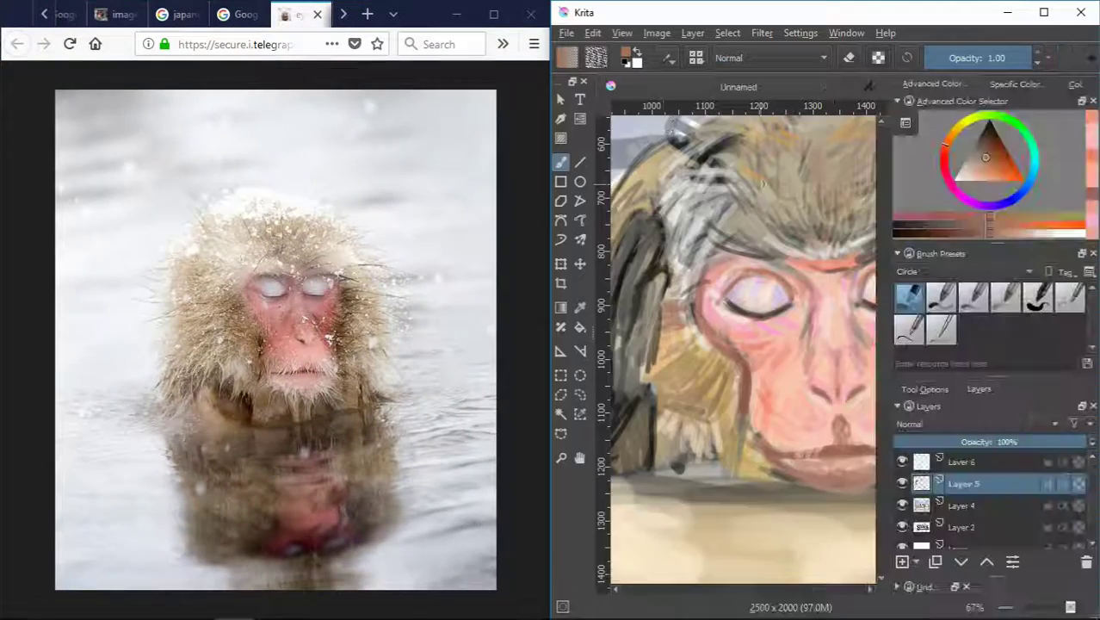
{"action": "left_click_drag", "start_coordinate": [817, 12], "coordinate": [740, 13]}
{"action": "left_click_drag", "start_coordinate": [1006, 258], "coordinate": [1098, 258]}
{"action": "scroll", "coordinate": [780, 284], "scroll_direction": "up", "scroll_amount": 3}
{"action": "scroll", "coordinate": [780, 284], "scroll_direction": "up", "scroll_amount": 1}
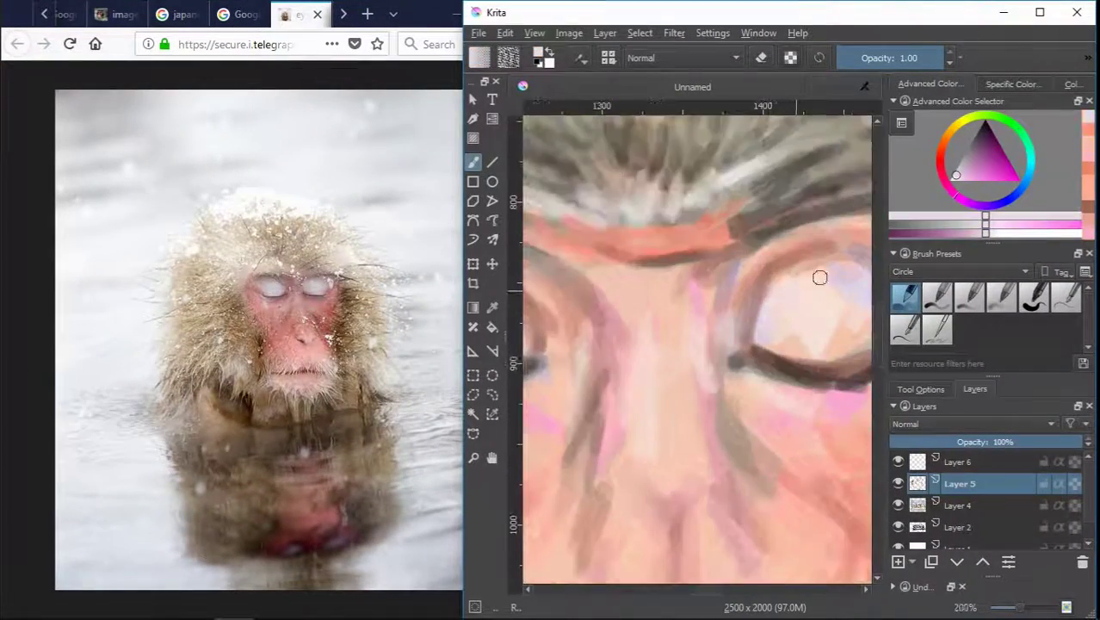
{"action": "scroll", "coordinate": [817, 278], "scroll_direction": "down", "scroll_amount": 2}
{"action": "scroll", "coordinate": [670, 290], "scroll_direction": "up", "scroll_amount": 1}
Paint lavender over the left eyelid and pick a salmon pink skin tone.
{"action": "left_click", "coordinate": [982, 221]}
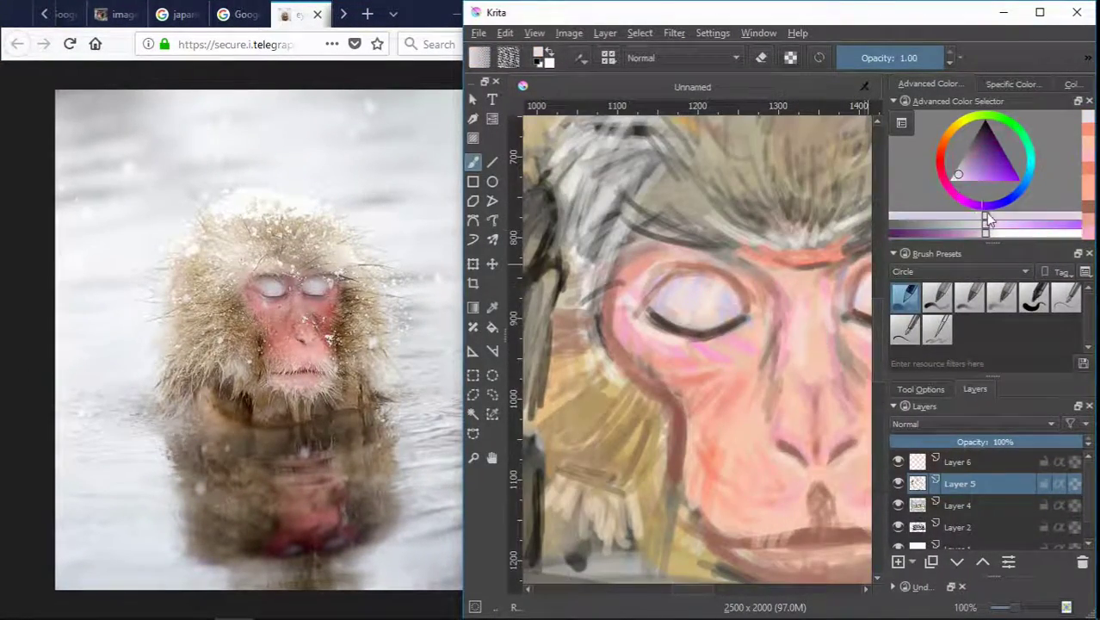
{"action": "mouse_move", "coordinate": [671, 291]}
{"action": "left_mouse_down"}
{"action": "mouse_move", "coordinate": [733, 284]}
{"action": "mouse_move", "coordinate": [591, 282]}
{"action": "left_mouse_up"}
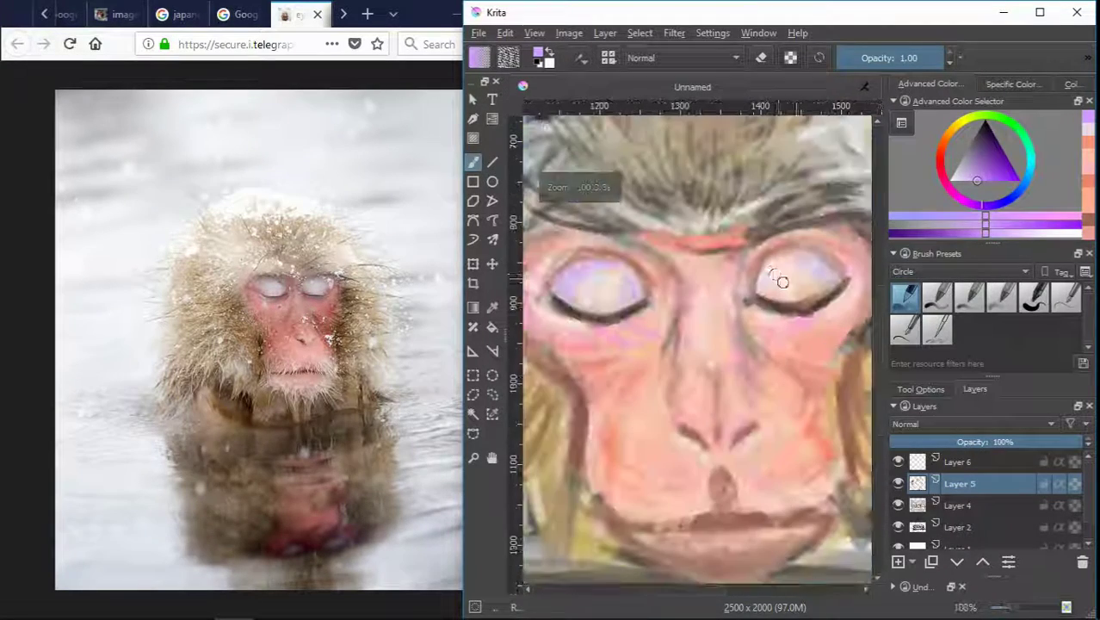
{"action": "left_click", "coordinate": [800, 272], "text": "ctrl"}
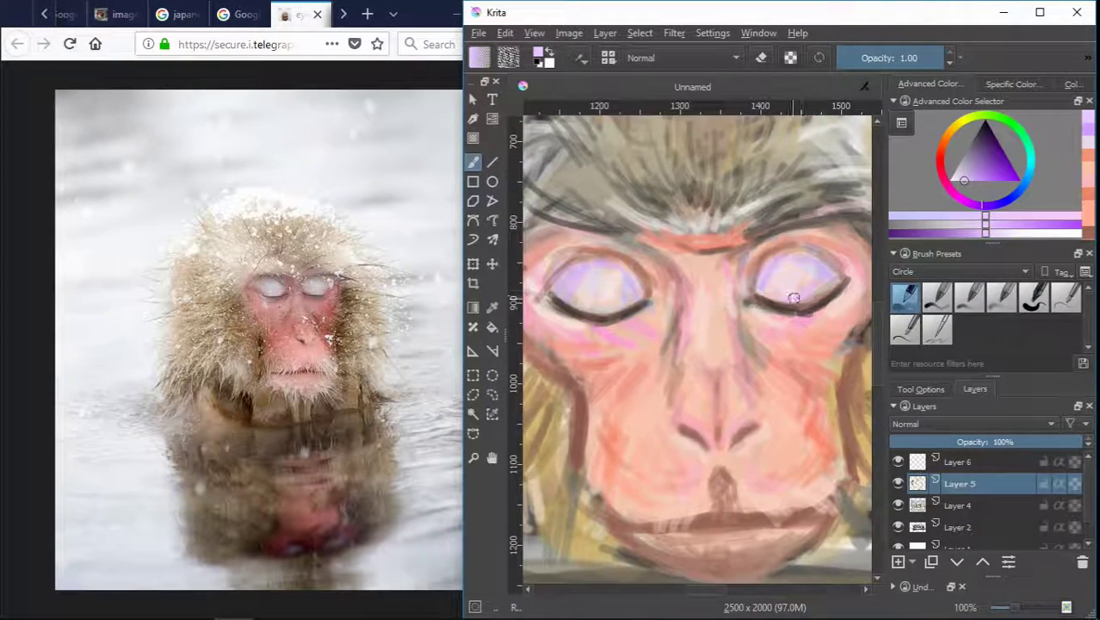
{"action": "left_click", "coordinate": [594, 295], "text": "ctrl"}
{"action": "scroll", "coordinate": [592, 293], "scroll_direction": "down", "scroll_amount": 1}
{"action": "scroll", "coordinate": [587, 290], "scroll_direction": "up", "scroll_amount": 2}
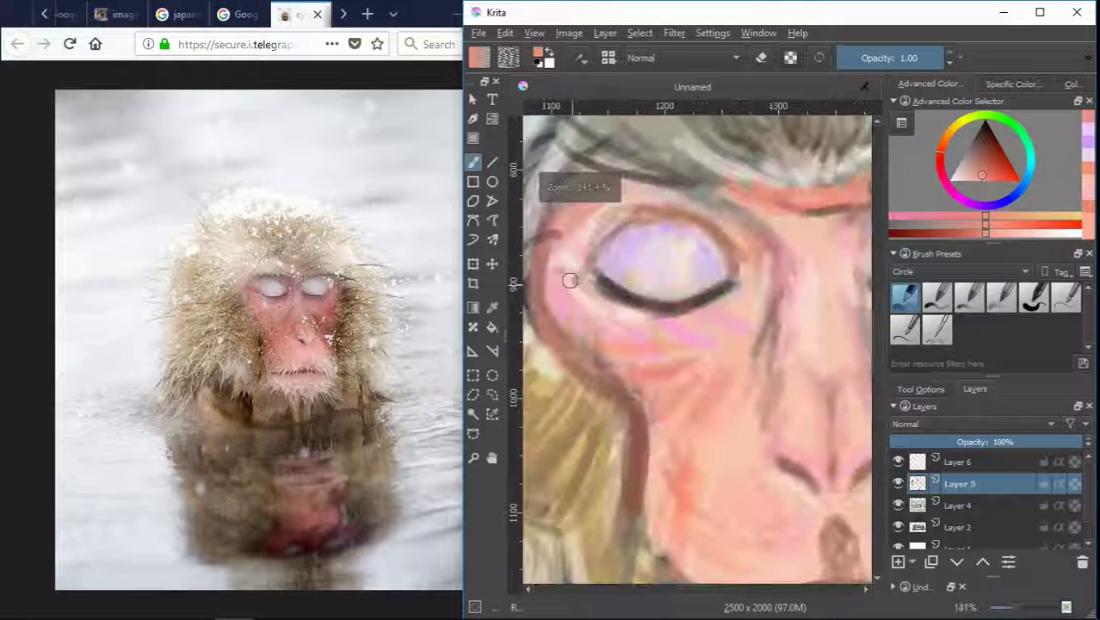
{"action": "scroll", "coordinate": [555, 272], "scroll_direction": "down", "scroll_amount": 2}
Pick a dark brown and paint a dark stroke down the face's left edge.
{"action": "scroll", "coordinate": [826, 248], "scroll_direction": "up", "scroll_amount": 2}
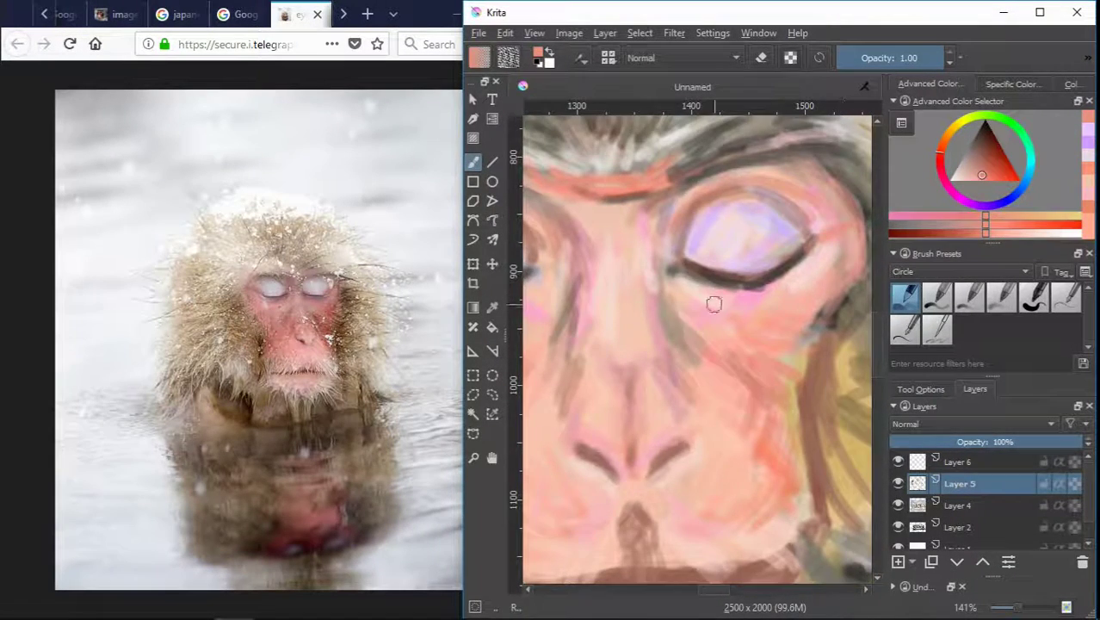
Pick a dark brown and paint a dark stroke down the face's left edge.
{"action": "scroll", "coordinate": [713, 304], "scroll_direction": "down", "scroll_amount": 2}
{"action": "scroll", "coordinate": [621, 320], "scroll_direction": "up", "scroll_amount": 1}
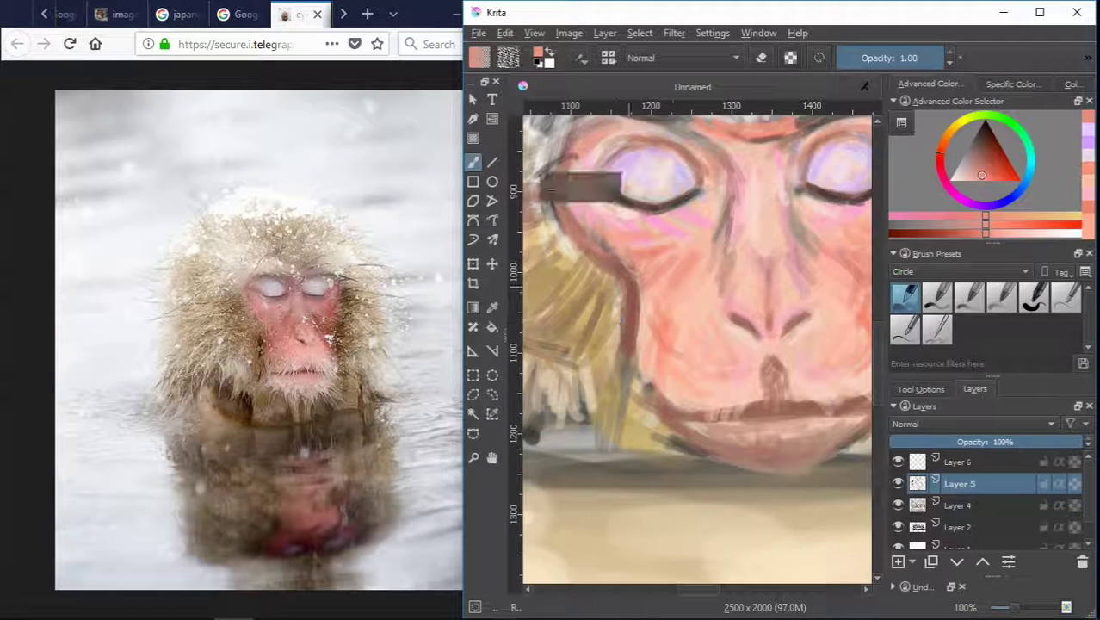
{"action": "left_click", "coordinate": [979, 140]}
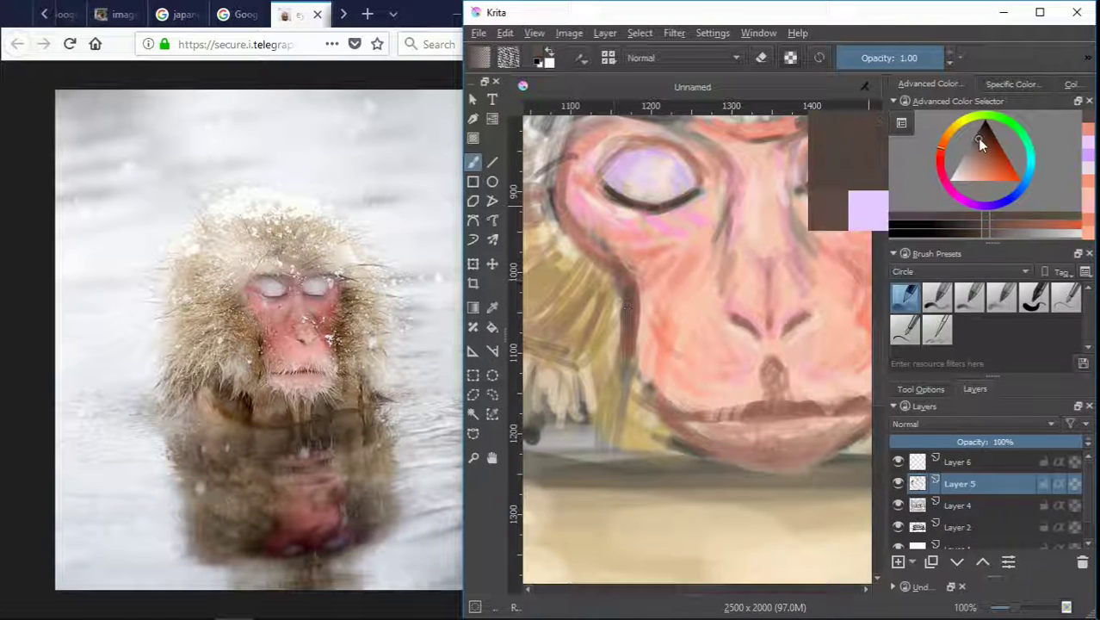
{"action": "left_click_drag", "start_coordinate": [978, 140], "coordinate": [983, 132]}
{"action": "left_click_drag", "start_coordinate": [623, 288], "coordinate": [626, 385]}
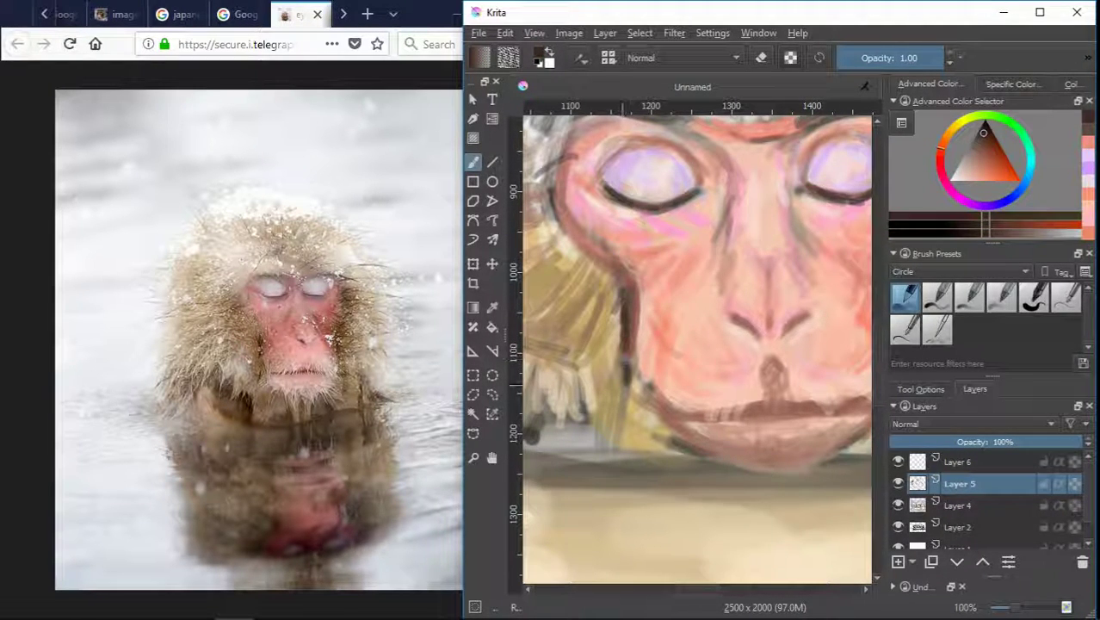
Zoom out and back in to check the stroke, sampling a colour from the painting.
{"action": "scroll", "coordinate": [628, 389], "scroll_direction": "down", "scroll_amount": 2}
{"action": "scroll", "coordinate": [631, 396], "scroll_direction": "up", "scroll_amount": 1}
{"action": "scroll", "coordinate": [626, 424], "scroll_direction": "down", "scroll_amount": 2}
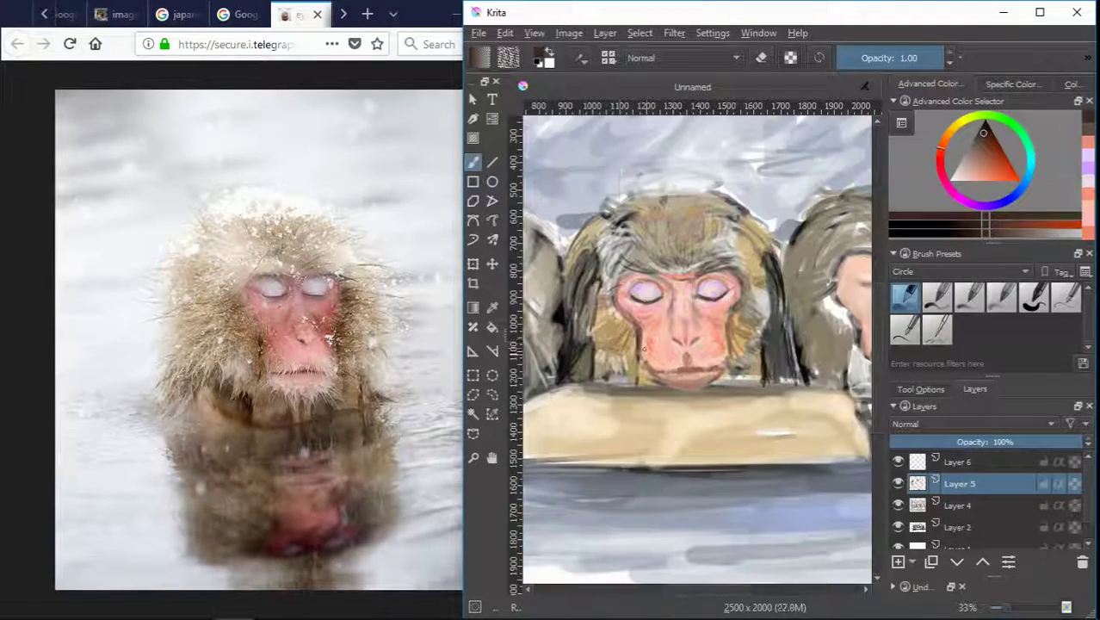
{"action": "scroll", "coordinate": [662, 380], "scroll_direction": "up", "scroll_amount": 1}
{"action": "scroll", "coordinate": [662, 379], "scroll_direction": "down", "scroll_amount": 1}
{"action": "left_click", "coordinate": [826, 232], "text": "ctrl"}
{"action": "scroll", "coordinate": [662, 380], "scroll_direction": "up", "scroll_amount": 2}
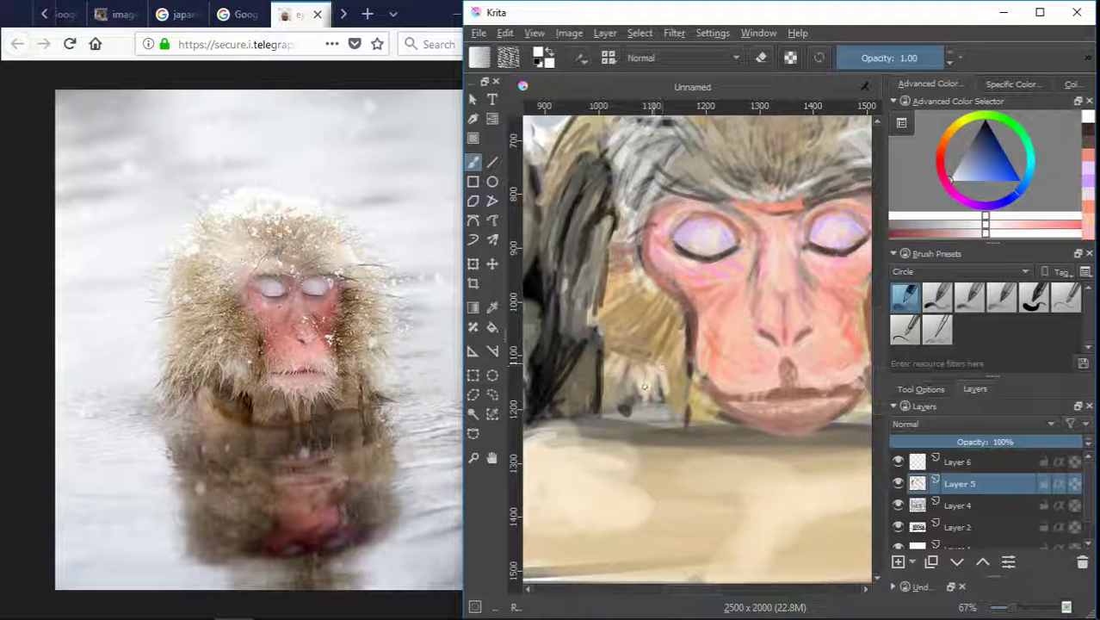
Undo a stray beige stroke, then paint light tan hair strokes on top of the head.
{"action": "left_click", "coordinate": [637, 366], "text": "ctrl"}
{"action": "left_click_drag", "start_coordinate": [645, 408], "coordinate": [705, 413]}
{"action": "key", "text": "ctrl+z"}
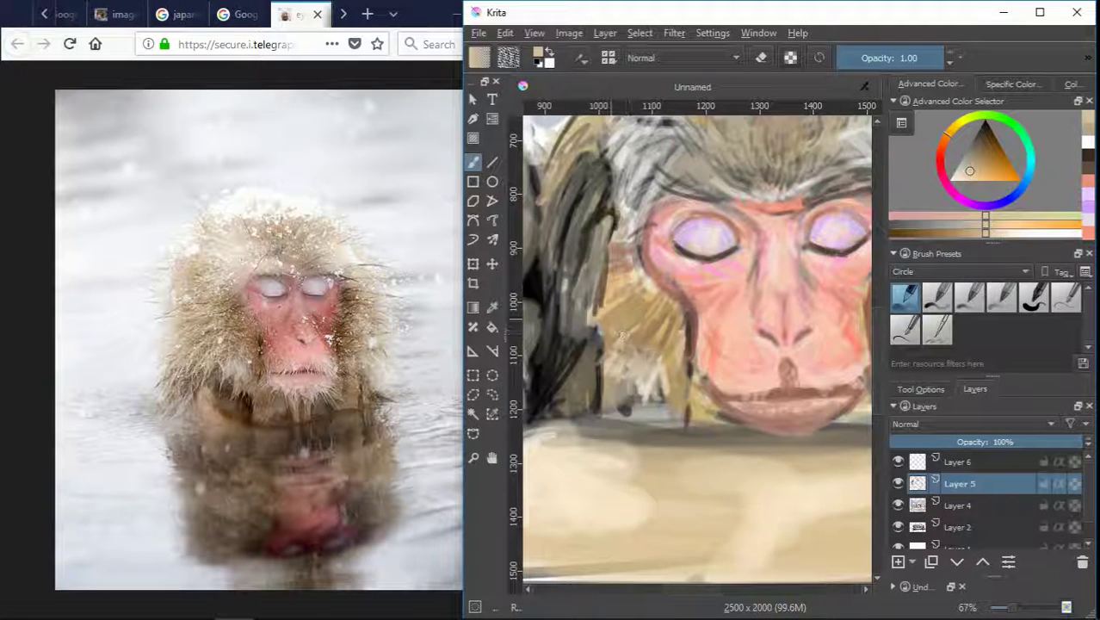
{"action": "left_click_drag", "start_coordinate": [632, 315], "coordinate": [586, 342]}
{"action": "left_click_drag", "start_coordinate": [615, 297], "coordinate": [577, 344]}
Resample pinkish skin and a lightened tan from the monkey's hair and face.
{"action": "scroll", "coordinate": [620, 350], "scroll_direction": "up", "scroll_amount": 1}
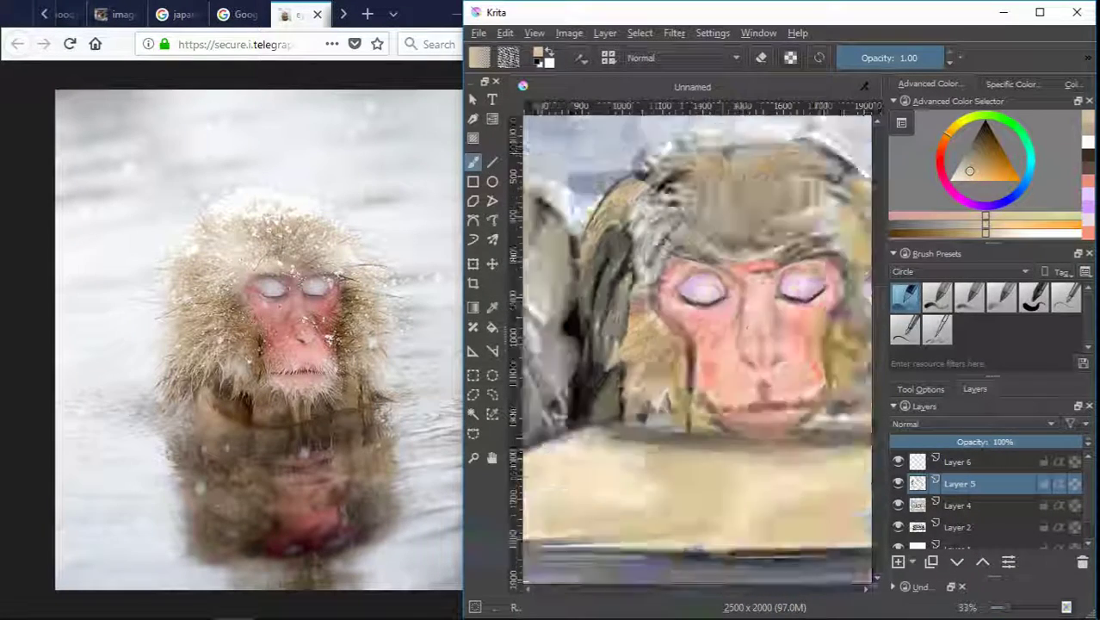
{"action": "scroll", "coordinate": [600, 353], "scroll_direction": "down", "scroll_amount": 1}
{"action": "left_click", "coordinate": [662, 347], "text": "ctrl"}
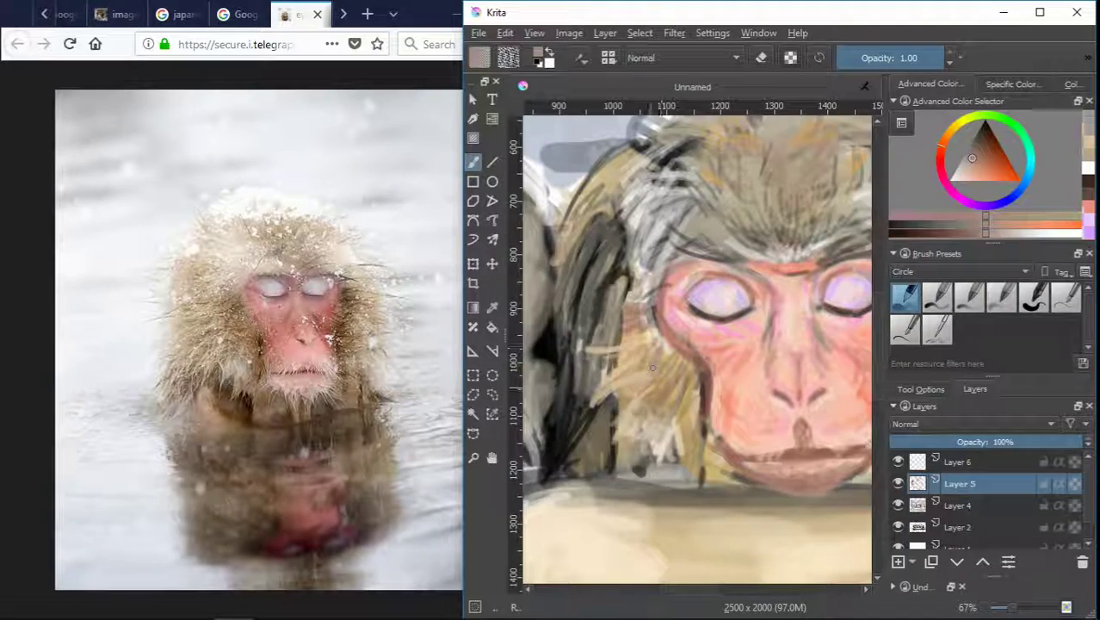
{"action": "scroll", "coordinate": [712, 337], "scroll_direction": "up", "scroll_amount": 1}
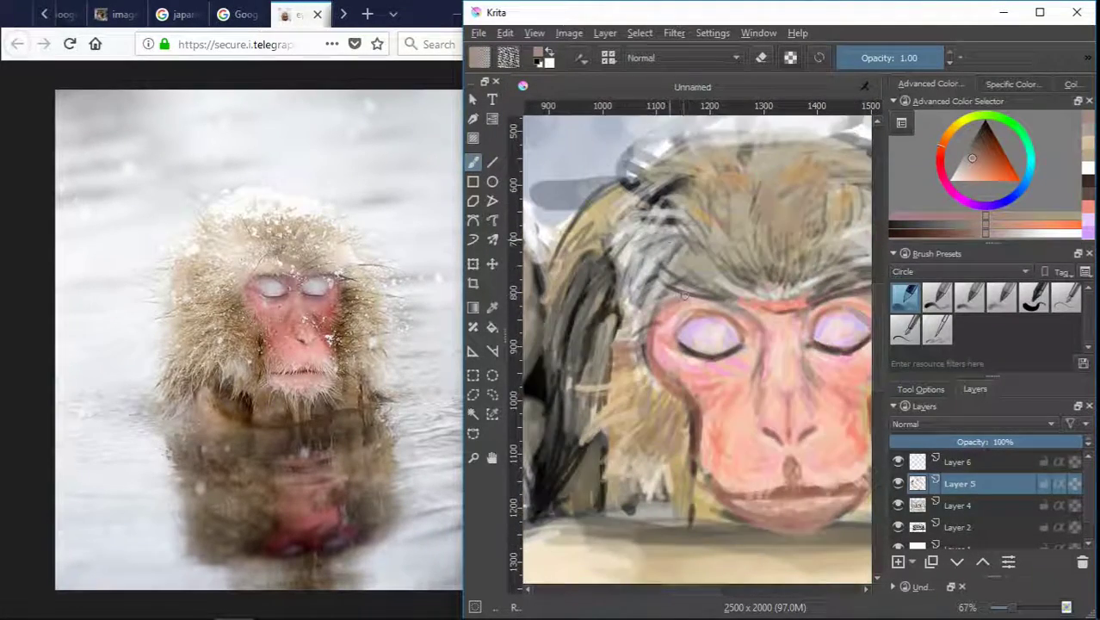
{"action": "scroll", "coordinate": [684, 296], "scroll_direction": "down", "scroll_amount": 2}
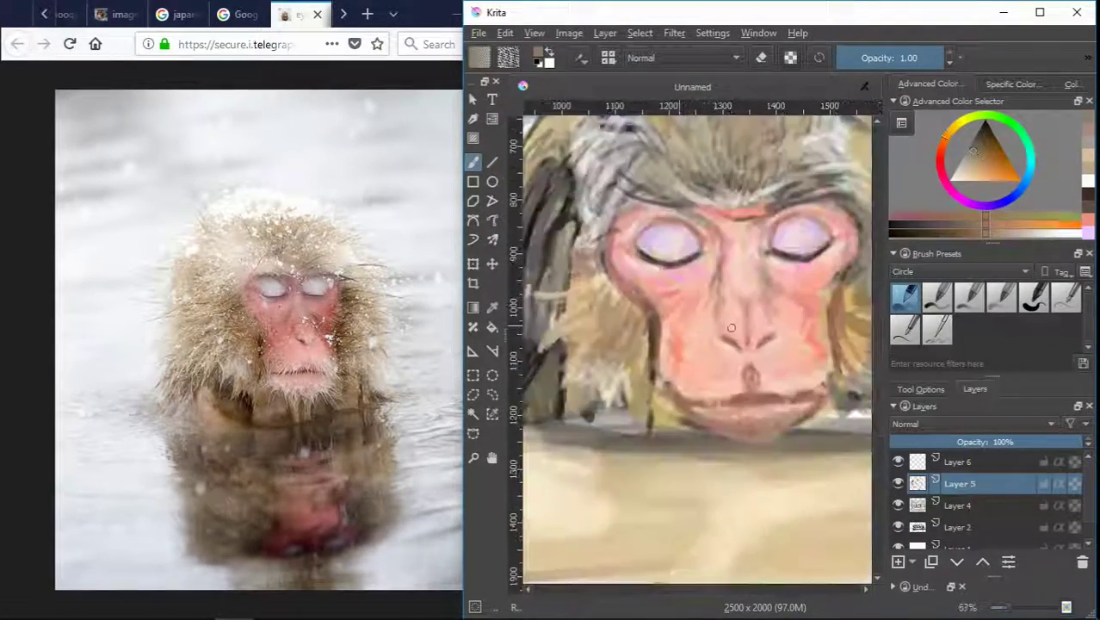
{"action": "scroll", "coordinate": [731, 327], "scroll_direction": "down", "scroll_amount": 2}
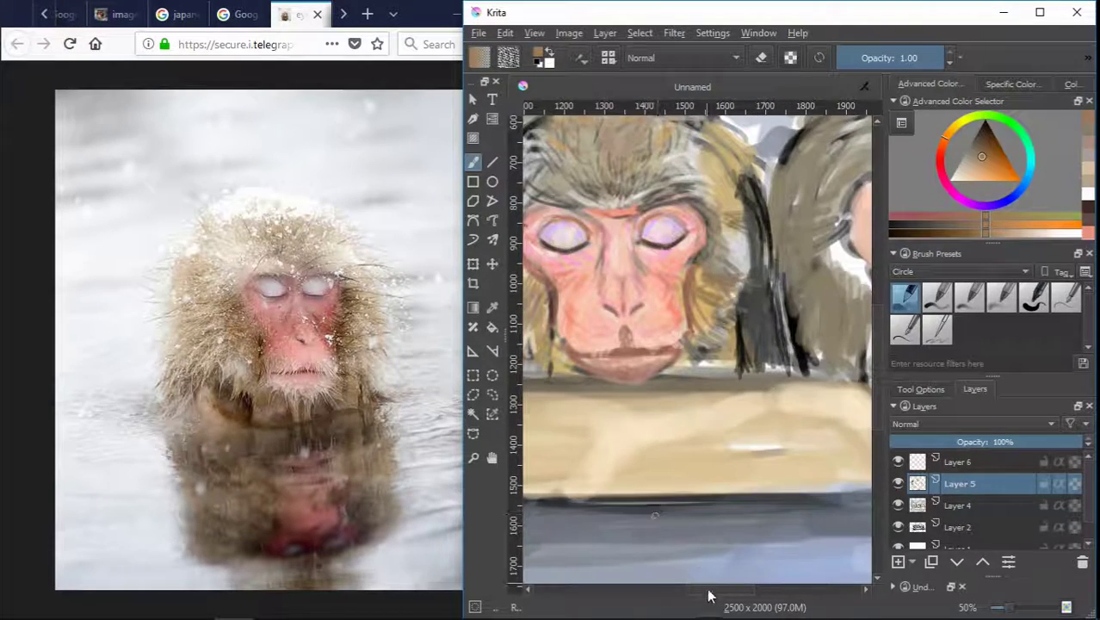
{"action": "scroll", "coordinate": [709, 595], "scroll_direction": "left", "scroll_amount": 2}
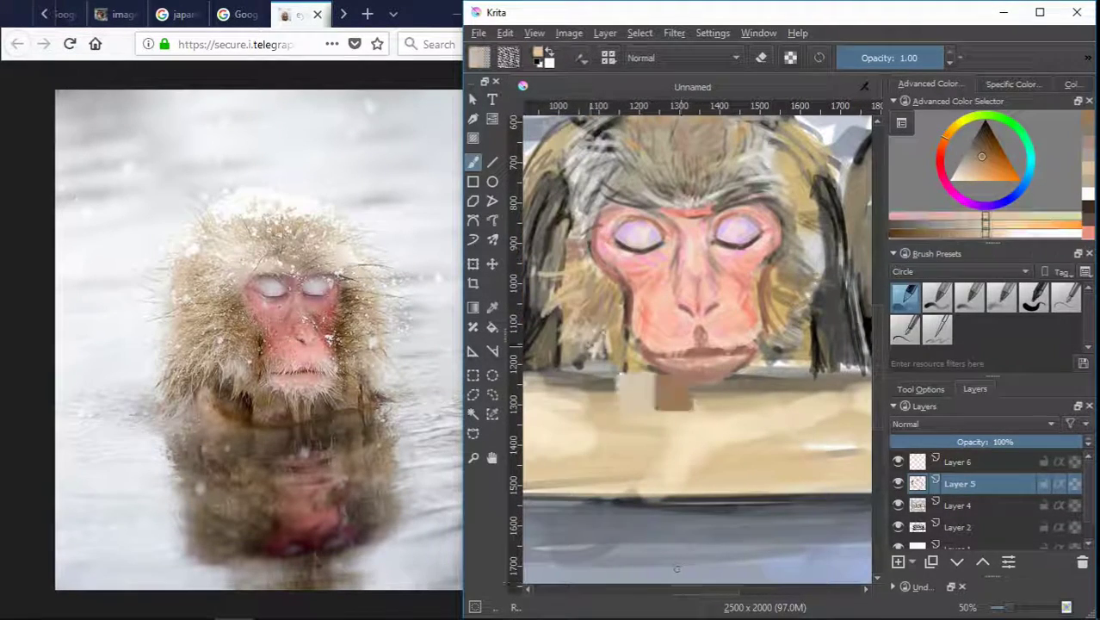
{"action": "left_click", "coordinate": [809, 331], "text": "ctrl"}
{"action": "left_click", "coordinate": [771, 311], "text": "ctrl"}
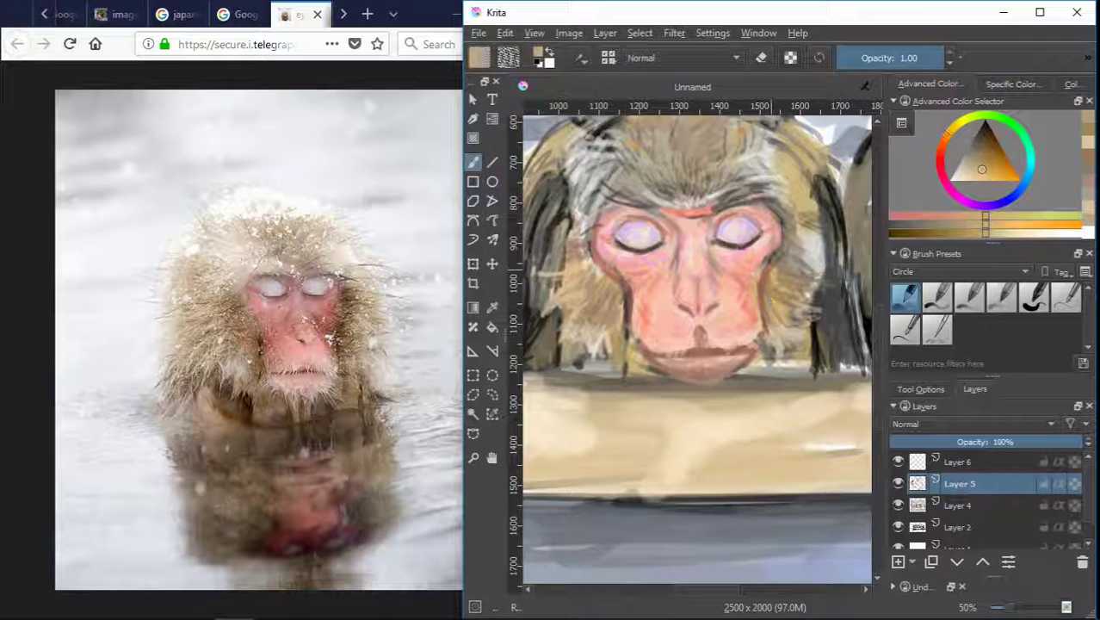
{"action": "left_click", "coordinate": [776, 219], "text": "ctrl"}
{"action": "left_click", "coordinate": [780, 320], "text": "ctrl"}
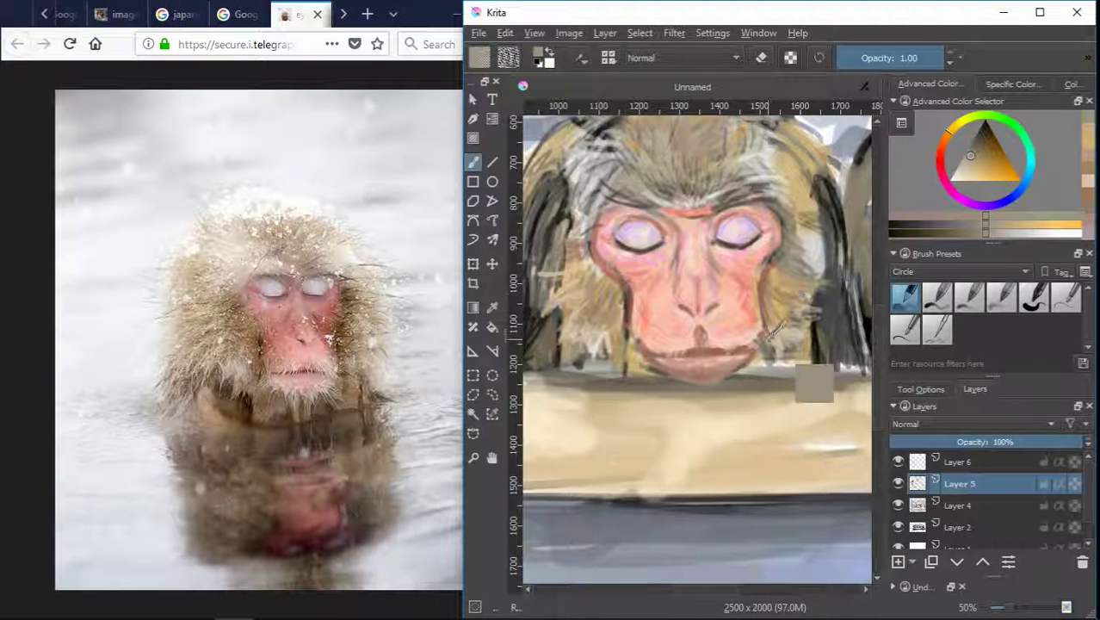
{"action": "left_click", "coordinate": [809, 229], "text": "ctrl"}
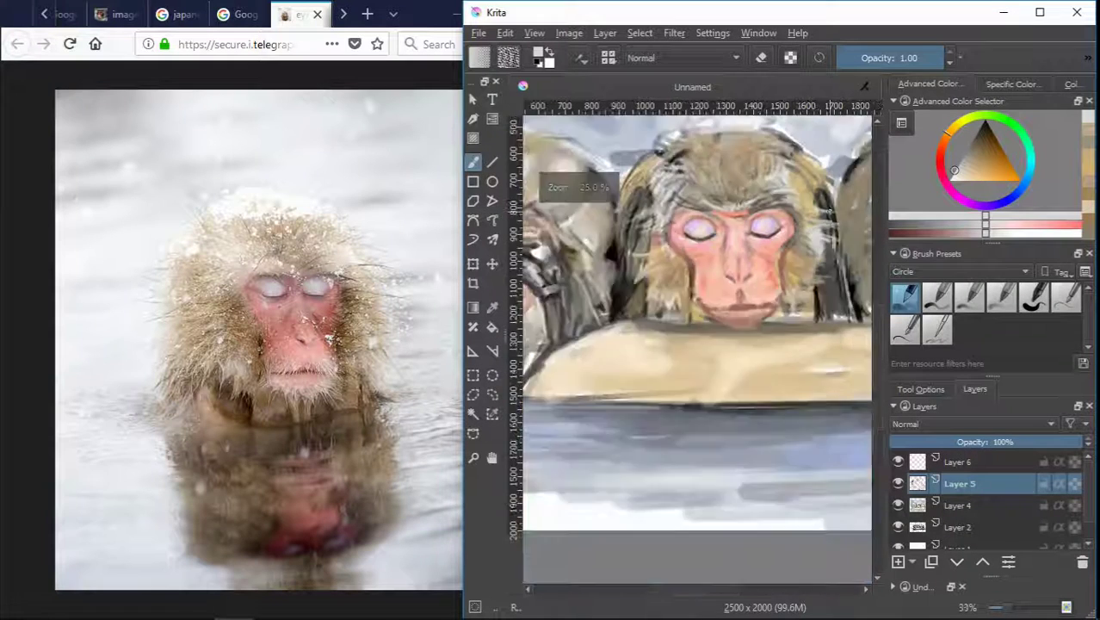
Sample tan, grey and whitish tones, then paint white fur strokes on the forehead.
{"action": "left_click_drag", "start_coordinate": [613, 290], "coordinate": [686, 307]}
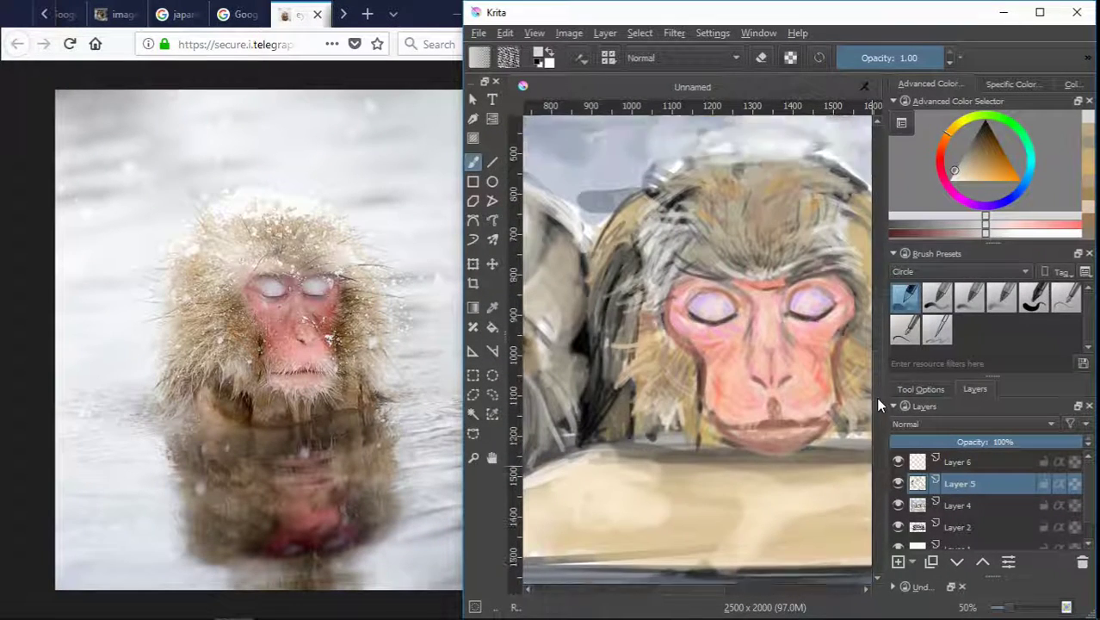
{"action": "left_click_drag", "start_coordinate": [860, 353], "coordinate": [869, 405]}
{"action": "left_click", "coordinate": [689, 491], "text": "ctrl"}
{"action": "left_click", "coordinate": [688, 289], "text": "ctrl"}
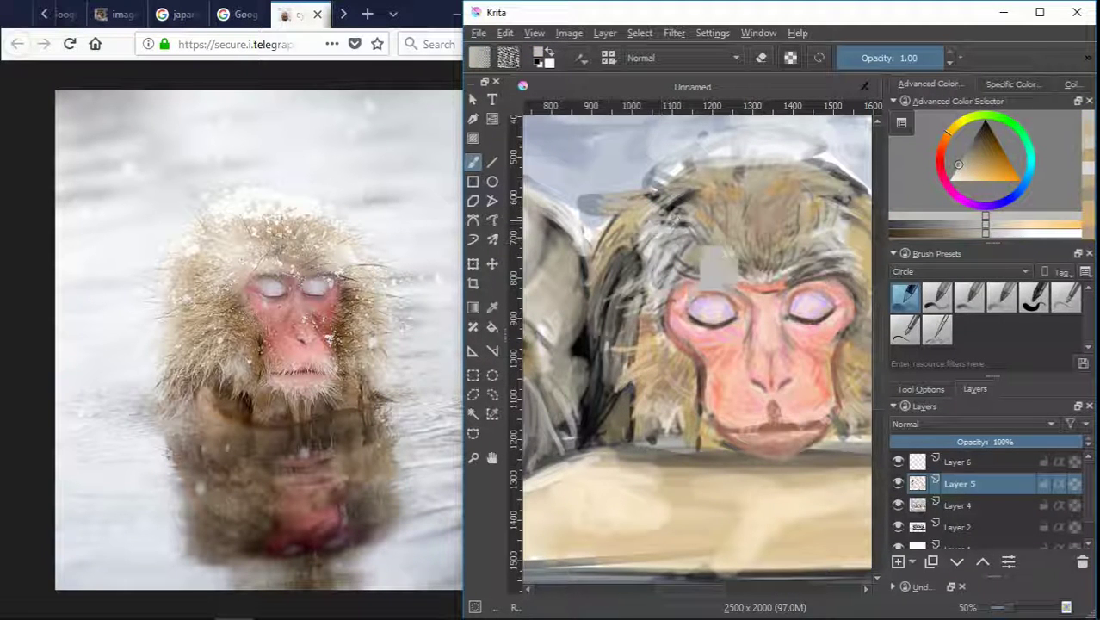
{"action": "left_click", "coordinate": [634, 193], "text": "ctrl"}
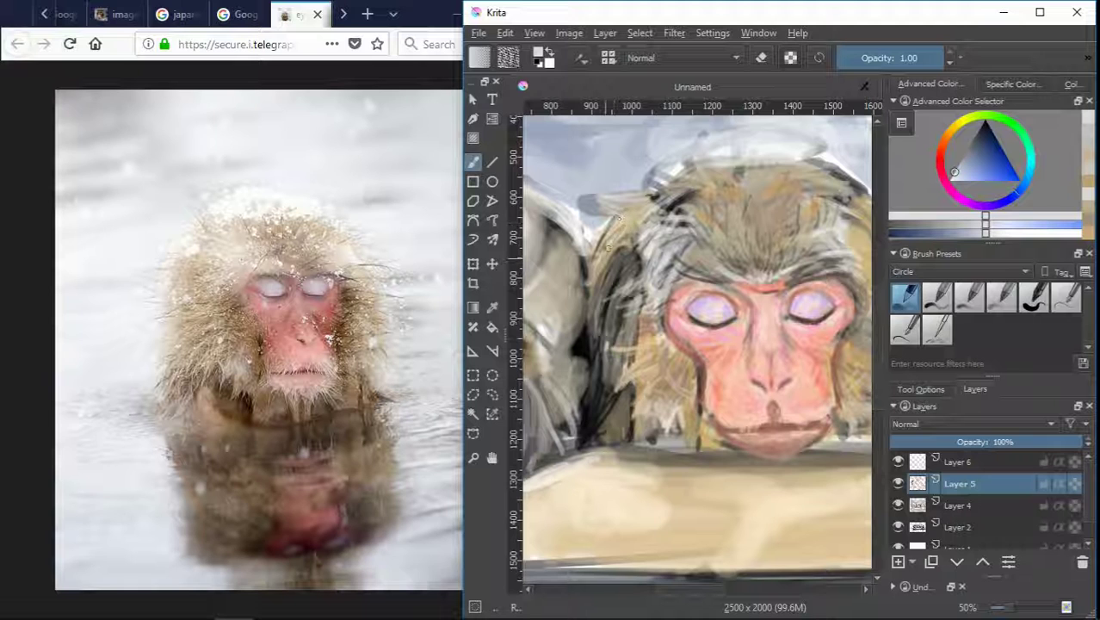
{"action": "left_click", "coordinate": [616, 255], "text": "ctrl"}
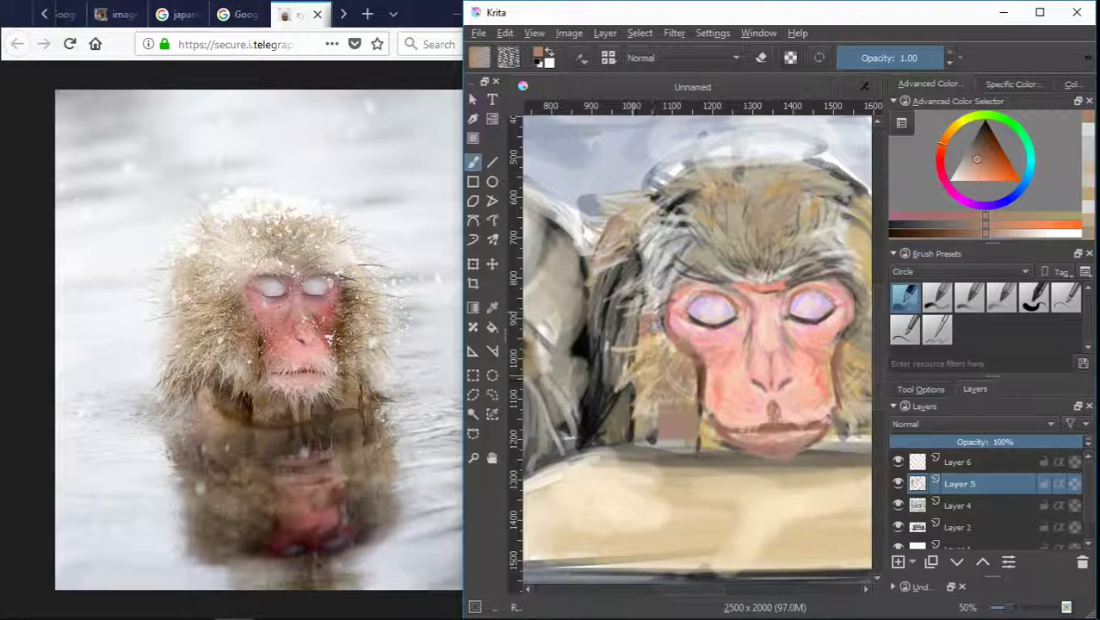
{"action": "left_click", "coordinate": [678, 211], "text": "ctrl"}
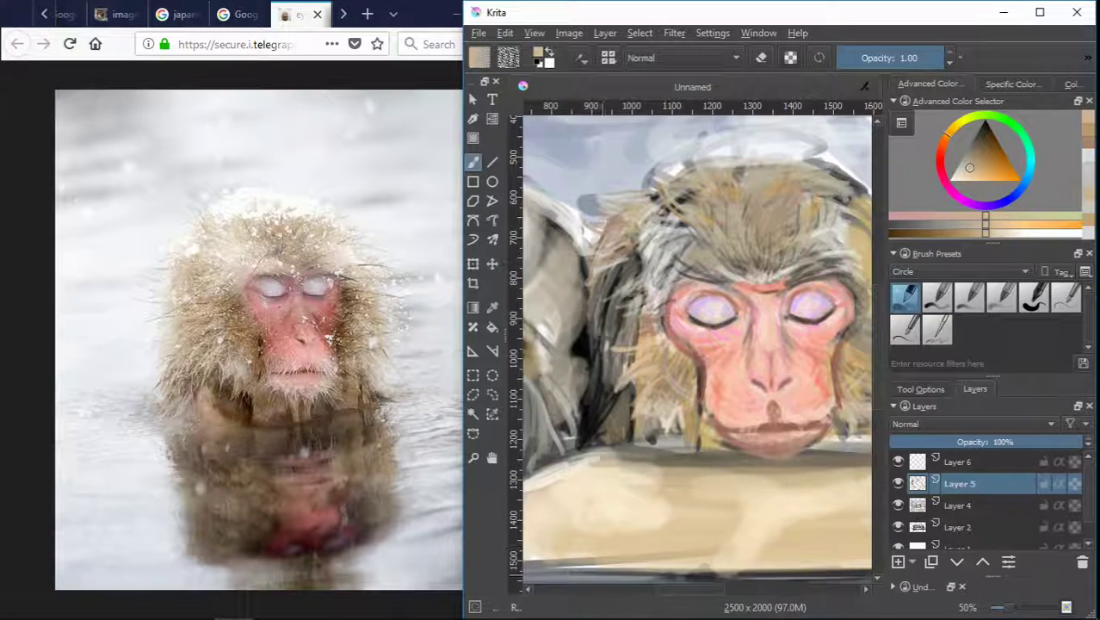
{"action": "left_click_drag", "start_coordinate": [731, 344], "coordinate": [658, 344]}
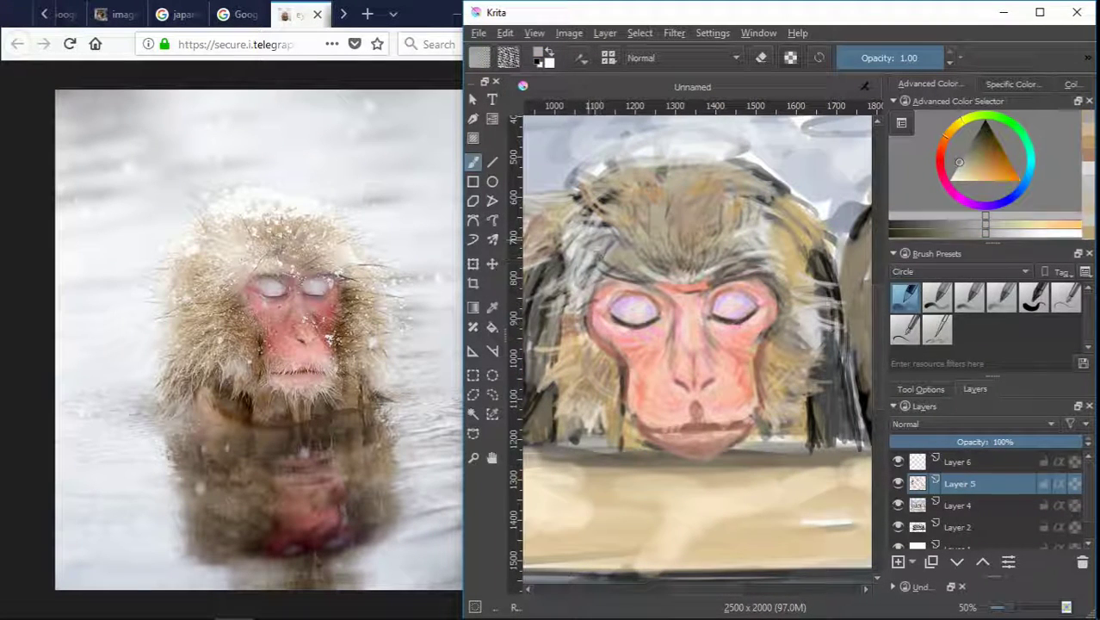
{"action": "left_click", "coordinate": [595, 249], "text": "ctrl"}
{"action": "left_click", "coordinate": [594, 258], "text": "ctrl"}
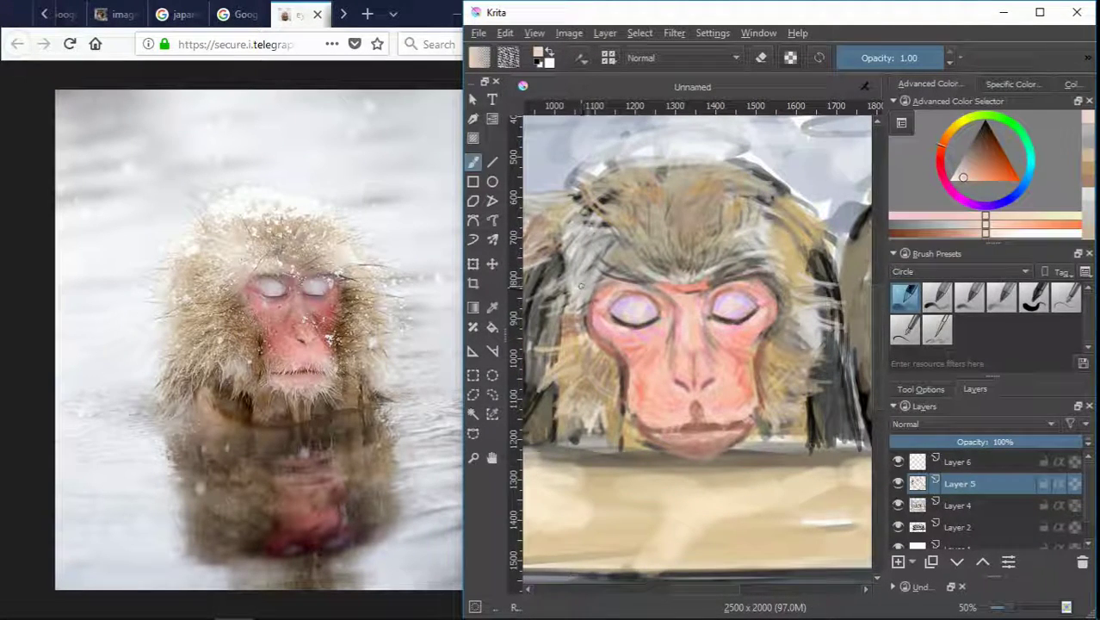
{"action": "left_click_drag", "start_coordinate": [573, 275], "coordinate": [592, 305]}
Sample a range of salmon, tan, grey and reddish-brown fur tones from the painting.
{"action": "left_click", "coordinate": [663, 368], "text": "ctrl"}
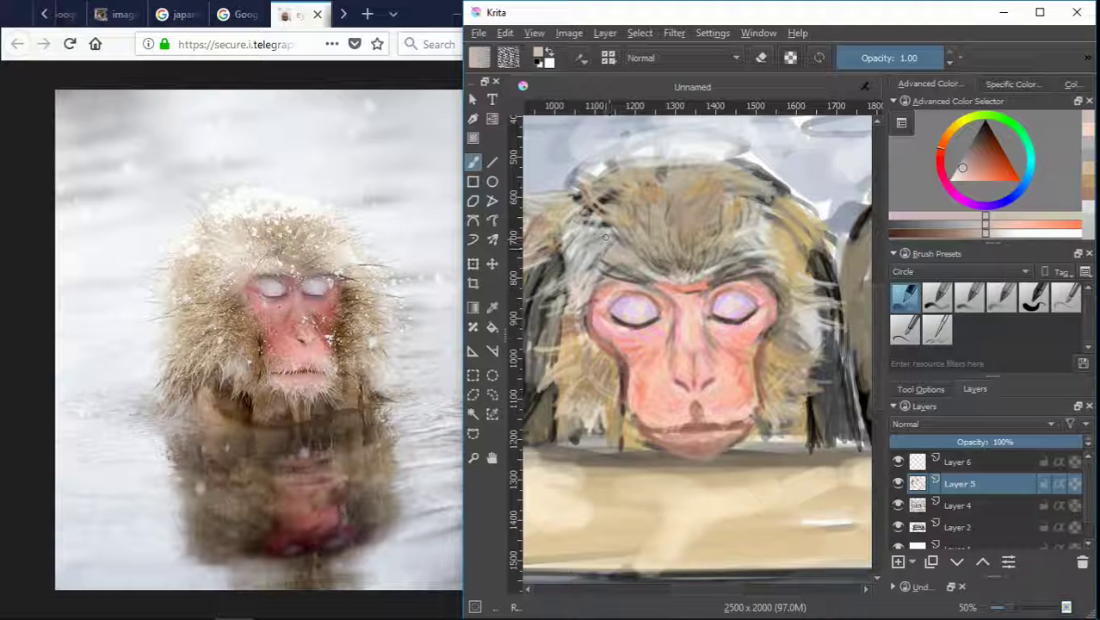
{"action": "left_click", "coordinate": [587, 233], "text": "ctrl"}
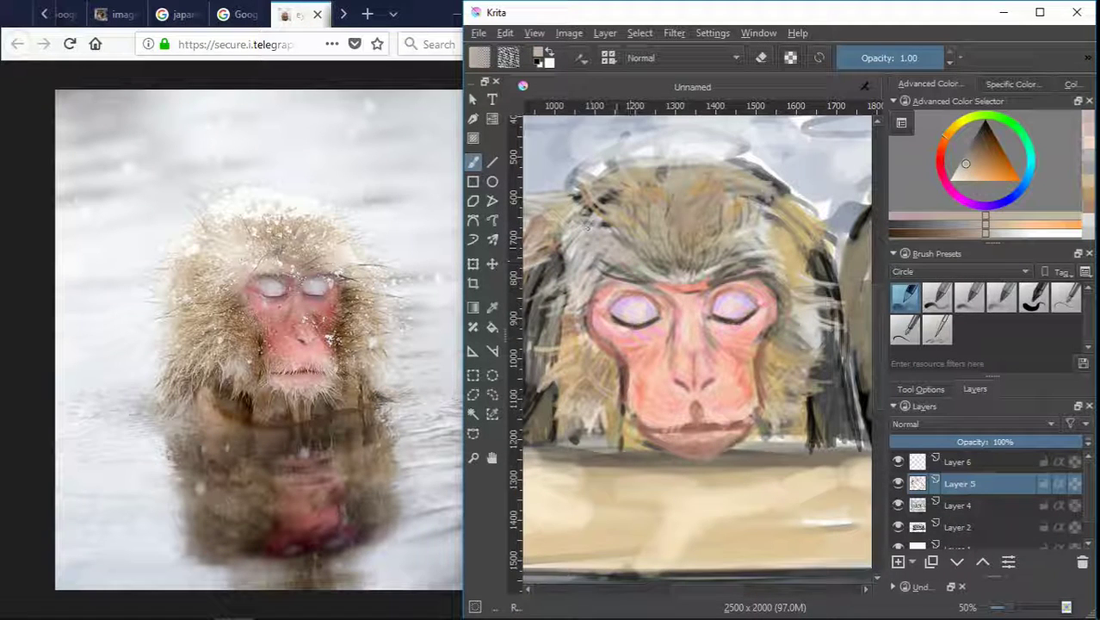
{"action": "left_click", "coordinate": [770, 263], "text": "ctrl"}
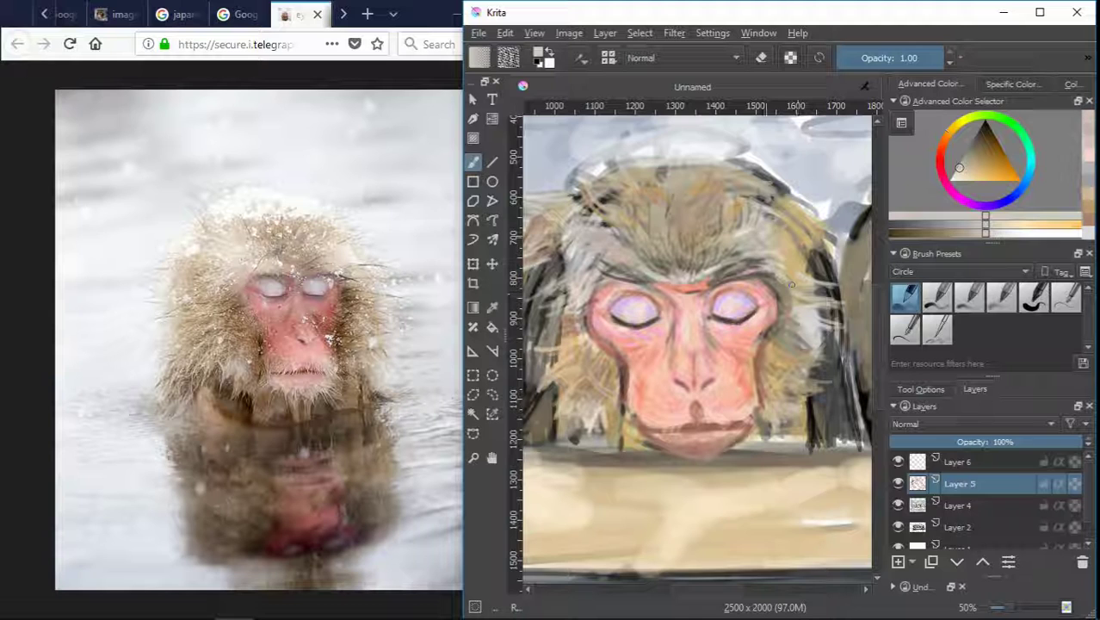
{"action": "left_click", "coordinate": [793, 232], "text": "ctrl"}
{"action": "left_click", "coordinate": [745, 242], "text": "ctrl"}
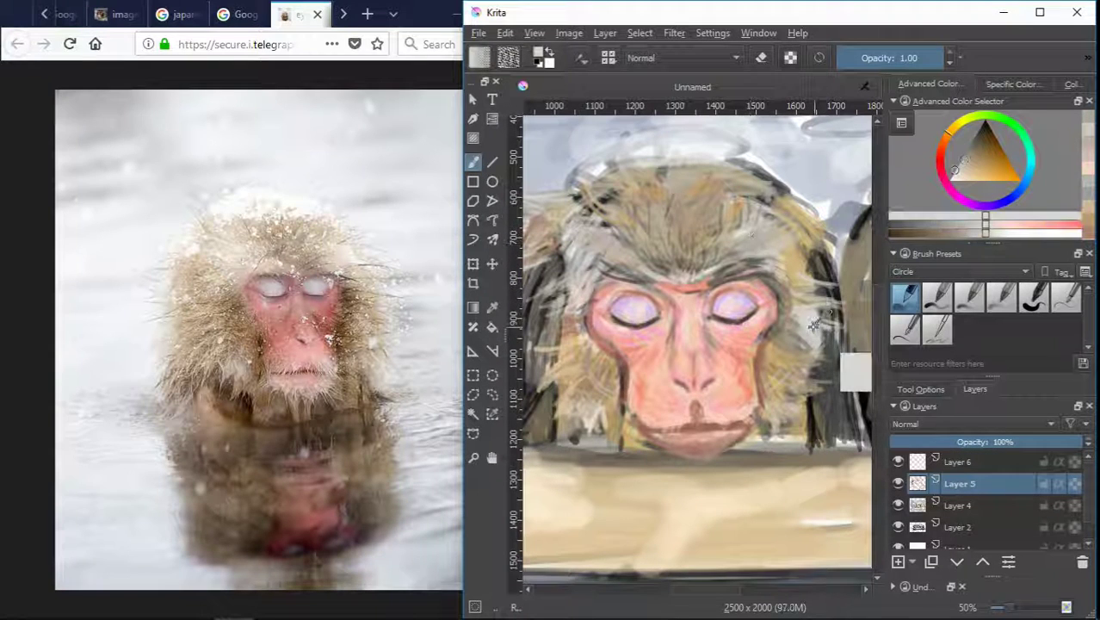
{"action": "left_click", "coordinate": [767, 217], "text": "ctrl"}
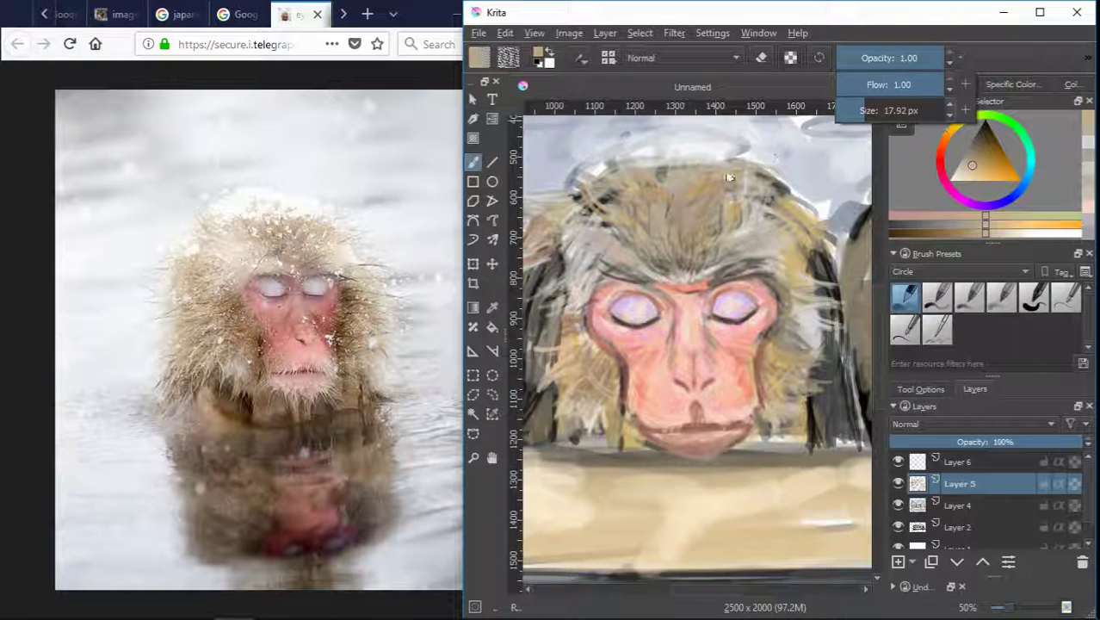
{"action": "left_click", "coordinate": [730, 159], "text": "ctrl"}
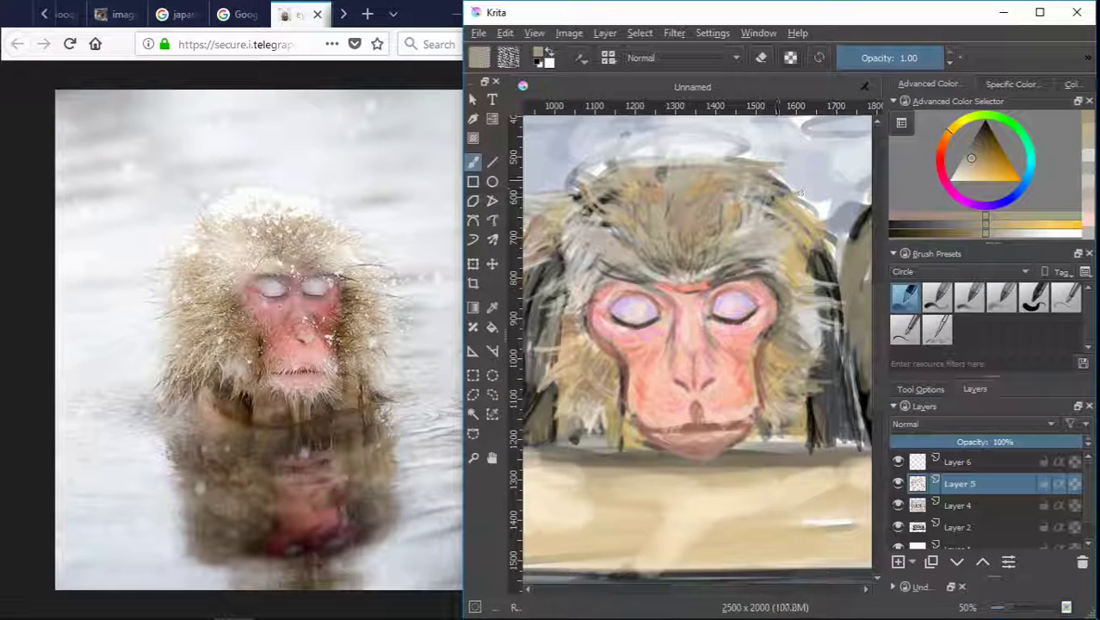
{"action": "left_click", "coordinate": [785, 191], "text": "ctrl"}
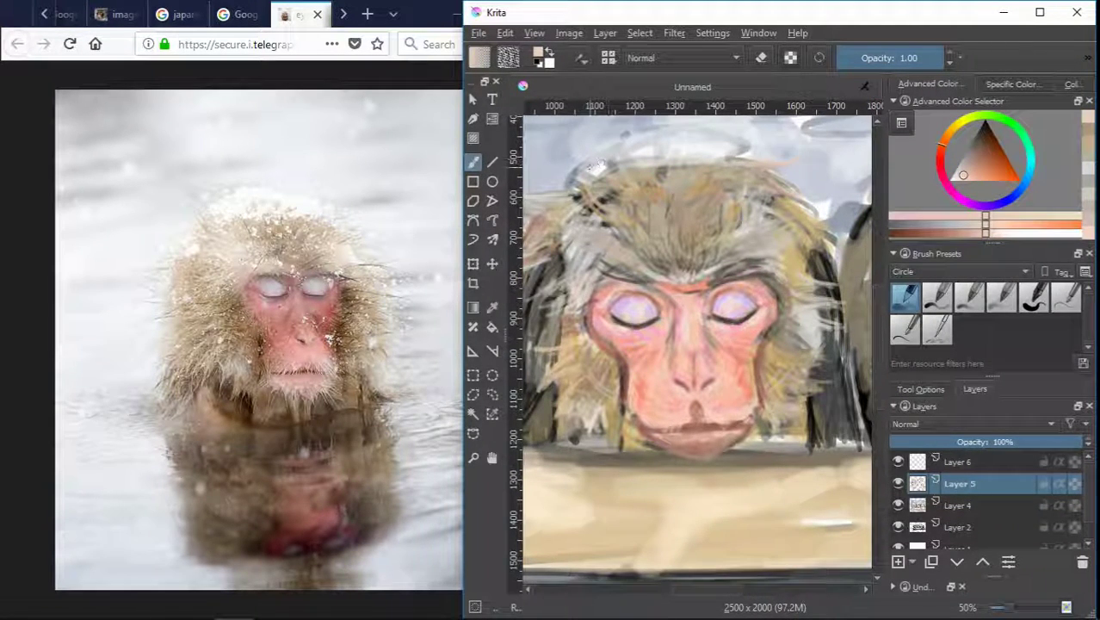
{"action": "left_click", "coordinate": [612, 257], "text": "ctrl"}
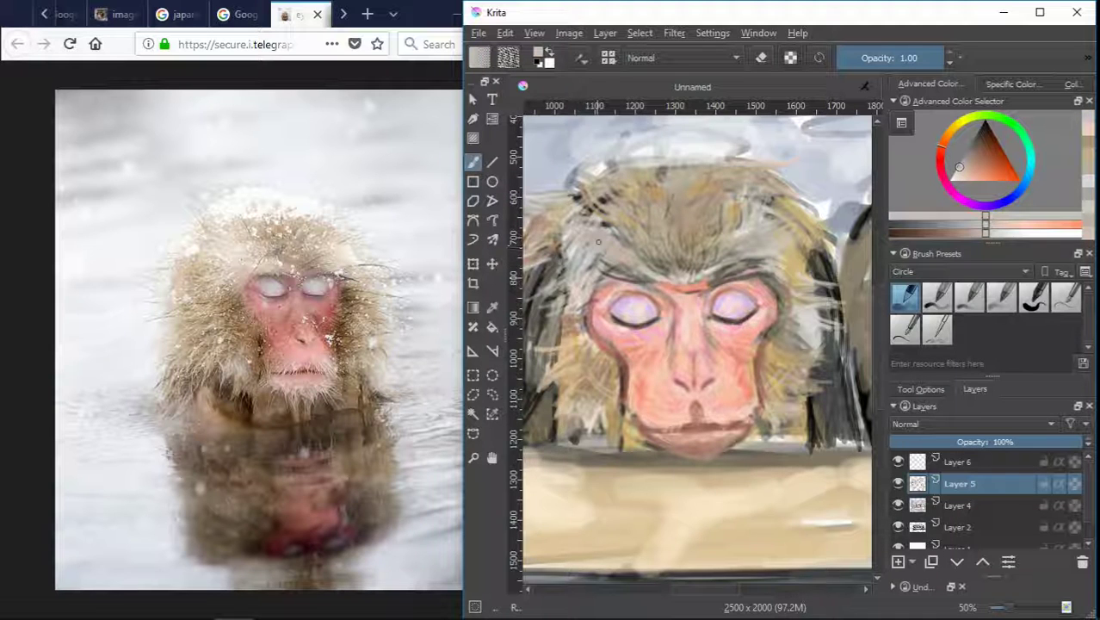
{"action": "left_click", "coordinate": [614, 265], "text": "ctrl"}
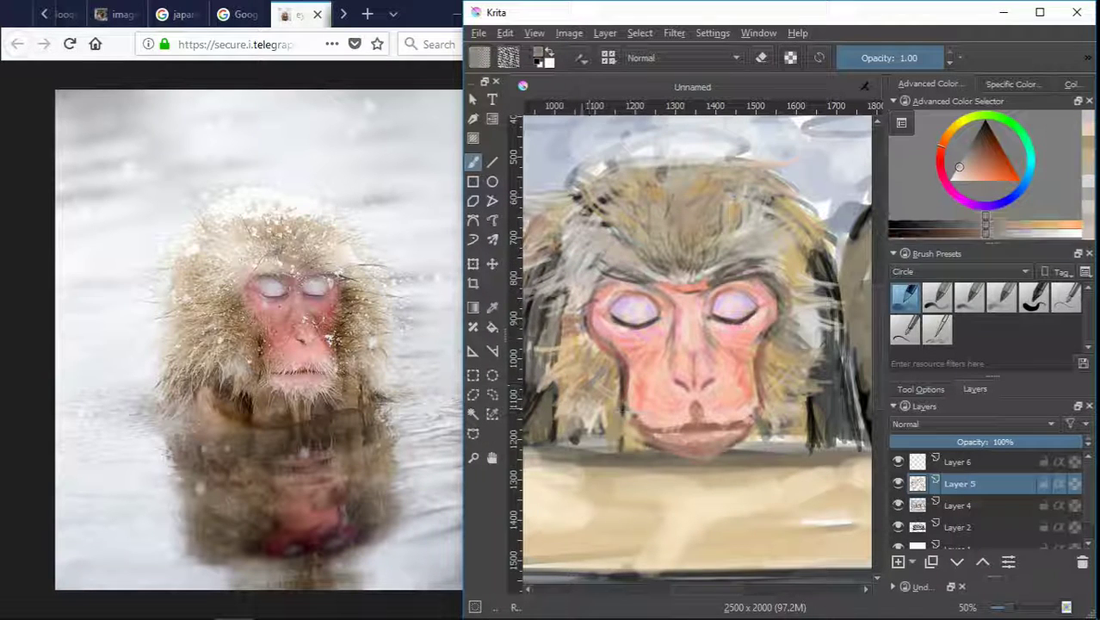
{"action": "left_click", "coordinate": [586, 272], "text": "ctrl"}
{"action": "left_click", "coordinate": [637, 265], "text": "ctrl"}
Pick a forehead brown and paint fur strokes across the monkey's forehead.
{"action": "scroll", "coordinate": [658, 265], "scroll_direction": "up", "scroll_amount": 1}
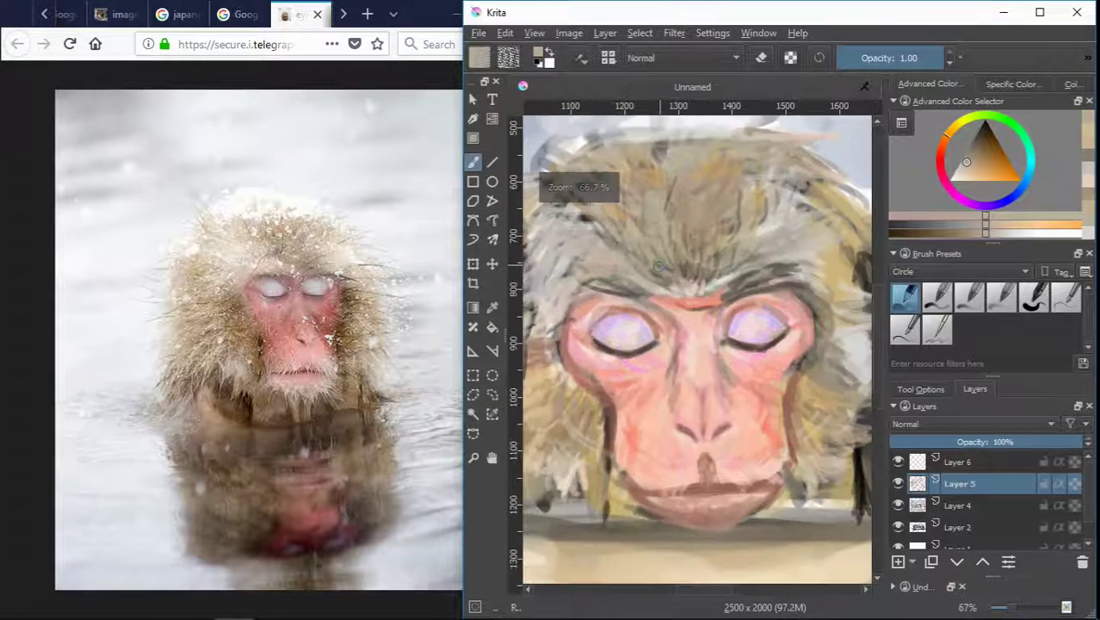
{"action": "scroll", "coordinate": [657, 267], "scroll_direction": "up", "scroll_amount": 1}
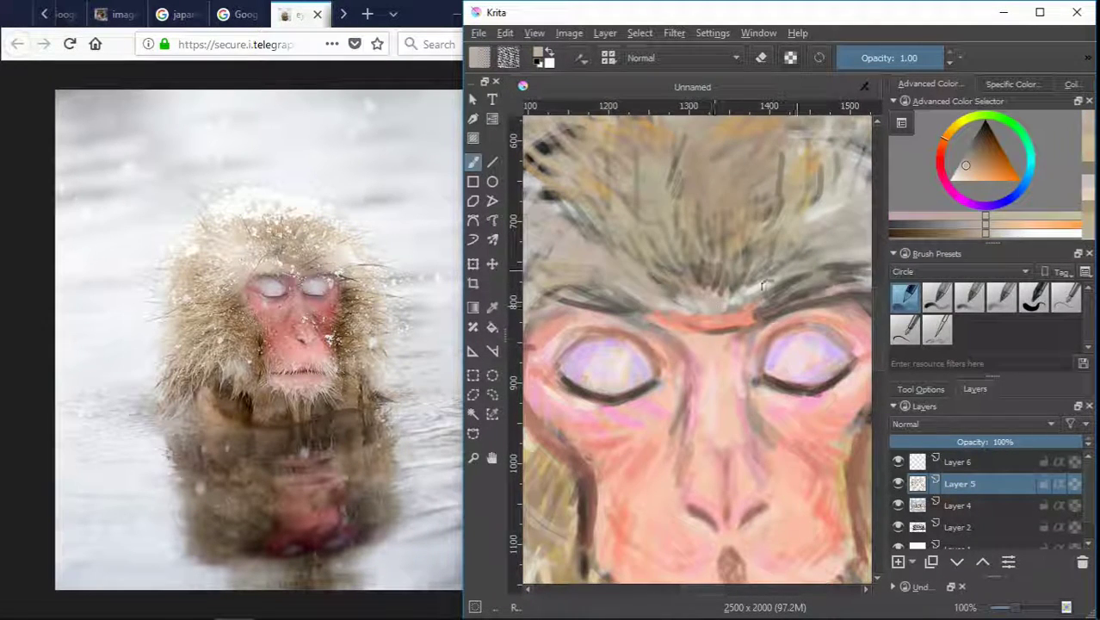
{"action": "scroll", "coordinate": [759, 280], "scroll_direction": "down", "scroll_amount": 1}
{"action": "scroll", "coordinate": [757, 267], "scroll_direction": "down", "scroll_amount": 1}
{"action": "left_click", "coordinate": [754, 254], "text": "ctrl"}
{"action": "scroll", "coordinate": [753, 252], "scroll_direction": "down", "scroll_amount": 2}
{"action": "scroll", "coordinate": [754, 252], "scroll_direction": "up", "scroll_amount": 2}
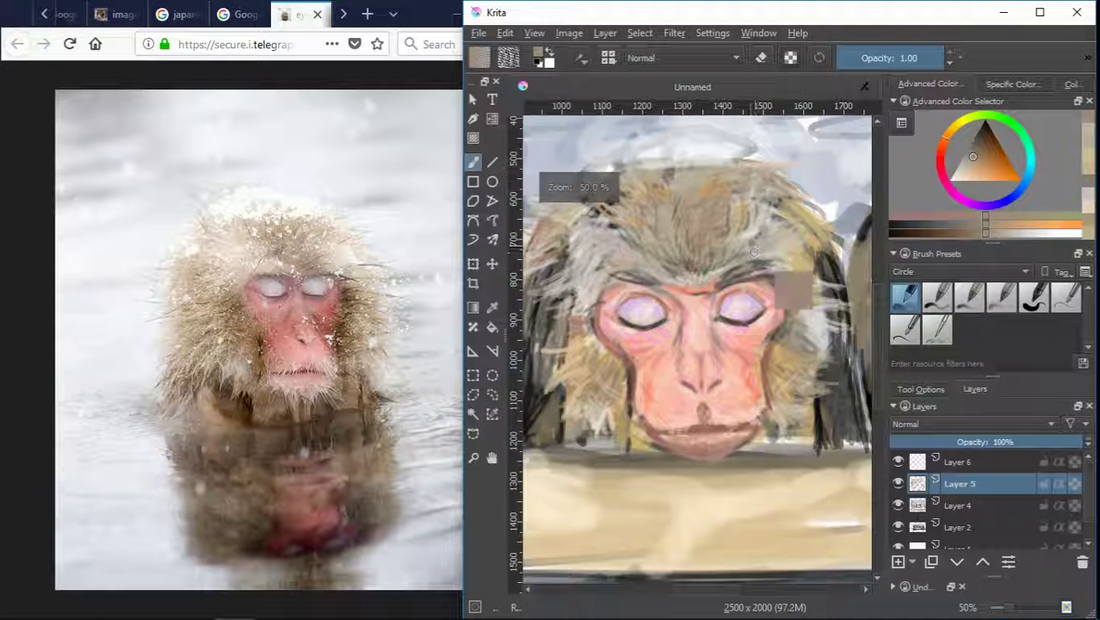
{"action": "left_click", "coordinate": [676, 220], "text": "ctrl"}
{"action": "left_click", "coordinate": [718, 237], "text": "ctrl"}
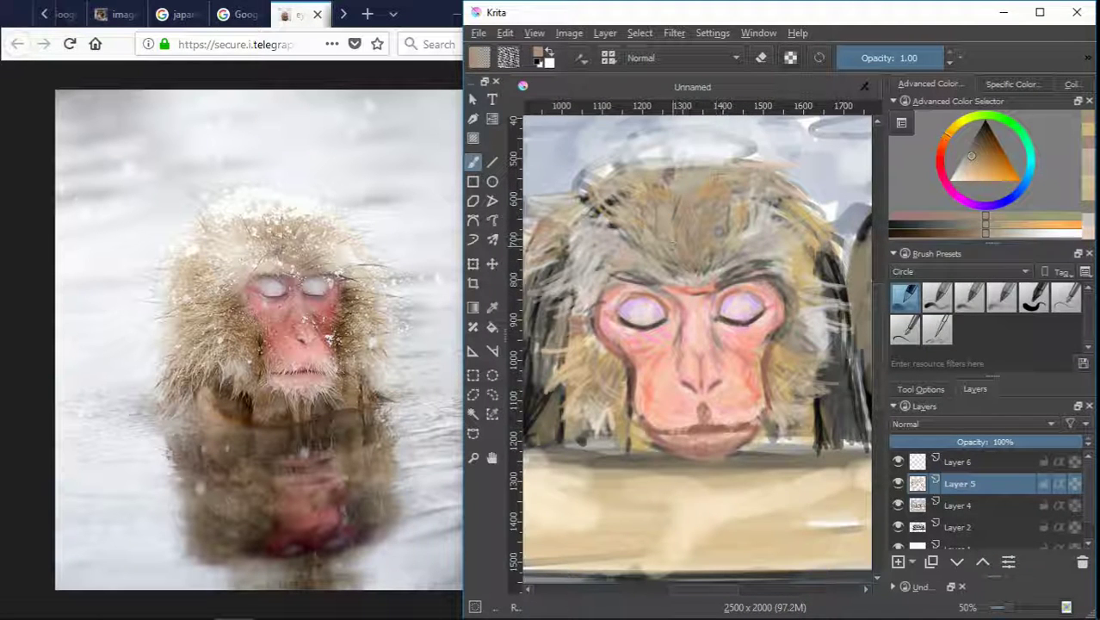
{"action": "left_click", "coordinate": [664, 217], "text": "ctrl"}
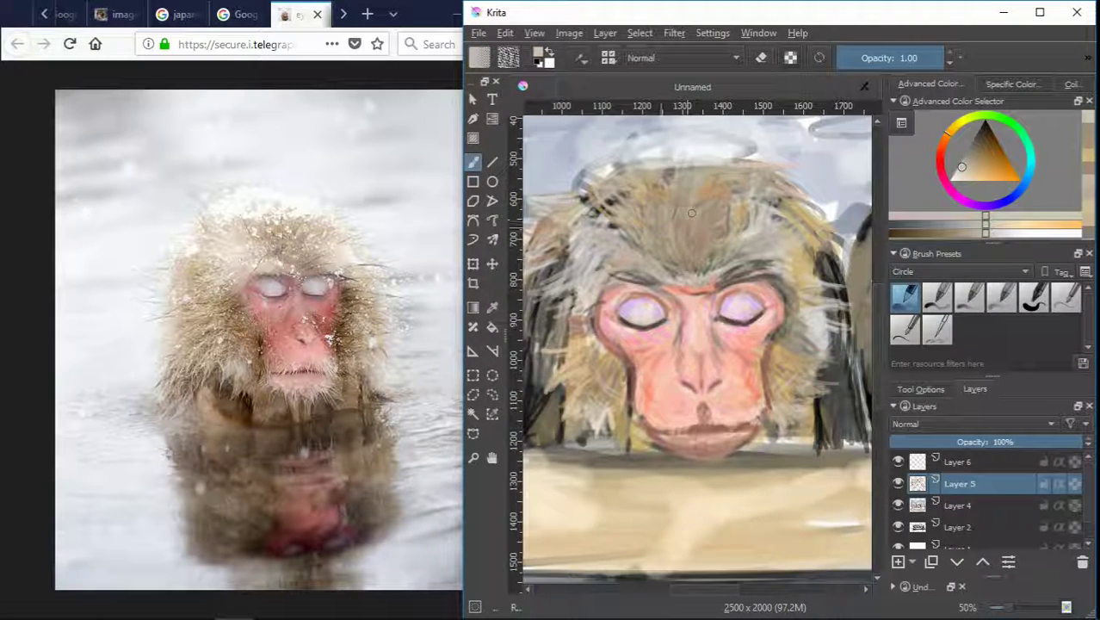
{"action": "left_click_drag", "start_coordinate": [669, 244], "coordinate": [642, 214]}
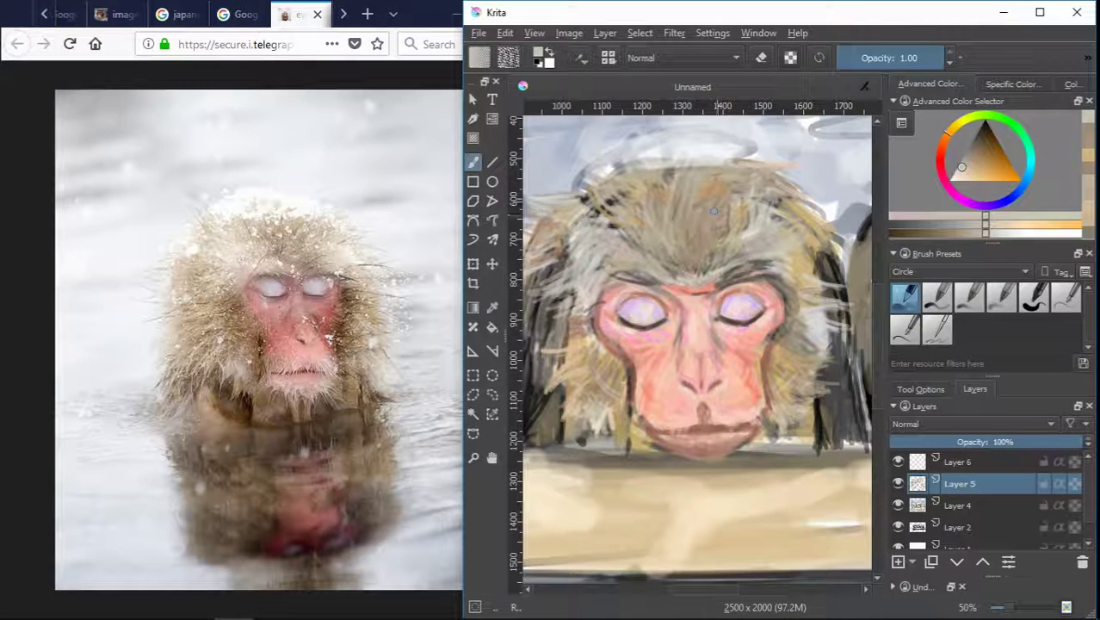
{"action": "left_click_drag", "start_coordinate": [713, 210], "coordinate": [685, 218]}
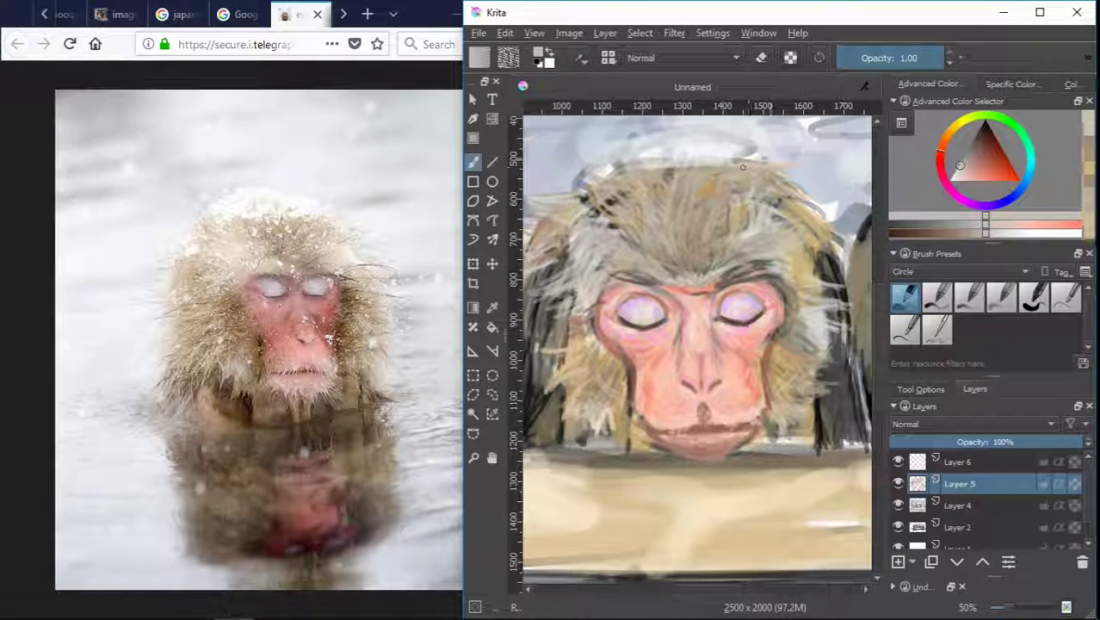
Add light fur strokes on the right side and upper-left of the head.
{"action": "left_click_drag", "start_coordinate": [773, 267], "coordinate": [818, 297]}
{"action": "left_click", "coordinate": [805, 284], "text": "ctrl"}
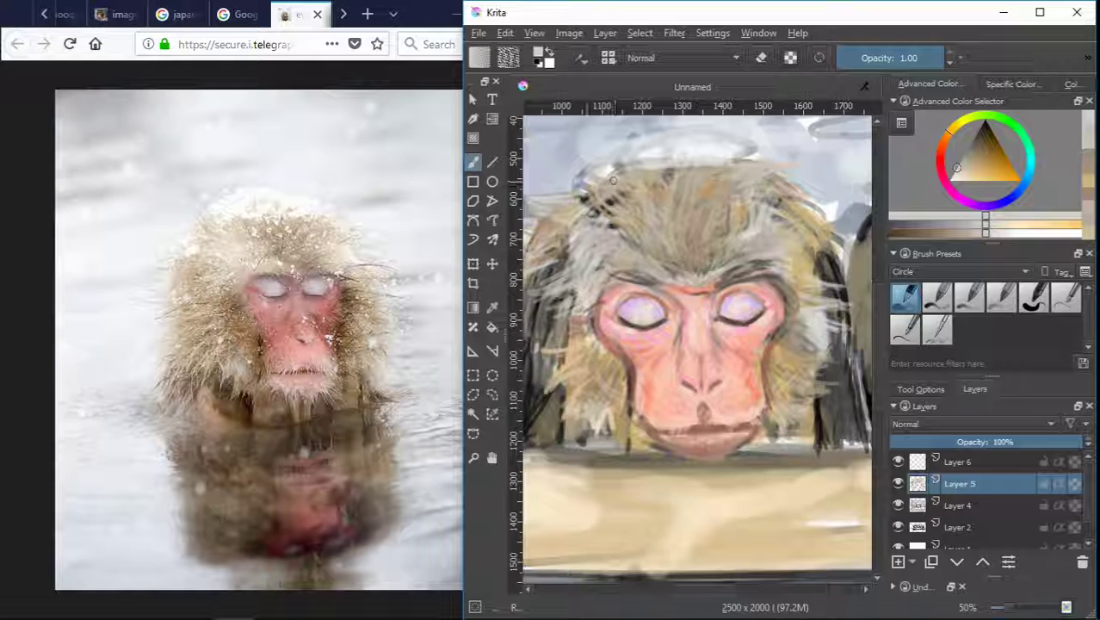
{"action": "left_click_drag", "start_coordinate": [613, 179], "coordinate": [585, 191]}
{"action": "left_click", "coordinate": [594, 191], "text": "ctrl"}
{"action": "left_click", "coordinate": [594, 220], "text": "ctrl"}
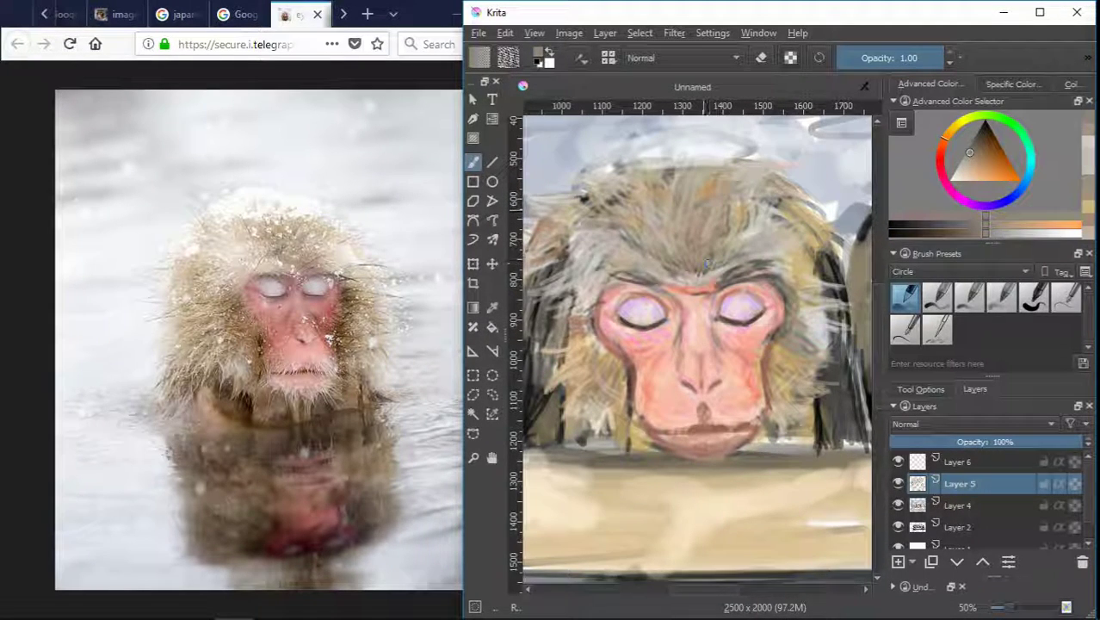
Paint light grey and darker tan fur strokes on the upper-right of the head.
{"action": "left_click", "coordinate": [771, 238], "text": "ctrl"}
{"action": "left_click", "coordinate": [795, 177], "text": "ctrl"}
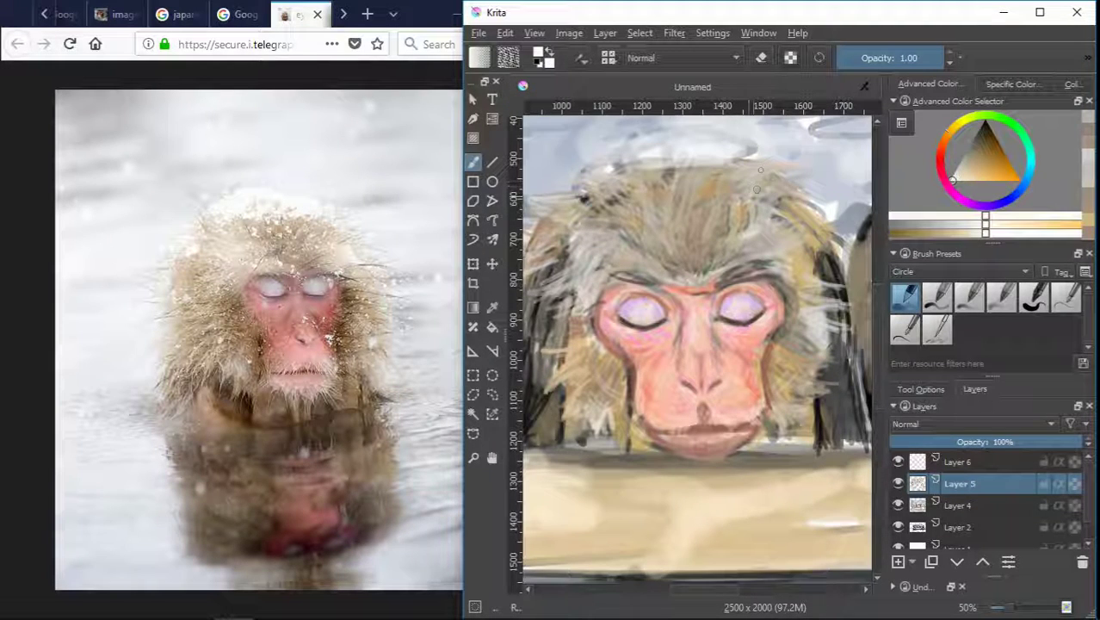
{"action": "left_click_drag", "start_coordinate": [808, 162], "coordinate": [746, 172]}
{"action": "left_click_drag", "start_coordinate": [821, 191], "coordinate": [783, 210]}
{"action": "left_click", "coordinate": [789, 264], "text": "ctrl"}
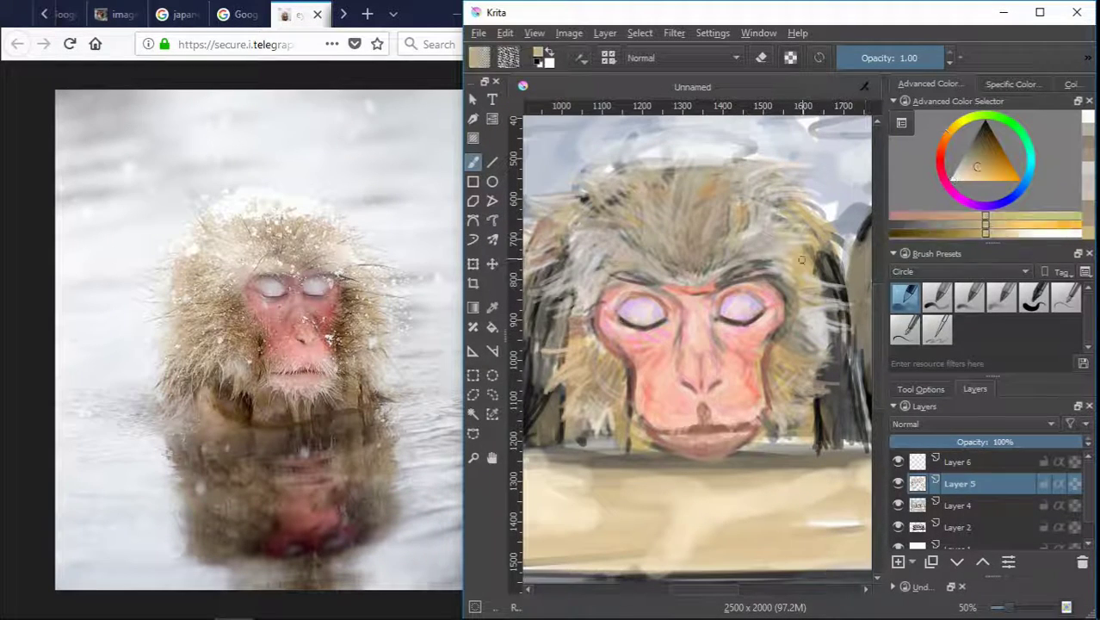
{"action": "left_click", "coordinate": [966, 179]}
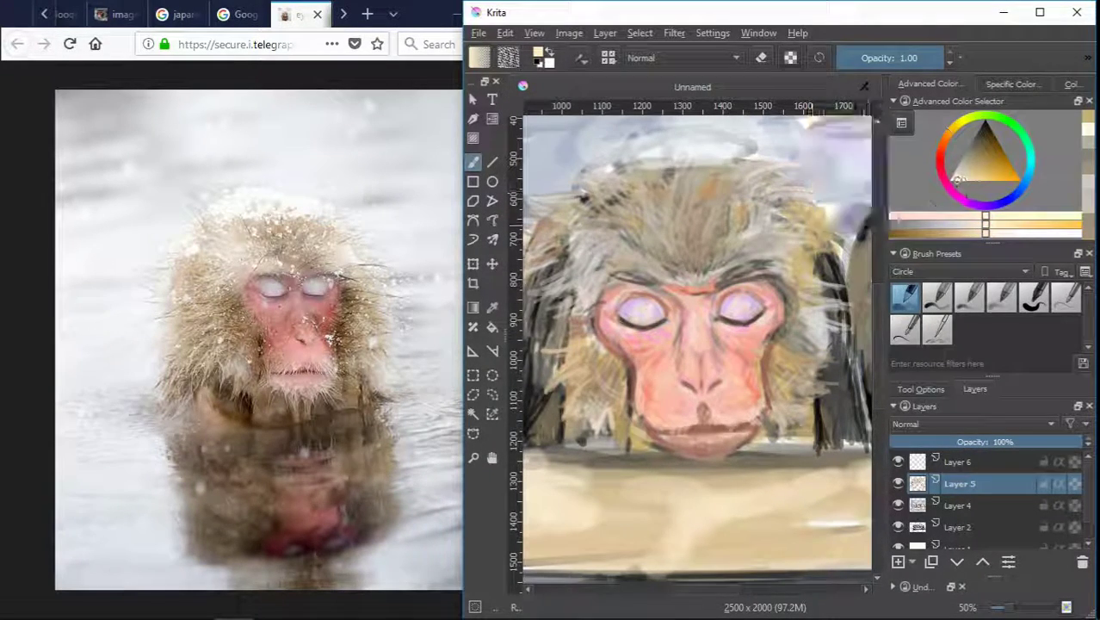
{"action": "mouse_move", "coordinate": [824, 202]}
{"action": "left_mouse_down"}
{"action": "mouse_move", "coordinate": [794, 225]}
{"action": "mouse_move", "coordinate": [818, 242]}
{"action": "mouse_move", "coordinate": [804, 256]}
{"action": "left_mouse_up"}
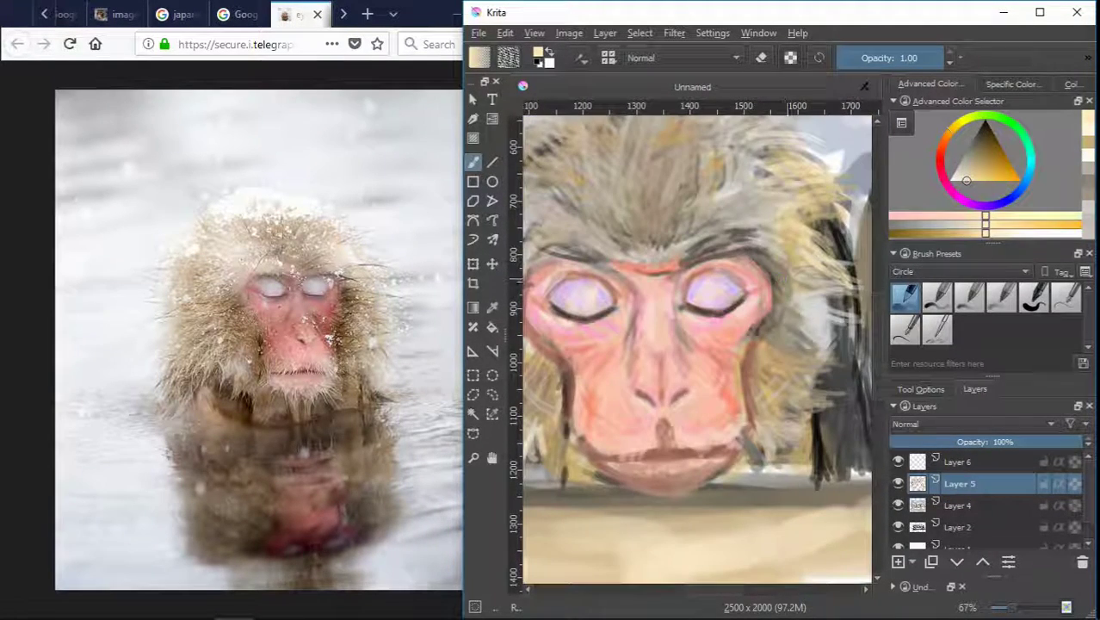
Cover the dark upper-right hair with lighter tan fur strokes, checking the whole head.
{"action": "left_click", "coordinate": [741, 255], "text": "ctrl"}
{"action": "mouse_move", "coordinate": [770, 269]}
{"action": "left_mouse_down"}
{"action": "mouse_move", "coordinate": [817, 251]}
{"action": "mouse_move", "coordinate": [796, 250]}
{"action": "left_mouse_up"}
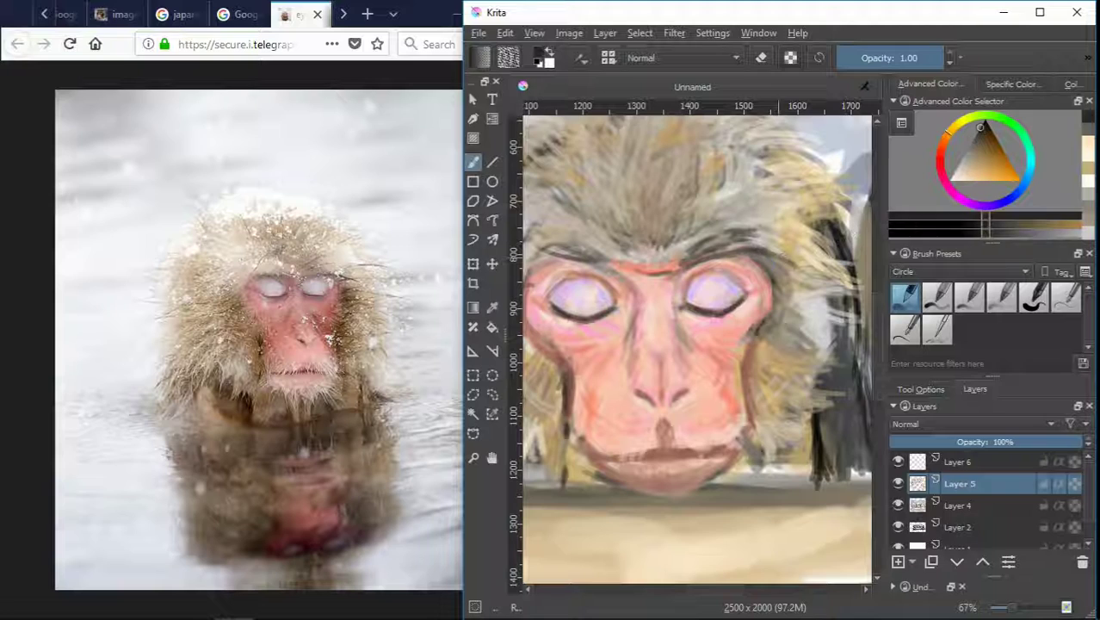
{"action": "left_click", "coordinate": [843, 151], "text": "ctrl"}
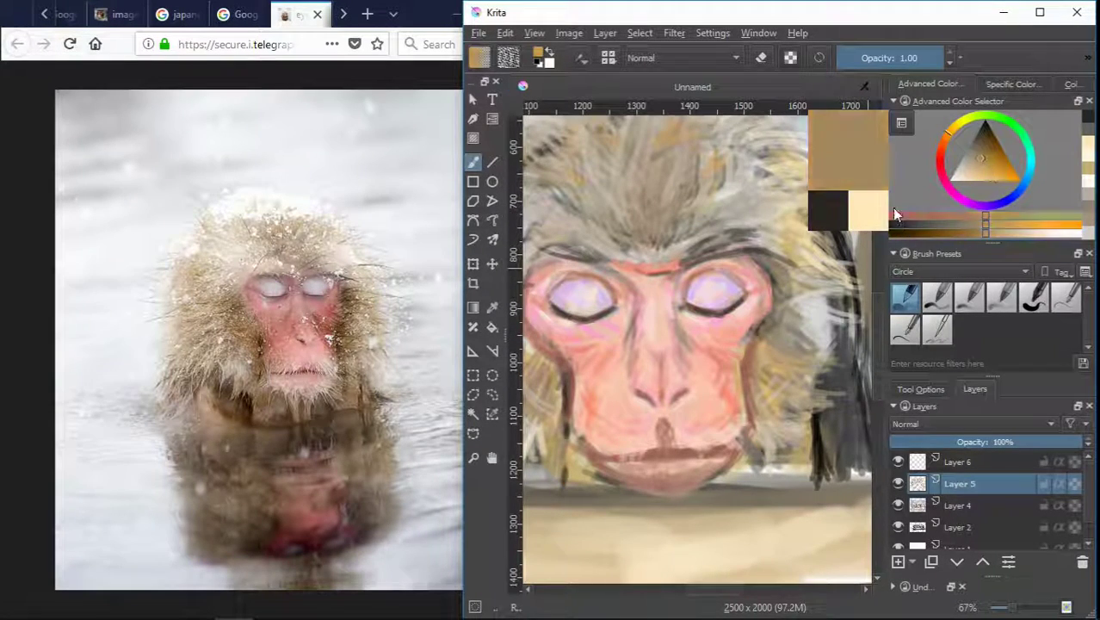
{"action": "left_click_drag", "start_coordinate": [818, 233], "coordinate": [775, 262]}
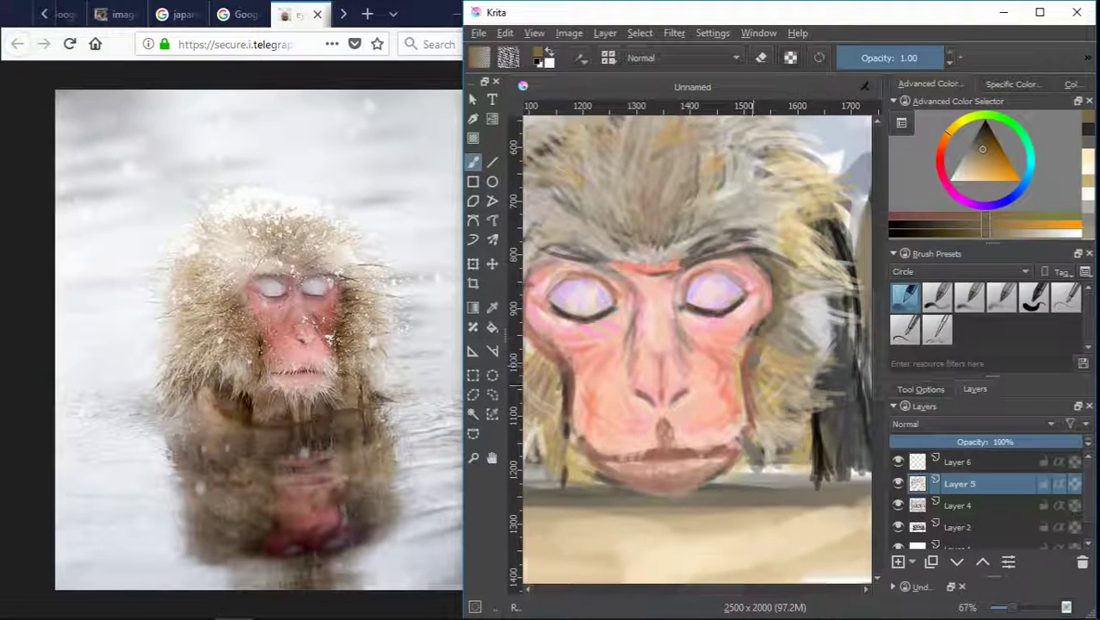
{"action": "key", "text": "minus"}
{"action": "key", "text": "plus"}
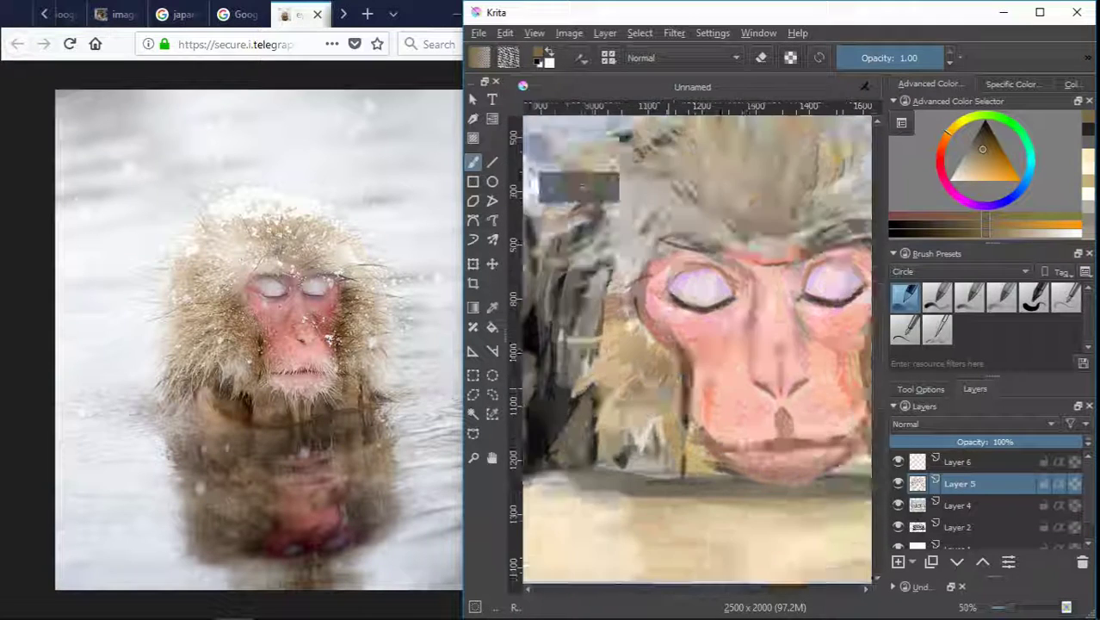
Add a light mark and near-black strokes along the waterline below the face.
{"action": "left_click", "coordinate": [703, 369], "text": "ctrl"}
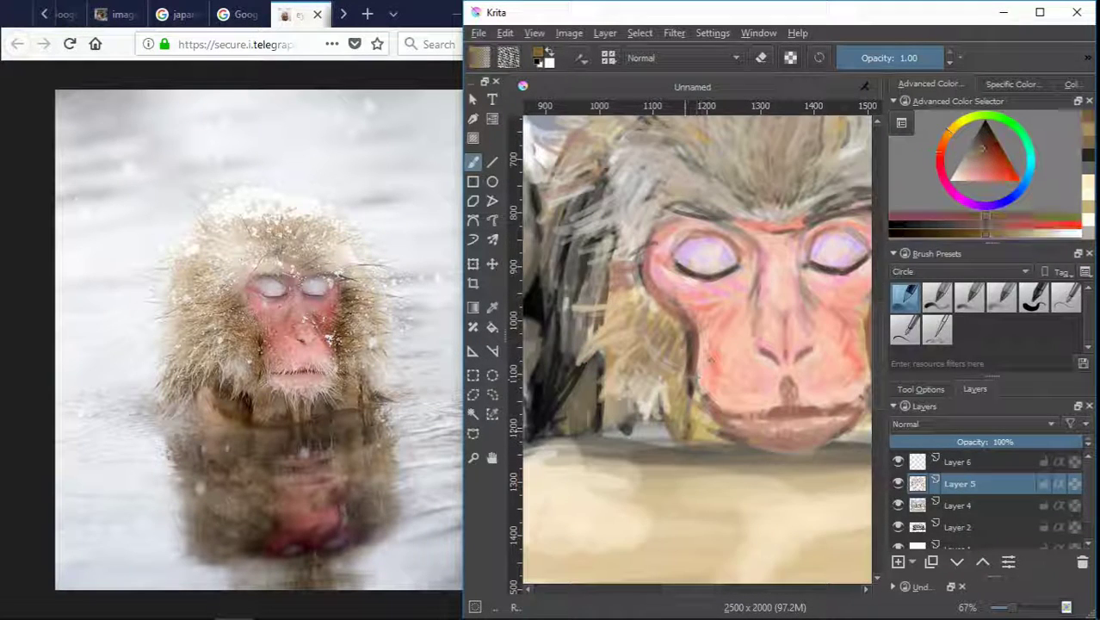
{"action": "left_click", "coordinate": [757, 332], "text": "ctrl"}
{"action": "left_click", "coordinate": [662, 417]}
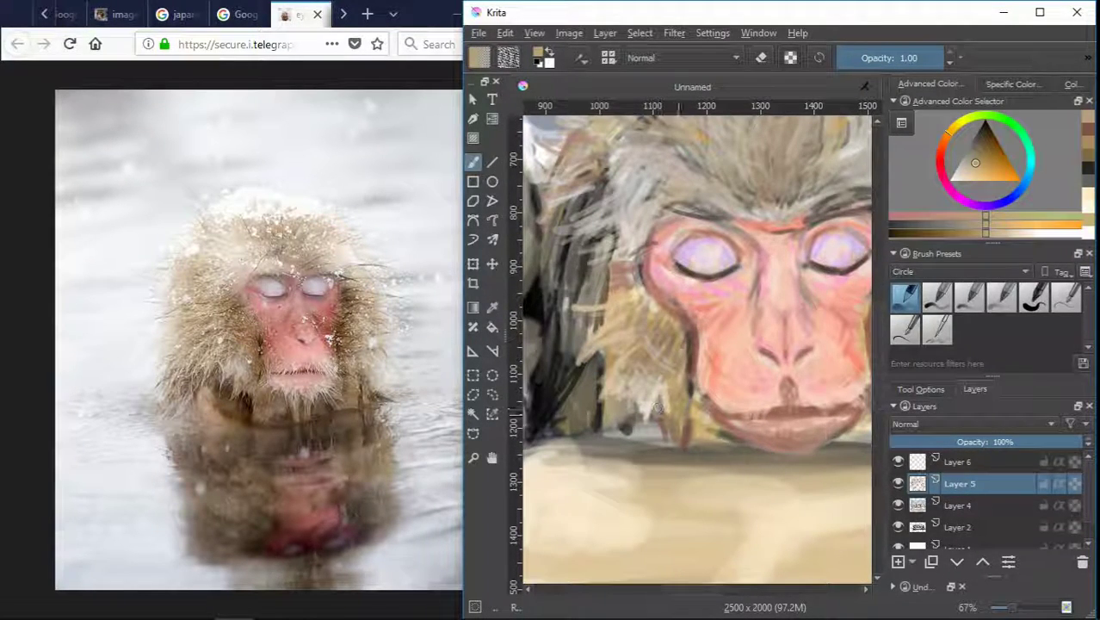
{"action": "left_click_drag", "start_coordinate": [970, 156], "coordinate": [977, 131]}
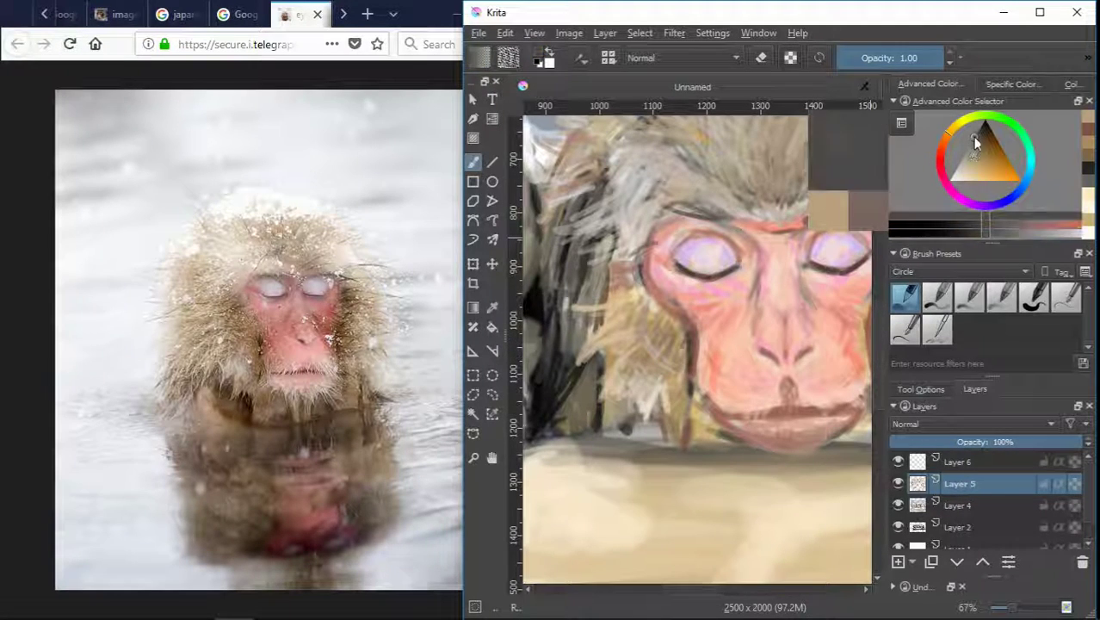
{"action": "mouse_move", "coordinate": [663, 417]}
{"action": "left_mouse_down"}
{"action": "mouse_move", "coordinate": [704, 415]}
{"action": "mouse_move", "coordinate": [628, 422]}
{"action": "mouse_move", "coordinate": [641, 409]}
{"action": "left_mouse_up"}
{"action": "left_click", "coordinate": [644, 420], "text": "ctrl"}
{"action": "left_click", "coordinate": [632, 420], "text": "ctrl"}
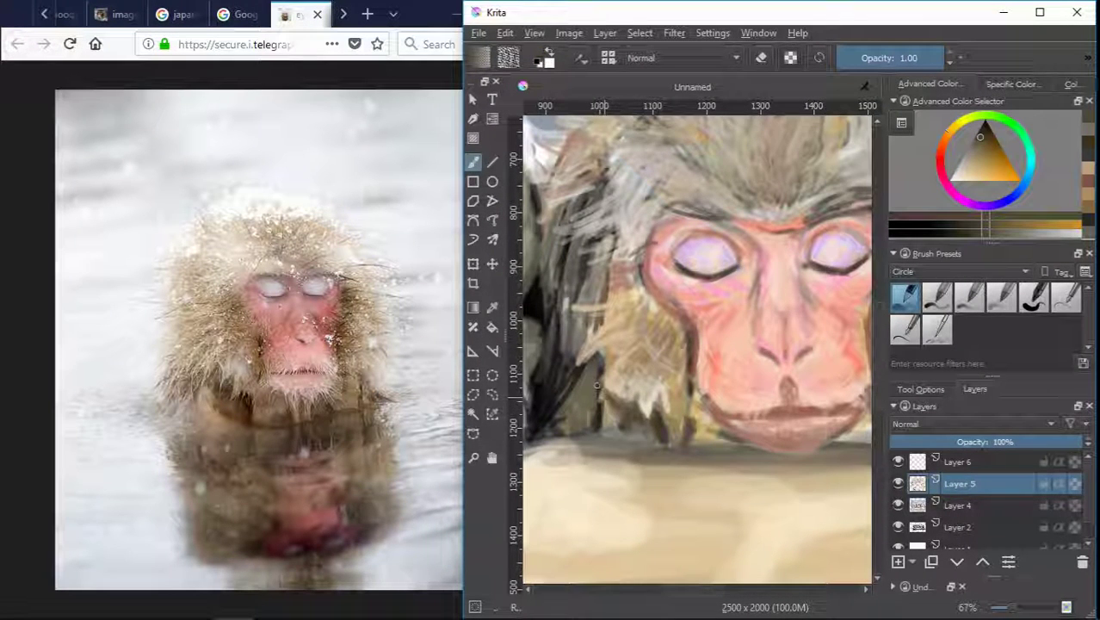
{"action": "scroll", "coordinate": [697, 344], "scroll_direction": "down", "scroll_amount": 3}
{"action": "scroll", "coordinate": [697, 344], "scroll_direction": "up", "scroll_amount": 3}
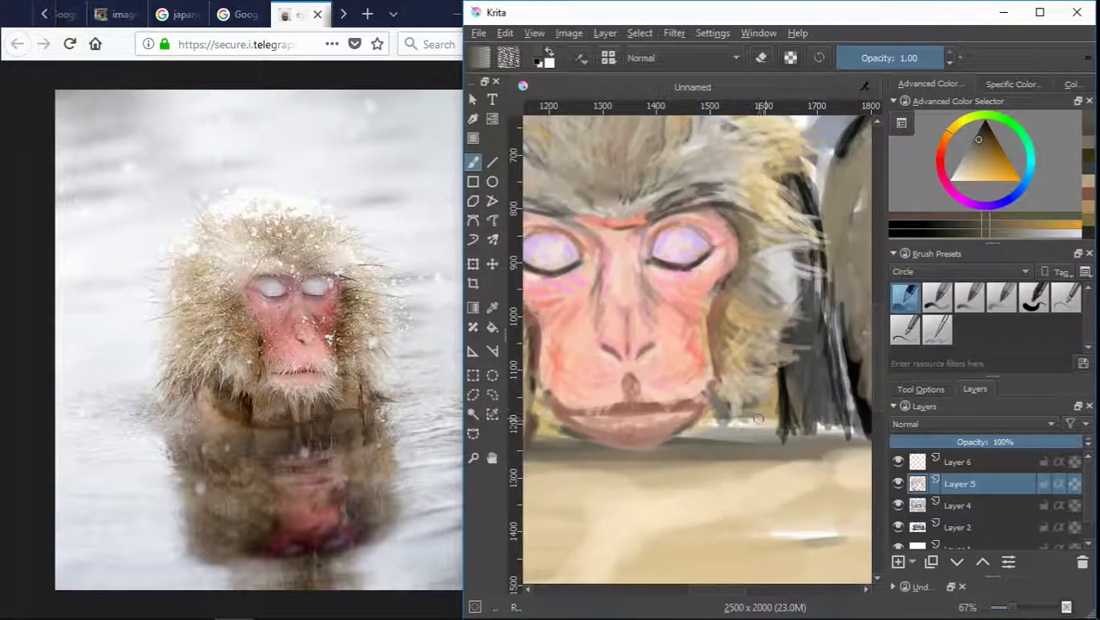
Stroke a darker line along the middle monkey's chin and a brownish stroke in the upper-right hair.
{"action": "left_click", "coordinate": [843, 168], "text": "ctrl"}
{"action": "left_click_drag", "start_coordinate": [723, 416], "coordinate": [793, 422]}
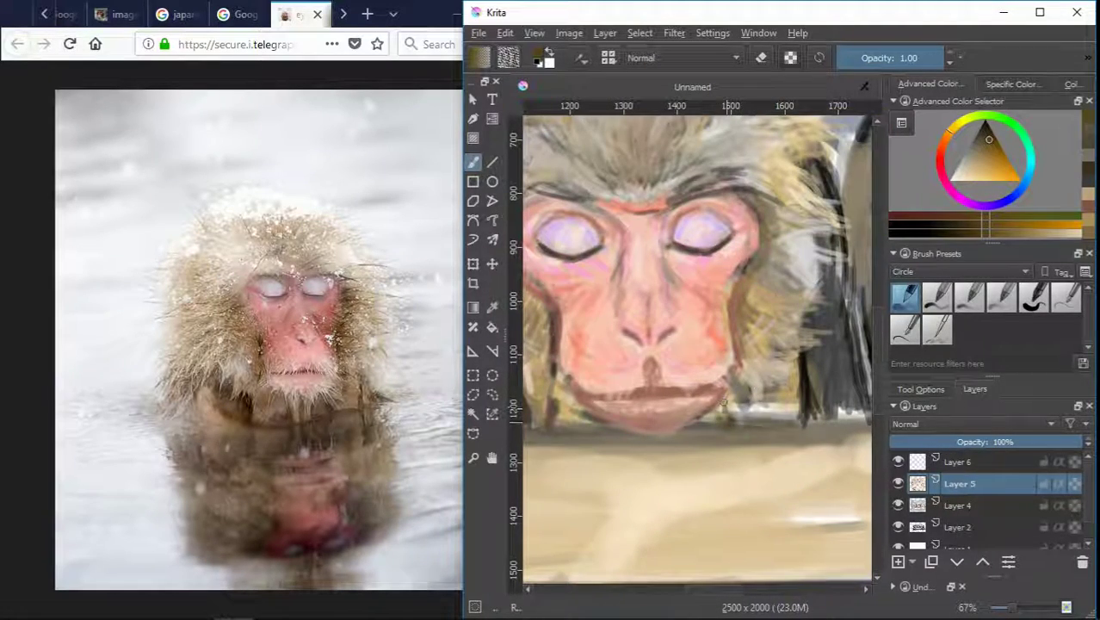
{"action": "scroll", "coordinate": [792, 423], "scroll_direction": "down", "scroll_amount": 2}
{"action": "scroll", "coordinate": [740, 172], "scroll_direction": "up", "scroll_amount": 1}
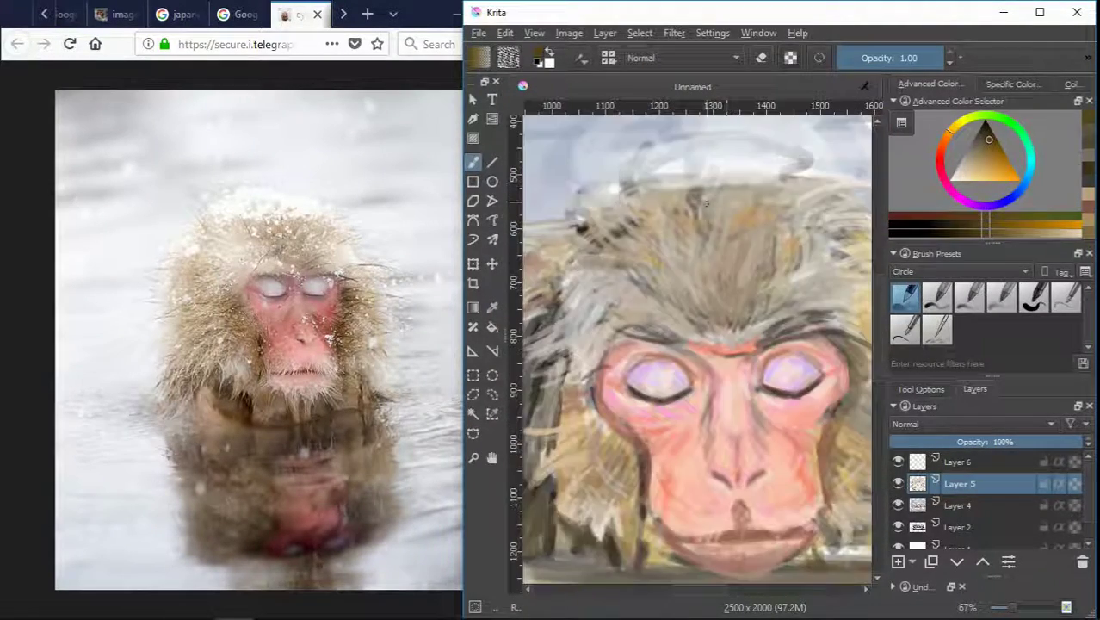
{"action": "scroll", "coordinate": [754, 162], "scroll_direction": "down", "scroll_amount": 2}
{"action": "scroll", "coordinate": [739, 161], "scroll_direction": "up", "scroll_amount": 2}
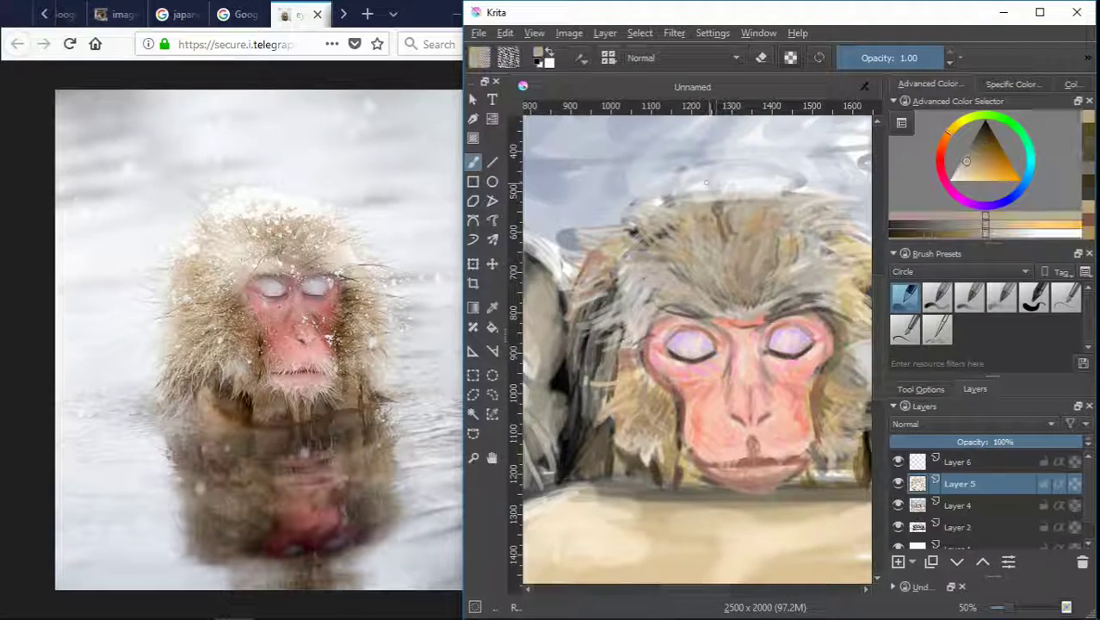
{"action": "left_click", "coordinate": [762, 183], "text": "ctrl"}
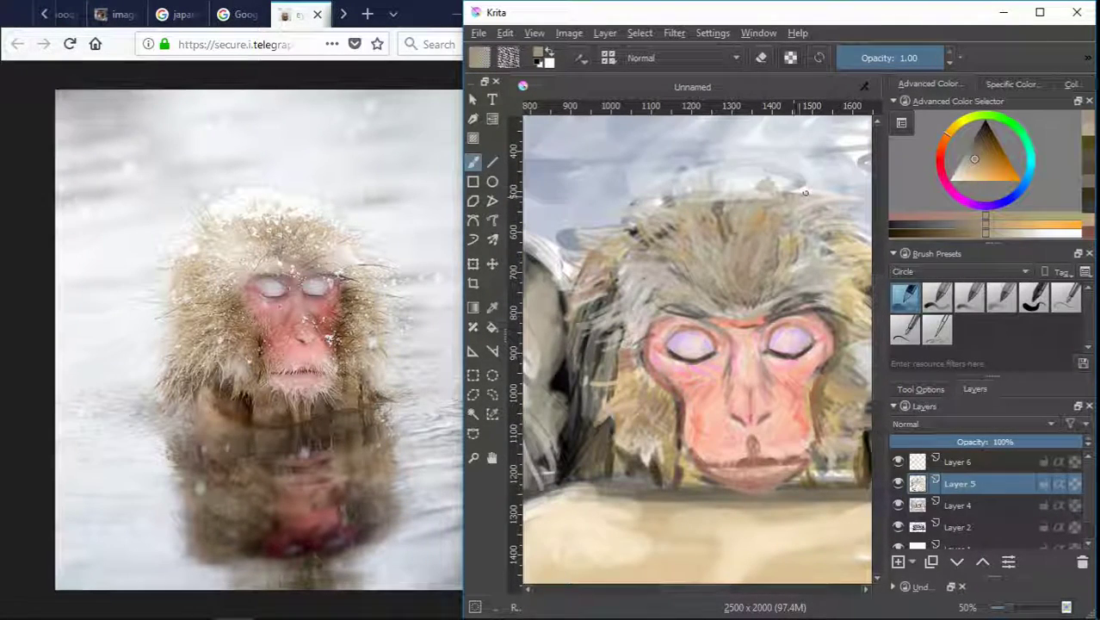
{"action": "left_click_drag", "start_coordinate": [813, 193], "coordinate": [793, 238]}
{"action": "scroll", "coordinate": [738, 256], "scroll_direction": "down", "scroll_amount": 2}
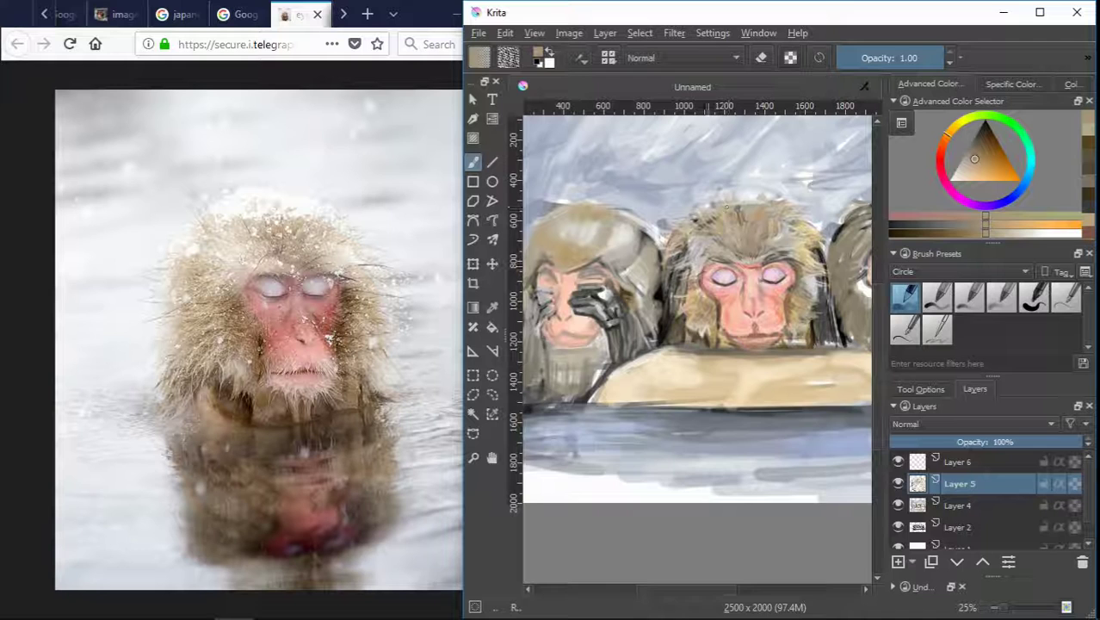
Adjust an orange-pink face colour to a salmon shade in the Advanced Color Selector.
{"action": "scroll", "coordinate": [722, 264], "scroll_direction": "up", "scroll_amount": 2}
{"action": "scroll", "coordinate": [689, 284], "scroll_direction": "up", "scroll_amount": 1}
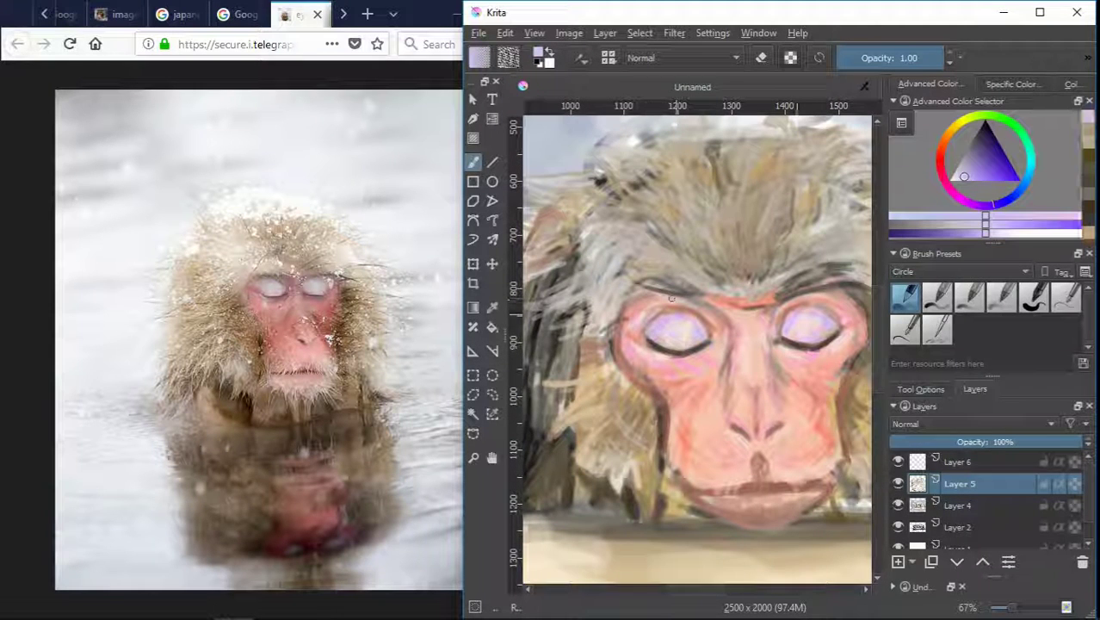
{"action": "scroll", "coordinate": [787, 307], "scroll_direction": "down", "scroll_amount": 3}
{"action": "scroll", "coordinate": [775, 310], "scroll_direction": "up", "scroll_amount": 2}
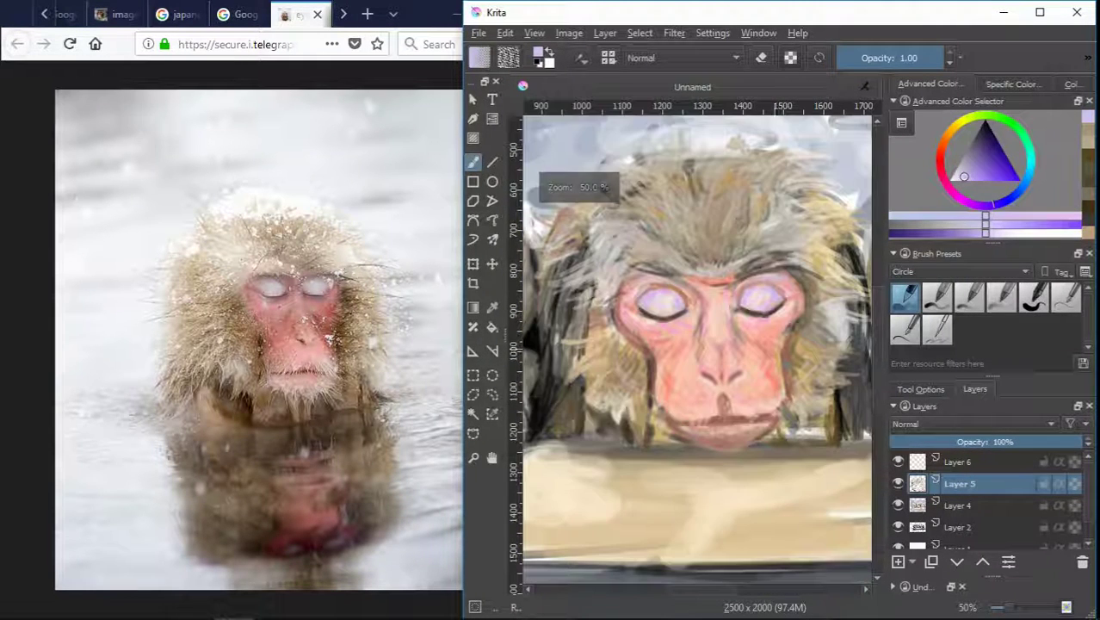
{"action": "left_click", "coordinate": [988, 188]}
{"action": "left_click_drag", "start_coordinate": [988, 188], "coordinate": [988, 176]}
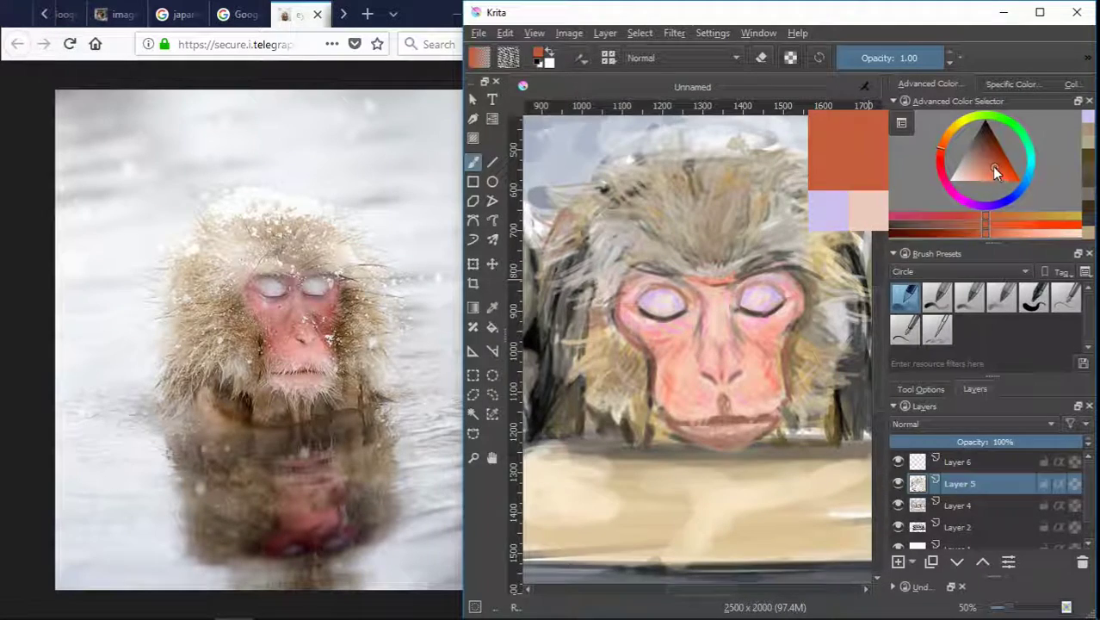
{"action": "scroll", "coordinate": [751, 356], "scroll_direction": "up", "scroll_amount": 1}
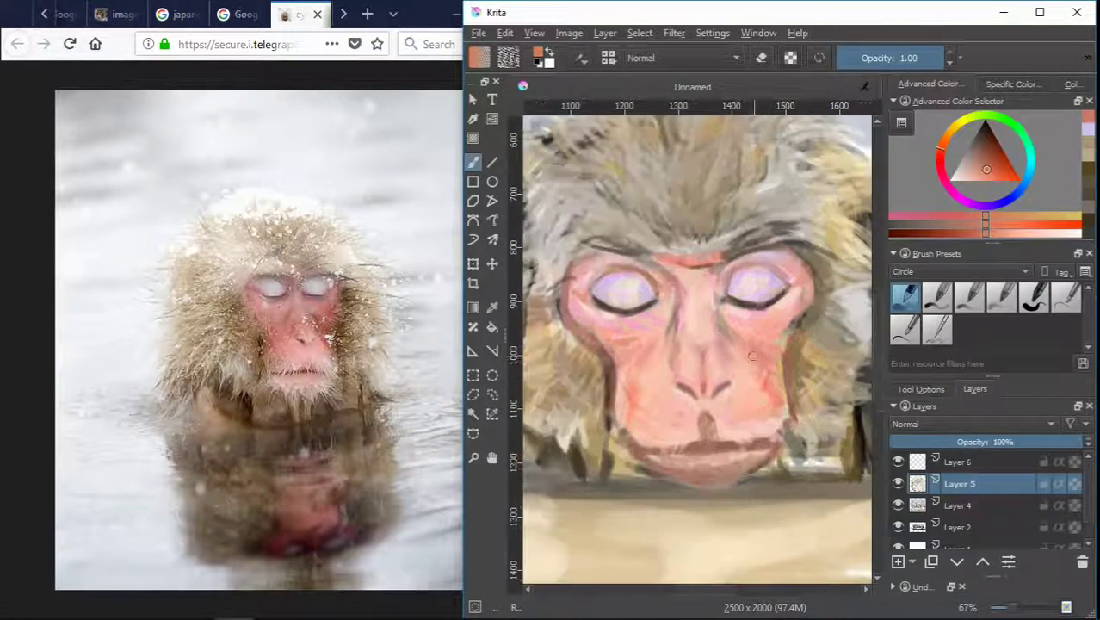
{"action": "scroll", "coordinate": [648, 333], "scroll_direction": "down", "scroll_amount": 1}
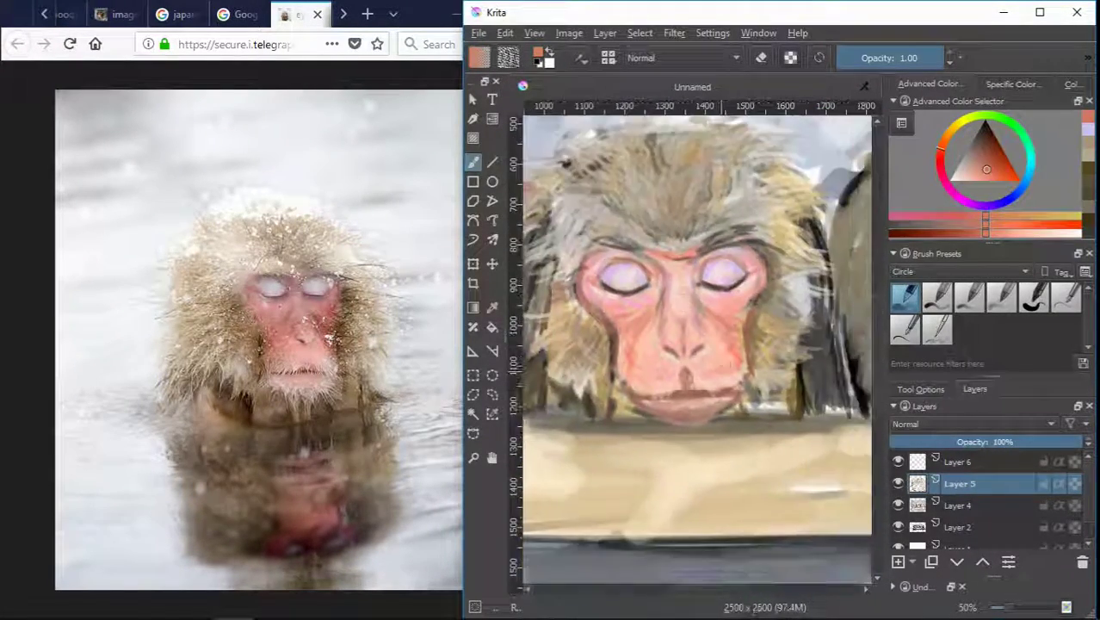
Sample a tan and paint a small tan stroke near the chin.
{"action": "left_click", "coordinate": [615, 421], "text": "ctrl"}
{"action": "left_click", "coordinate": [654, 470], "text": "ctrl"}
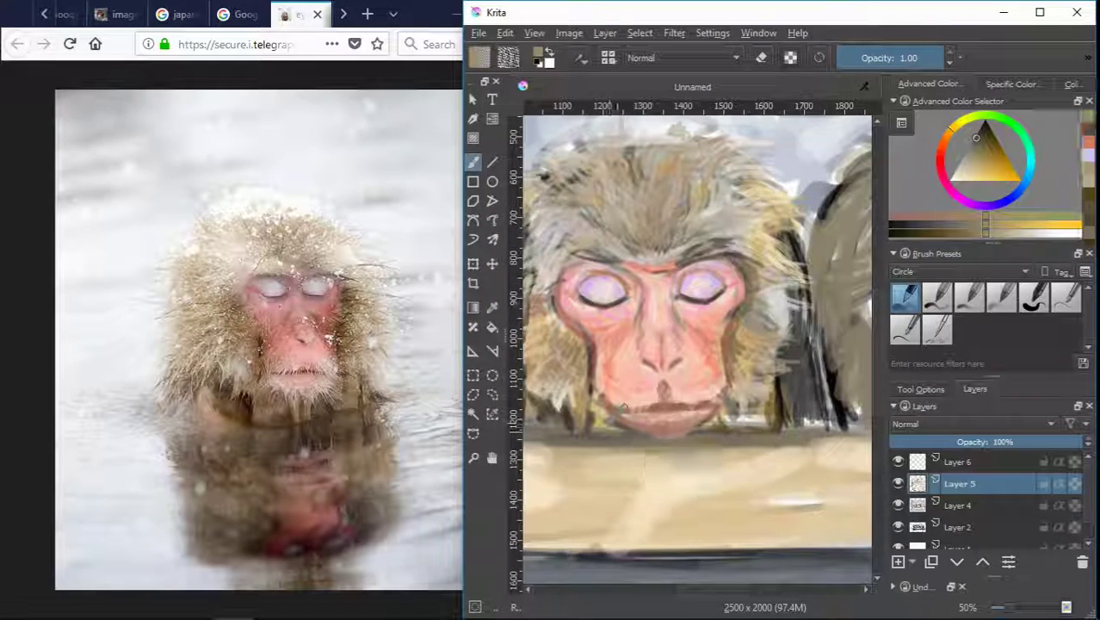
{"action": "left_click_drag", "start_coordinate": [601, 435], "coordinate": [637, 436]}
{"action": "scroll", "coordinate": [669, 422], "scroll_direction": "up", "scroll_amount": 2}
{"action": "scroll", "coordinate": [680, 425], "scroll_direction": "down", "scroll_amount": 1}
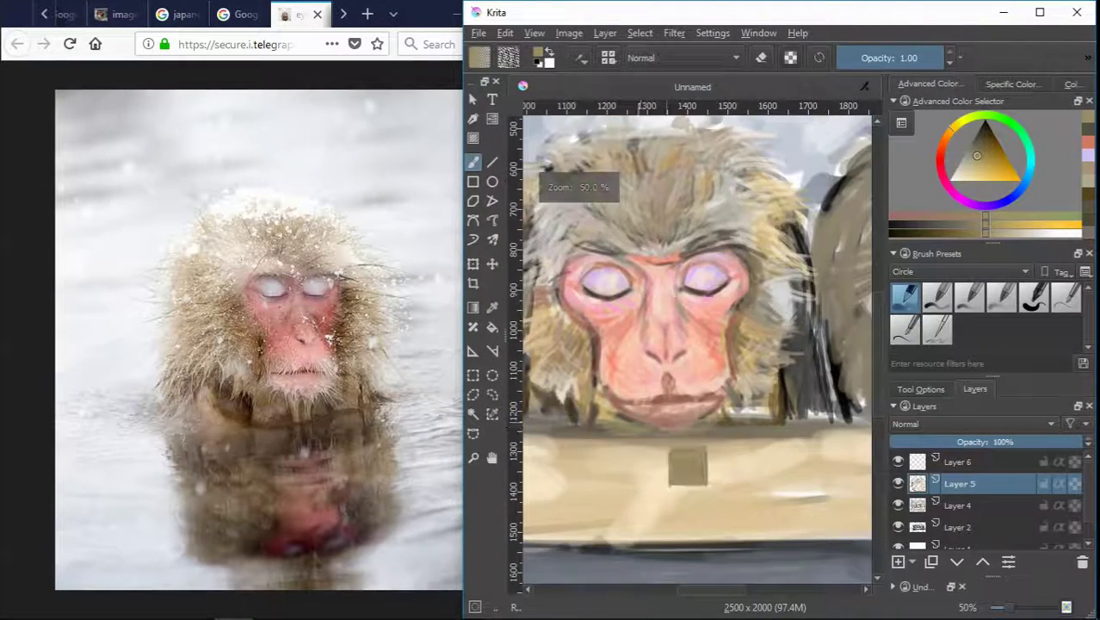
{"action": "scroll", "coordinate": [684, 430], "scroll_direction": "up", "scroll_amount": 1}
Paint a light salmon stroke across the chin and sample a new face colour.
{"action": "left_click", "coordinate": [690, 433], "text": "ctrl"}
{"action": "left_click_drag", "start_coordinate": [691, 433], "coordinate": [671, 422]}
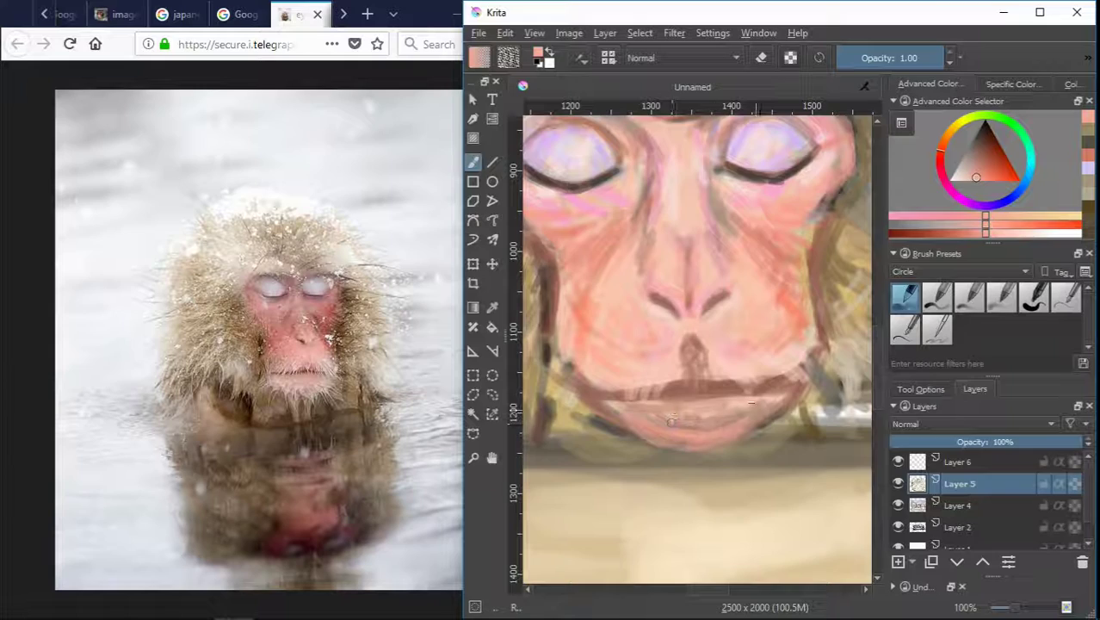
{"action": "scroll", "coordinate": [670, 421], "scroll_direction": "down", "scroll_amount": 1}
{"action": "scroll", "coordinate": [671, 422], "scroll_direction": "up", "scroll_amount": 2}
{"action": "left_click", "coordinate": [970, 183]}
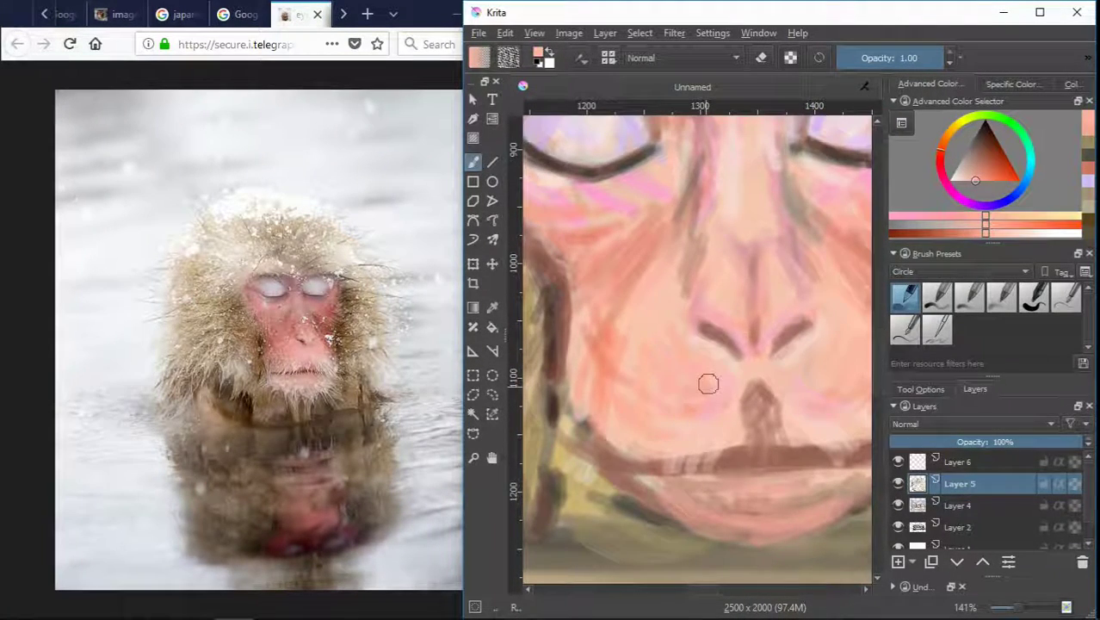
{"action": "scroll", "coordinate": [708, 383], "scroll_direction": "down", "scroll_amount": 2}
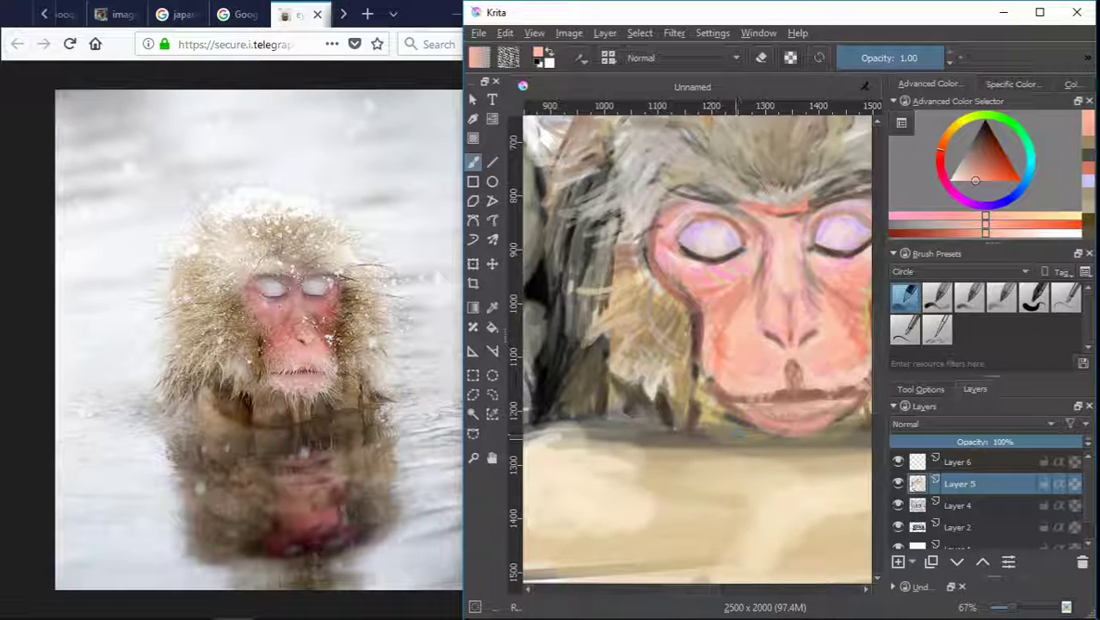
{"action": "scroll", "coordinate": [651, 550], "scroll_direction": "down", "scroll_amount": 3}
{"action": "scroll", "coordinate": [651, 551], "scroll_direction": "down", "scroll_amount": 1}
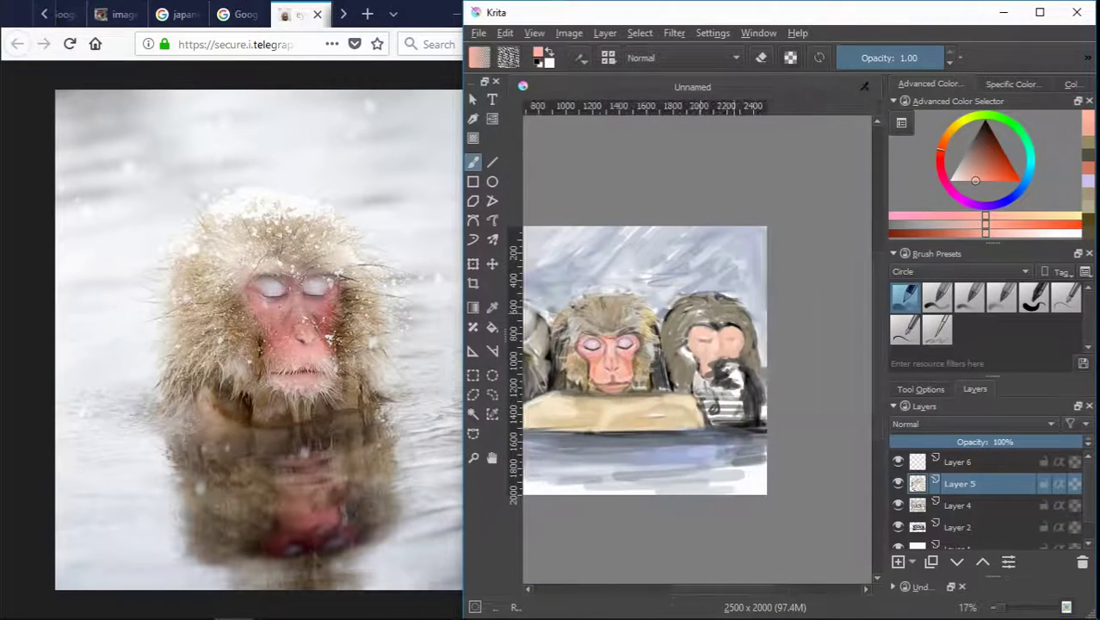
{"action": "scroll", "coordinate": [701, 344], "scroll_direction": "up", "scroll_amount": 3}
On Layer 4, paint a dark grey closed eyelid over the monkey's left eye.
{"action": "left_click", "coordinate": [789, 293], "text": "ctrl"}
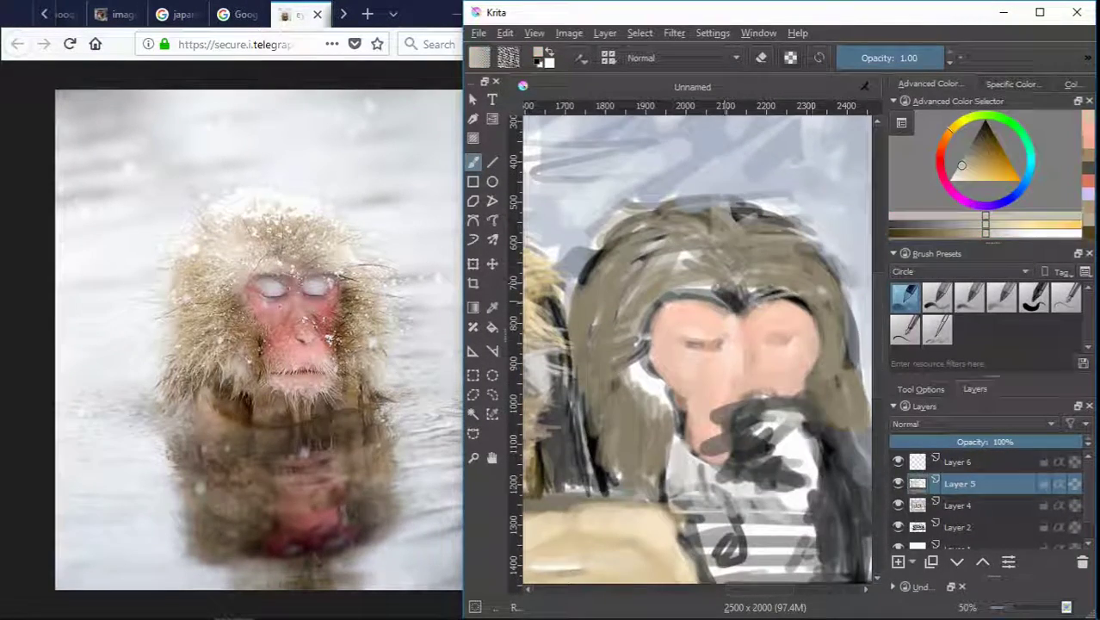
{"action": "left_click", "coordinate": [816, 316], "text": "ctrl"}
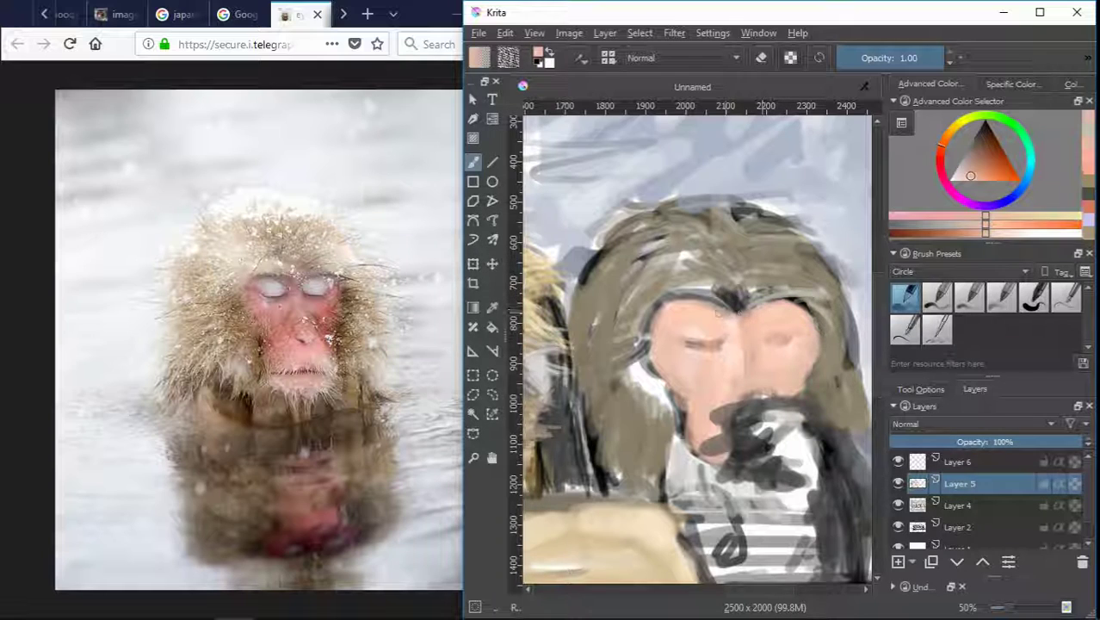
{"action": "scroll", "coordinate": [713, 356], "scroll_direction": "down", "scroll_amount": 2}
{"action": "scroll", "coordinate": [705, 342], "scroll_direction": "up", "scroll_amount": 2}
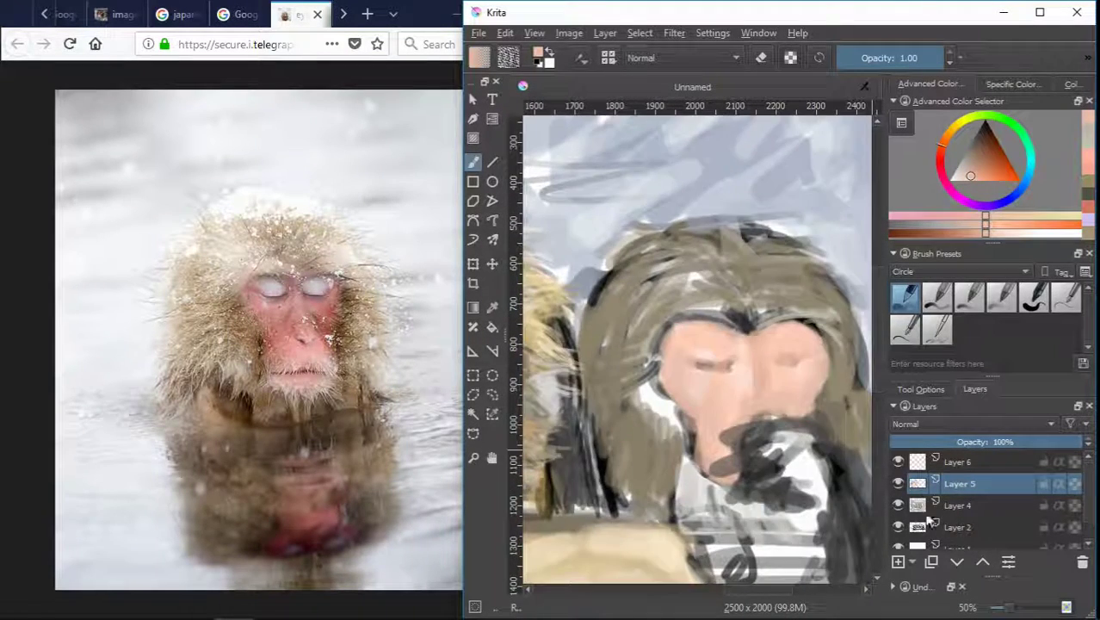
{"action": "left_click", "coordinate": [947, 505]}
{"action": "scroll", "coordinate": [722, 368], "scroll_direction": "down", "scroll_amount": 2}
{"action": "scroll", "coordinate": [722, 368], "scroll_direction": "up", "scroll_amount": 1}
{"action": "scroll", "coordinate": [758, 375], "scroll_direction": "up", "scroll_amount": 1}
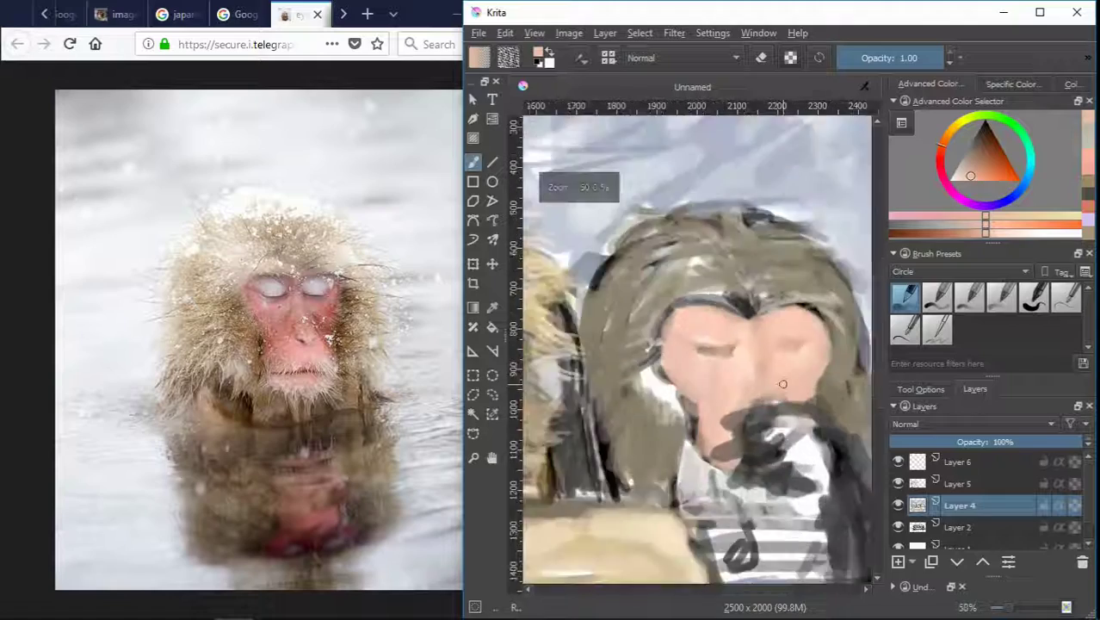
{"action": "scroll", "coordinate": [781, 381], "scroll_direction": "down", "scroll_amount": 1}
{"action": "scroll", "coordinate": [697, 547], "scroll_direction": "up", "scroll_amount": 1}
{"action": "scroll", "coordinate": [697, 547], "scroll_direction": "down", "scroll_amount": 1}
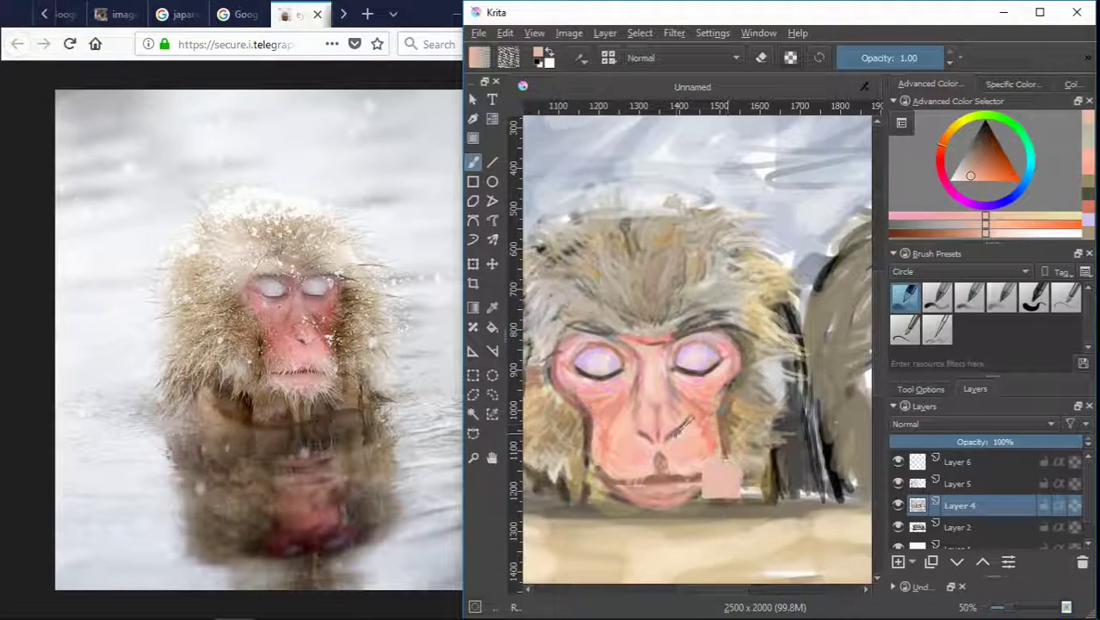
{"action": "scroll", "coordinate": [712, 595], "scroll_direction": "down", "scroll_amount": 1}
{"action": "scroll", "coordinate": [706, 593], "scroll_direction": "up", "scroll_amount": 2}
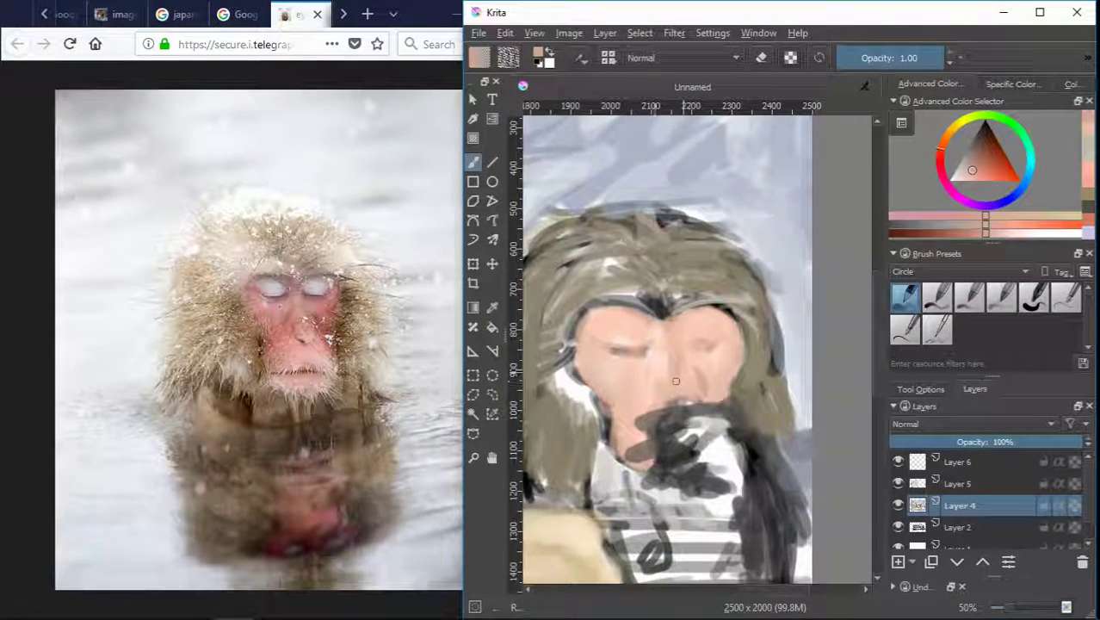
{"action": "scroll", "coordinate": [656, 372], "scroll_direction": "up", "scroll_amount": 2}
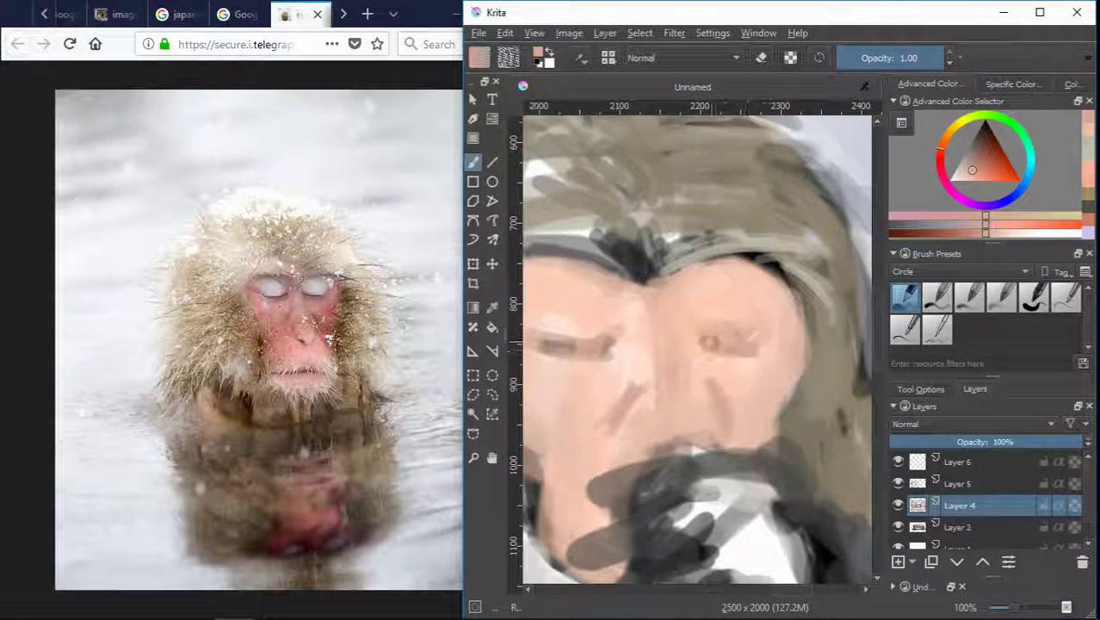
{"action": "scroll", "coordinate": [674, 317], "scroll_direction": "down", "scroll_amount": 1}
{"action": "left_click", "coordinate": [673, 317], "text": "ctrl"}
{"action": "left_click_drag", "start_coordinate": [603, 354], "coordinate": [669, 346]}
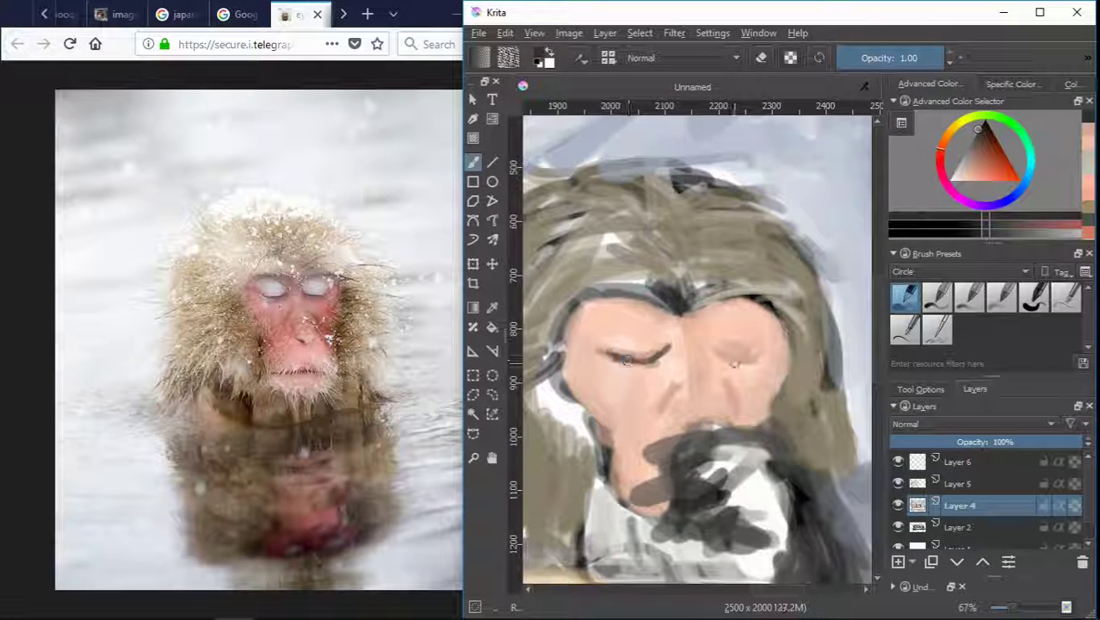
Sample lighter skin tones and paint skin colour around the right eye.
{"action": "left_click", "coordinate": [735, 370], "text": "ctrl"}
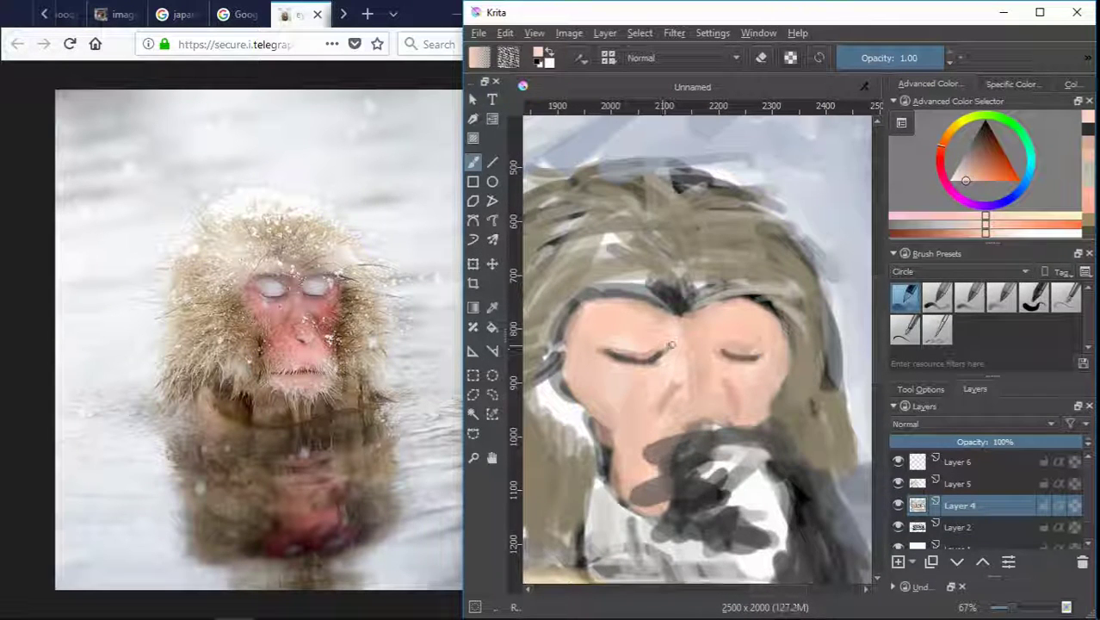
{"action": "left_click", "coordinate": [736, 362], "text": "ctrl"}
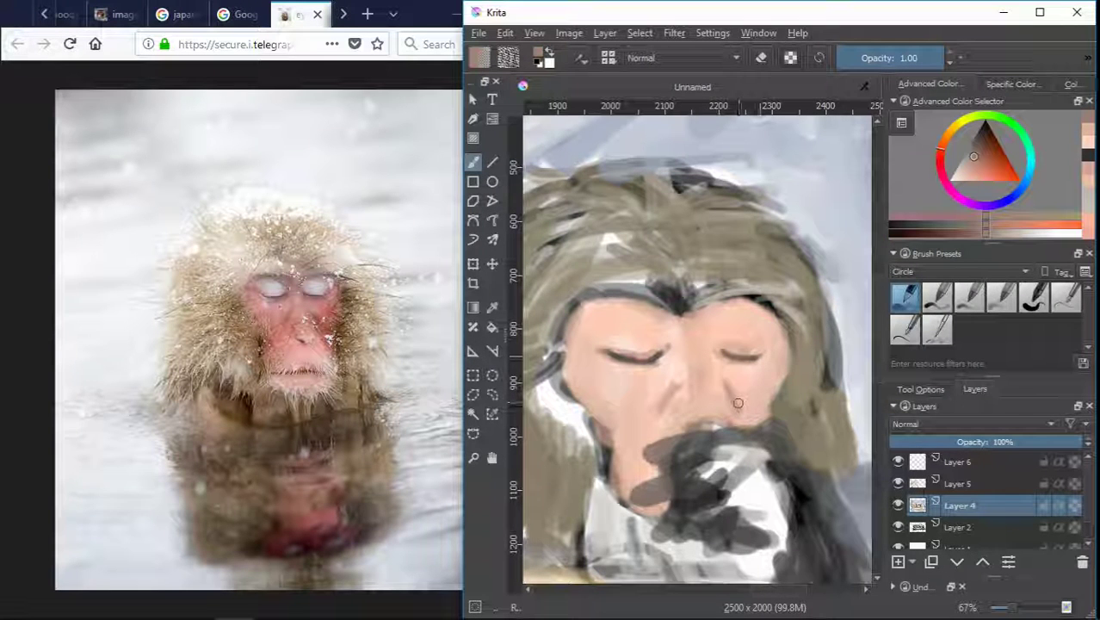
{"action": "left_click", "coordinate": [762, 342], "text": "ctrl"}
{"action": "mouse_move", "coordinate": [757, 345]}
{"action": "left_mouse_down"}
{"action": "mouse_move", "coordinate": [787, 322]}
{"action": "mouse_move", "coordinate": [792, 362]}
{"action": "left_mouse_up"}
{"action": "left_click", "coordinate": [779, 335], "text": "ctrl"}
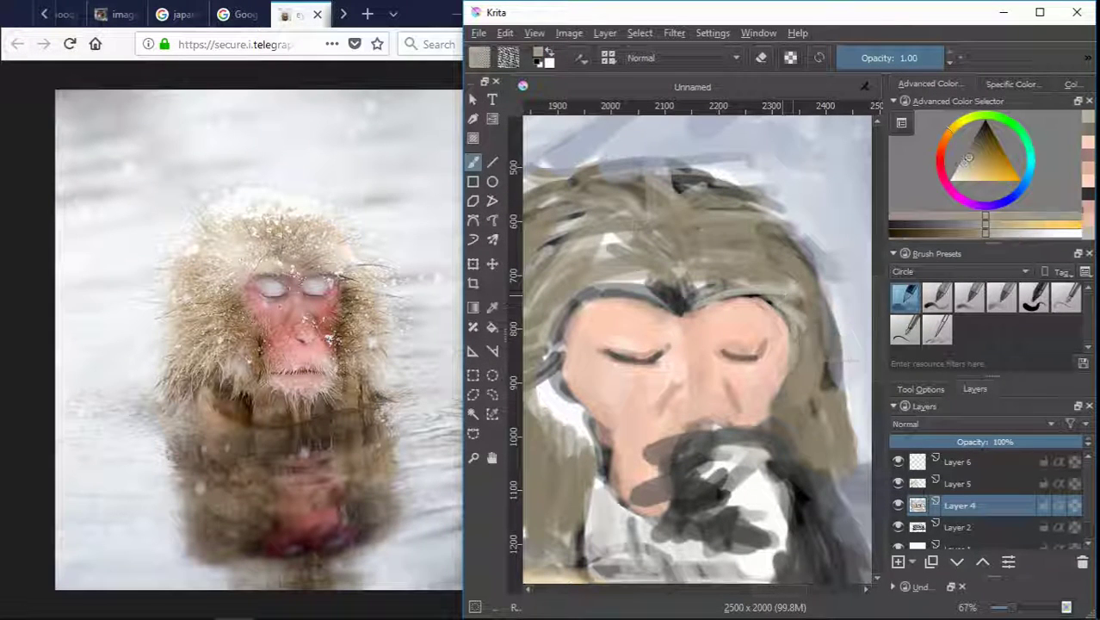
{"action": "left_click", "coordinate": [785, 340], "text": "ctrl"}
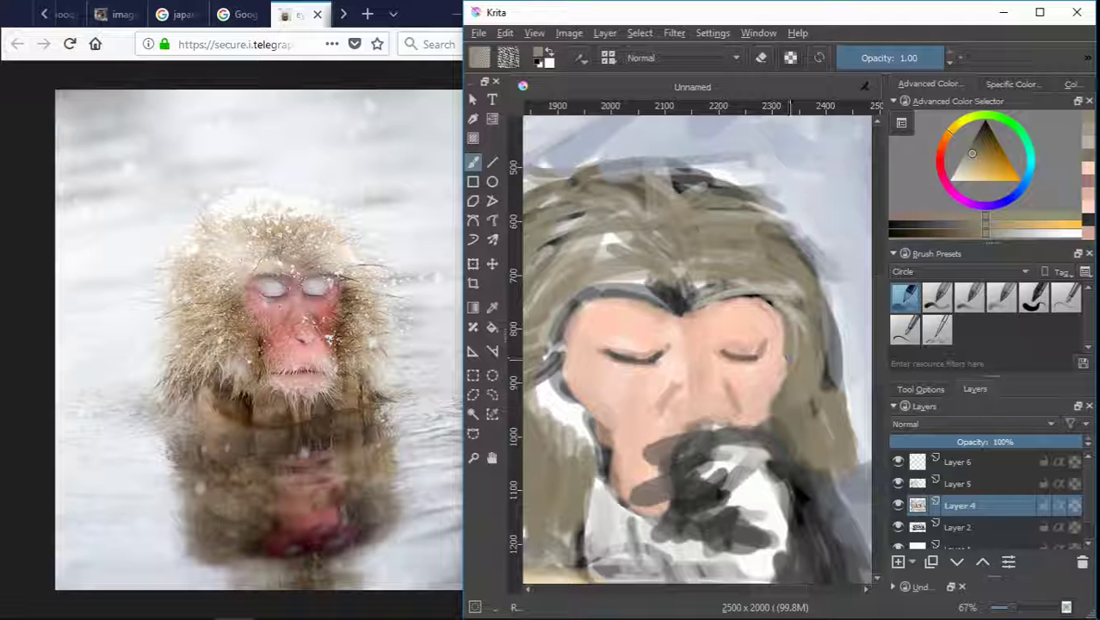
{"action": "left_click", "coordinate": [761, 344], "text": "ctrl"}
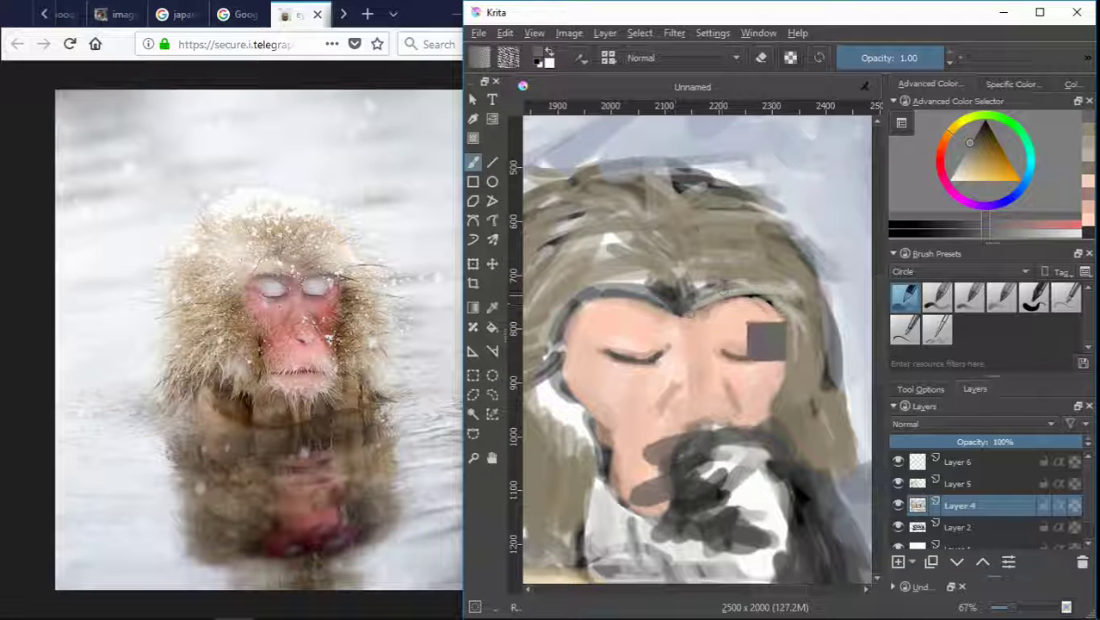
Paint dark brow arcs above the right eye with a sampled darker tone.
{"action": "left_click", "coordinate": [742, 262], "text": "ctrl"}
{"action": "left_click", "coordinate": [690, 303], "text": "ctrl"}
{"action": "left_click_drag", "start_coordinate": [689, 314], "coordinate": [732, 297]}
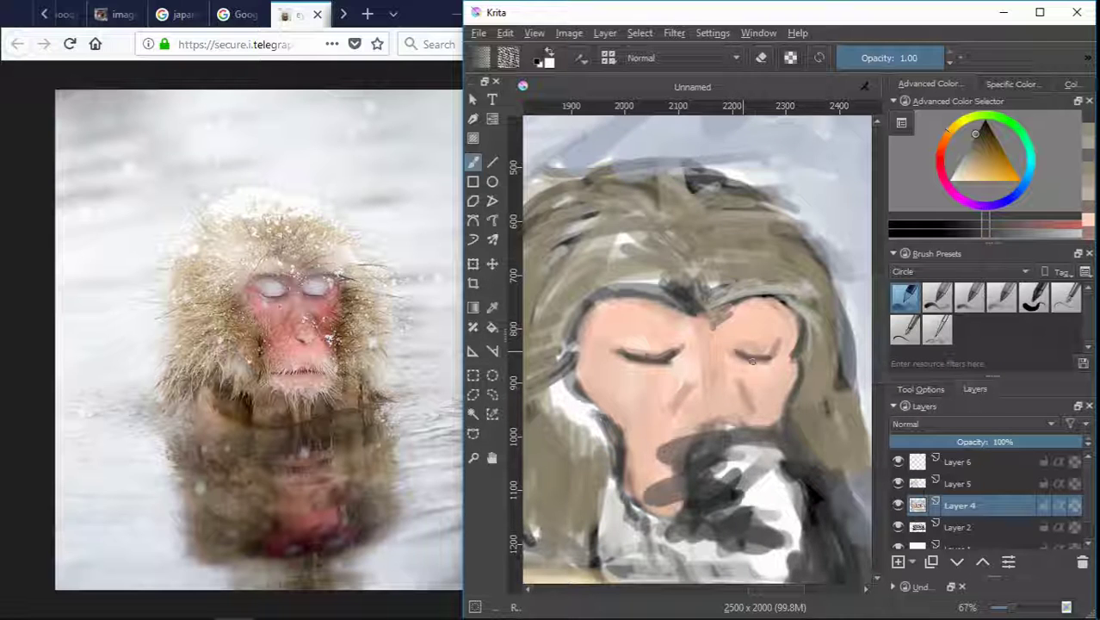
{"action": "left_click_drag", "start_coordinate": [770, 316], "coordinate": [738, 306]}
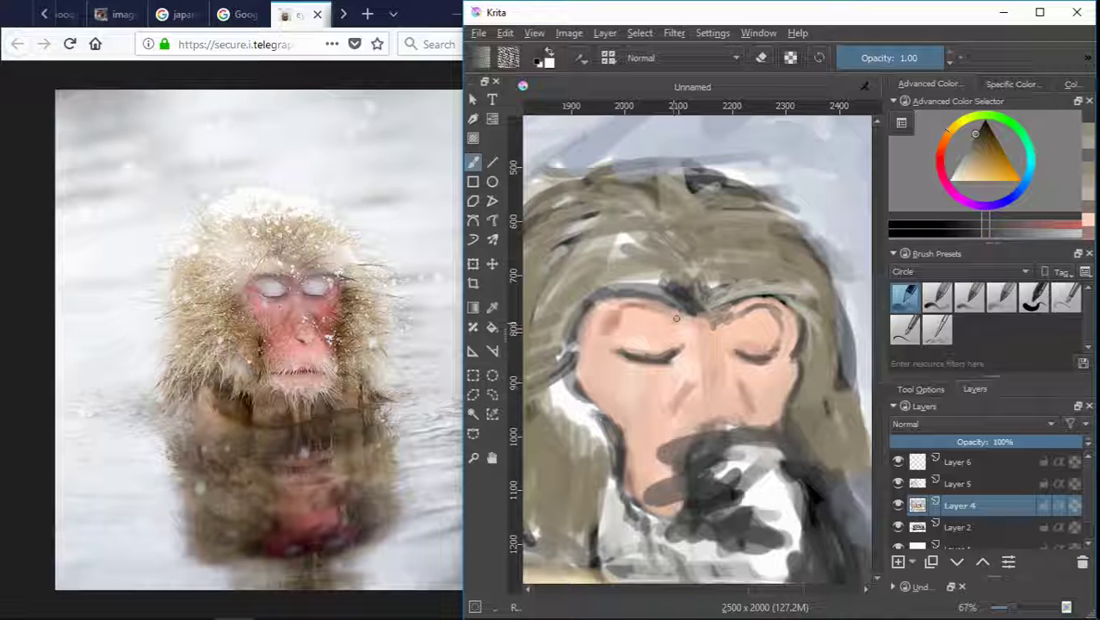
Paint skin tone over the left eyelid and the dark outline on the face's left side.
{"action": "left_click_drag", "start_coordinate": [613, 320], "coordinate": [637, 311]}
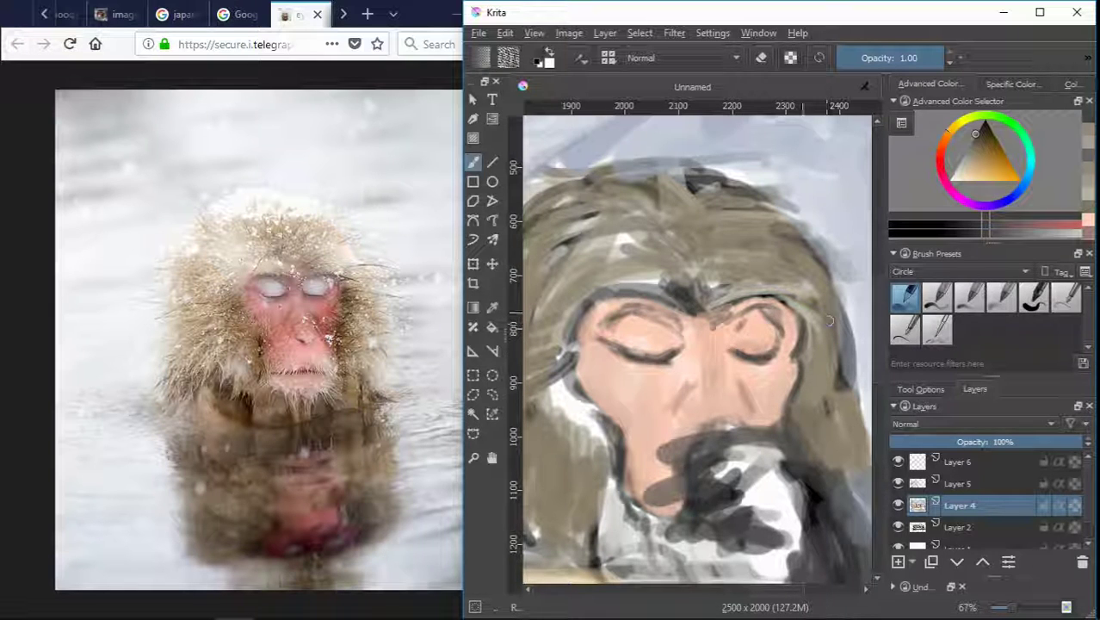
{"action": "mouse_move", "coordinate": [583, 312]}
{"action": "left_mouse_down"}
{"action": "mouse_move", "coordinate": [564, 340]}
{"action": "mouse_move", "coordinate": [569, 372]}
{"action": "left_mouse_up"}
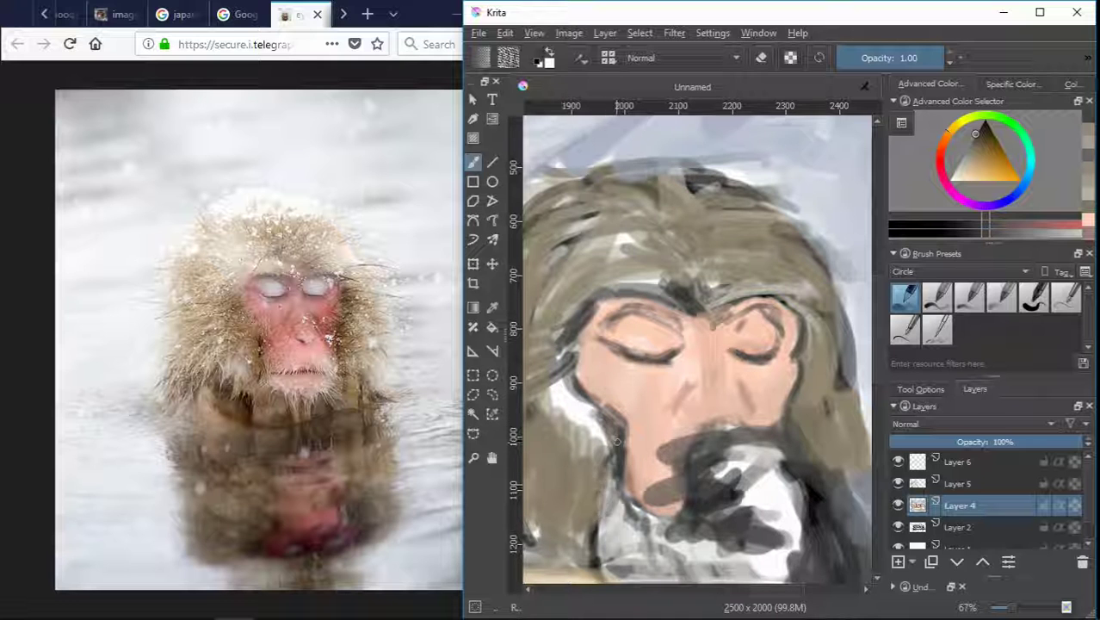
{"action": "scroll", "coordinate": [617, 440], "scroll_direction": "down", "scroll_amount": 5}
Paint light grey strands across the monkey's hair, including the upper-right hair.
{"action": "scroll", "coordinate": [616, 440], "scroll_direction": "up", "scroll_amount": 5}
{"action": "scroll", "coordinate": [654, 517], "scroll_direction": "down", "scroll_amount": 5}
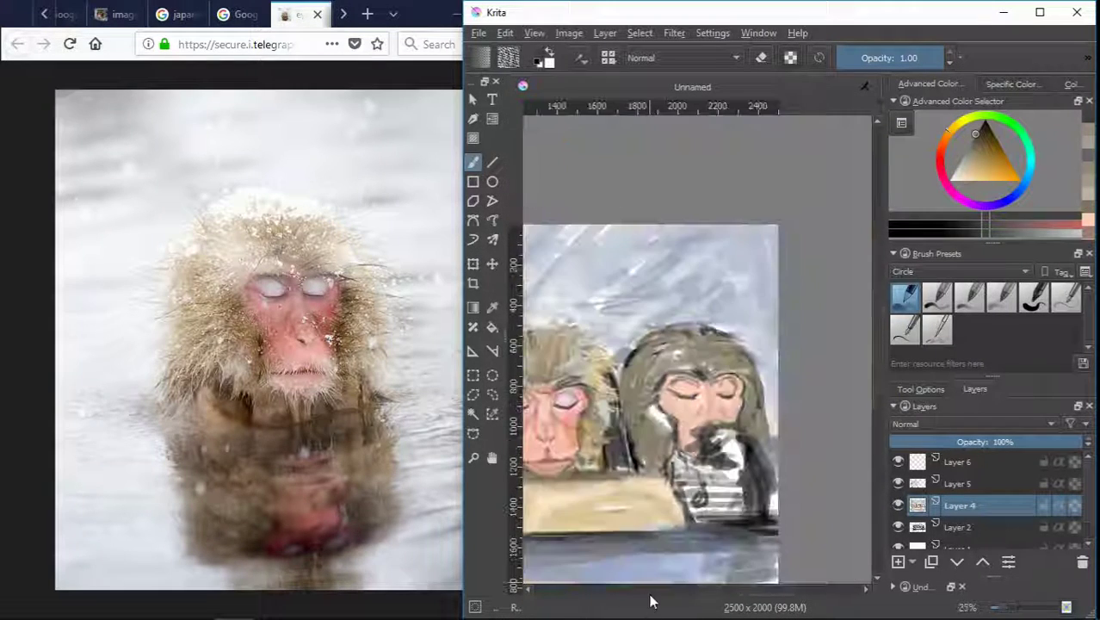
{"action": "scroll", "coordinate": [717, 594], "scroll_direction": "up", "scroll_amount": 1}
{"action": "scroll", "coordinate": [697, 409], "scroll_direction": "up", "scroll_amount": 2}
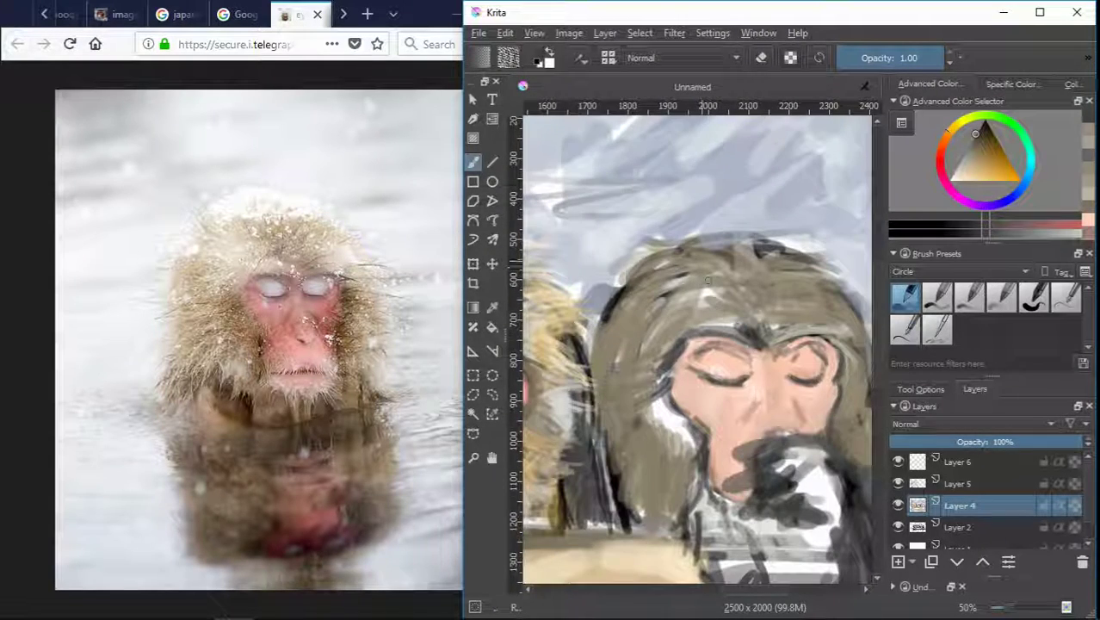
{"action": "scroll", "coordinate": [707, 280], "scroll_direction": "down", "scroll_amount": 2}
{"action": "scroll", "coordinate": [619, 189], "scroll_direction": "up", "scroll_amount": 1}
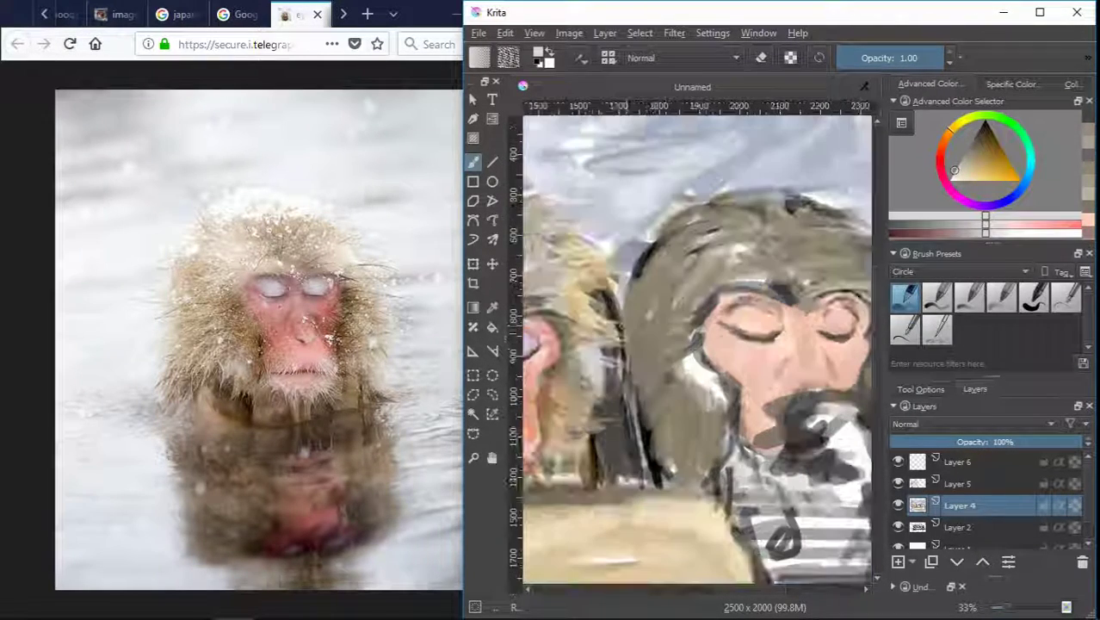
{"action": "scroll", "coordinate": [680, 344], "scroll_direction": "up", "scroll_amount": 1}
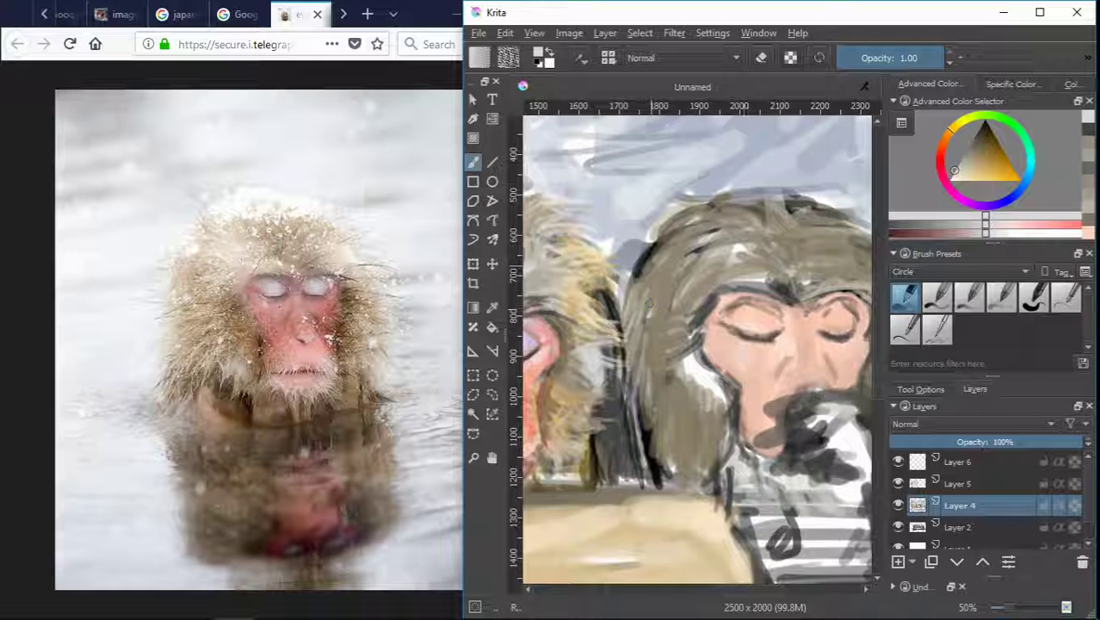
{"action": "mouse_move", "coordinate": [750, 268]}
{"action": "left_mouse_down"}
{"action": "mouse_move", "coordinate": [770, 284]}
{"action": "mouse_move", "coordinate": [727, 300]}
{"action": "left_mouse_up"}
{"action": "mouse_move", "coordinate": [741, 245]}
{"action": "left_mouse_down"}
{"action": "mouse_move", "coordinate": [706, 301]}
{"action": "mouse_move", "coordinate": [704, 231]}
{"action": "left_mouse_up"}
{"action": "scroll", "coordinate": [704, 231], "scroll_direction": "down", "scroll_amount": 1}
{"action": "scroll", "coordinate": [774, 258], "scroll_direction": "up", "scroll_amount": 2}
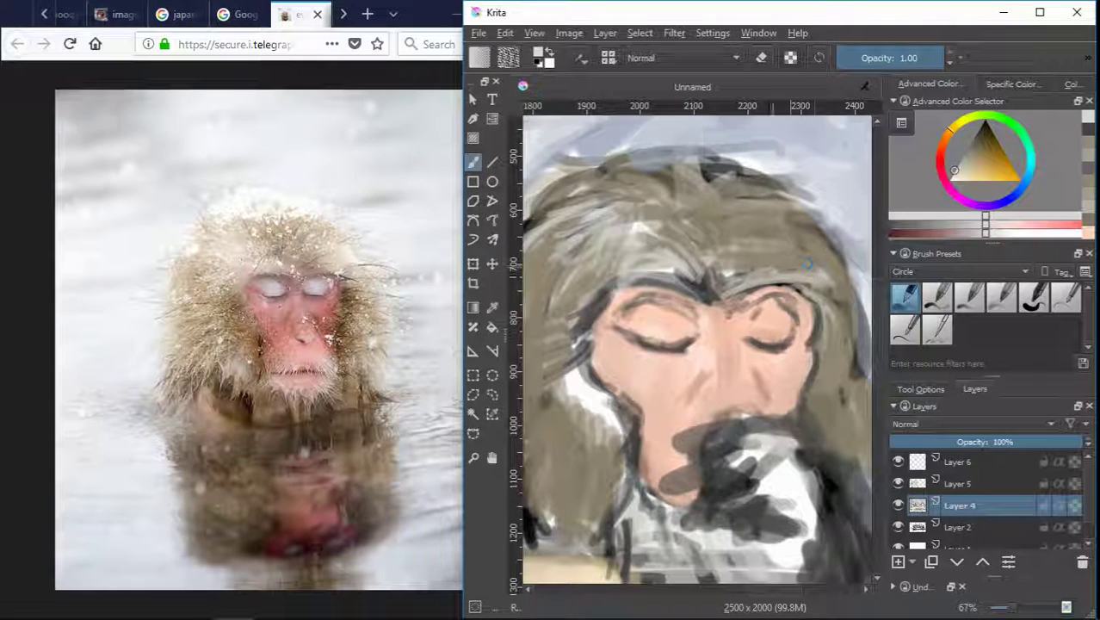
{"action": "mouse_move", "coordinate": [785, 257]}
{"action": "left_mouse_down"}
{"action": "mouse_move", "coordinate": [825, 215]}
{"action": "mouse_move", "coordinate": [747, 297]}
{"action": "left_mouse_up"}
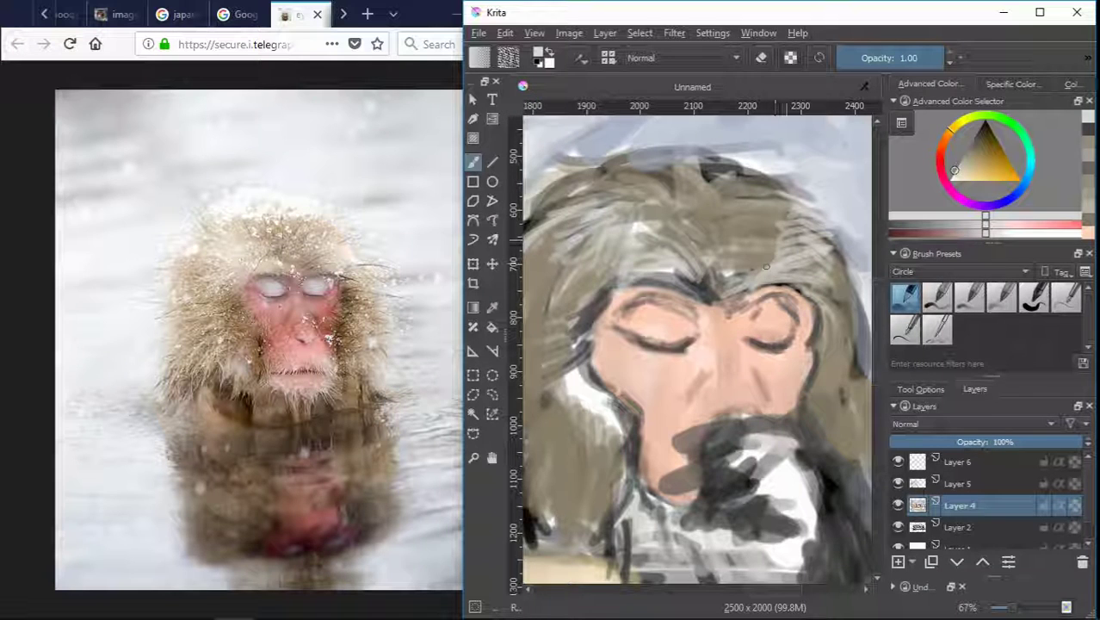
{"action": "mouse_move", "coordinate": [802, 225]}
{"action": "left_mouse_down"}
{"action": "mouse_move", "coordinate": [777, 238]}
{"action": "mouse_move", "coordinate": [775, 219]}
{"action": "mouse_move", "coordinate": [787, 239]}
{"action": "left_mouse_up"}
Paint dark grey strokes along the left jaw, then light grey hair over that area.
{"action": "scroll", "coordinate": [792, 240], "scroll_direction": "up", "scroll_amount": 1}
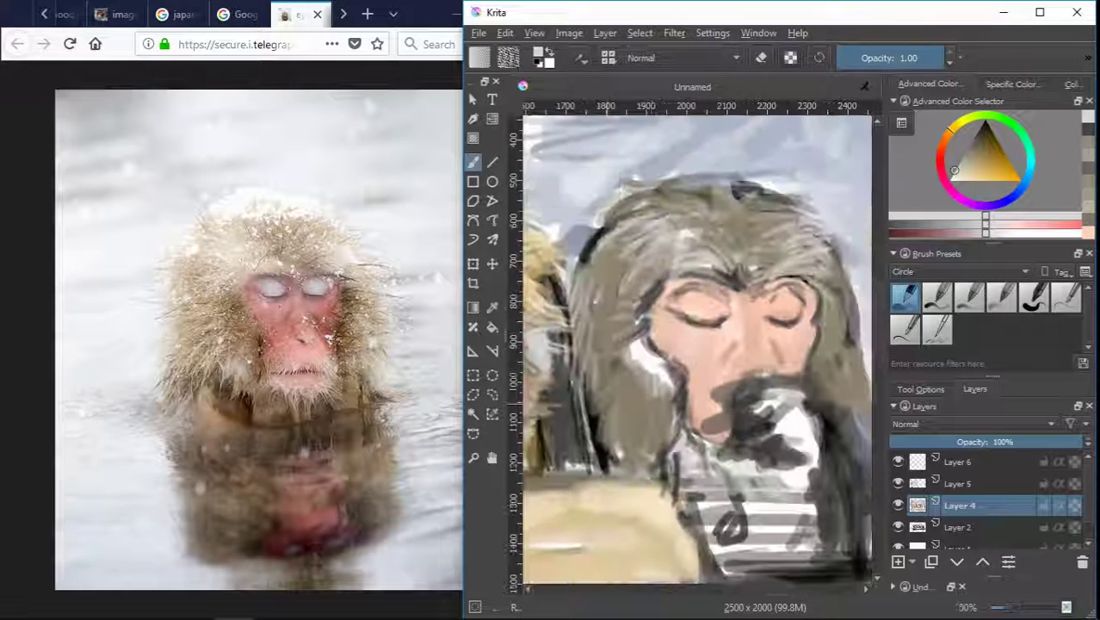
{"action": "scroll", "coordinate": [792, 239], "scroll_direction": "down", "scroll_amount": 2}
{"action": "left_click_drag", "start_coordinate": [641, 396], "coordinate": [635, 461]}
{"action": "left_click_drag", "start_coordinate": [629, 420], "coordinate": [609, 454]}
{"action": "mouse_move", "coordinate": [607, 395]}
{"action": "left_mouse_down"}
{"action": "mouse_move", "coordinate": [589, 432]}
{"action": "mouse_move", "coordinate": [574, 435]}
{"action": "mouse_move", "coordinate": [585, 415]}
{"action": "left_mouse_up"}
{"action": "left_click_drag", "start_coordinate": [621, 367], "coordinate": [608, 392]}
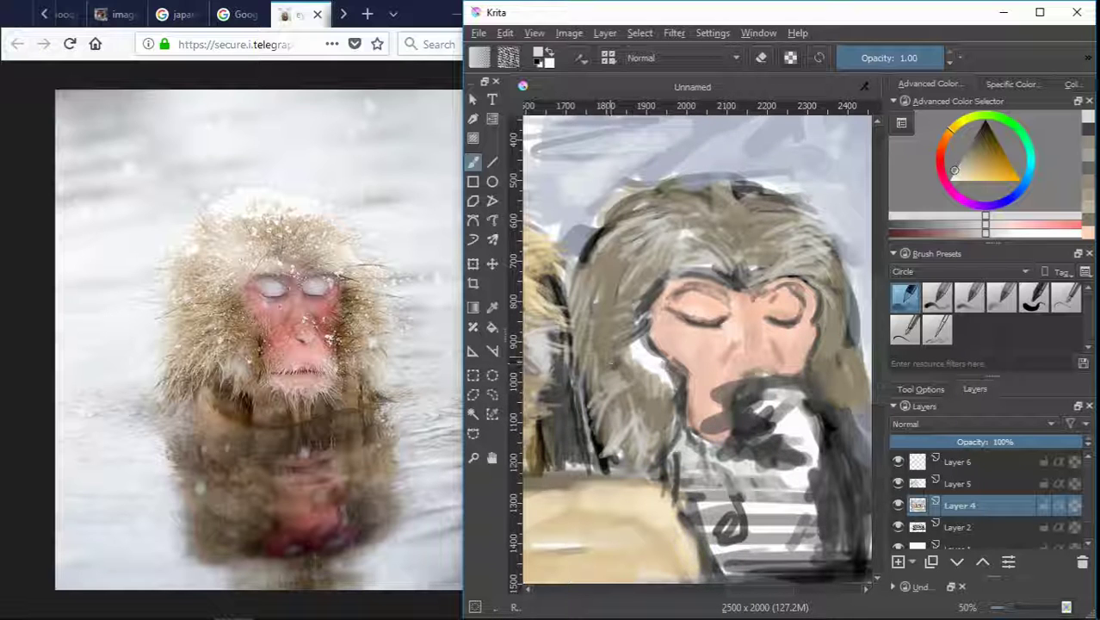
Draw a dark jaw contour and paint tan-grey strokes over the hair beside the jaw.
{"action": "scroll", "coordinate": [654, 353], "scroll_direction": "down", "scroll_amount": 2}
{"action": "scroll", "coordinate": [662, 348], "scroll_direction": "up", "scroll_amount": 2}
{"action": "scroll", "coordinate": [673, 347], "scroll_direction": "up", "scroll_amount": 1}
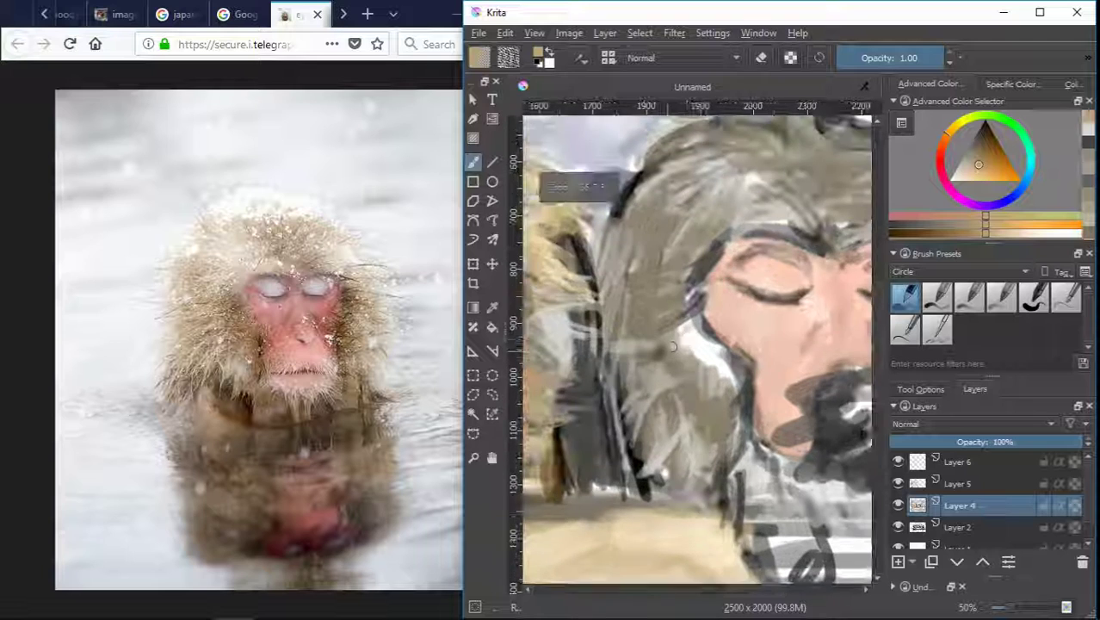
{"action": "mouse_move", "coordinate": [693, 334]}
{"action": "left_mouse_down"}
{"action": "mouse_move", "coordinate": [734, 418]}
{"action": "mouse_move", "coordinate": [779, 451]}
{"action": "left_mouse_up"}
{"action": "left_click", "coordinate": [662, 366], "text": "ctrl"}
{"action": "left_click", "coordinate": [713, 378], "text": "ctrl"}
{"action": "left_click", "coordinate": [705, 370], "text": "ctrl"}
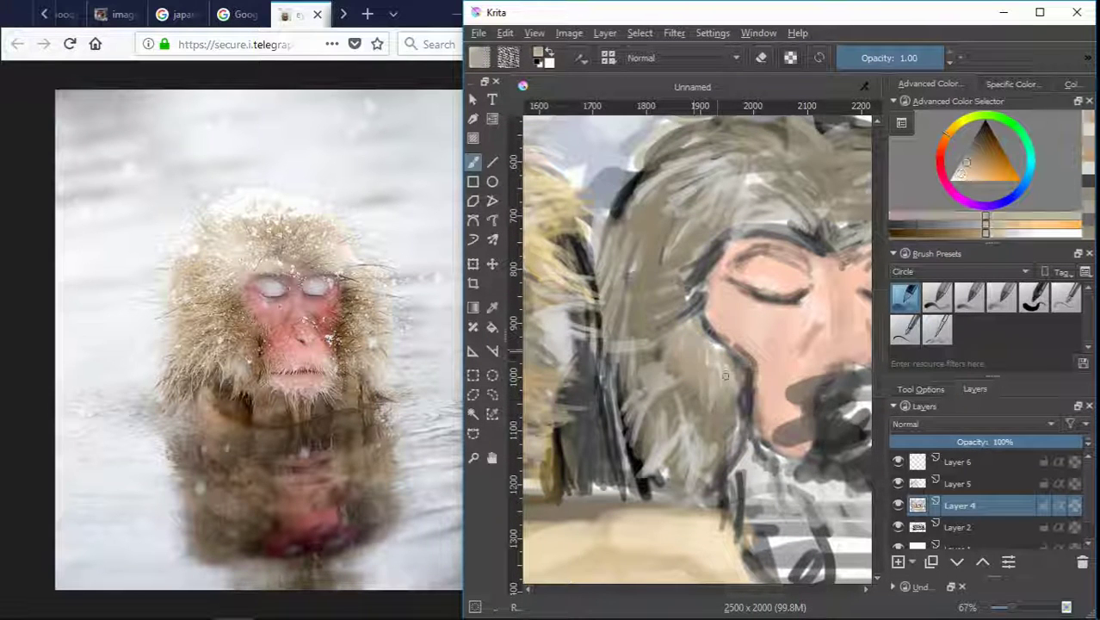
{"action": "left_click_drag", "start_coordinate": [727, 370], "coordinate": [735, 398]}
Sample fur colours and paint dark marks plus light brown and grey fur over the head outline.
{"action": "scroll", "coordinate": [736, 400], "scroll_direction": "down", "scroll_amount": 1}
{"action": "scroll", "coordinate": [740, 379], "scroll_direction": "down", "scroll_amount": 1}
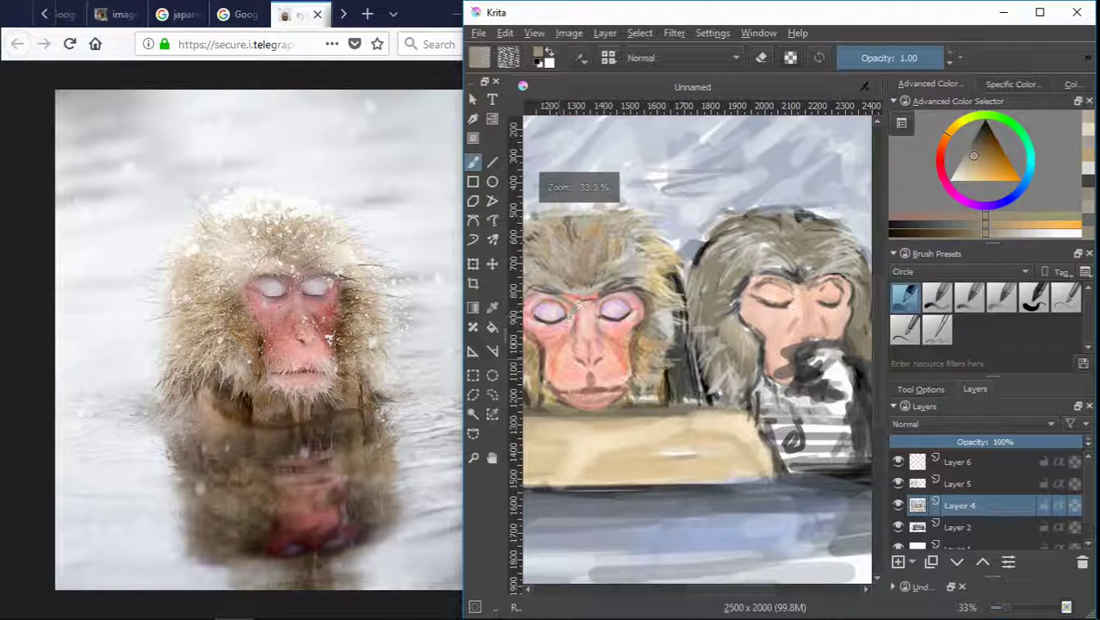
{"action": "scroll", "coordinate": [741, 372], "scroll_direction": "up", "scroll_amount": 1}
{"action": "left_click", "coordinate": [752, 355], "text": "ctrl"}
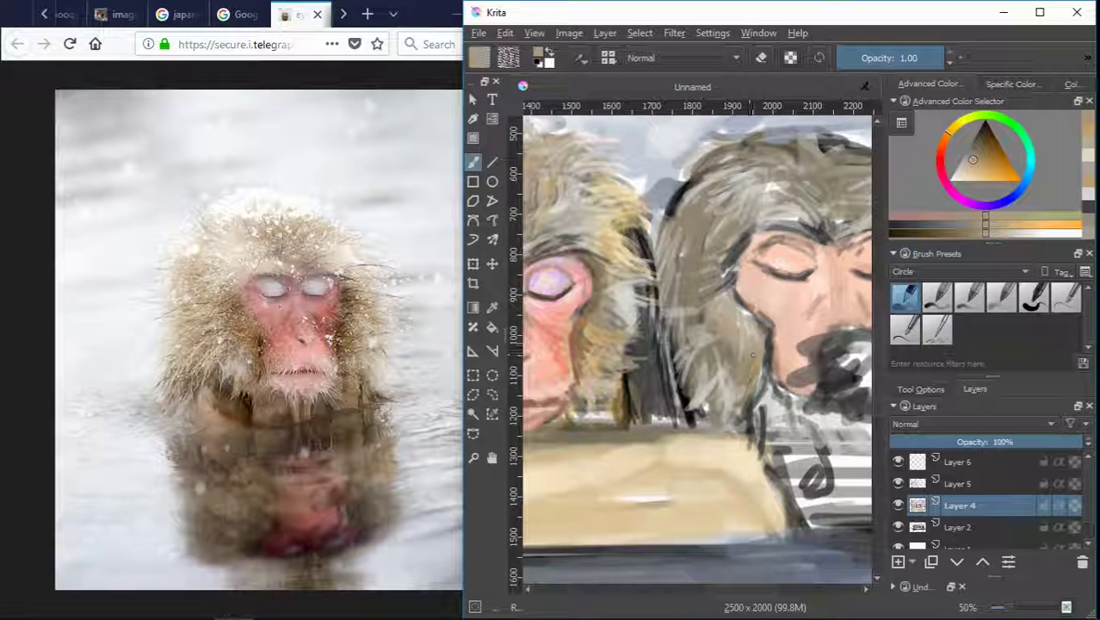
{"action": "left_click", "coordinate": [667, 376], "text": "ctrl"}
{"action": "left_click", "coordinate": [726, 346], "text": "ctrl"}
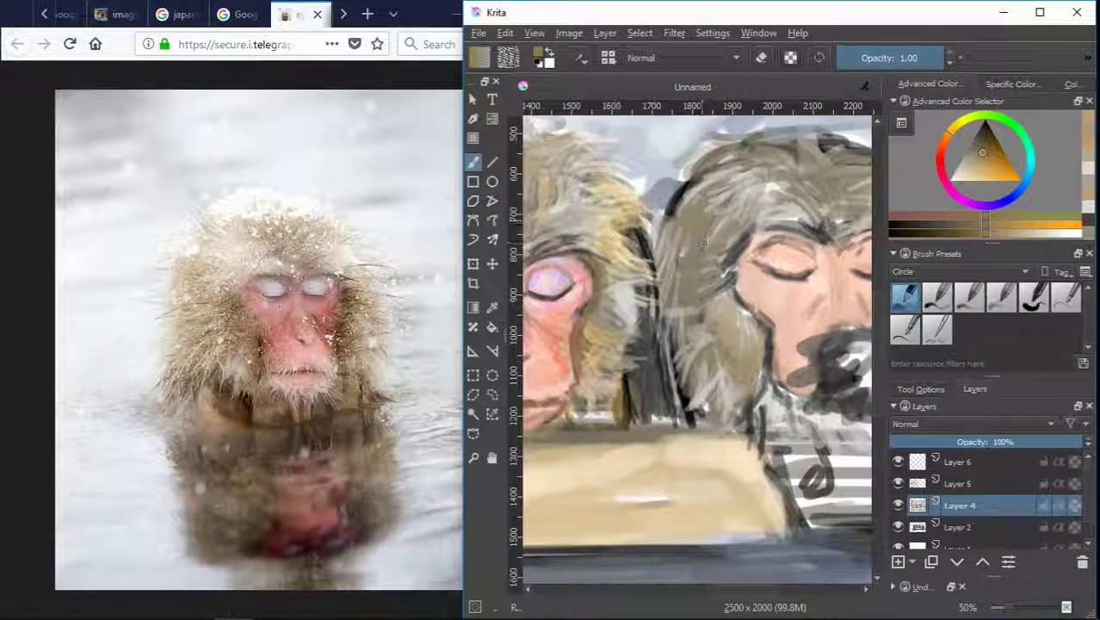
{"action": "mouse_move", "coordinate": [689, 238]}
{"action": "left_mouse_down"}
{"action": "mouse_move", "coordinate": [667, 272]}
{"action": "mouse_move", "coordinate": [657, 260]}
{"action": "left_mouse_up"}
{"action": "left_click_drag", "start_coordinate": [671, 208], "coordinate": [689, 191]}
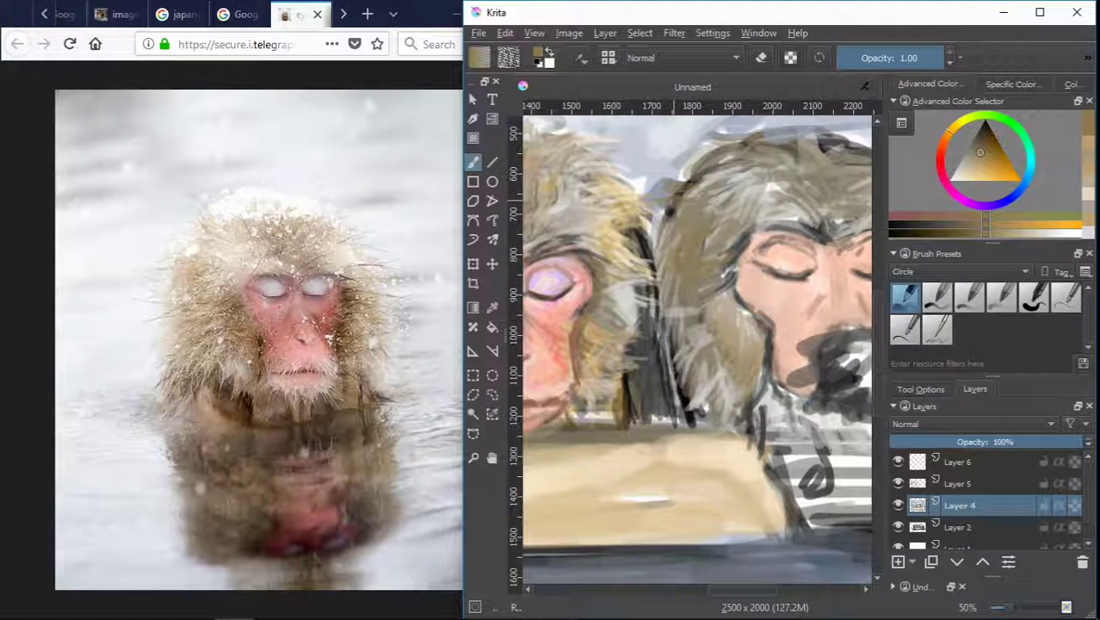
Add a lighter stroke to the right monkey's hair and sample a darker grey-brown.
{"action": "left_click", "coordinate": [699, 303], "text": "ctrl"}
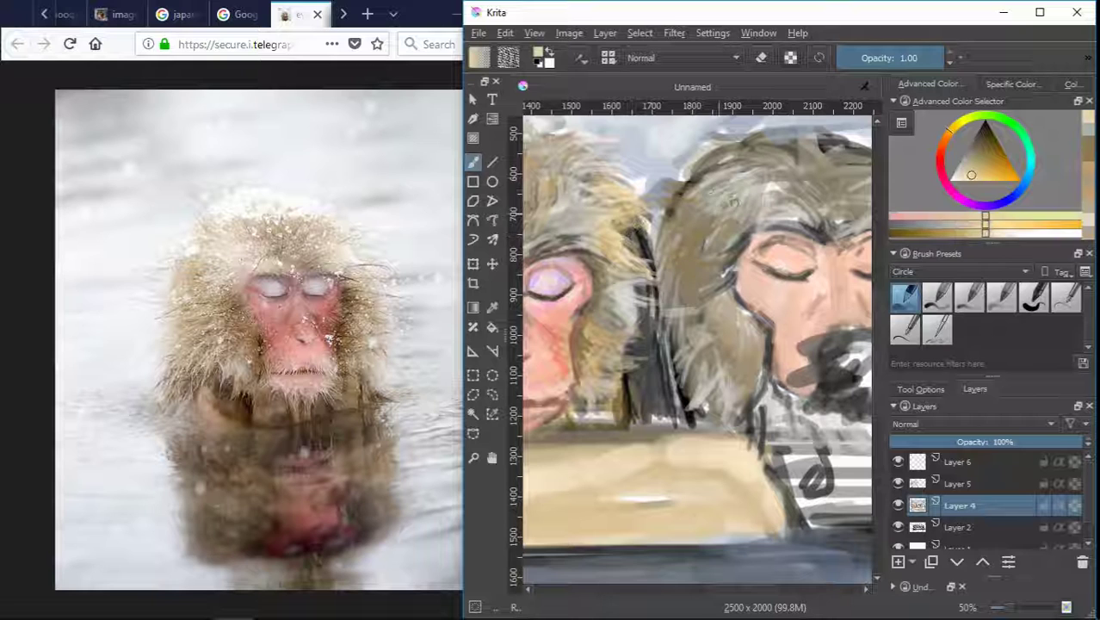
{"action": "left_click_drag", "start_coordinate": [745, 225], "coordinate": [749, 258]}
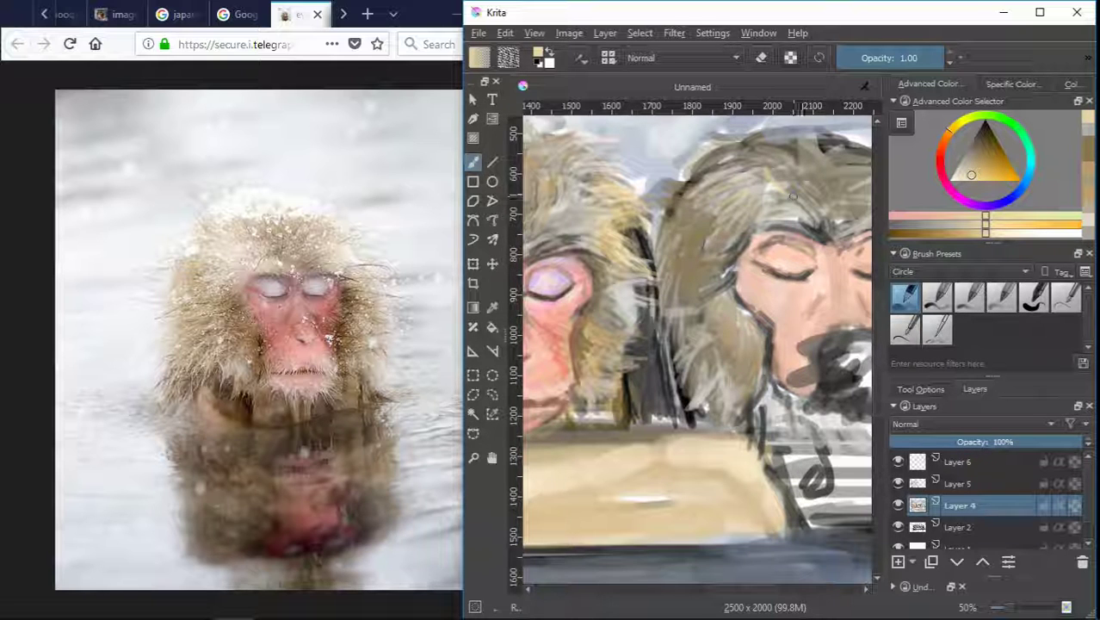
{"action": "left_click", "coordinate": [797, 187], "text": "ctrl"}
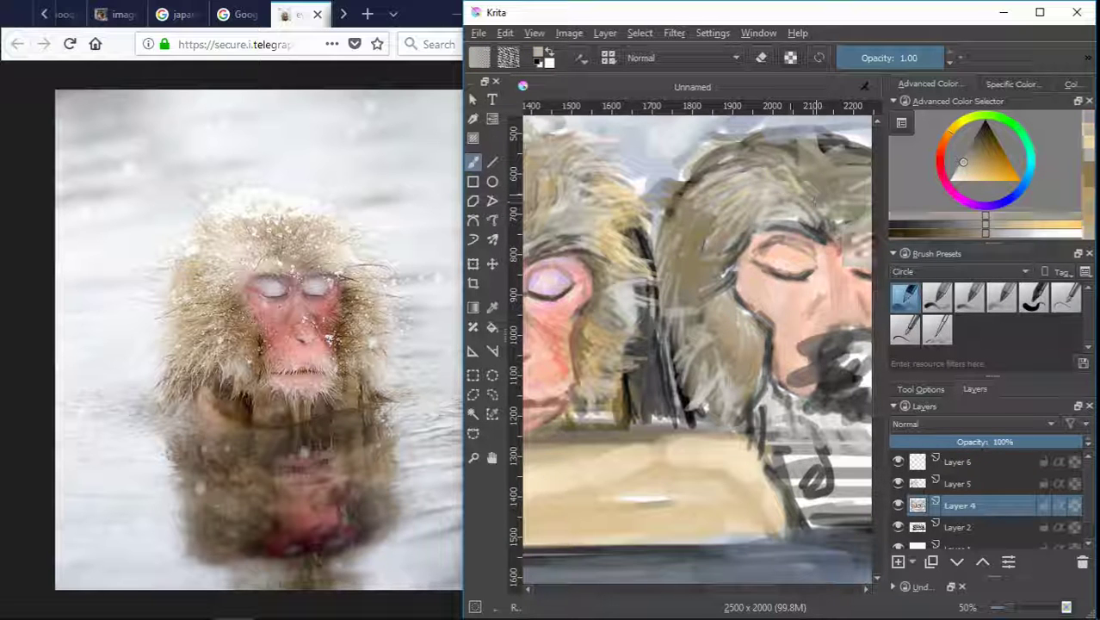
{"action": "scroll", "coordinate": [785, 188], "scroll_direction": "up", "scroll_amount": 2}
{"action": "scroll", "coordinate": [781, 221], "scroll_direction": "down", "scroll_amount": 2}
{"action": "scroll", "coordinate": [780, 221], "scroll_direction": "up", "scroll_amount": 1}
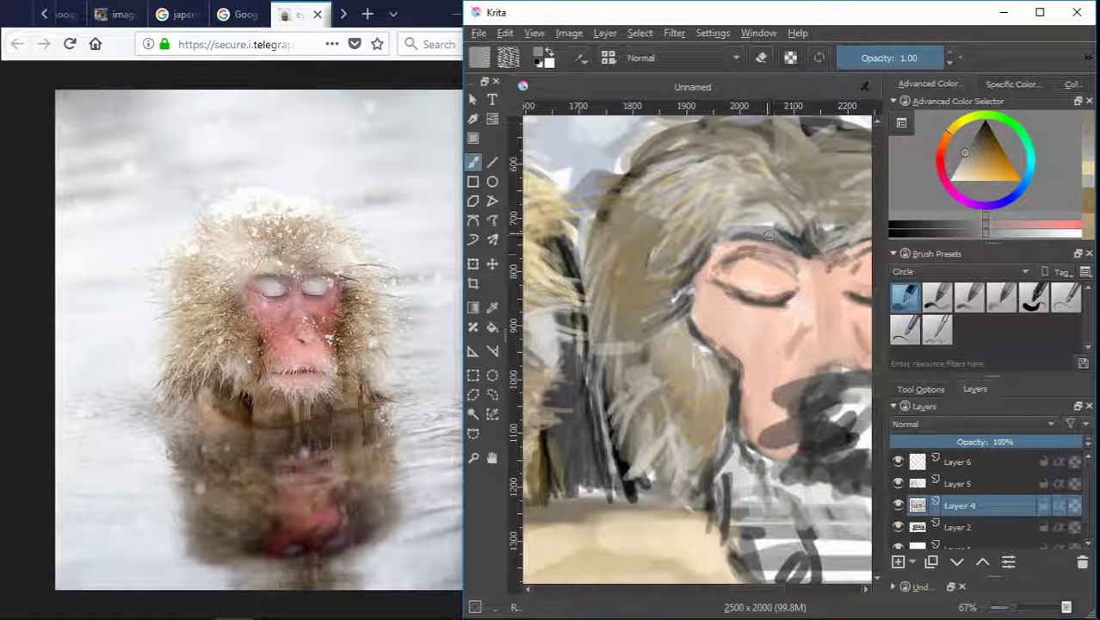